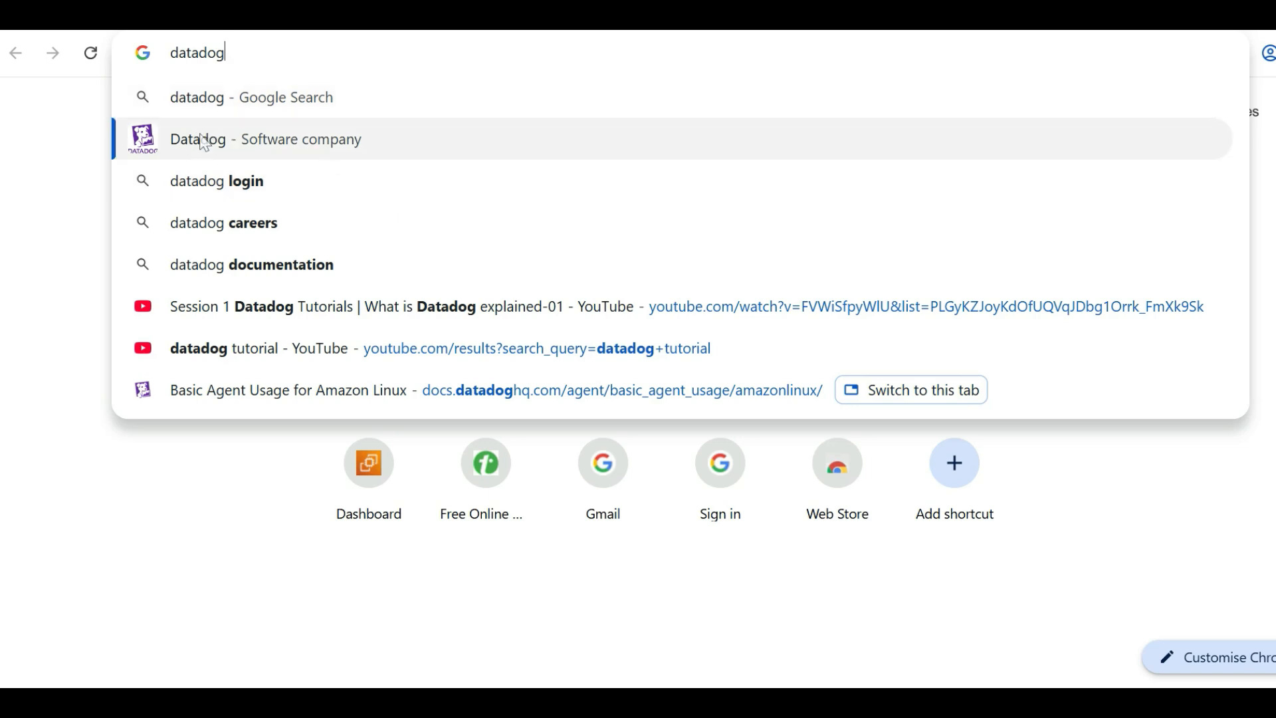
# - Search for Datadog and open the free-trial sign-up form on its official site
pyautogui.click(201, 140)
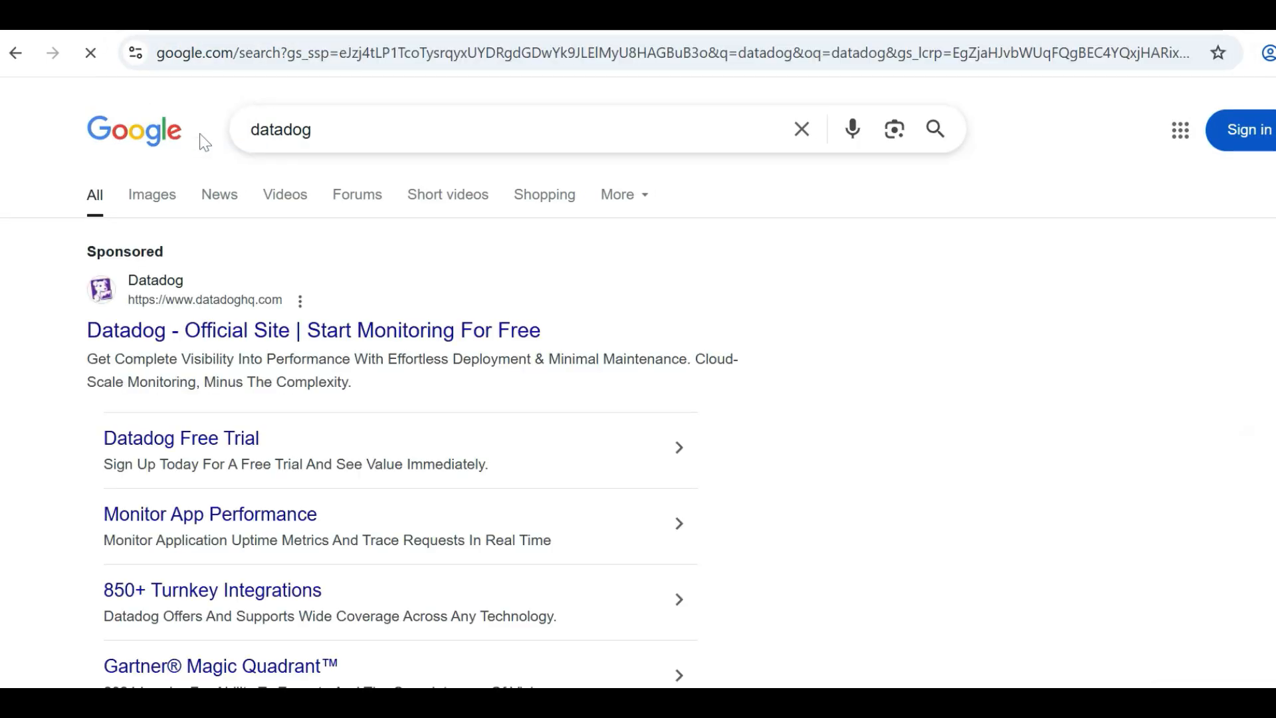
pyautogui.click(174, 303)
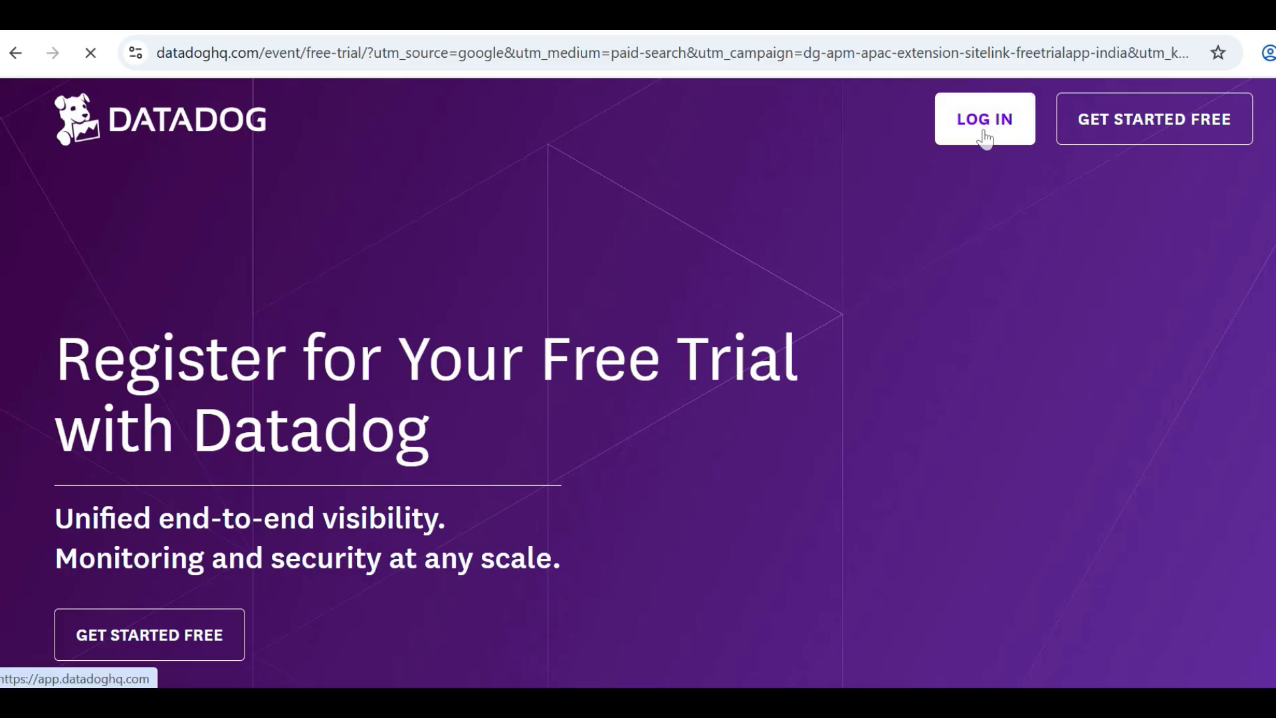
pyautogui.click(1130, 135)
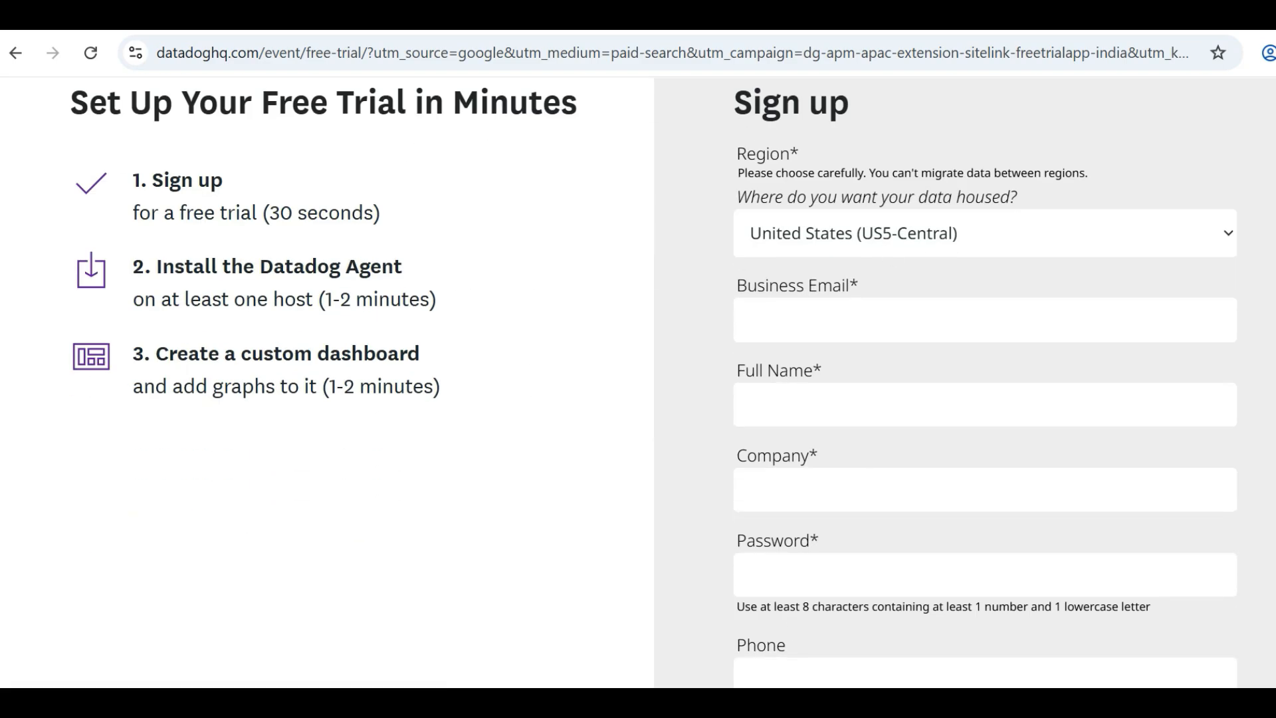
# - Keep the data region at United States (US5-Central) and enter the business email
pyautogui.click(842, 248)
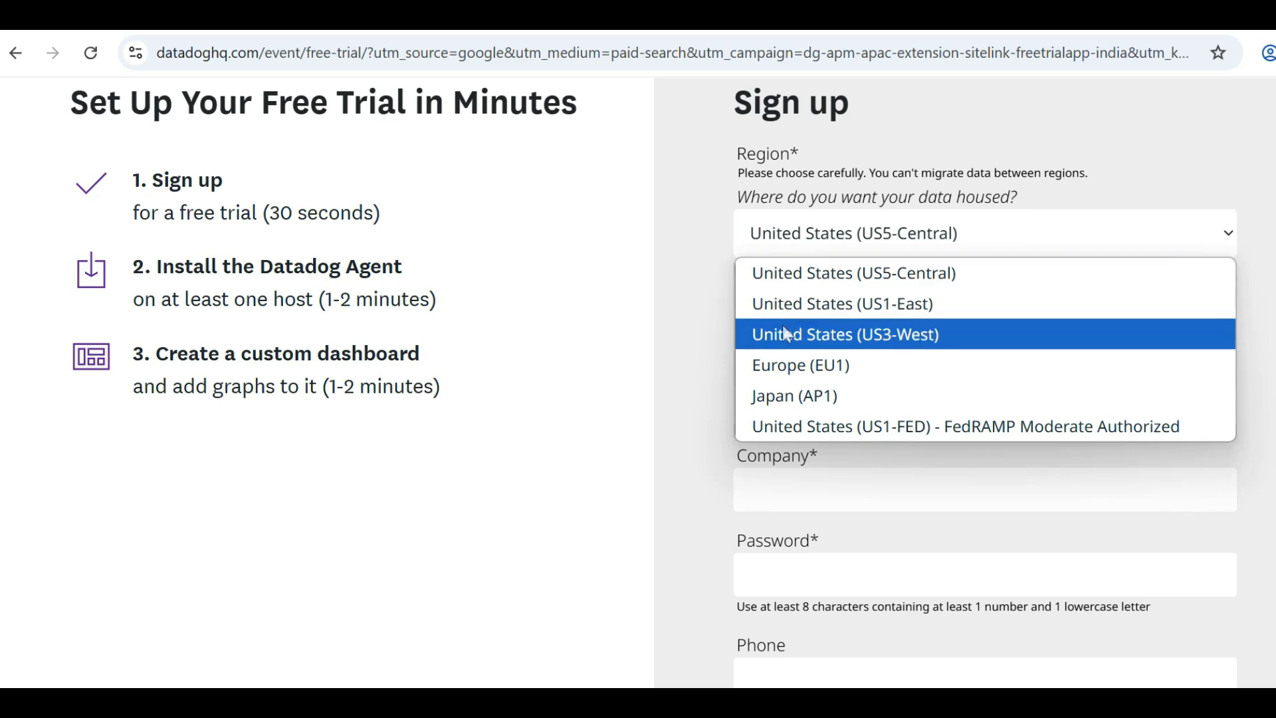
pyautogui.click(679, 297)
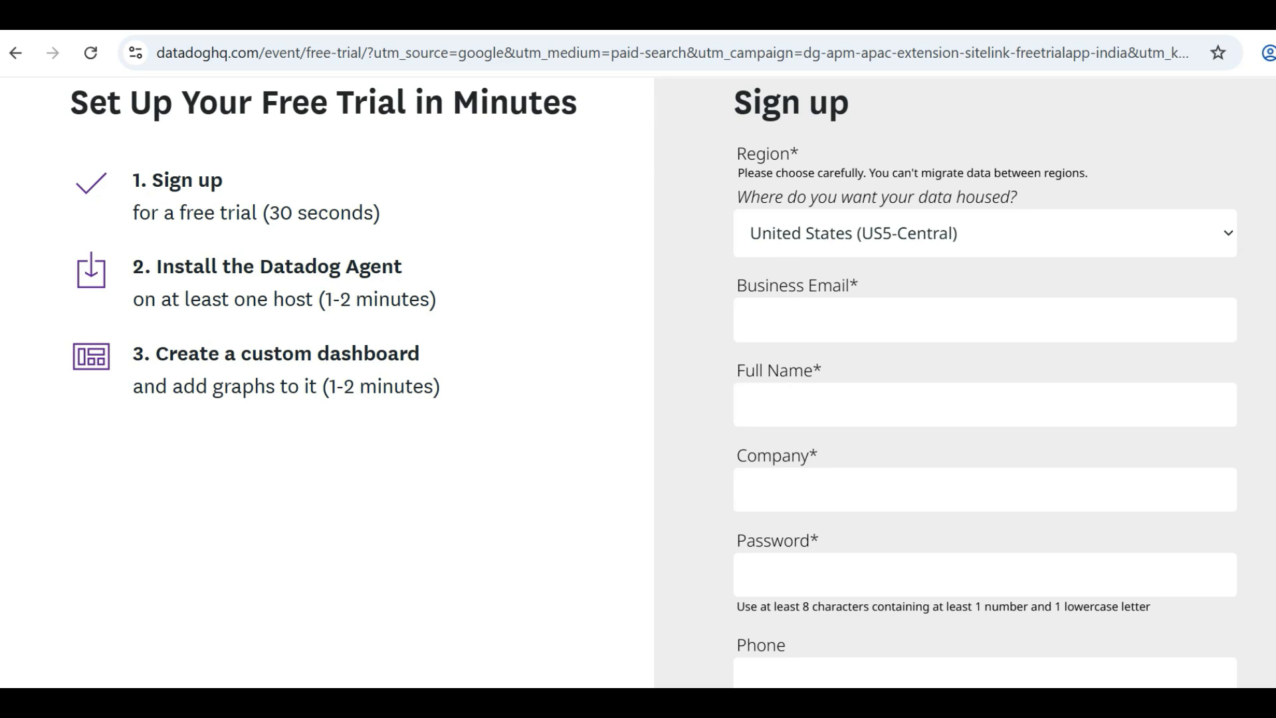
pyautogui.hotkey('ctrl', 'v')
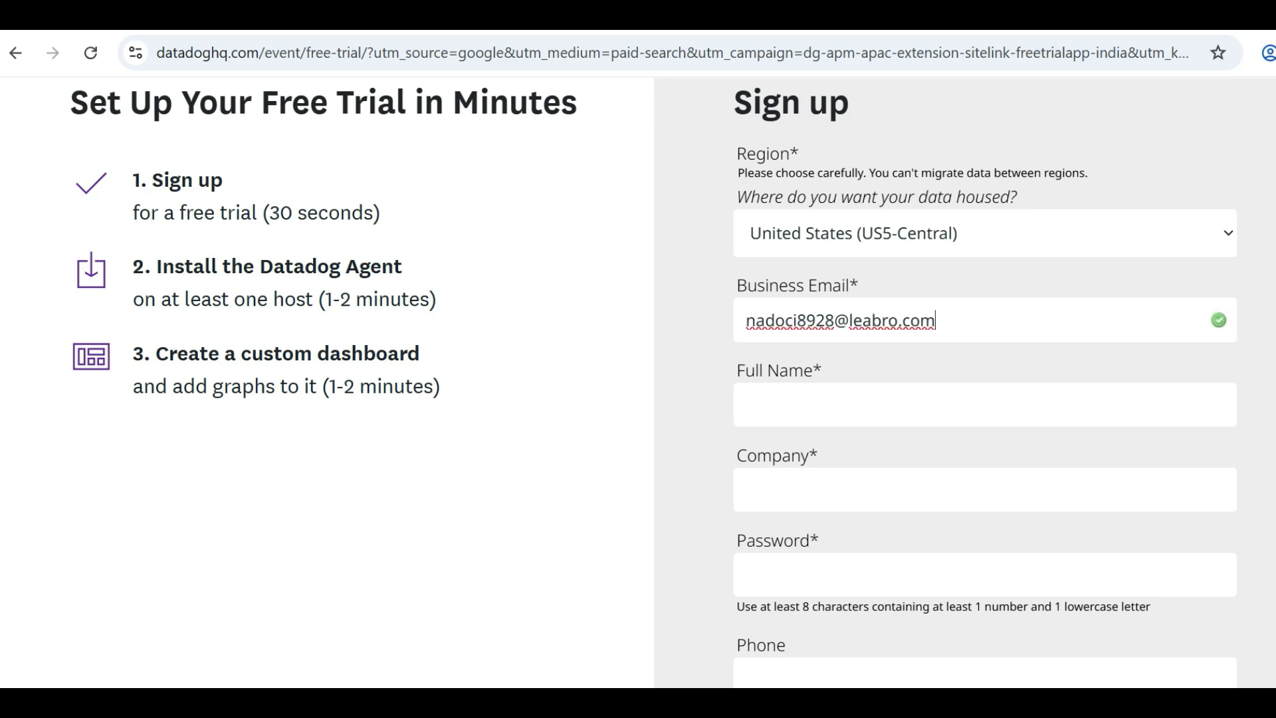
# - Fill in the full name and enter xyz as the company in the sign-up form
pyautogui.click(787, 415)
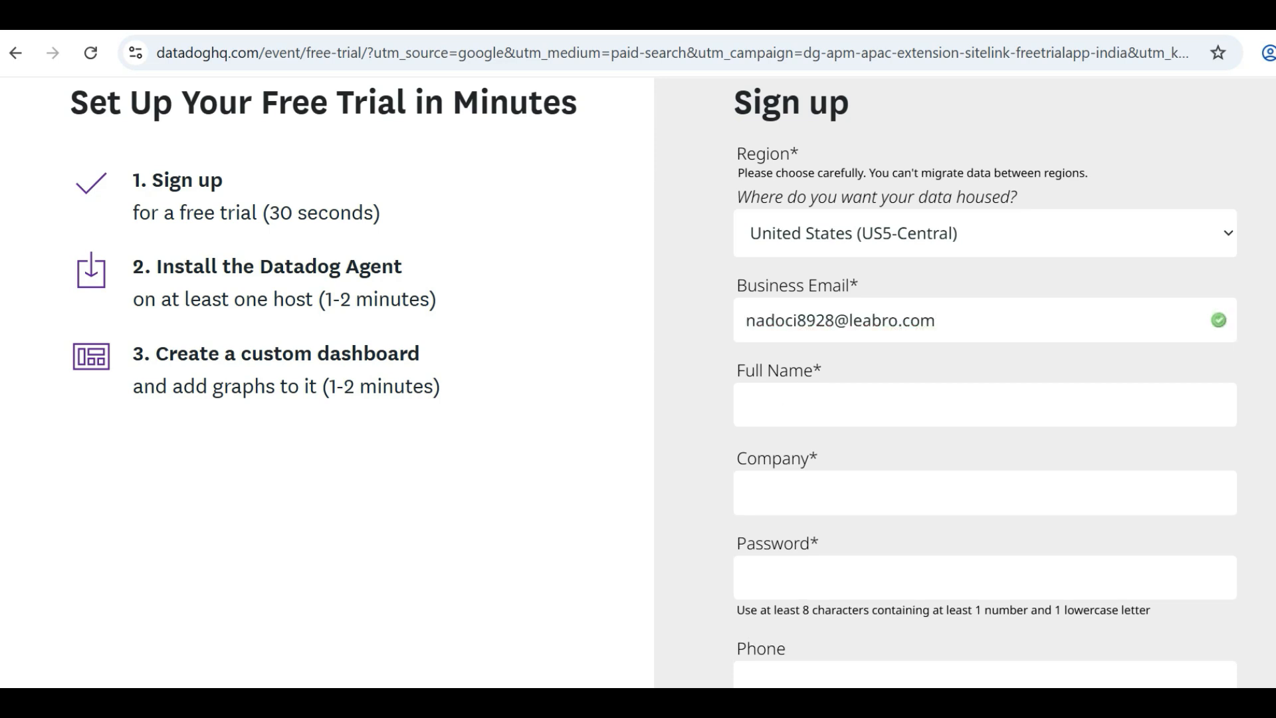
pyautogui.write('Dev')
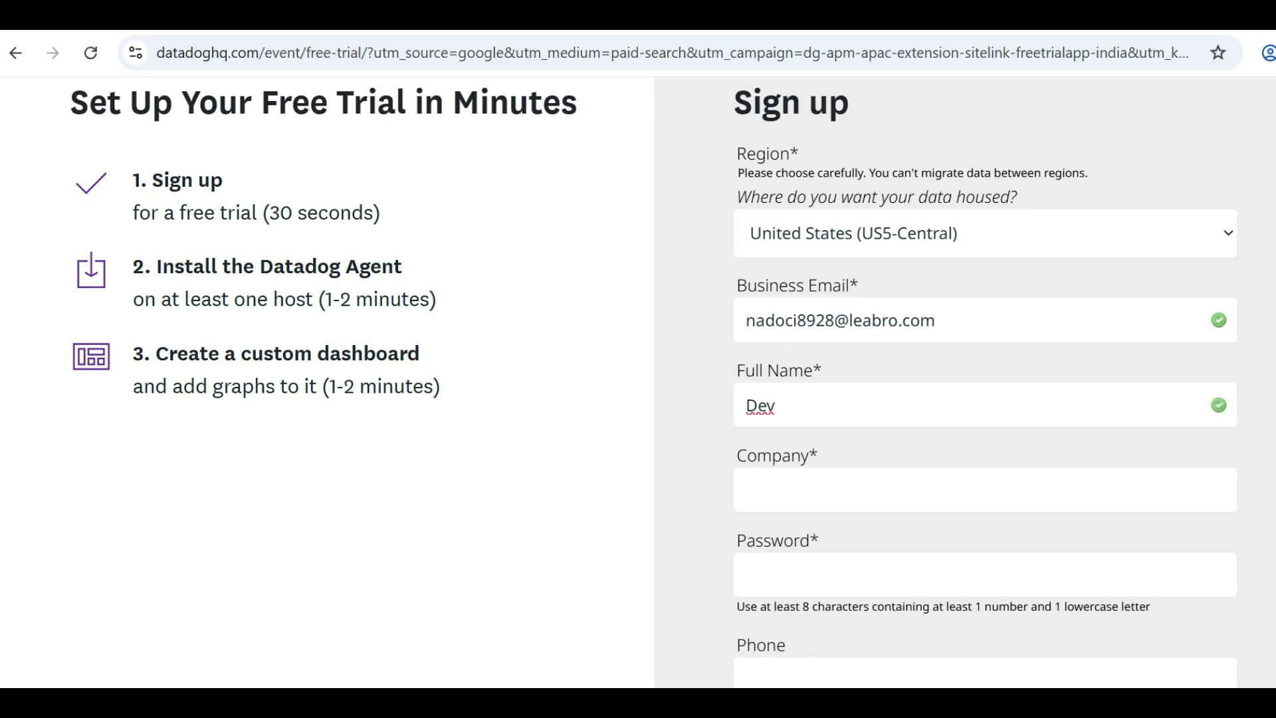
pyautogui.write('pipelinepulse')
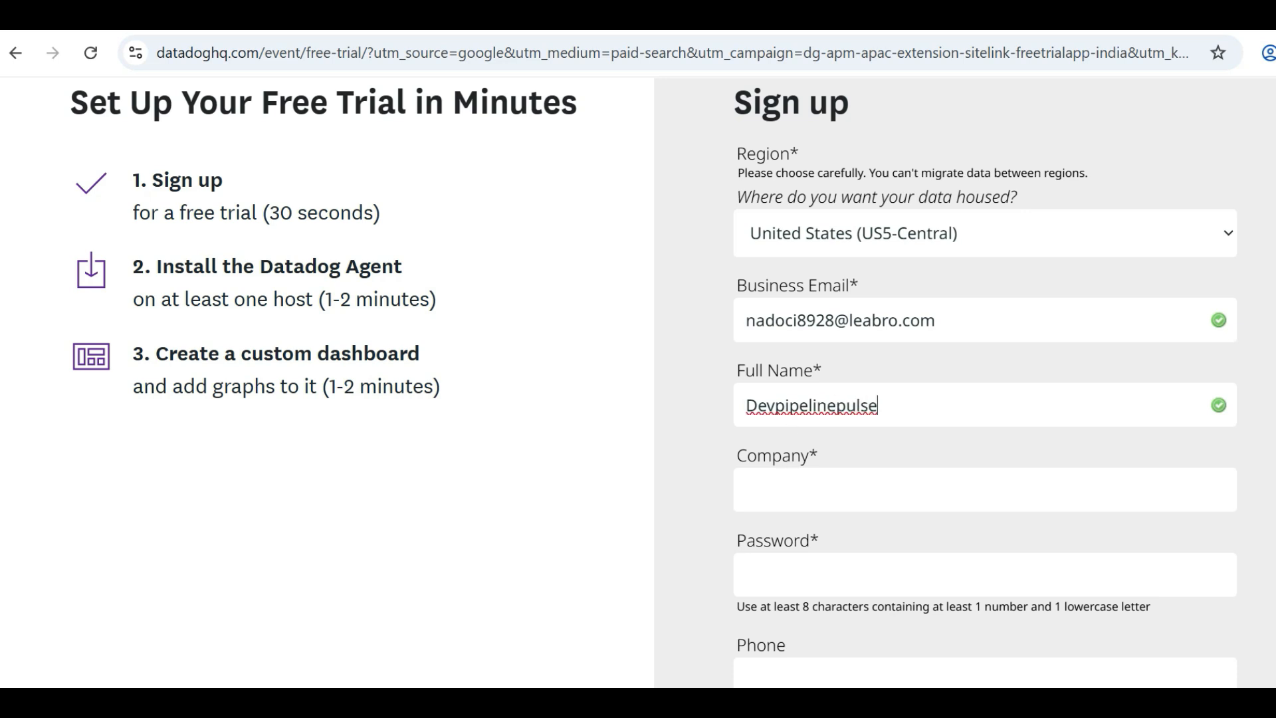
pyautogui.click(786, 489)
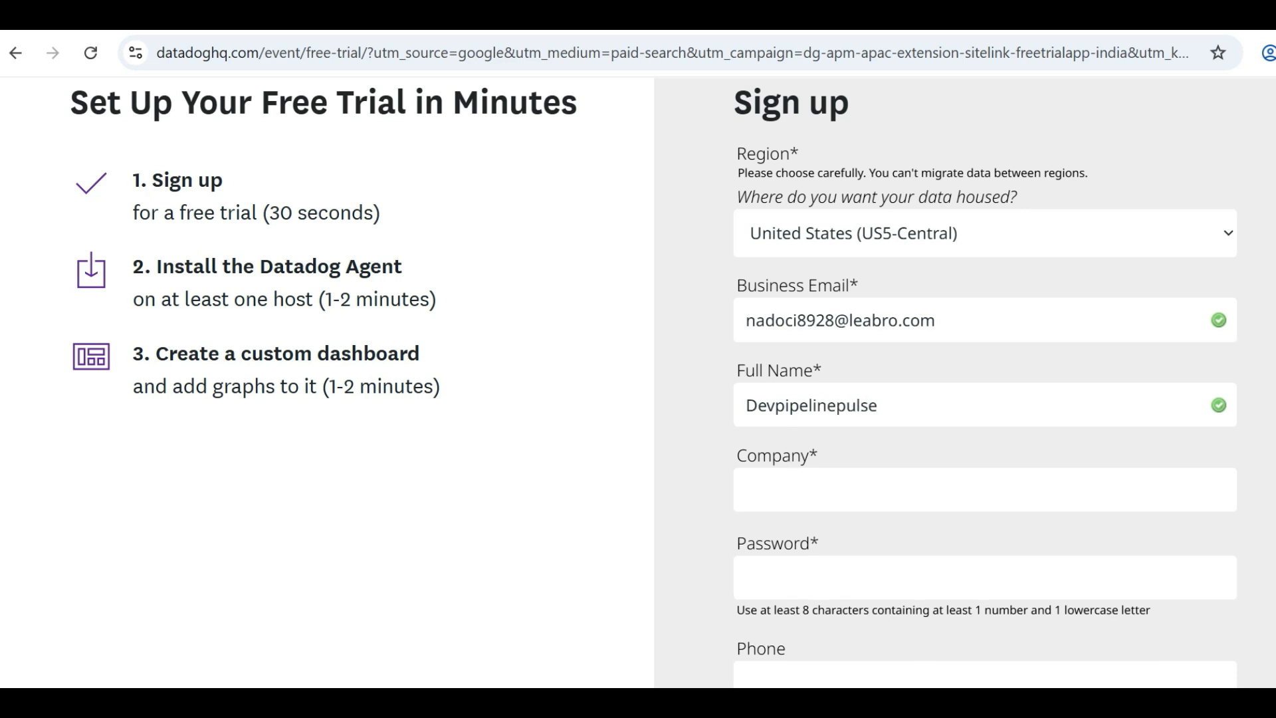
pyautogui.write('xyz')
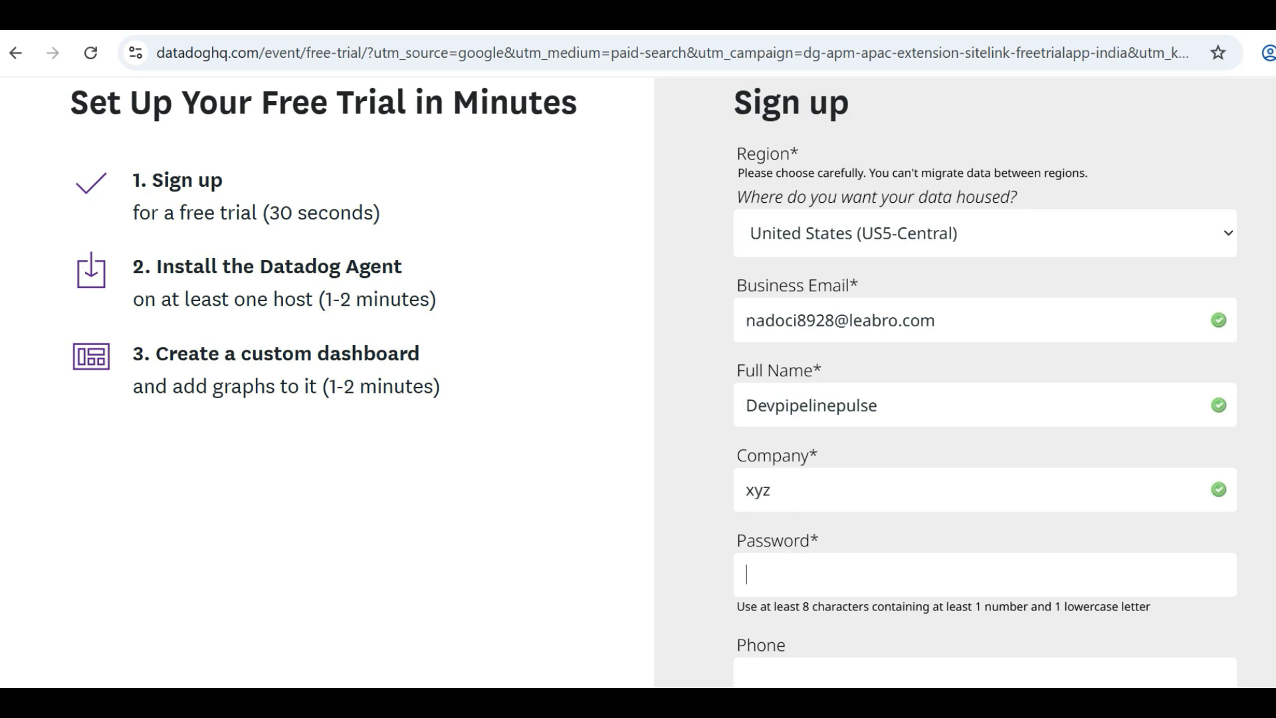
pyautogui.write('Devpi')
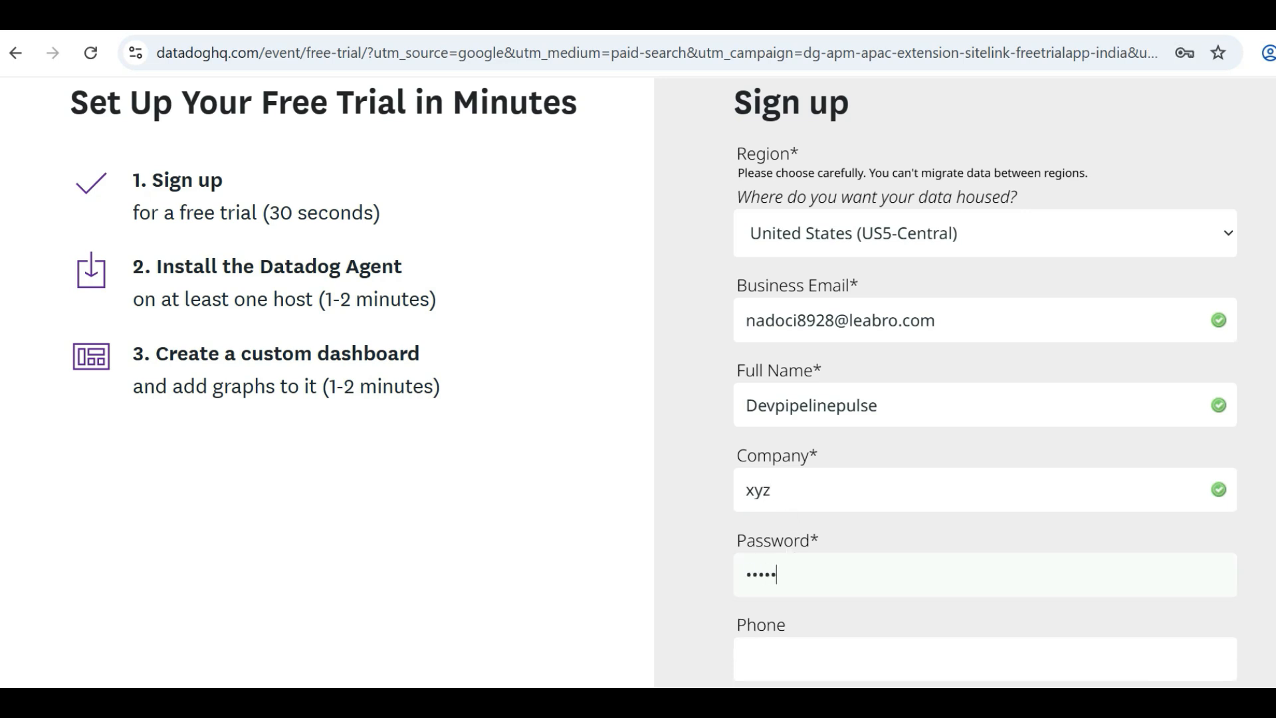
pyautogui.write('pelinepul')
pyautogui.press('BackSpace')
pyautogui.press('BackSpace')
pyautogui.press('BackSpace')
pyautogui.press('BackSpace')
pyautogui.press('BackSpace')
pyautogui.press('BackSpace')
pyautogui.press('BackSpace')
pyautogui.press('BackSpace')
pyautogui.press('BackSpace')
pyautogui.press('BackSpace')
pyautogui.press('BackSpace')
pyautogui.press('BackSpace')
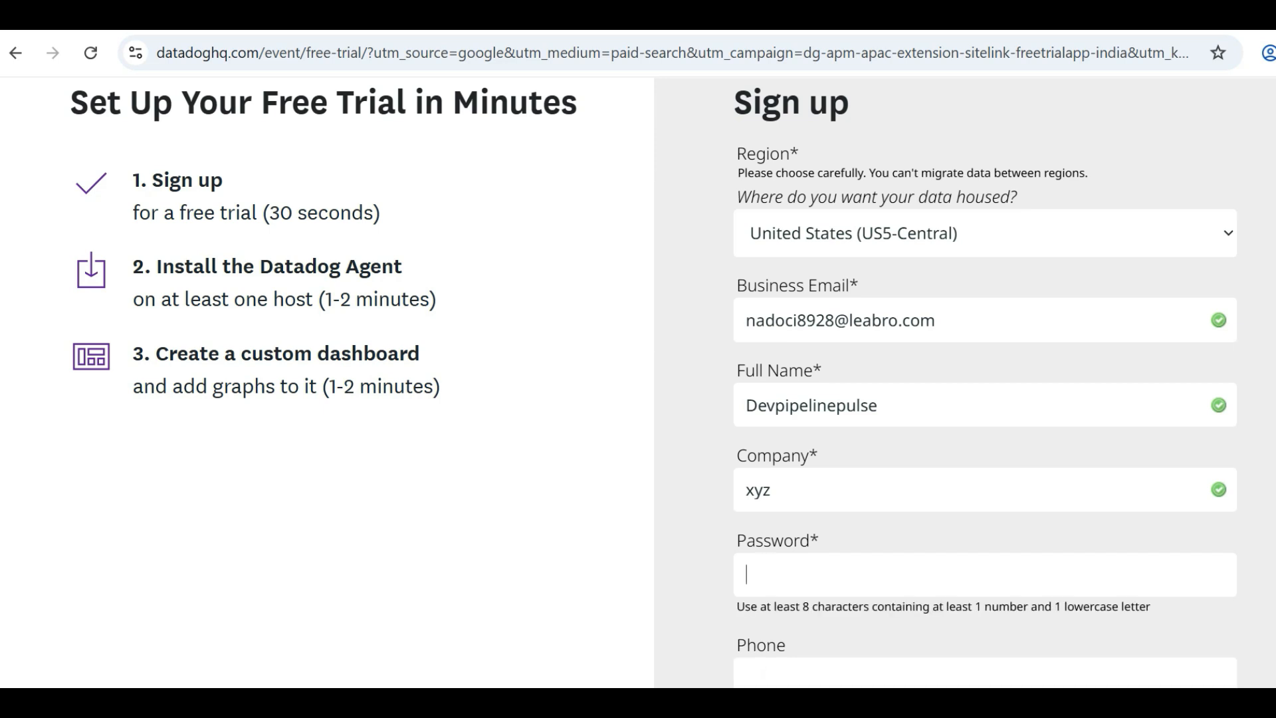
# - Enter the account password and a phone number in the sign-up form
pyautogui.hotkey('ctrl', 'v')
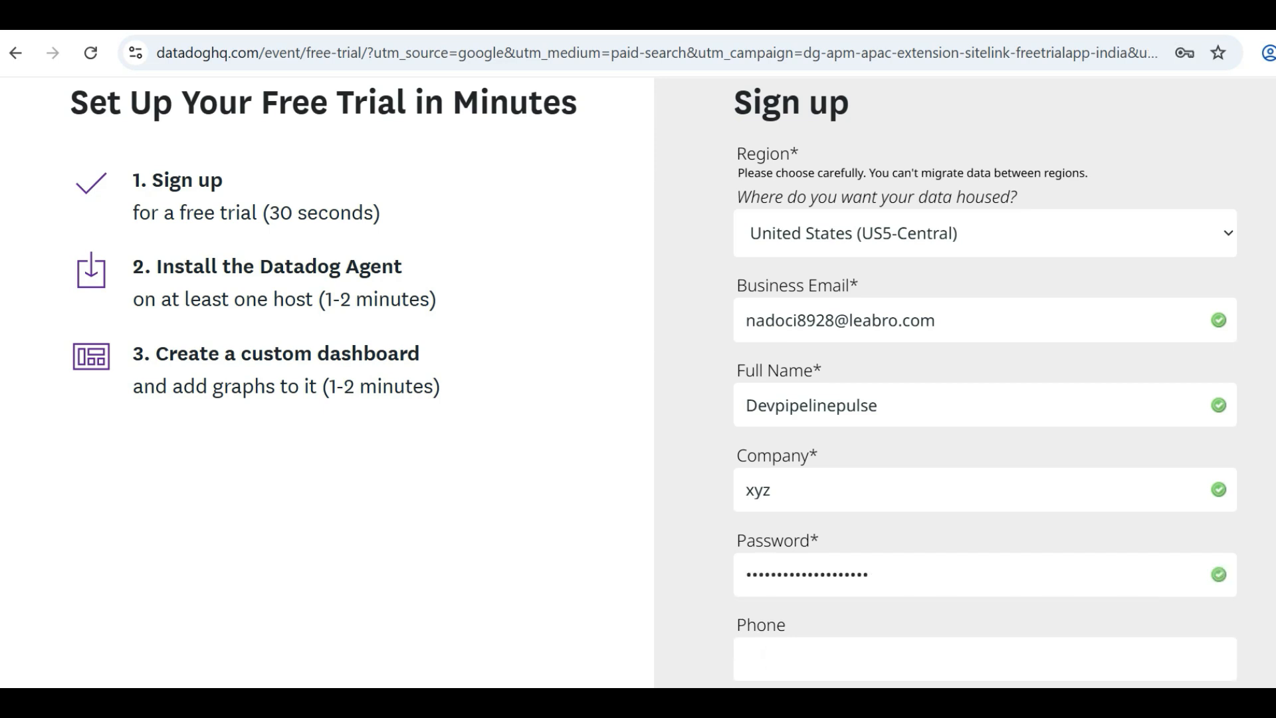
pyautogui.scroll(-2, 791, 585)
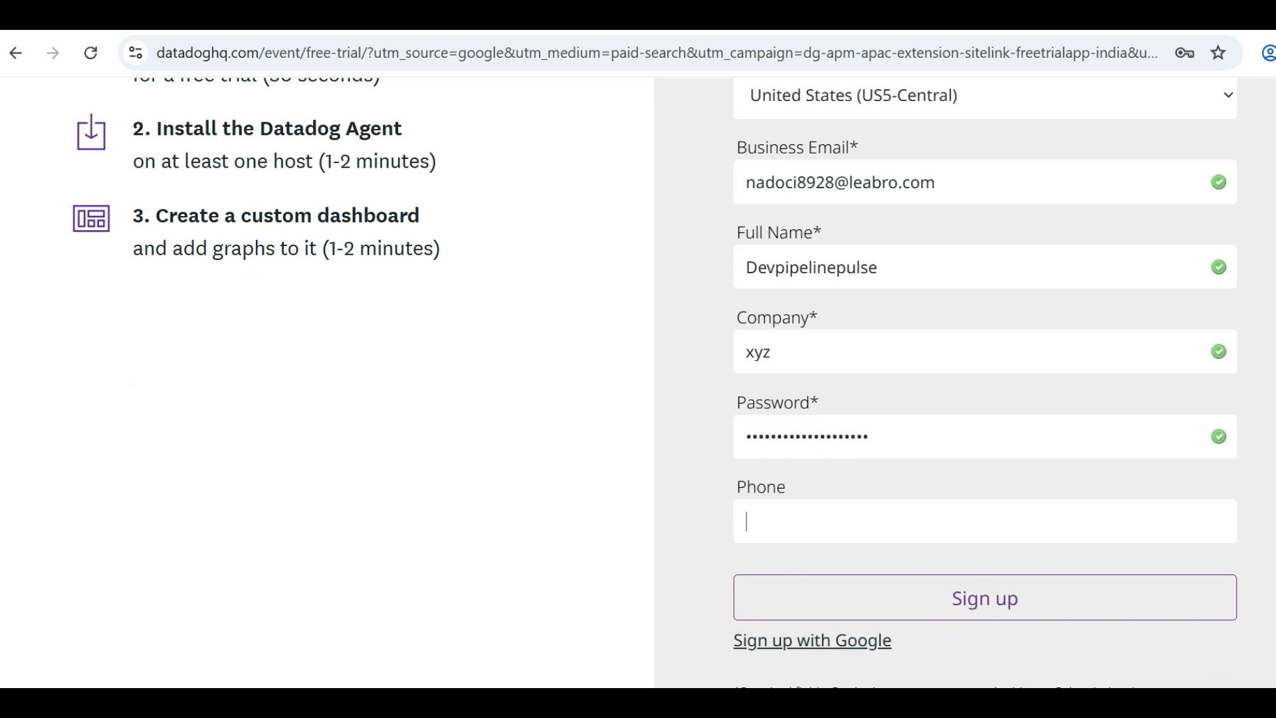
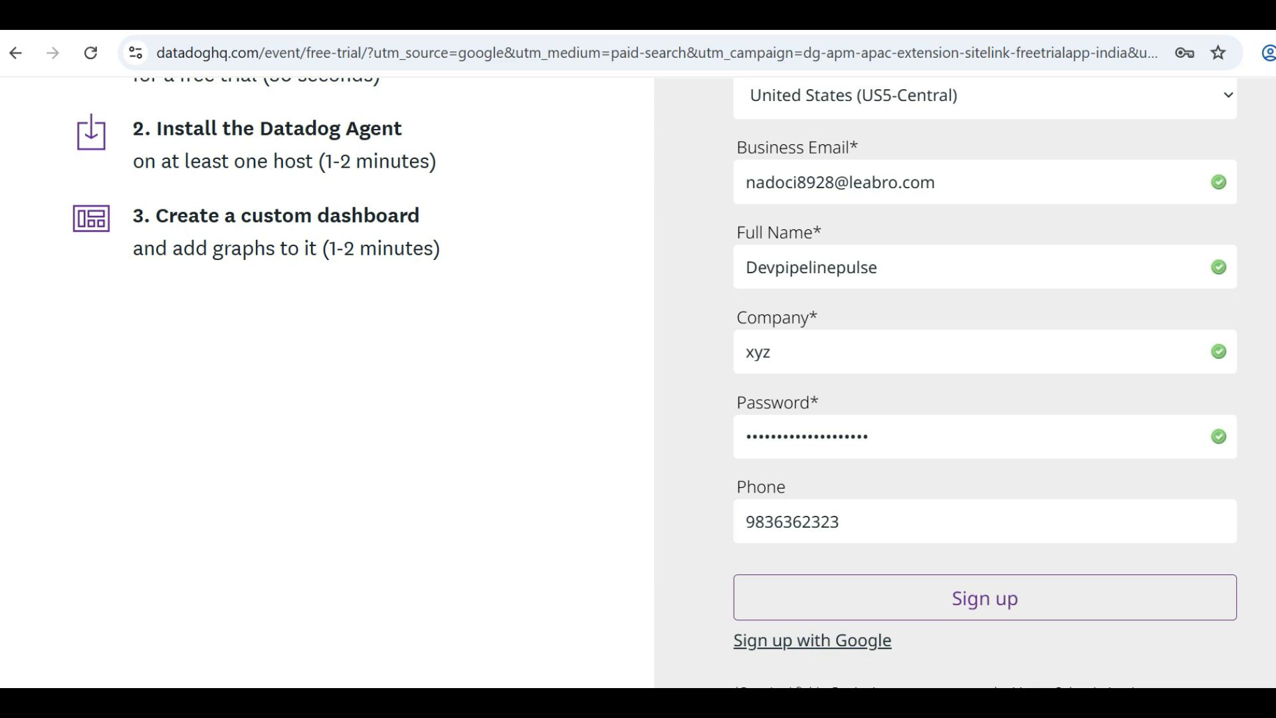
pyautogui.write('1234567890')
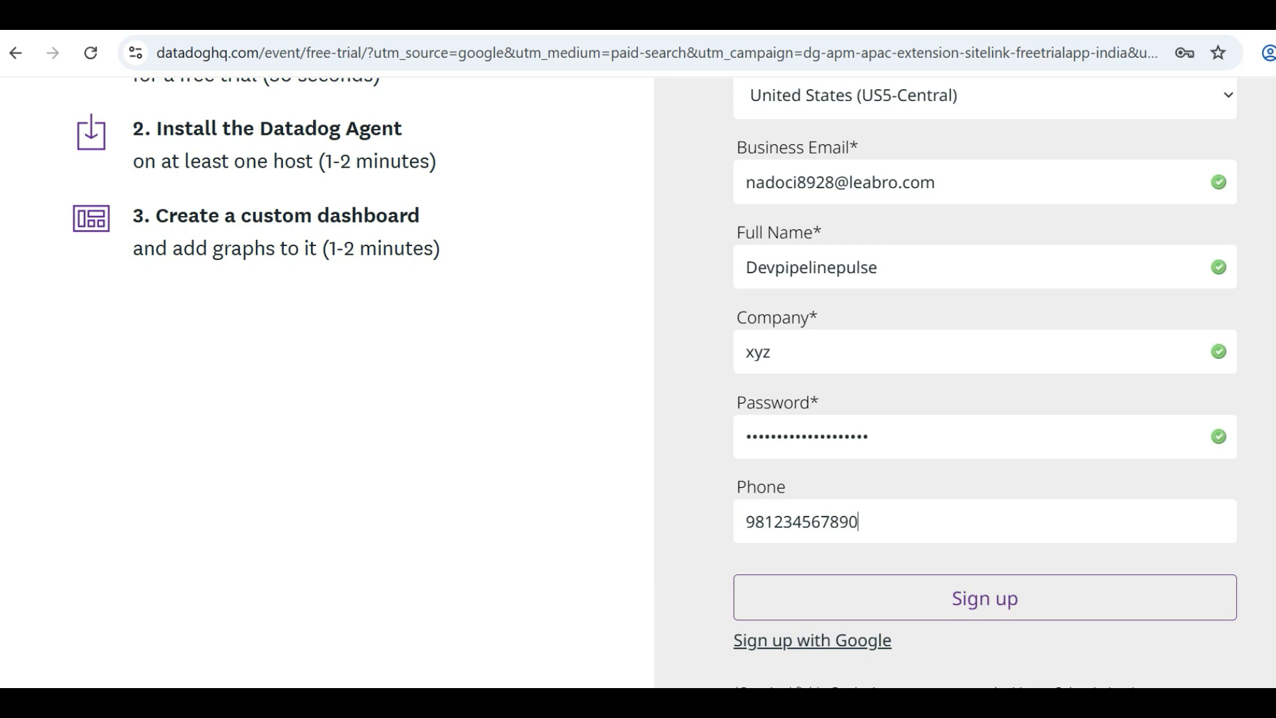
# - Submit the sign-up form, save the password in the browser and dismiss the saved-password notice
pyautogui.click(996, 602)
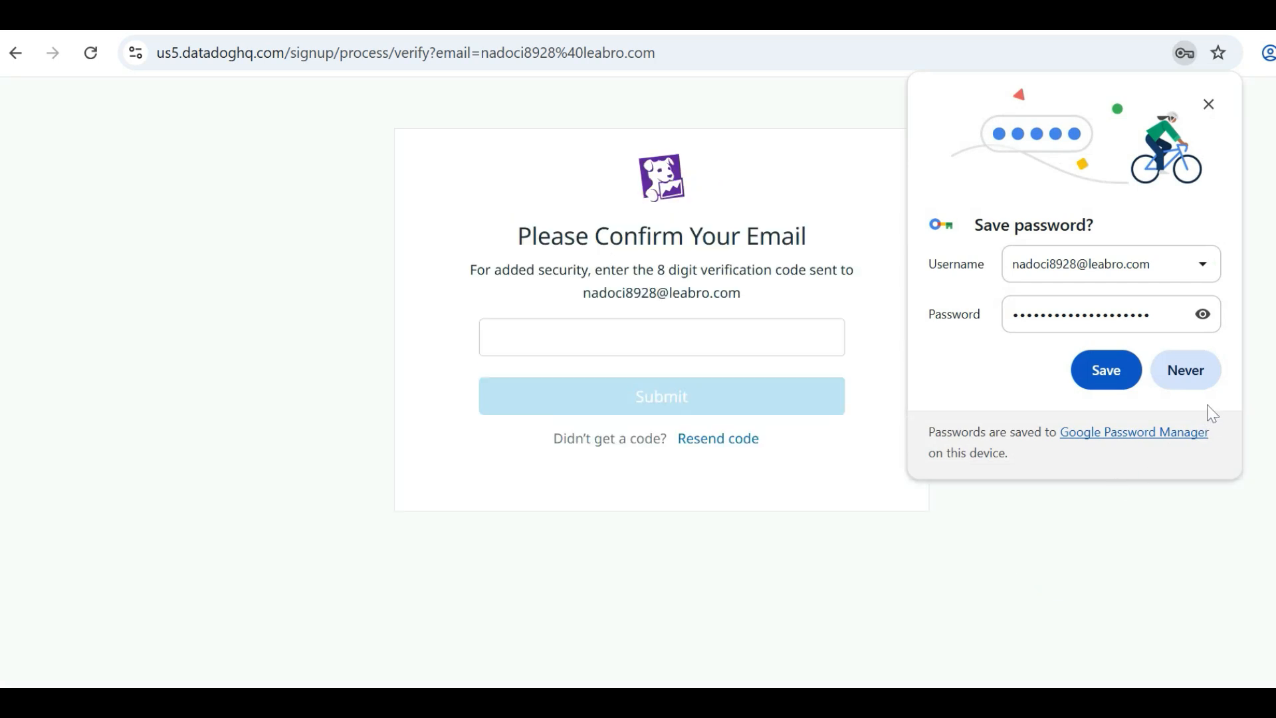
pyautogui.click(1109, 377)
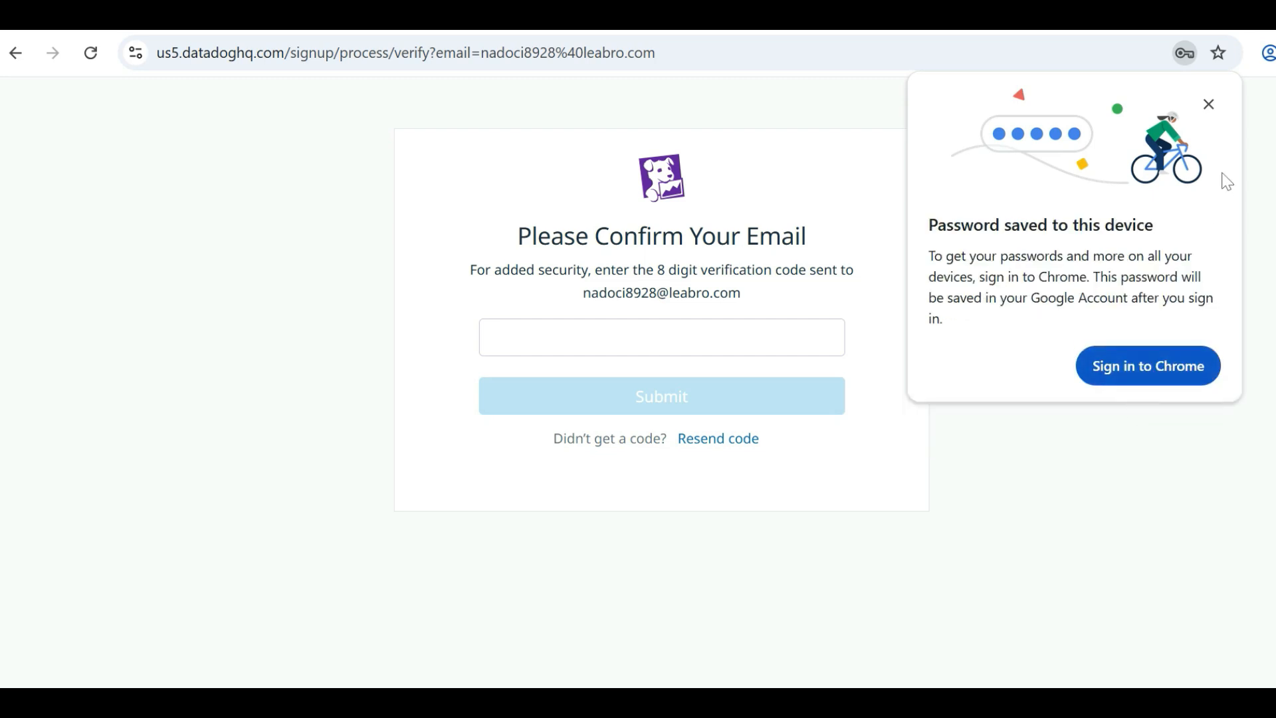
pyautogui.click(1210, 108)
# - Enter the emailed verification code and submit it to confirm the email address
pyautogui.click(598, 337)
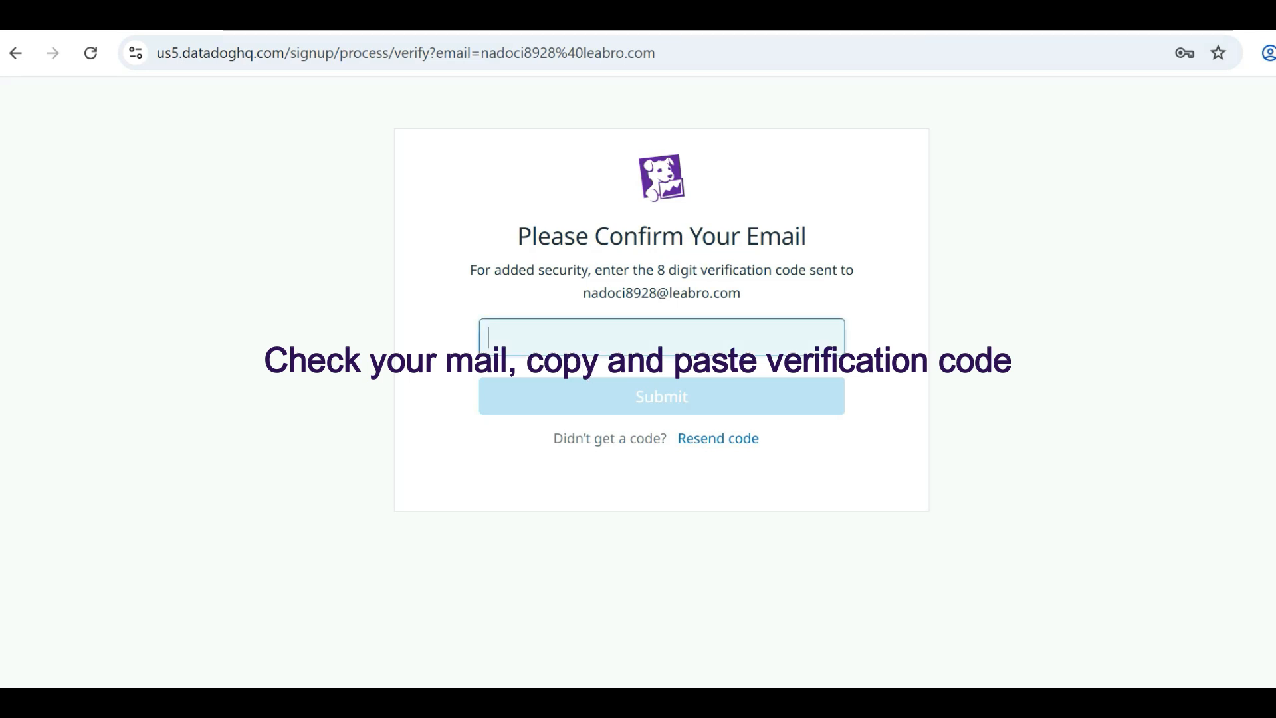
pyautogui.click(643, 405)
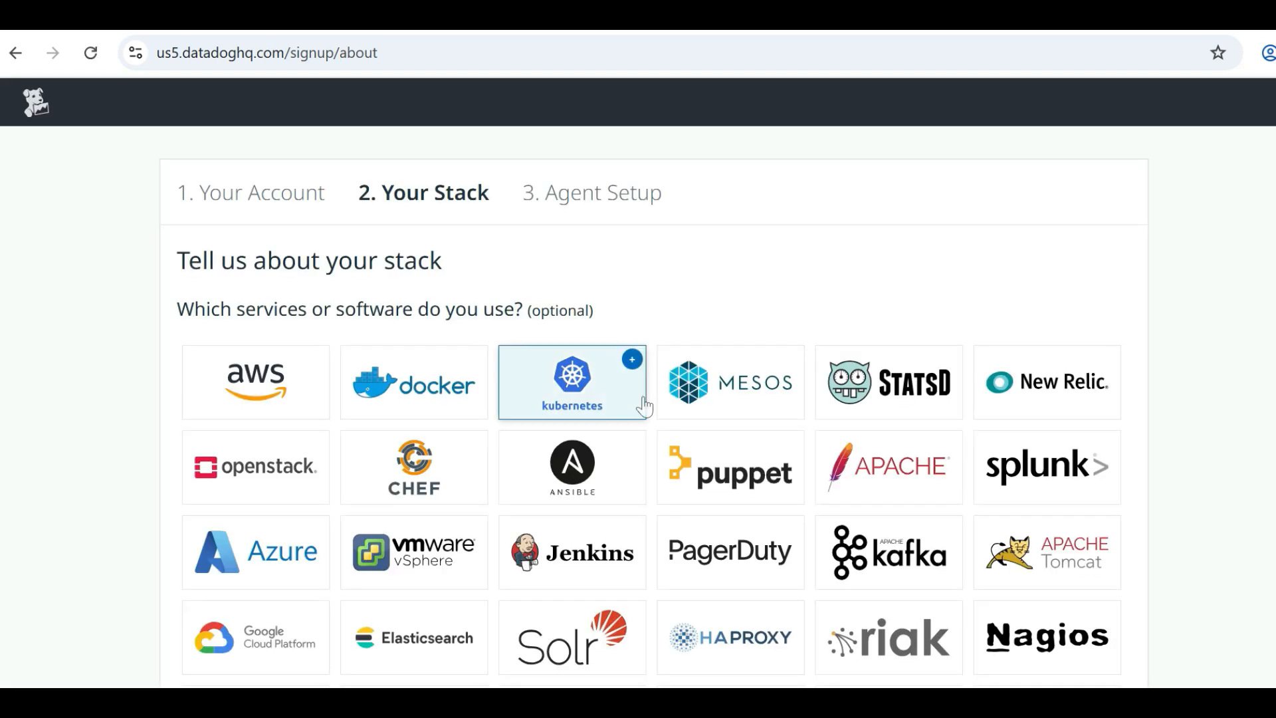
# - Leave the optional services unselected and set the number of servers the organization manages to 5
pyautogui.scroll(-8, 644, 405)
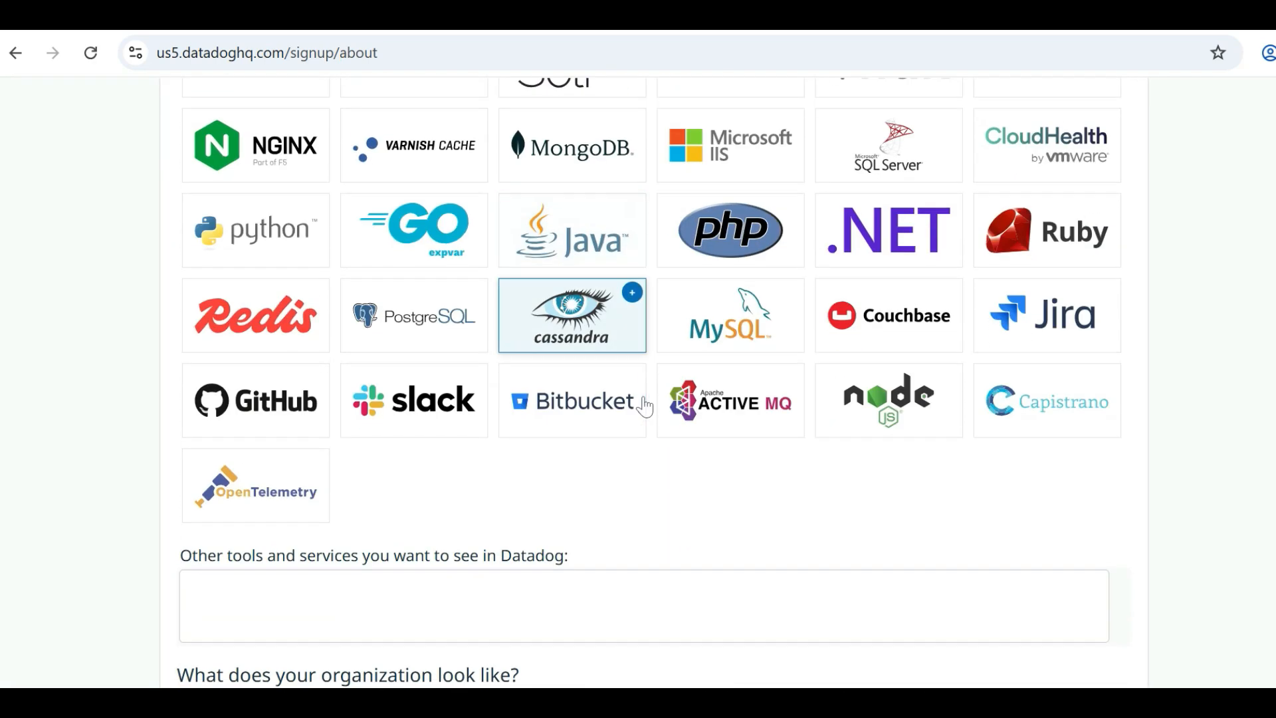
pyautogui.scroll(-4, 644, 405)
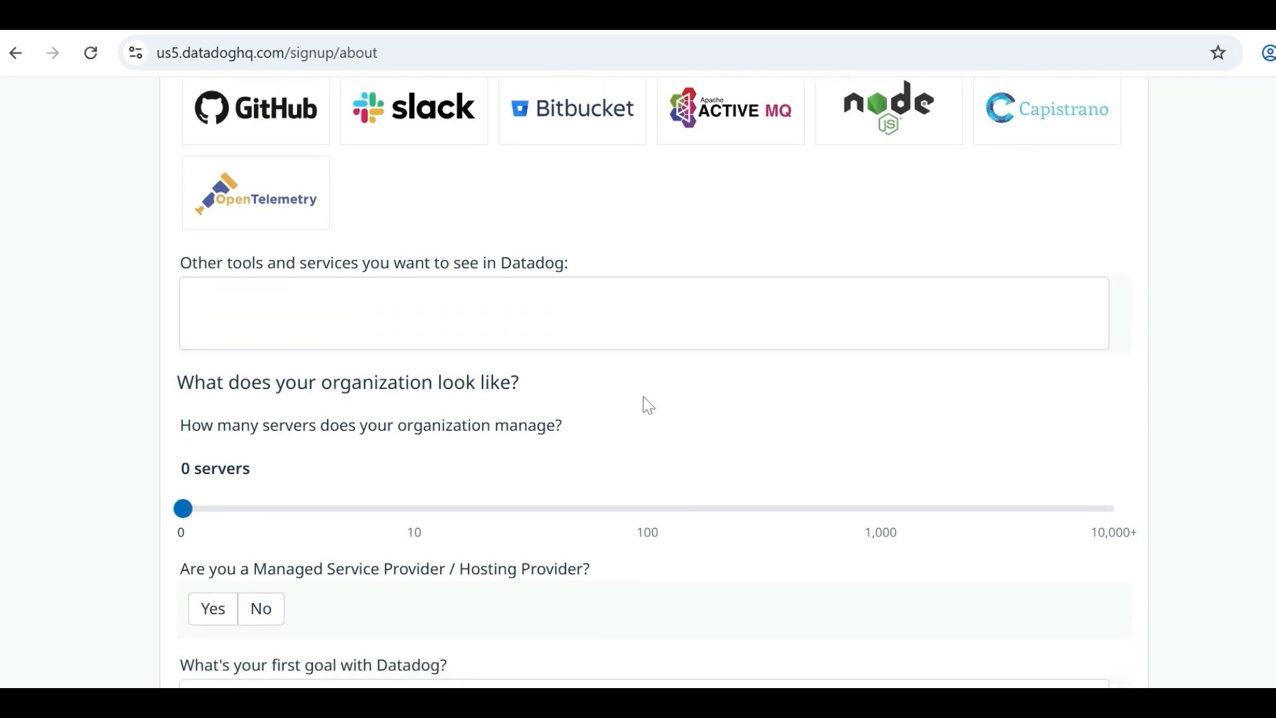
pyautogui.scroll(-1, 648, 406)
pyautogui.scroll(3, 648, 406)
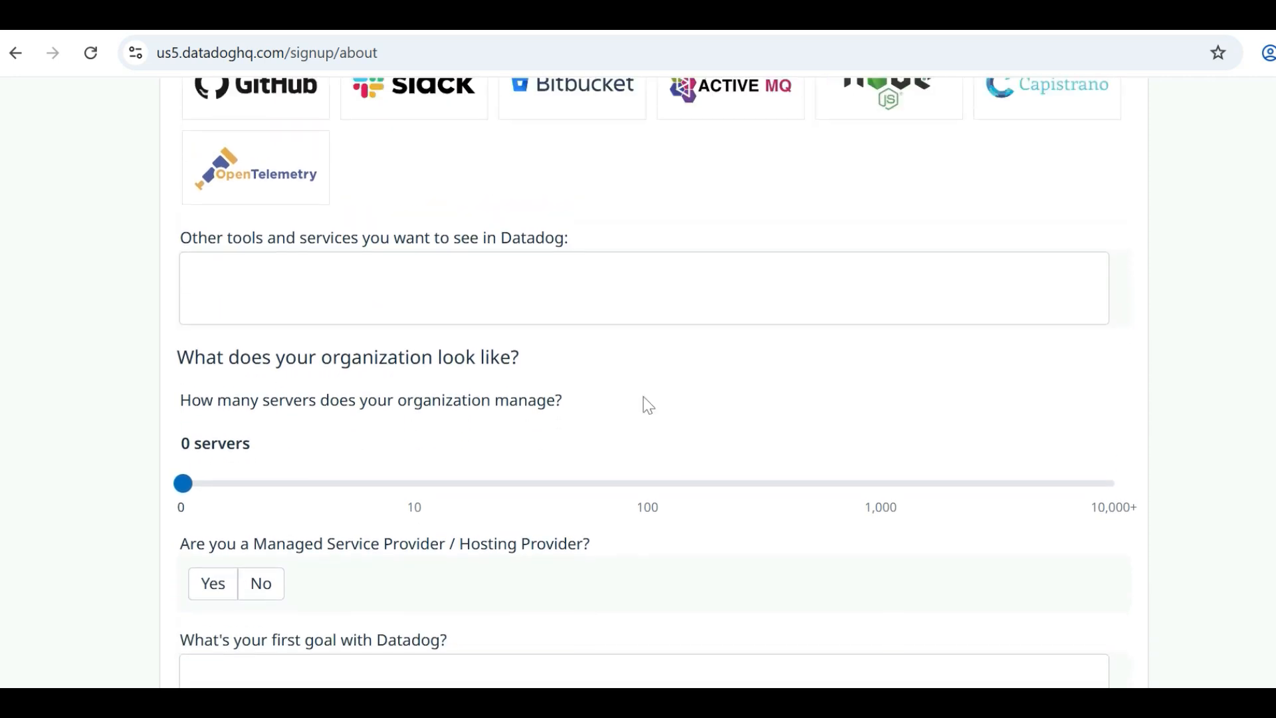
pyautogui.scroll(-2, 648, 406)
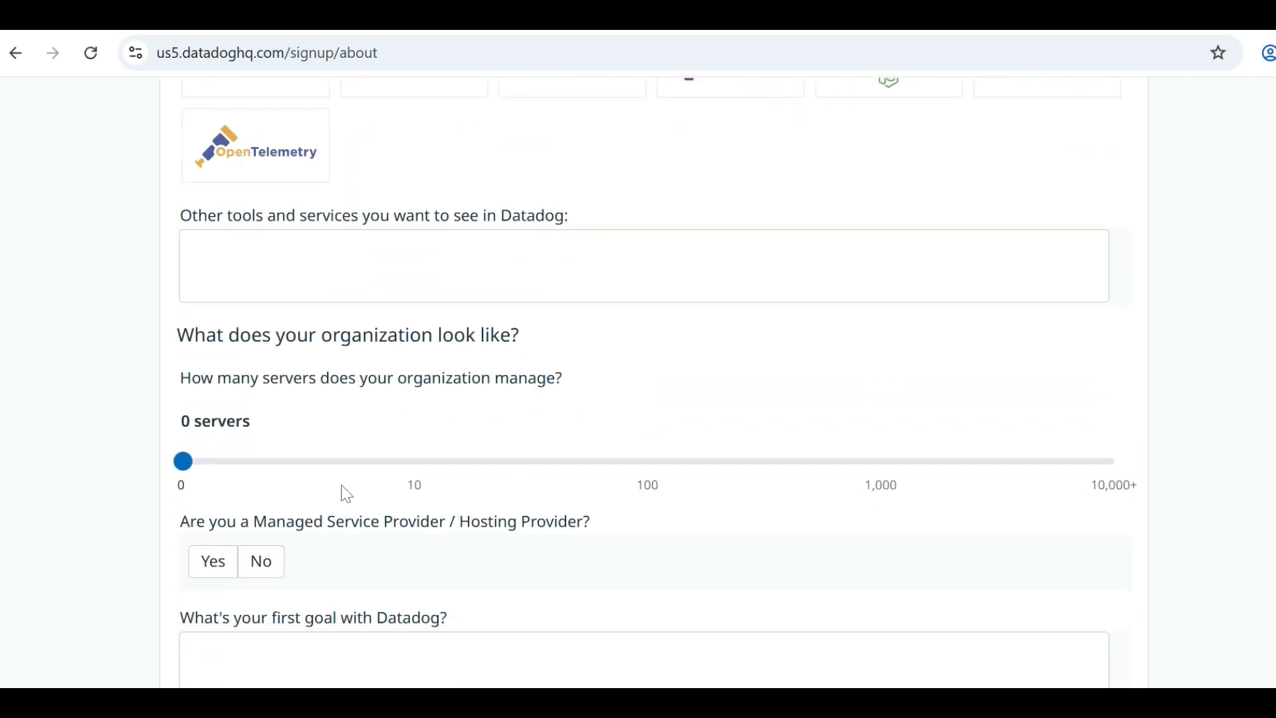
pyautogui.click(187, 466)
pyautogui.moveTo(187, 466); pyautogui.dragTo(368, 458)
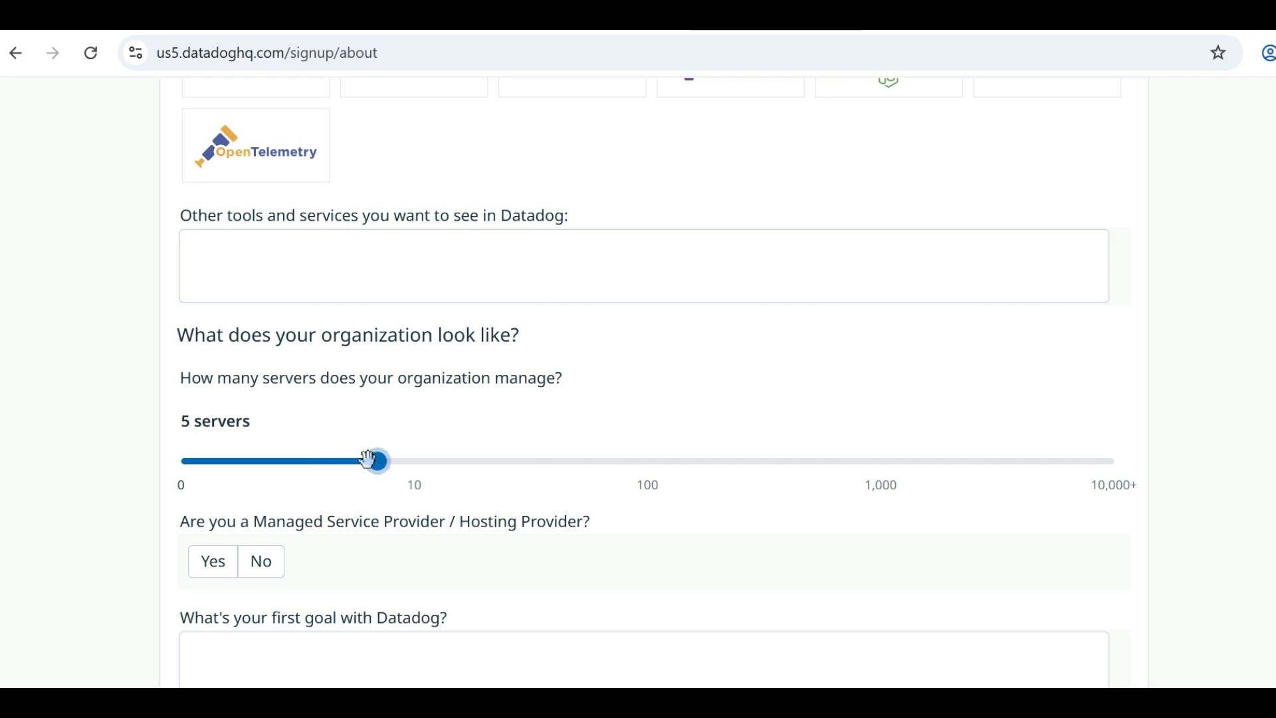
# - Answer No to being a Managed Service Provider / Hosting Provider and continue to Agent Setup
pyautogui.scroll(-3, 279, 608)
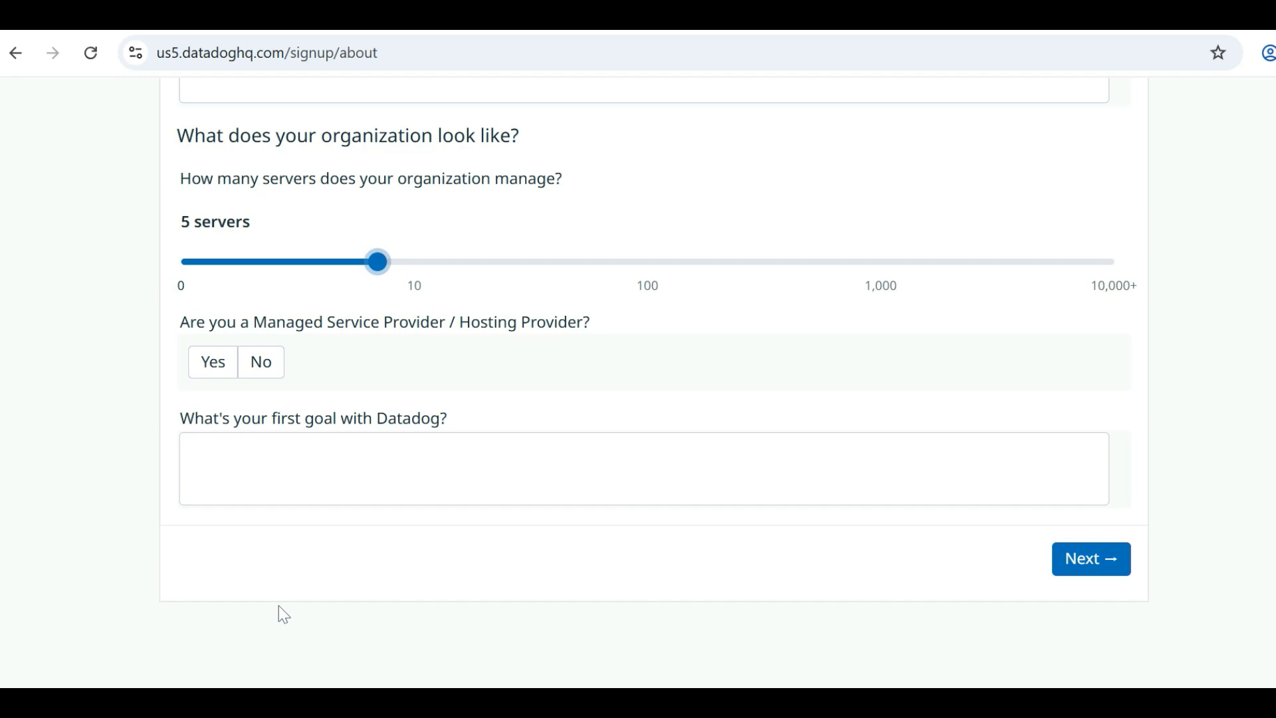
pyautogui.click(274, 368)
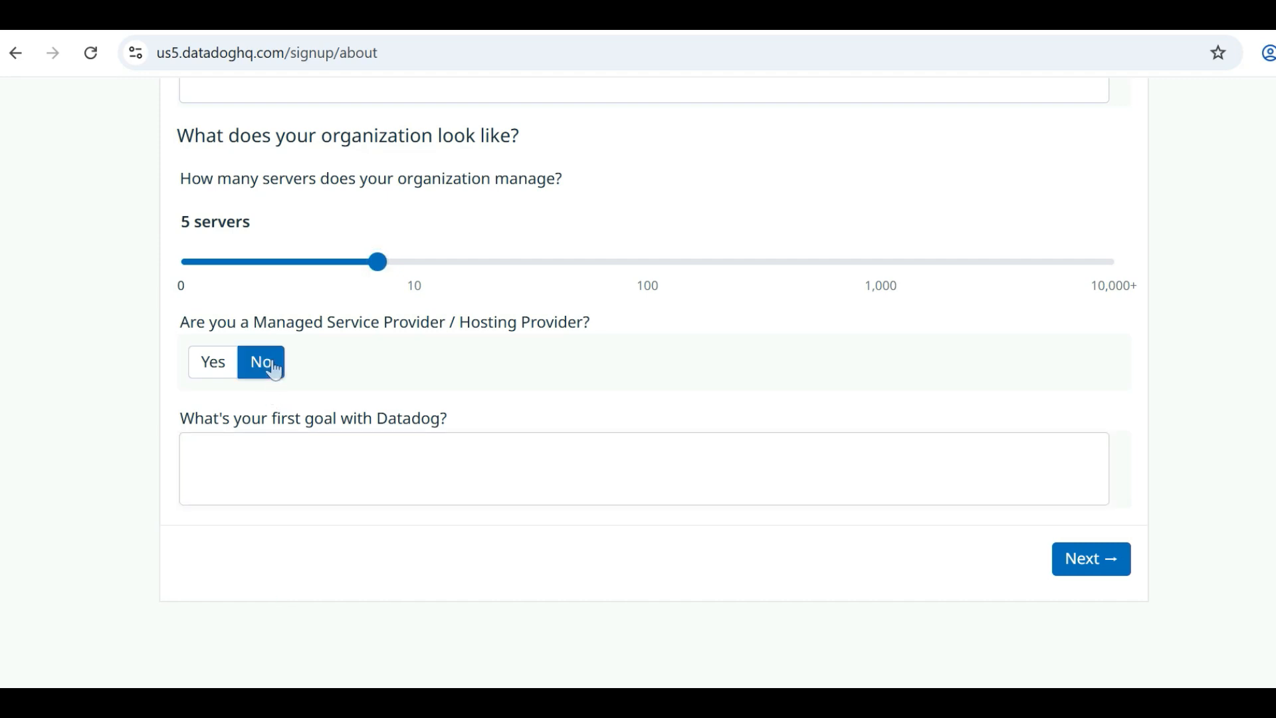
pyautogui.click(1095, 570)
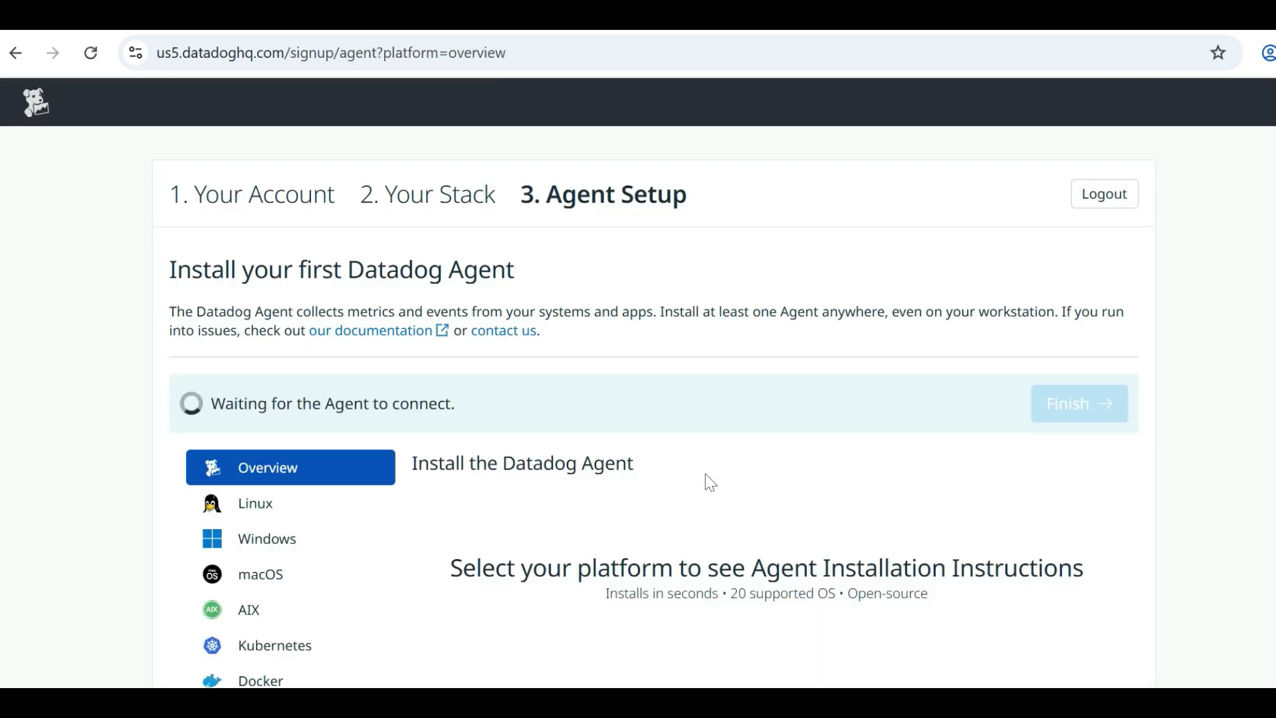
# - View the Datadog Agent installation instructions for Linux and Amazon ECS, and return to the Linux instructions
pyautogui.scroll(-2, 704, 473)
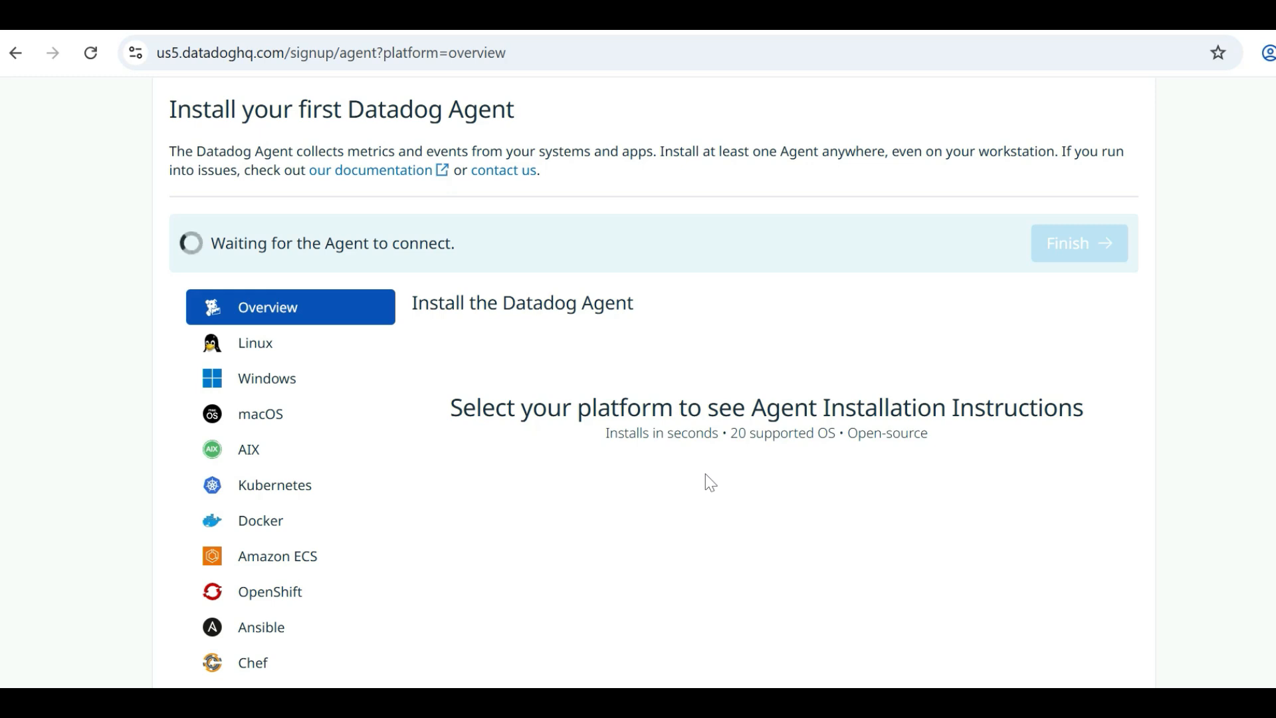
pyautogui.scroll(-1, 708, 482)
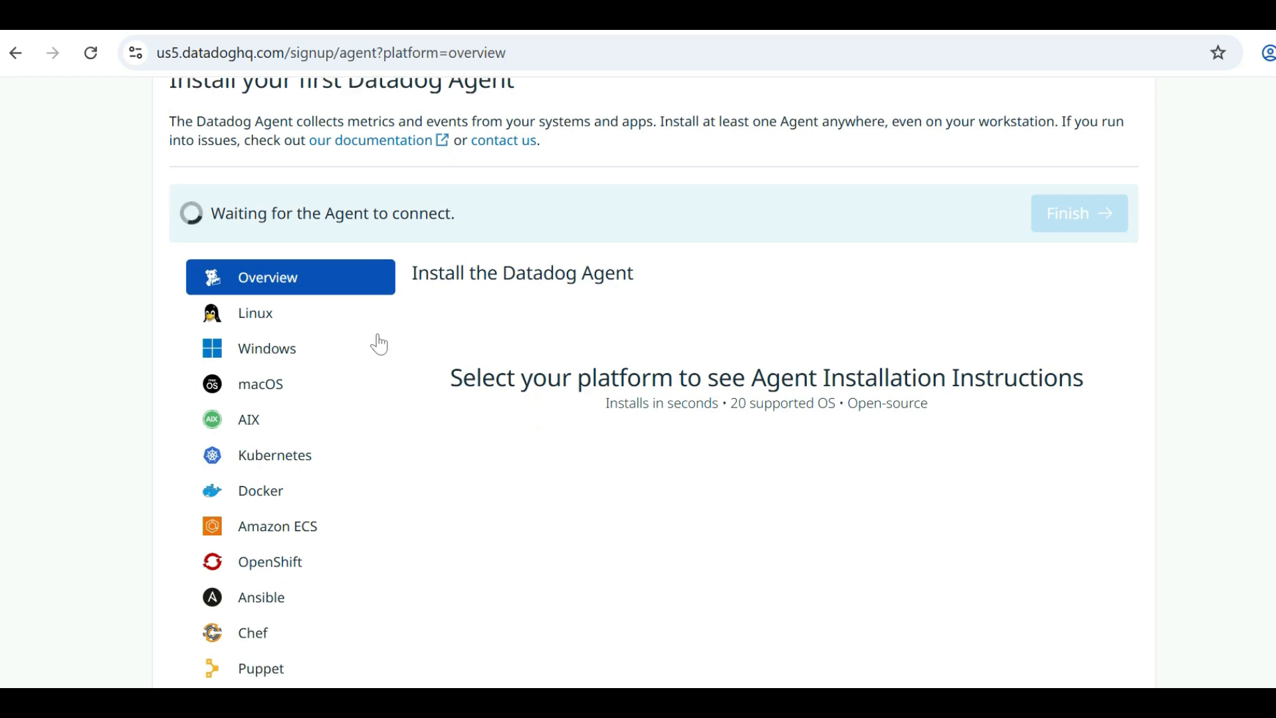
pyautogui.click(263, 329)
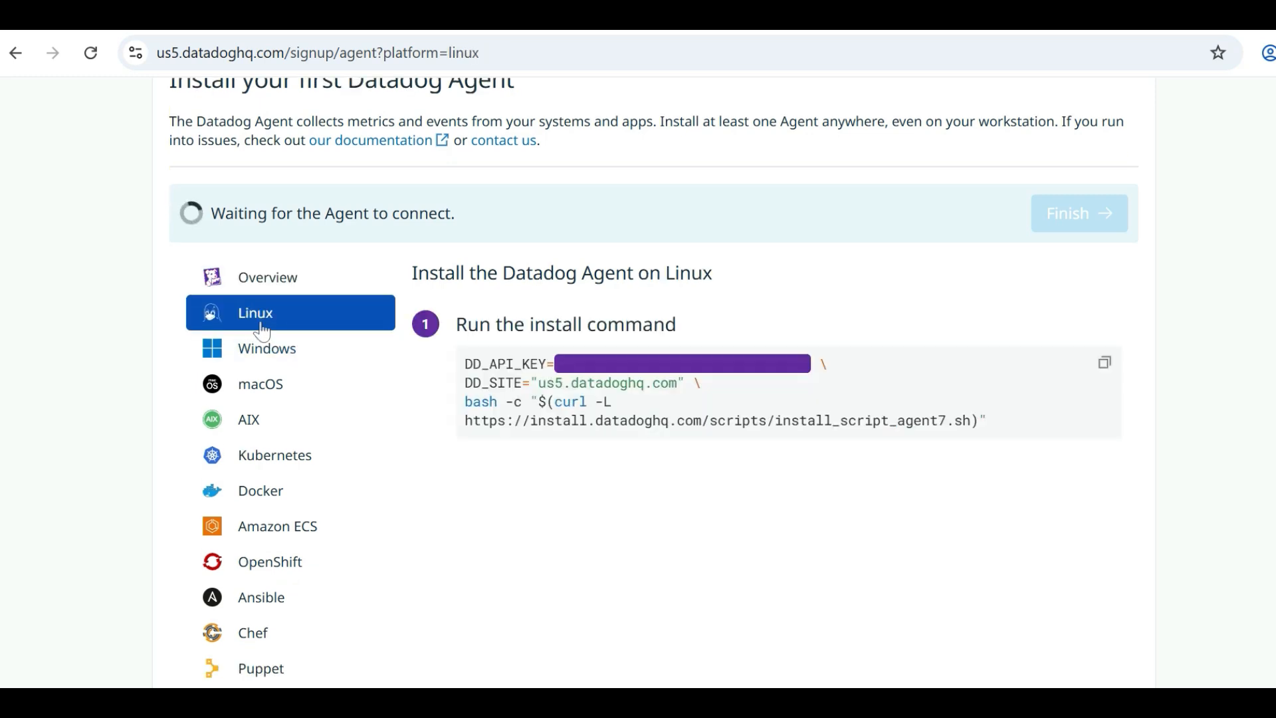
pyautogui.click(279, 535)
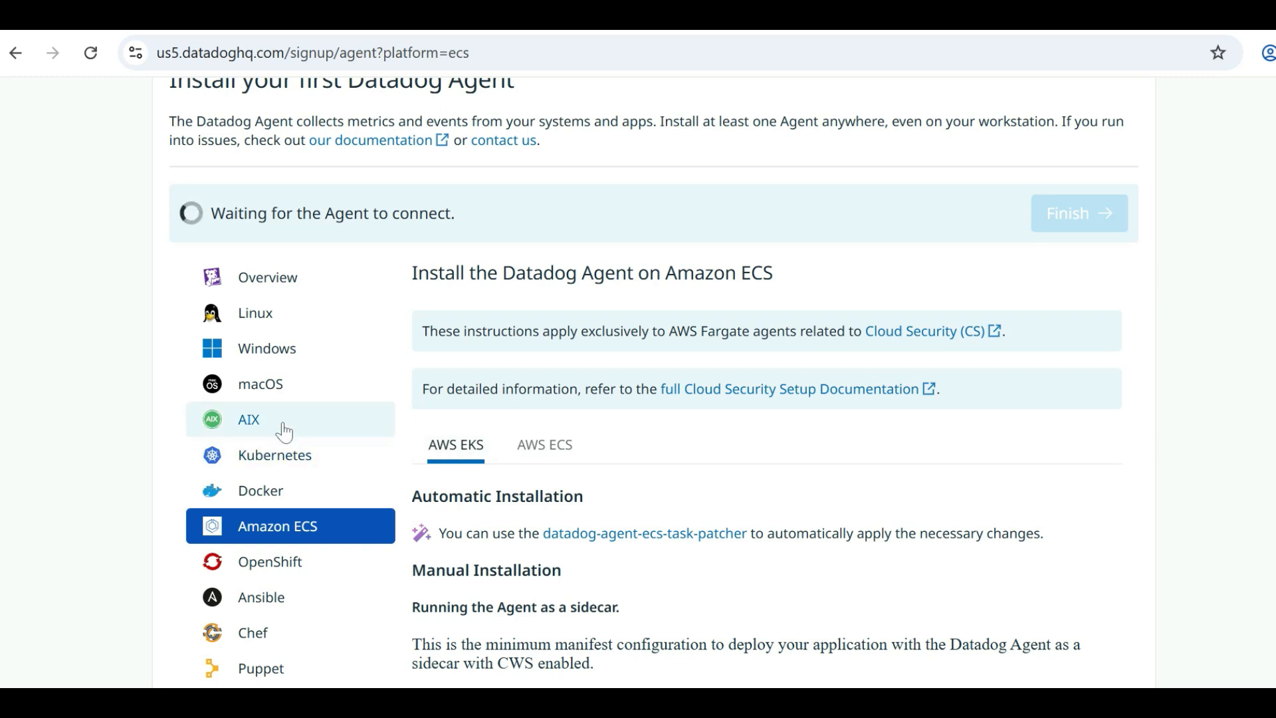
pyautogui.click(258, 322)
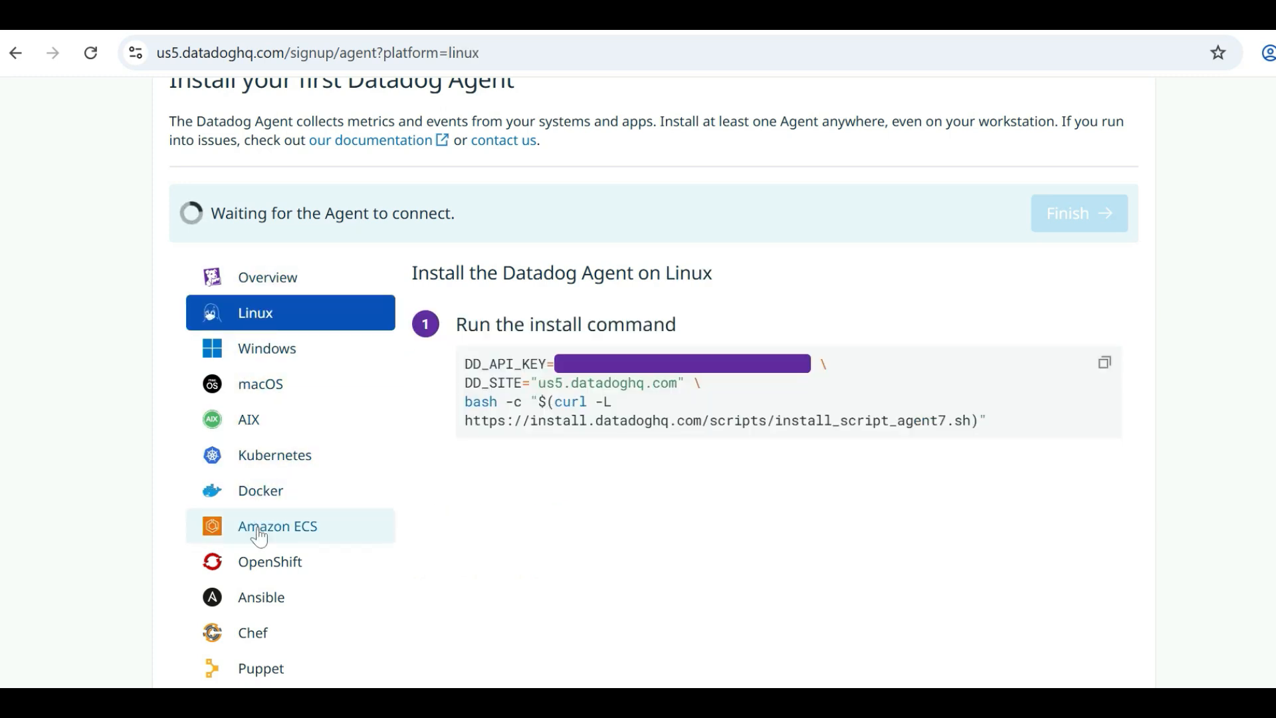
pyautogui.scroll(-3, 258, 535)
pyautogui.scroll(-2, 259, 537)
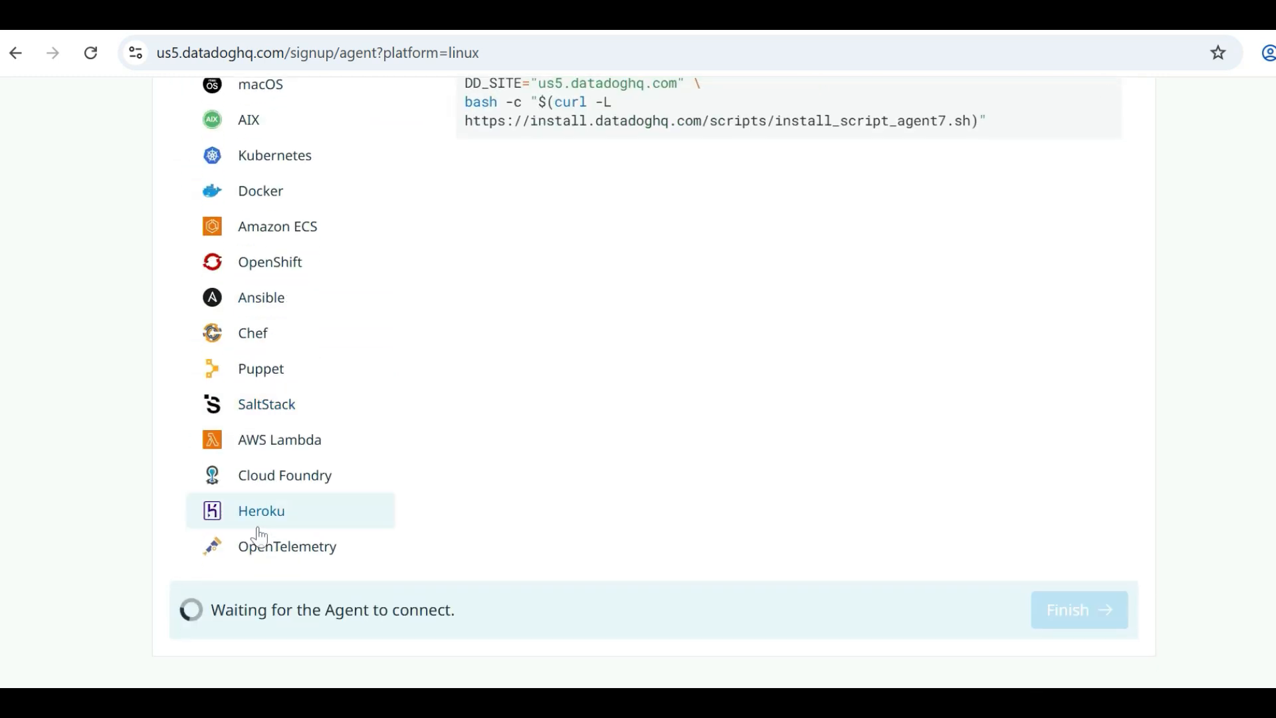
# - Review the list of Agent platforms and view the Windows installation instructions for the Powershell and Installer methods
pyautogui.scroll(2, 259, 537)
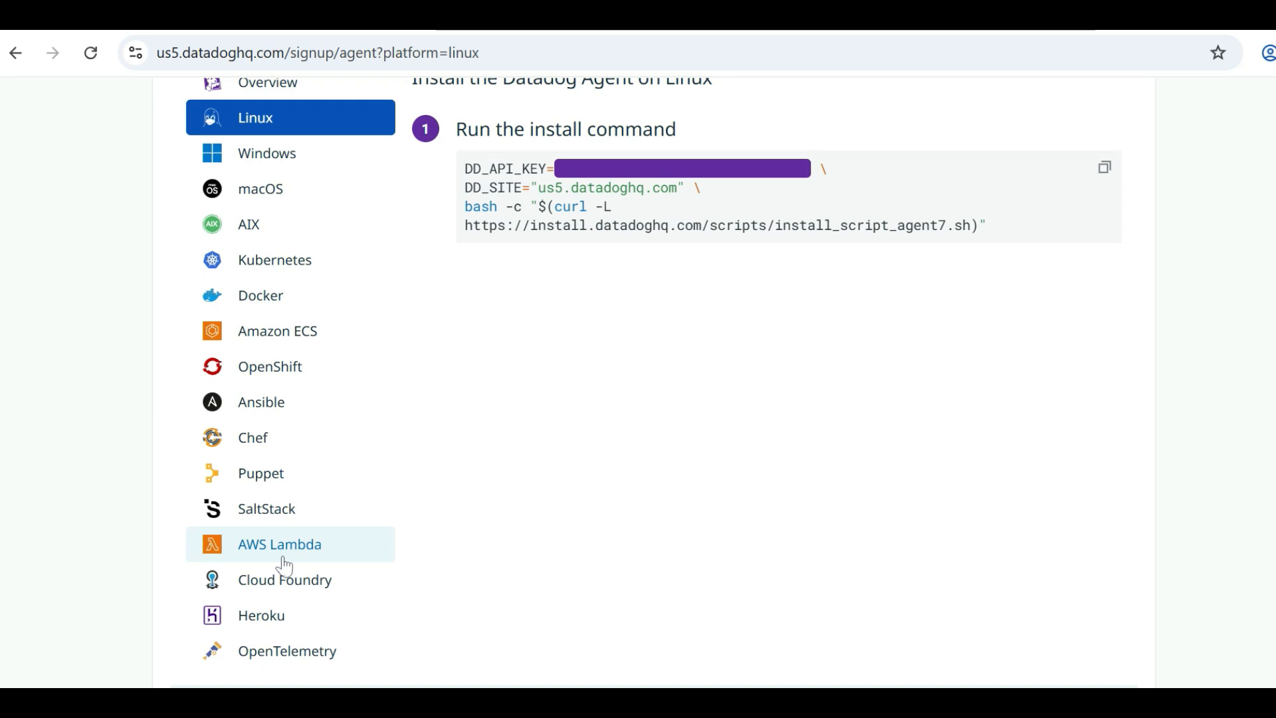
pyautogui.scroll(-3, 285, 567)
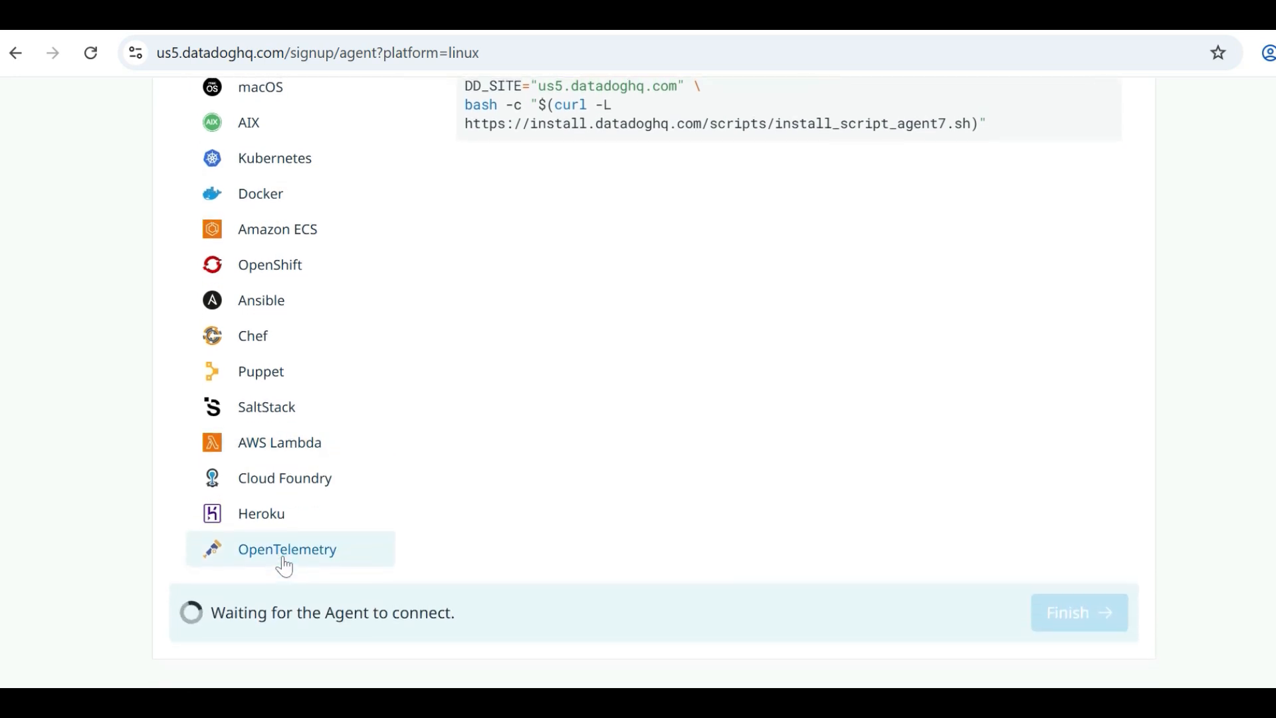
pyautogui.scroll(3, 284, 566)
pyautogui.scroll(-3, 284, 566)
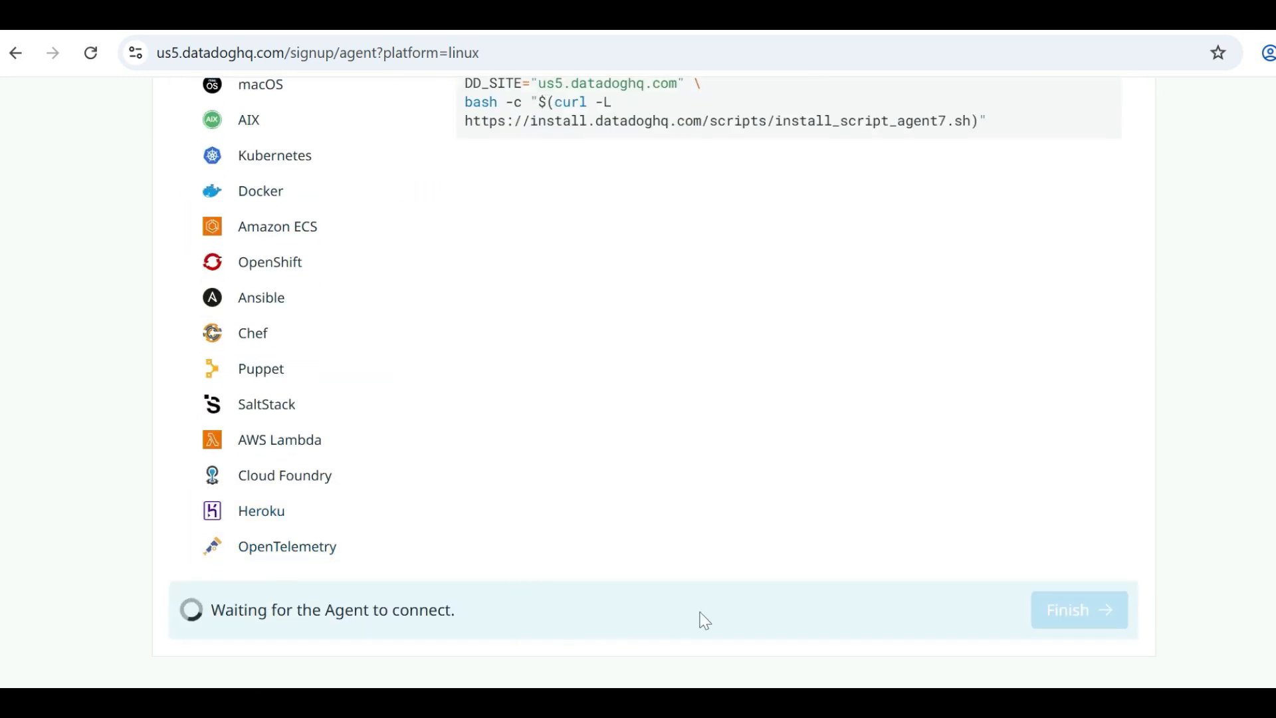
pyautogui.scroll(3, 636, 414)
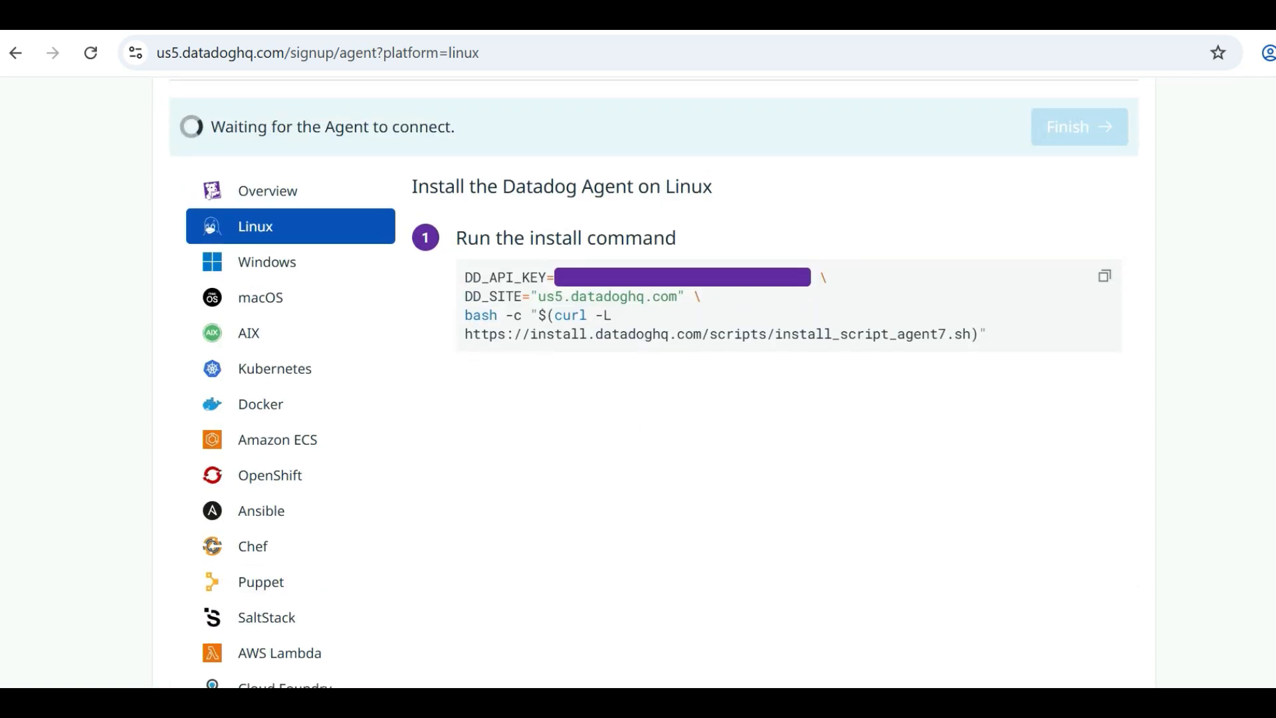
pyautogui.click(301, 270)
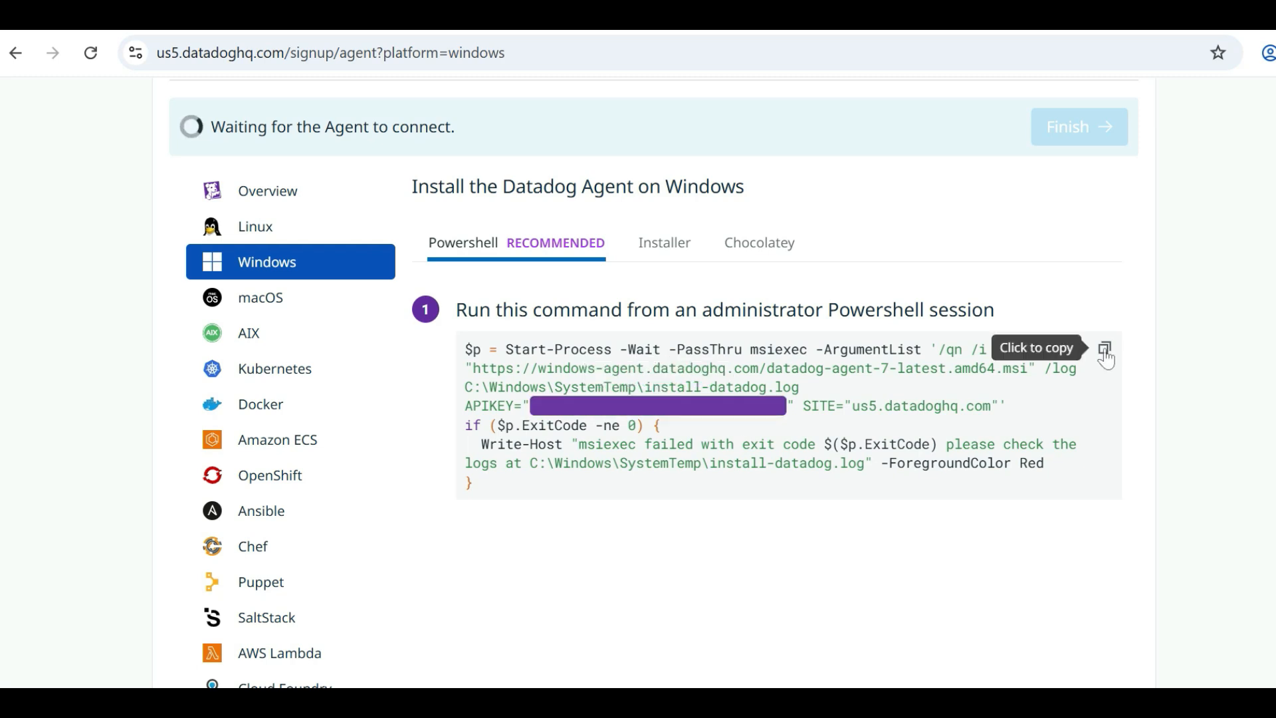
pyautogui.click(667, 257)
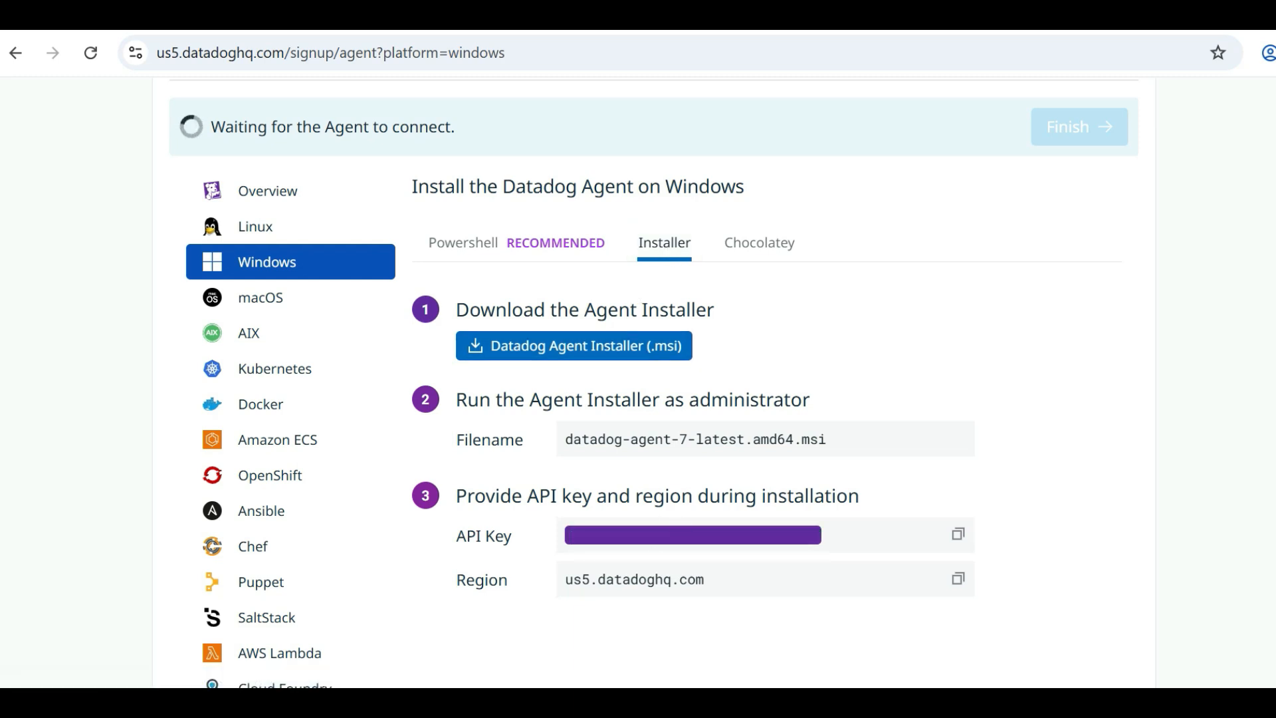
pyautogui.click(471, 262)
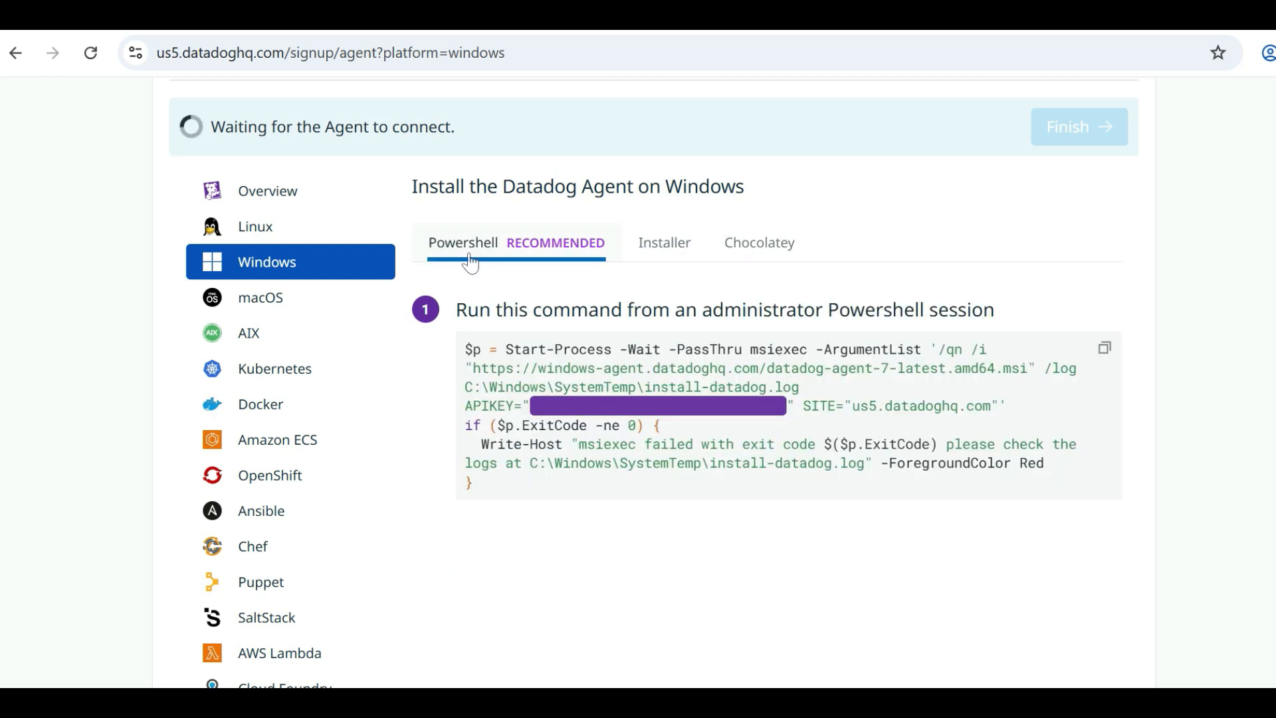
# - Return to the Linux instructions and copy the Datadog Agent install command
pyautogui.click(269, 236)
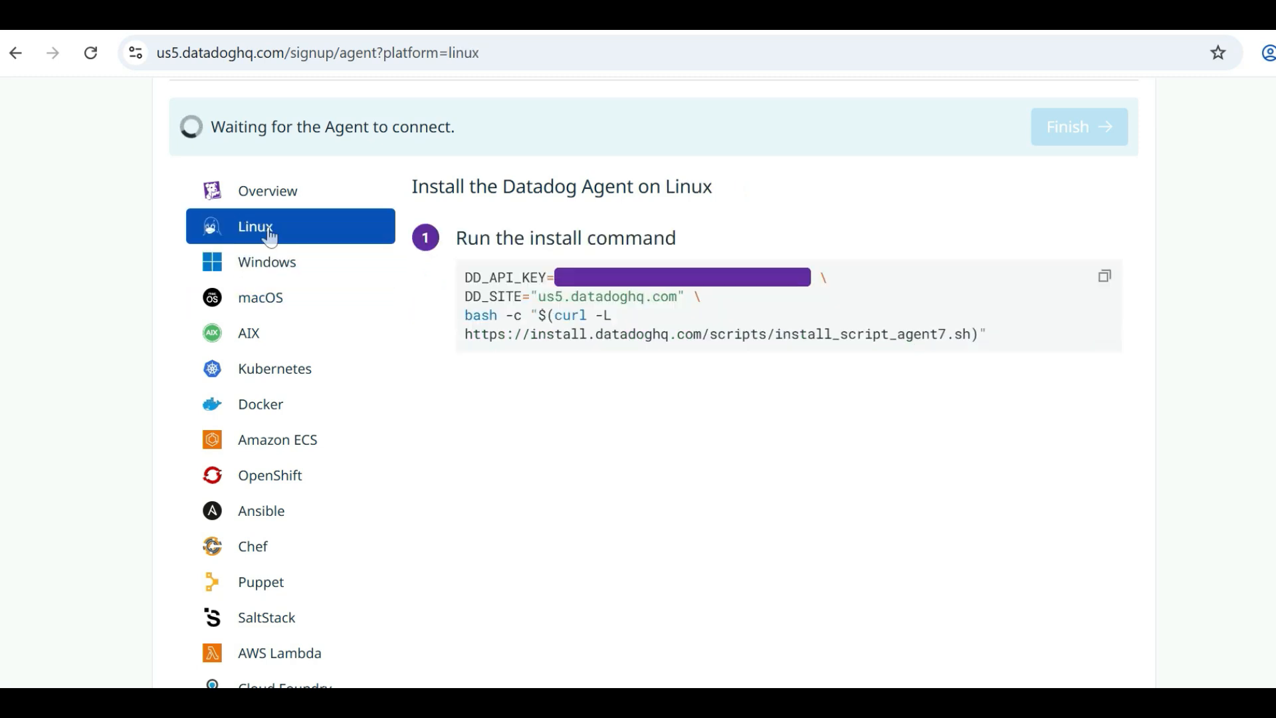
pyautogui.click(1104, 280)
pyautogui.scroll(-3, 643, 495)
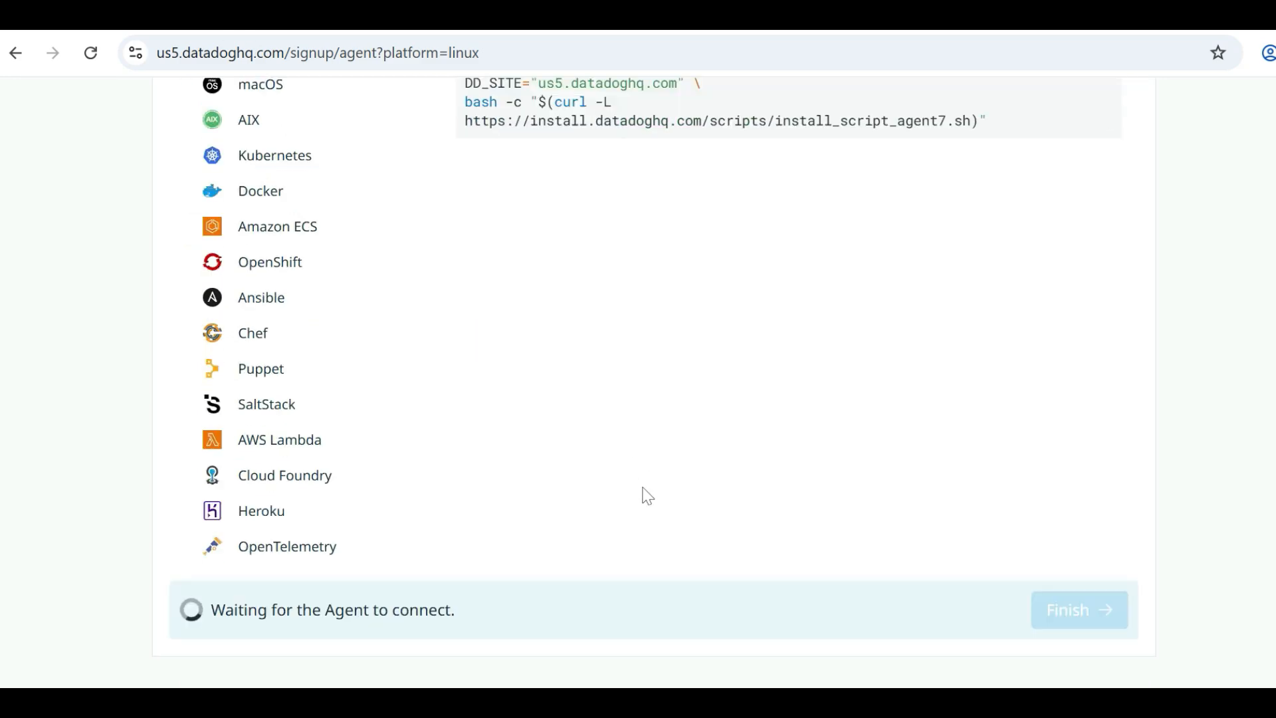
pyautogui.scroll(7, 647, 495)
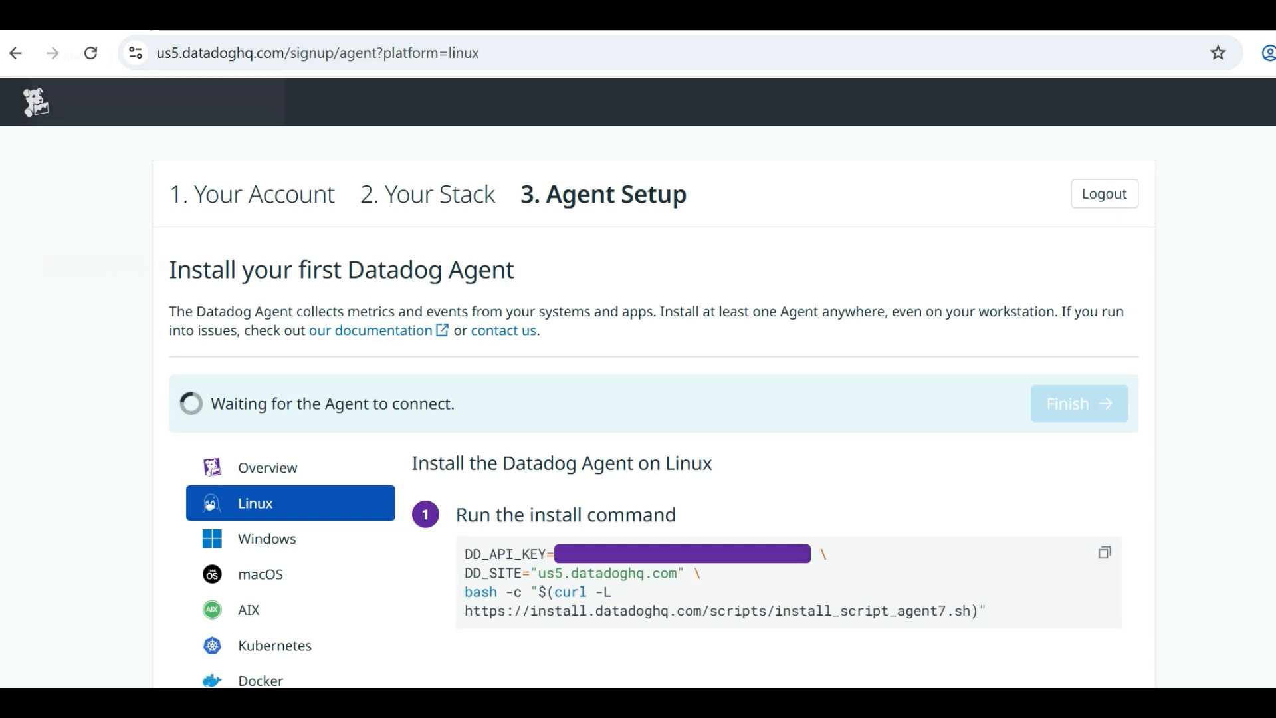
# - Switch to the AWS EC2 console and start a new instance launch named "linux server"
pyautogui.click(150, 24)
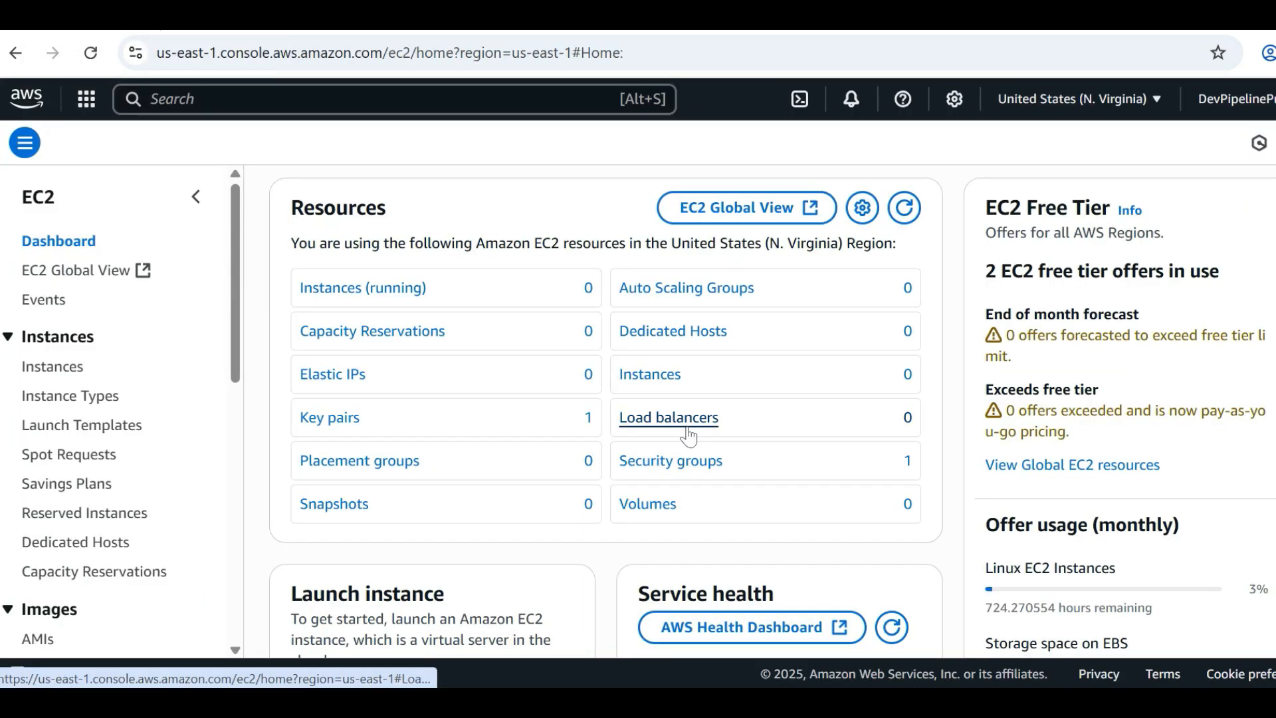
pyautogui.click(658, 384)
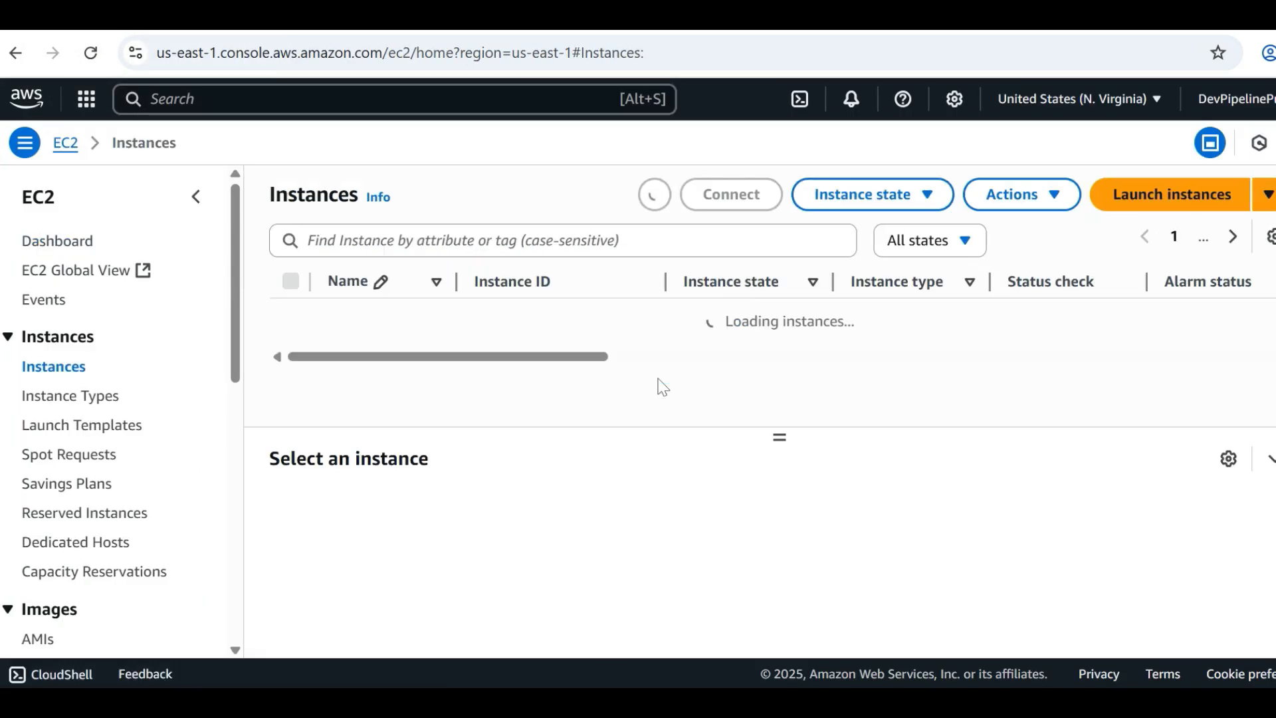
pyautogui.click(1176, 206)
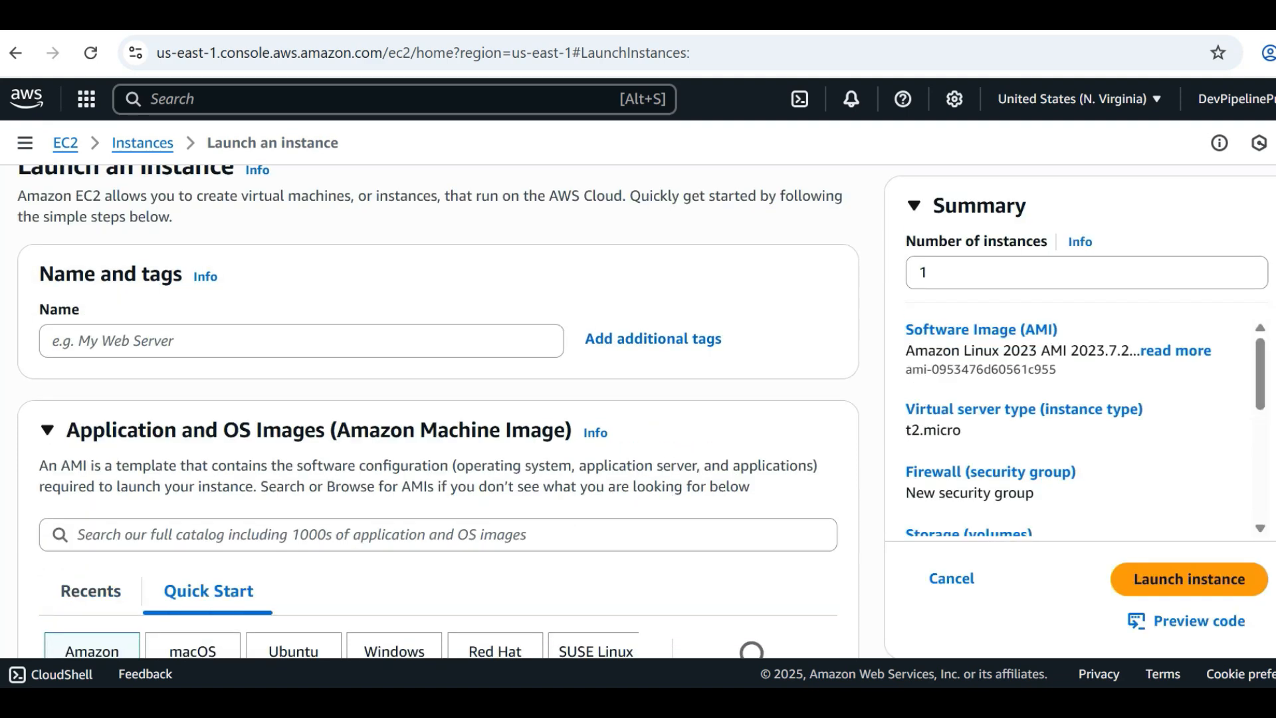
pyautogui.click(301, 341)
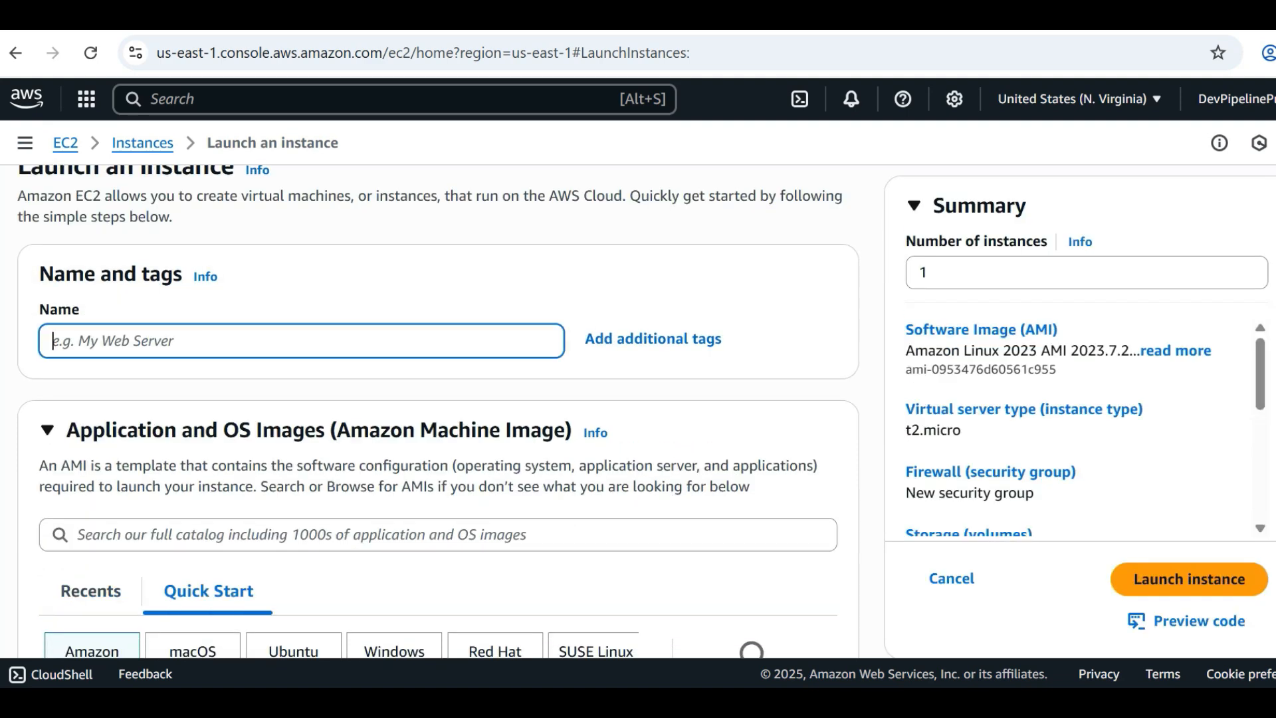
pyautogui.write('lin')
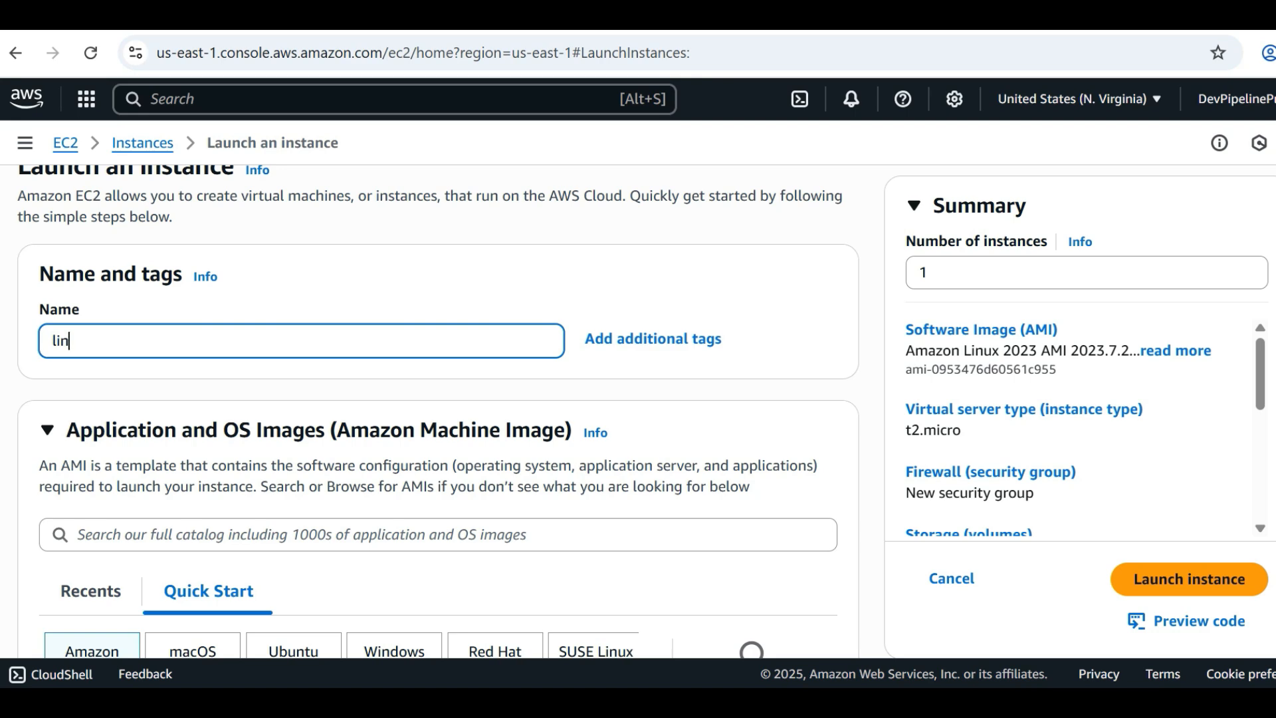
pyautogui.write('ux server')
# - Keep the Amazon Linux 2023 AMI and t2.micro instance type, and choose the existing key pair mykey for login
pyautogui.scroll(-6, 253, 499)
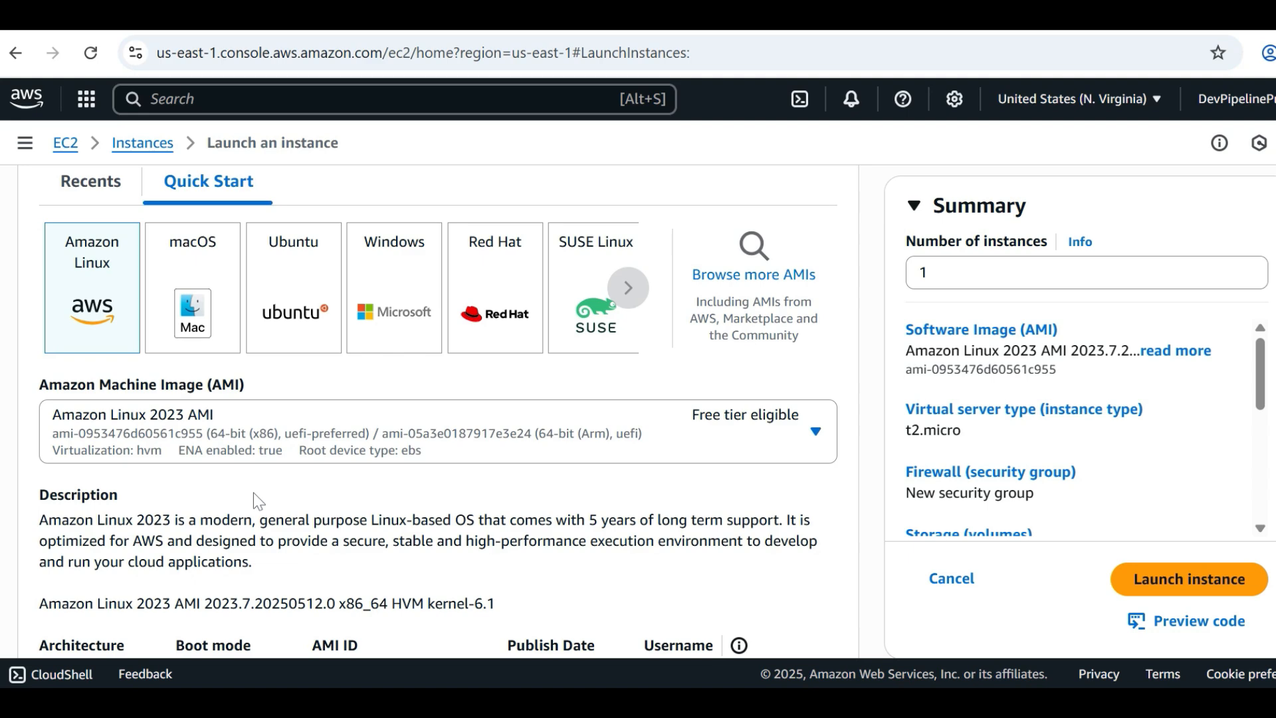
pyautogui.scroll(-3, 253, 493)
pyautogui.scroll(-6, 253, 493)
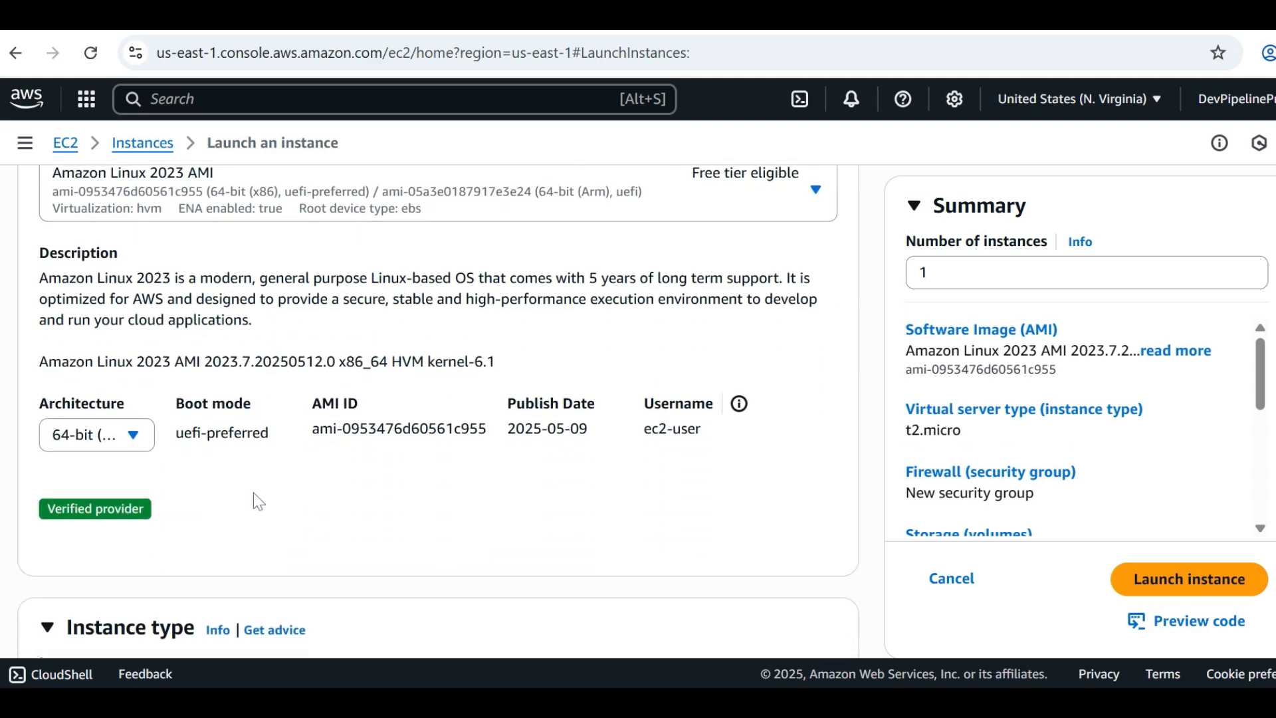
pyautogui.scroll(-1, 253, 492)
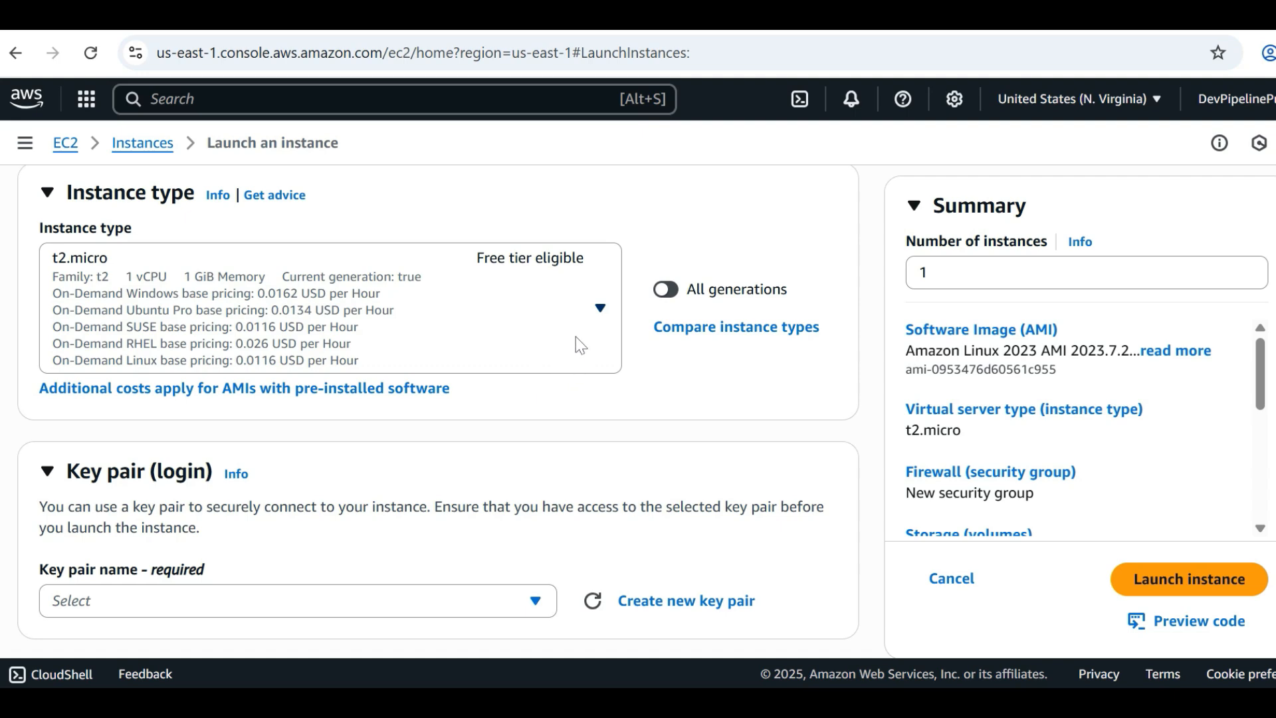
pyautogui.scroll(-2, 514, 392)
pyautogui.click(467, 473)
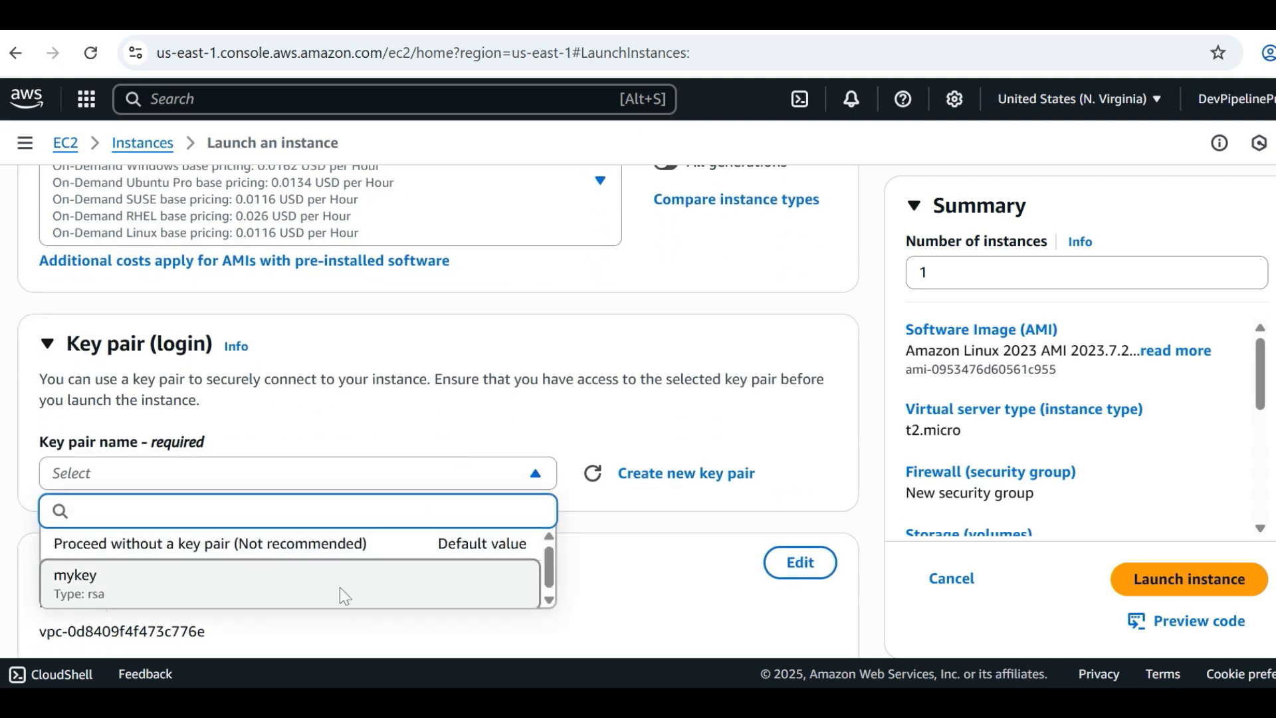
pyautogui.click(343, 595)
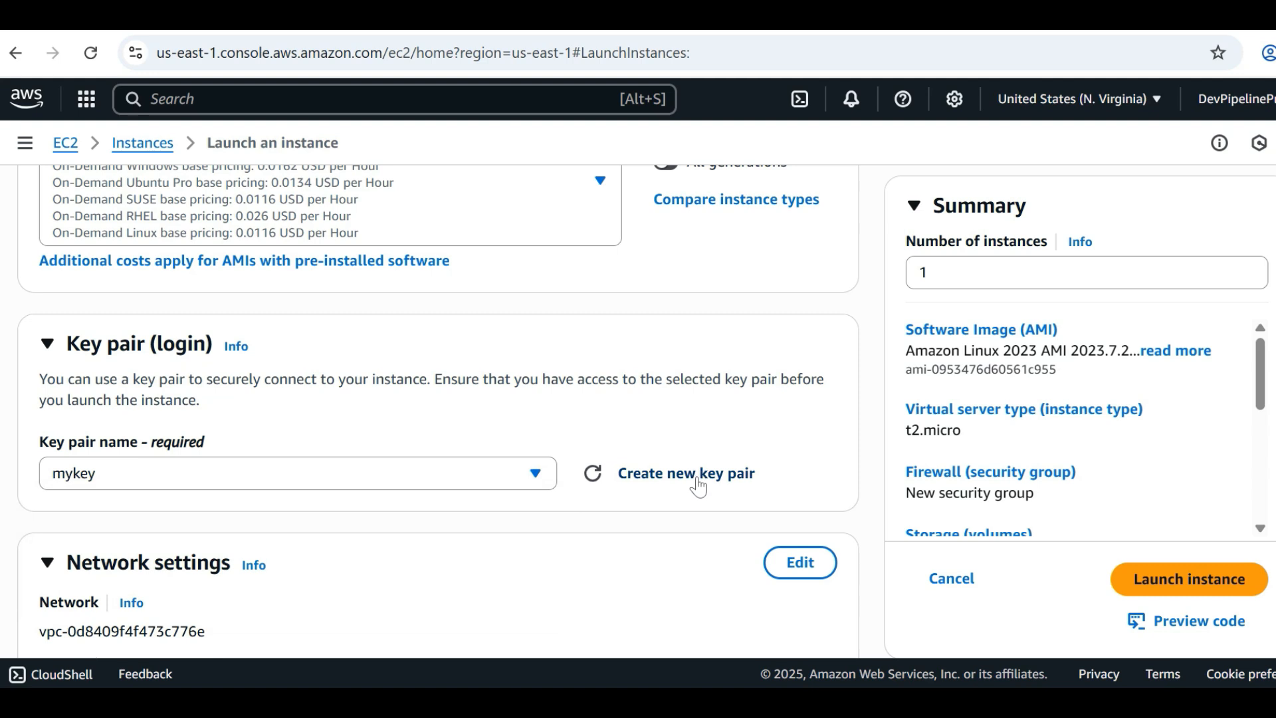
# - Assign the existing default security group to the instance in the network settings
pyautogui.scroll(-2, 615, 565)
pyautogui.scroll(-1, 616, 566)
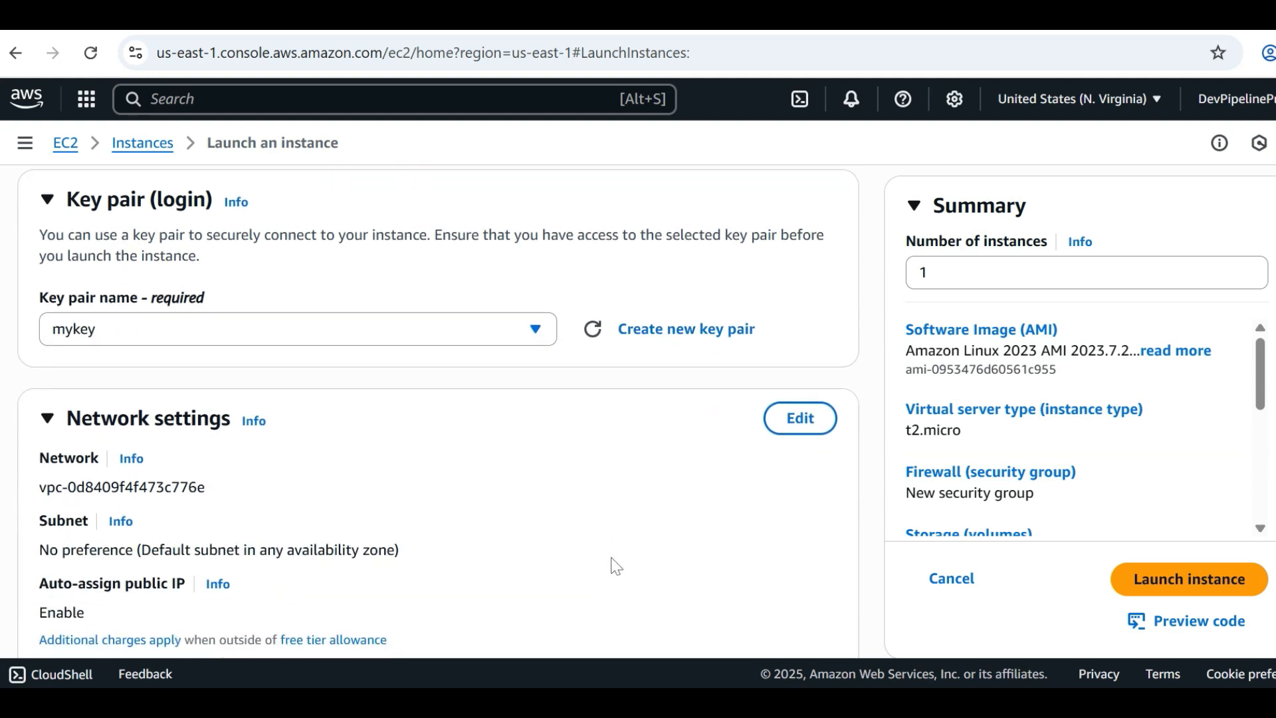
pyautogui.scroll(-3, 616, 567)
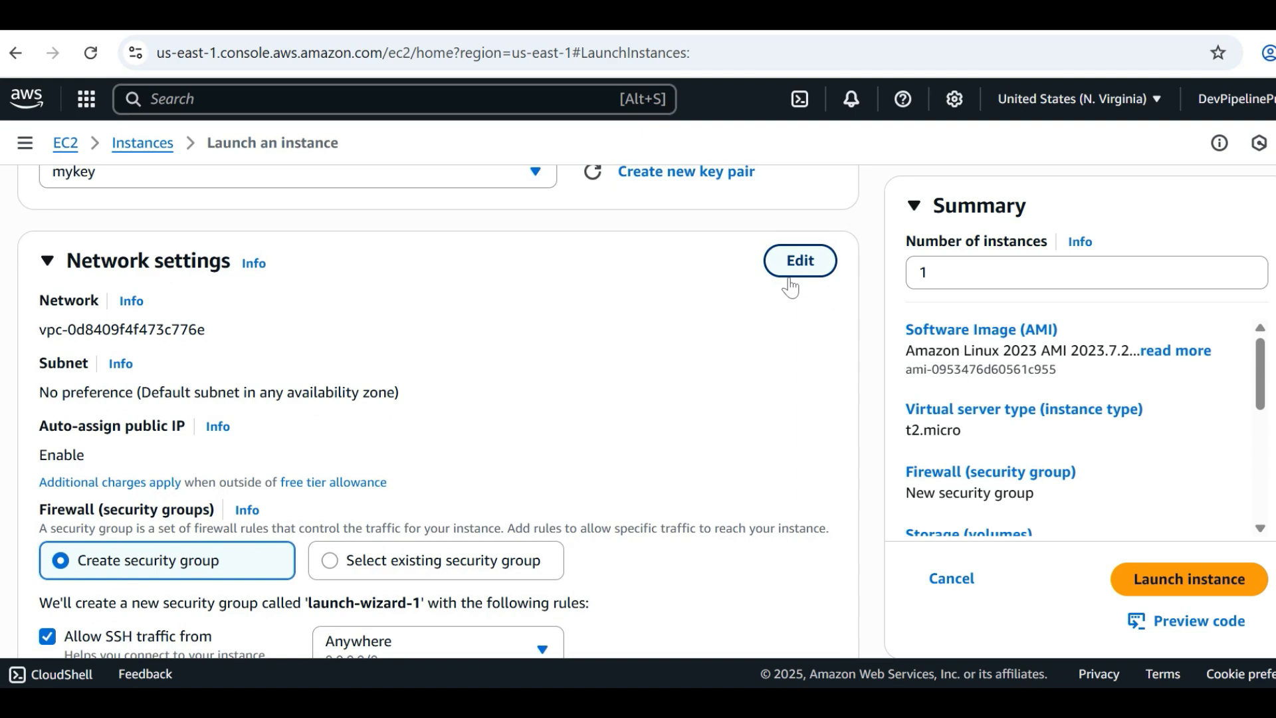
pyautogui.scroll(-2, 661, 442)
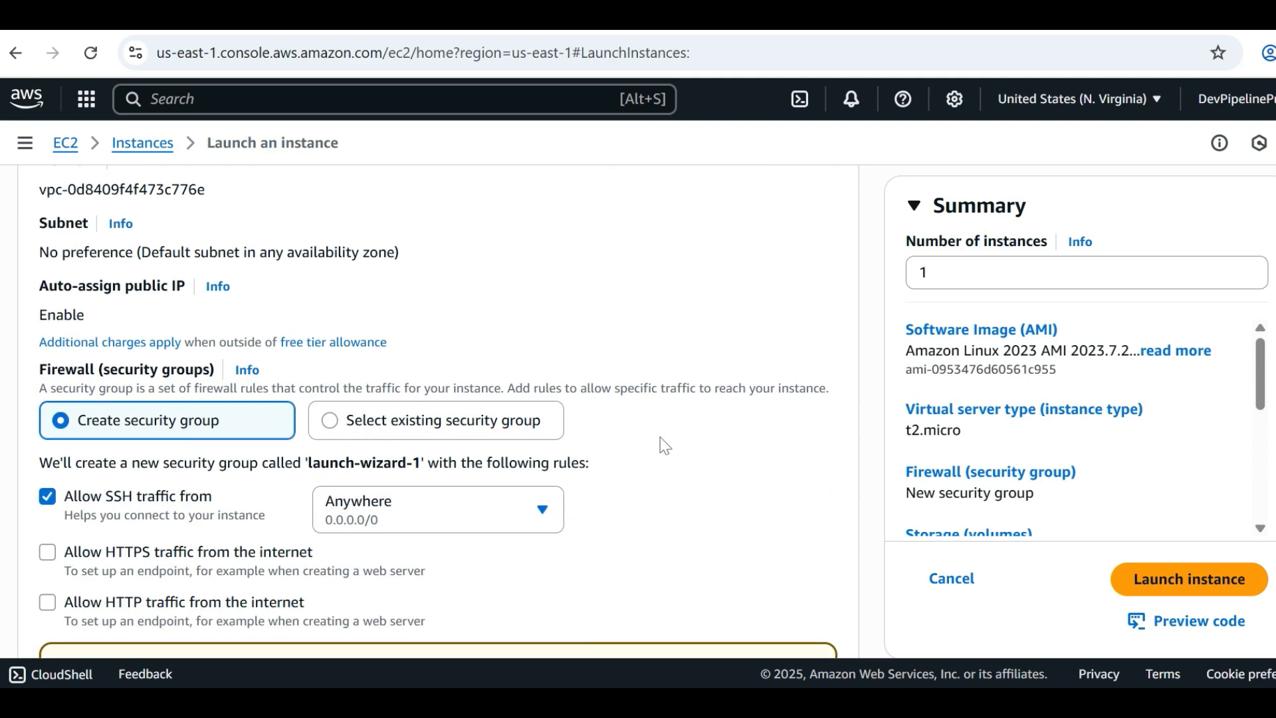
pyautogui.click(330, 421)
pyautogui.click(368, 493)
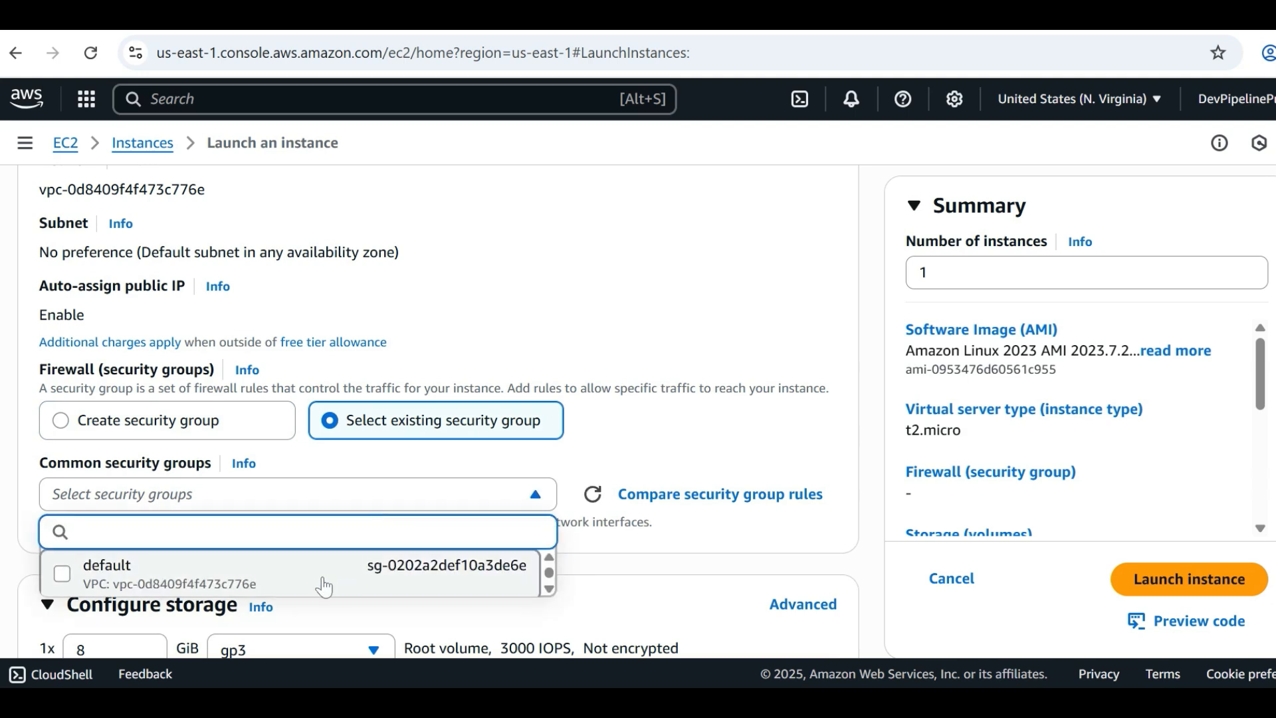
pyautogui.click(324, 584)
# - Set the gp3 root volume size to 20 GiB and launch the instance
pyautogui.scroll(-2, 324, 585)
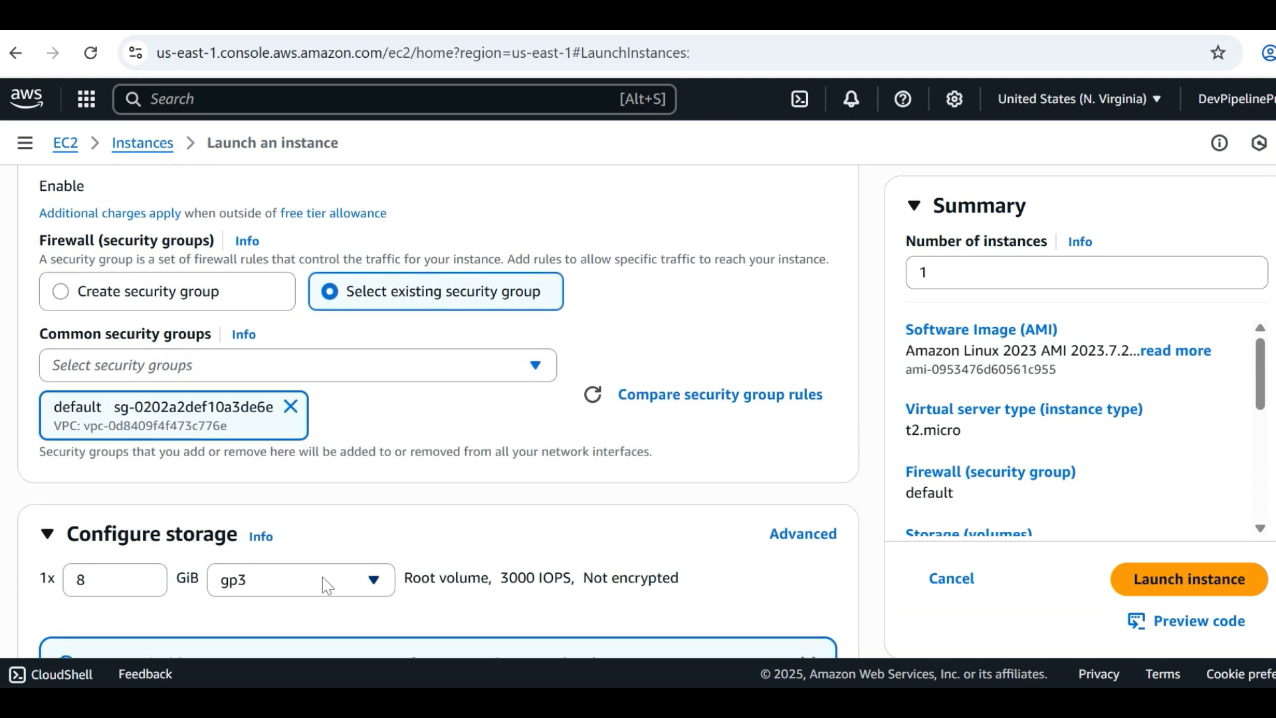
pyautogui.scroll(-2, 324, 578)
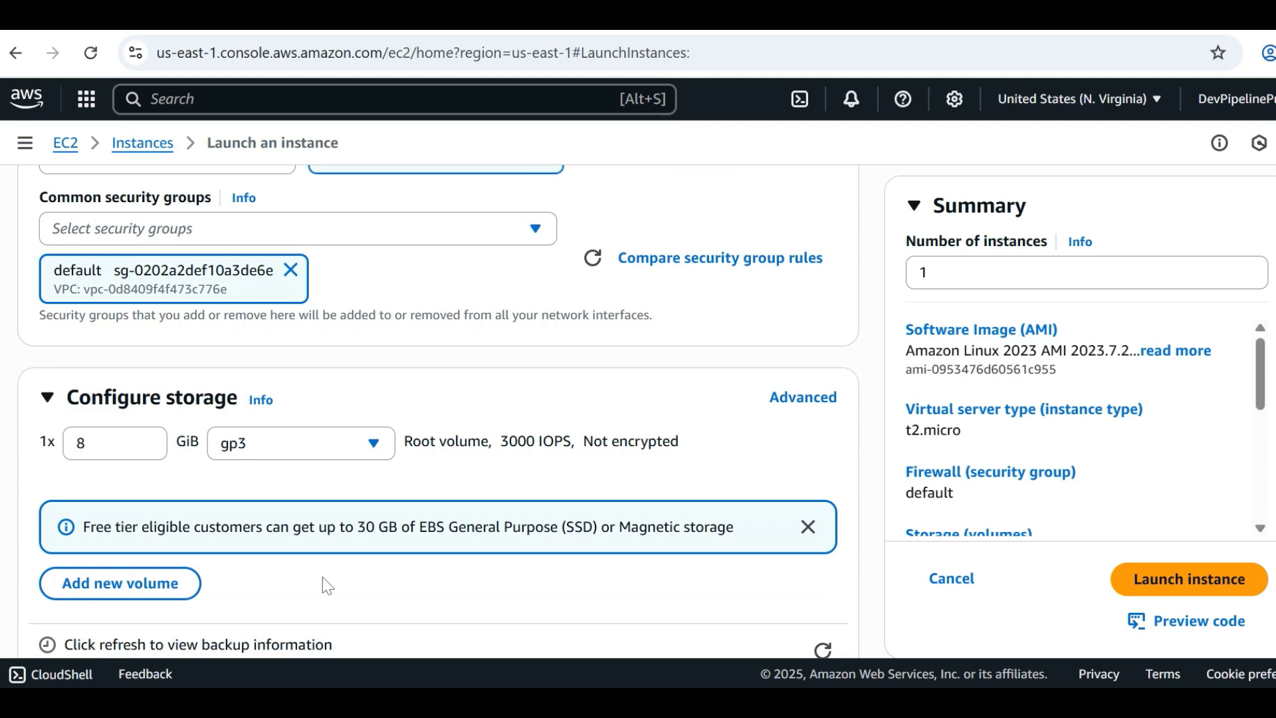
pyautogui.scroll(-1, 323, 578)
pyautogui.scroll(-1, 324, 585)
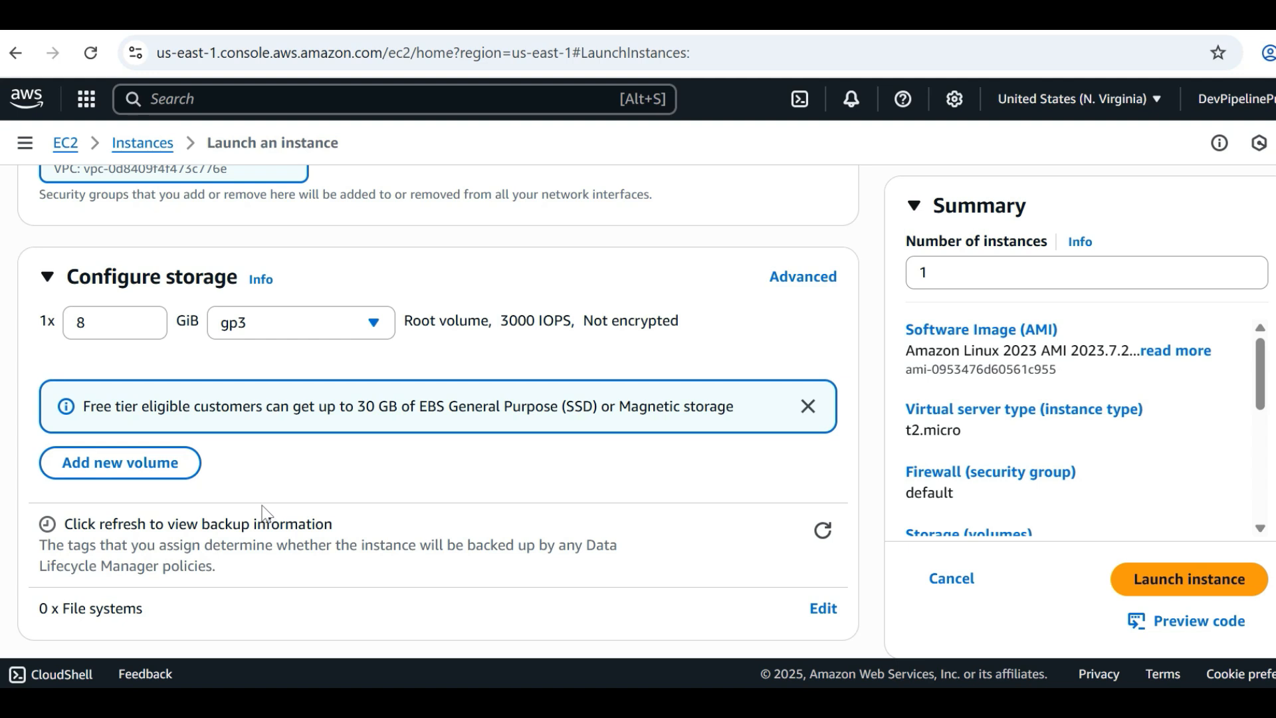
pyautogui.scroll(-1, 264, 510)
pyautogui.click(145, 275)
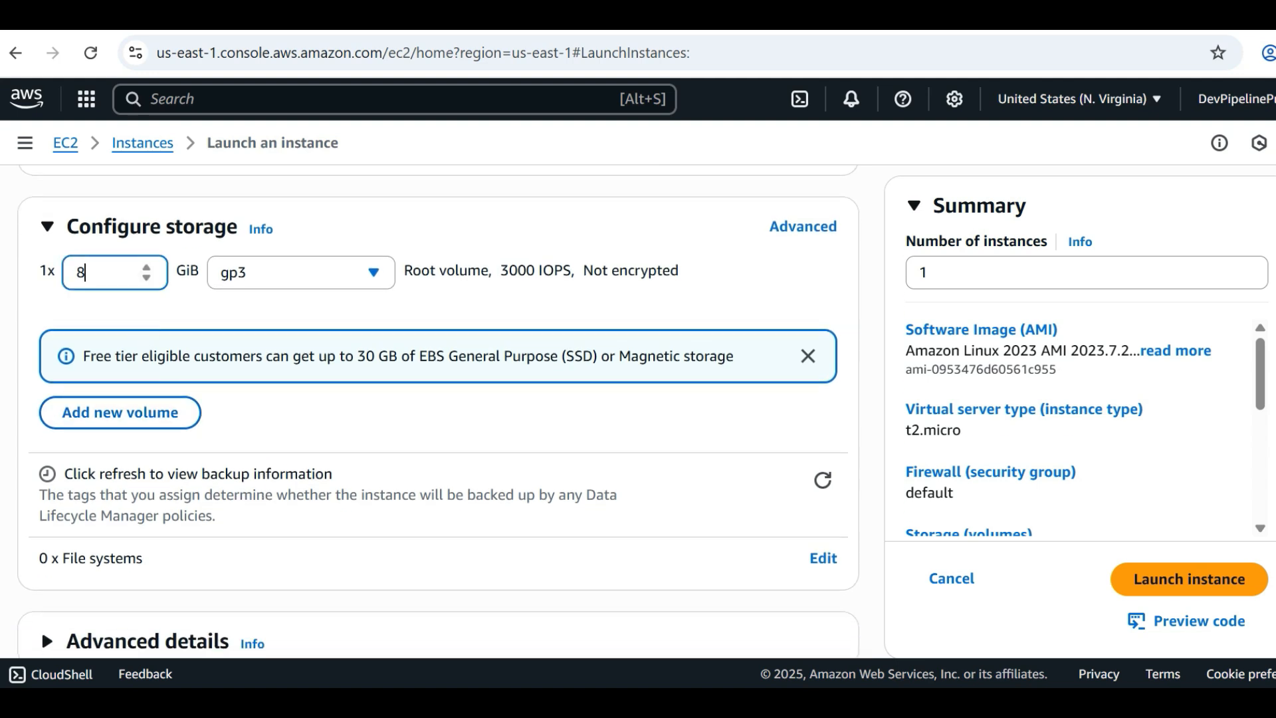
pyautogui.write('20')
pyautogui.scroll(-1, 319, 494)
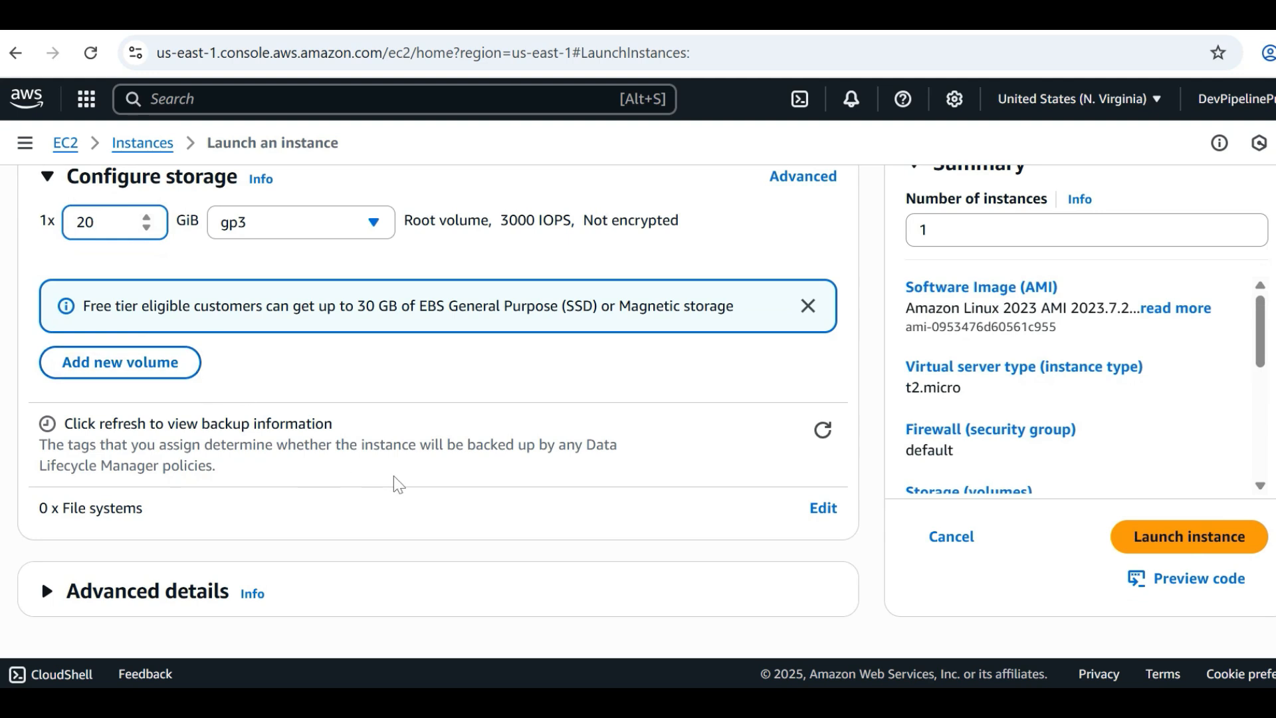
pyautogui.scroll(2, 398, 483)
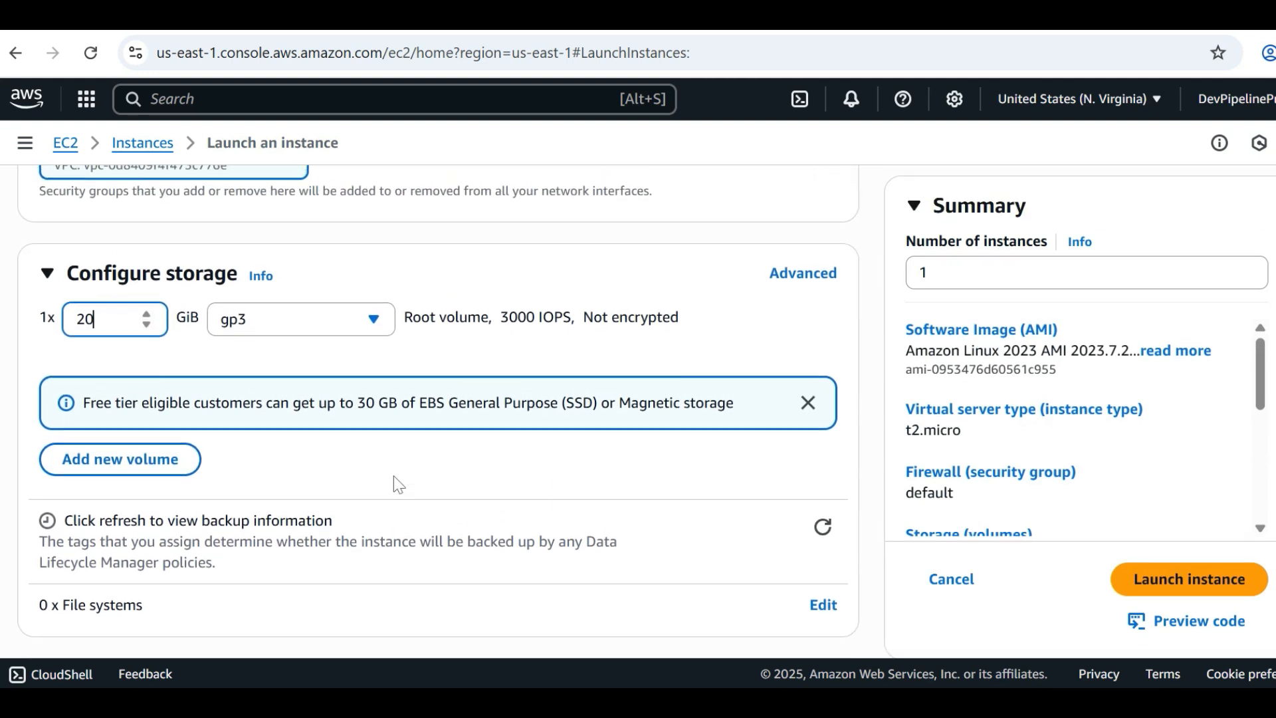
pyautogui.scroll(-2, 398, 484)
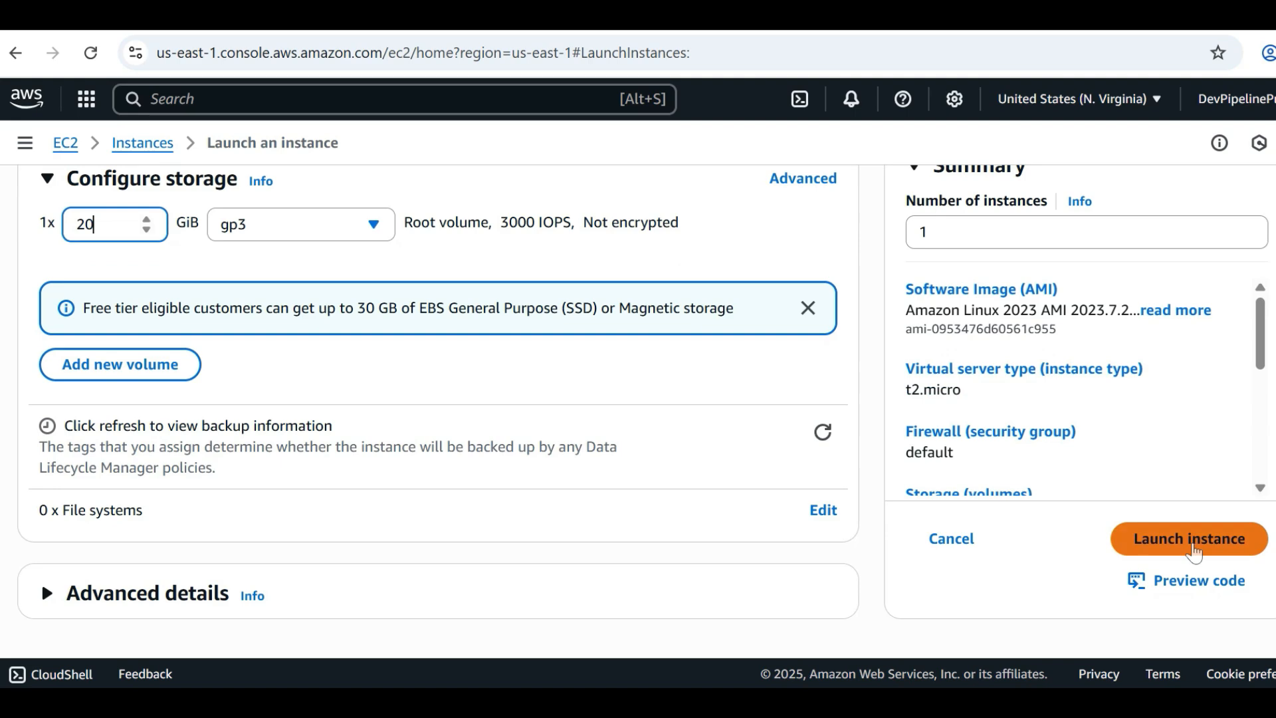
pyautogui.click(1195, 553)
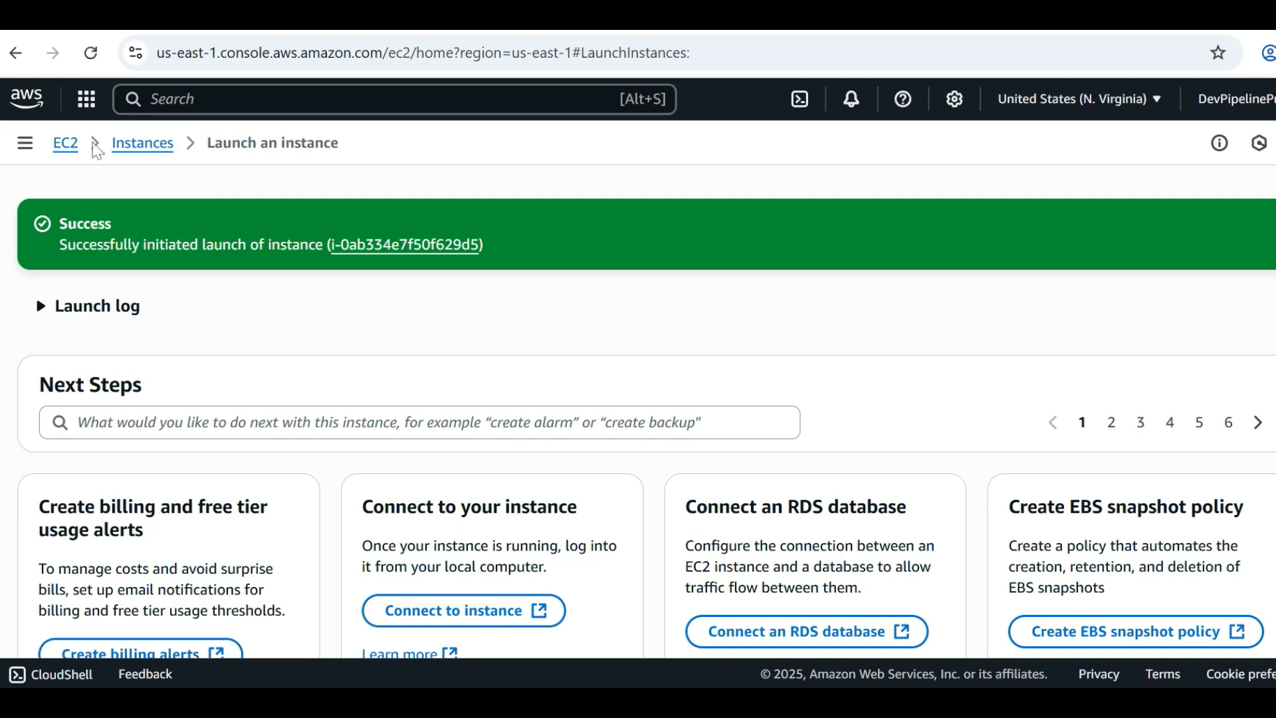
# - Return to the EC2 dashboard and refresh its resource overview
pyautogui.click(65, 144)
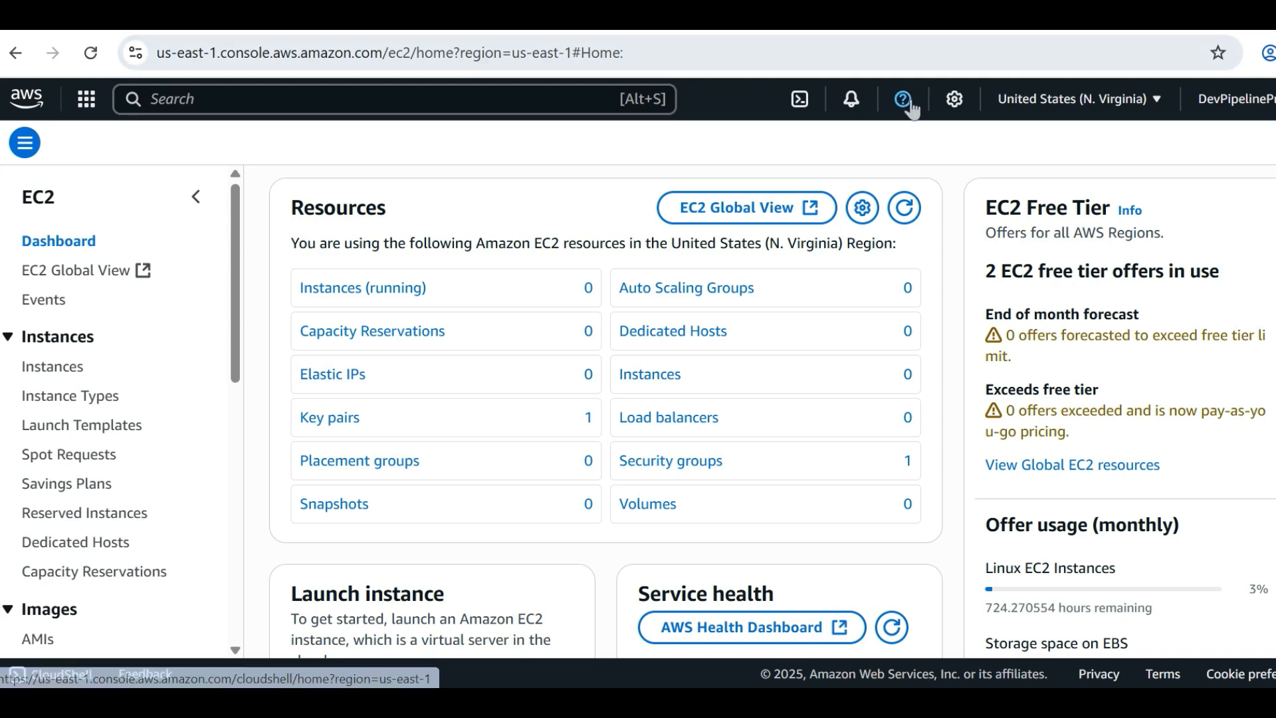
pyautogui.click(905, 209)
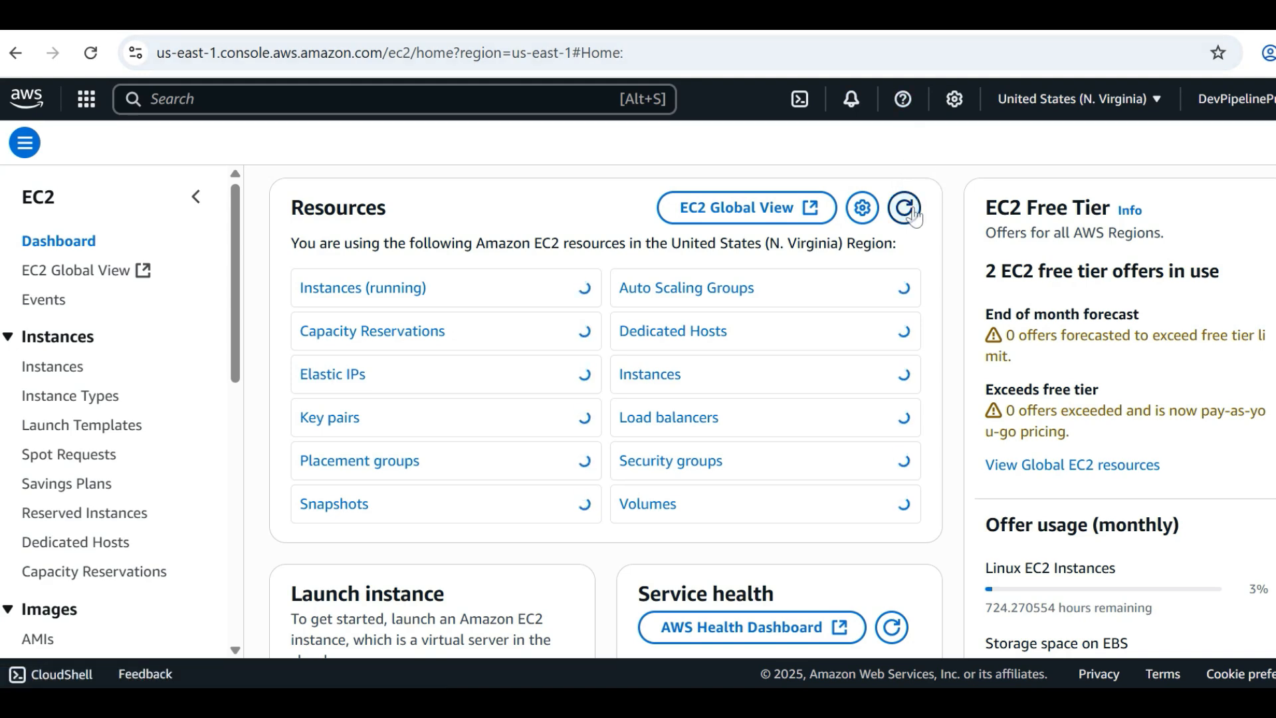
# - Open the EC2 instances list and refresh it to show the newly launched server
pyautogui.click(650, 375)
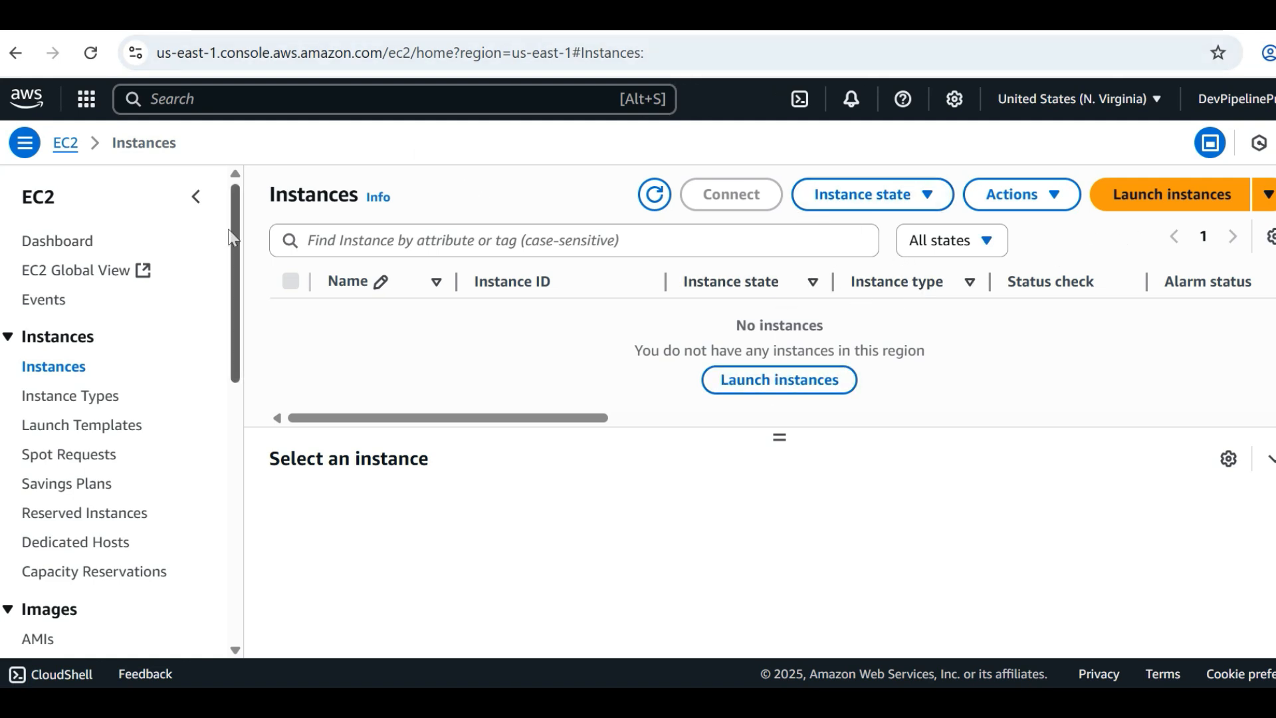
pyautogui.click(73, 248)
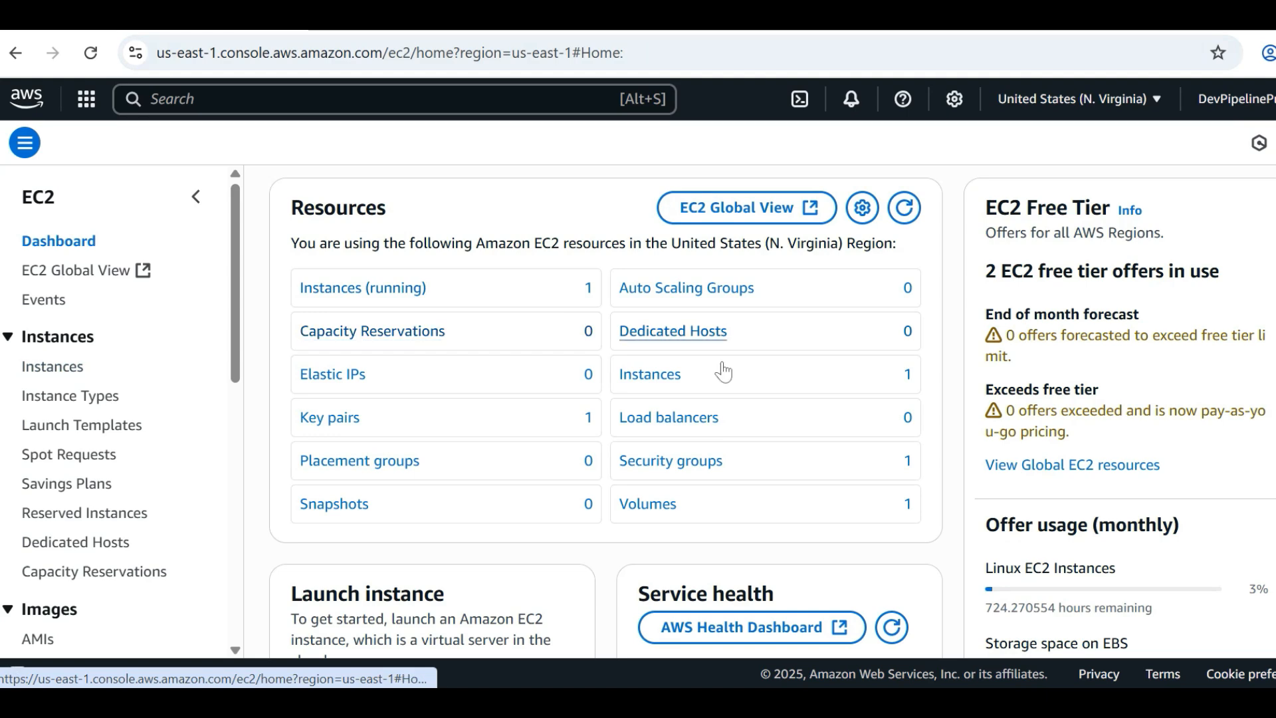
pyautogui.click(658, 378)
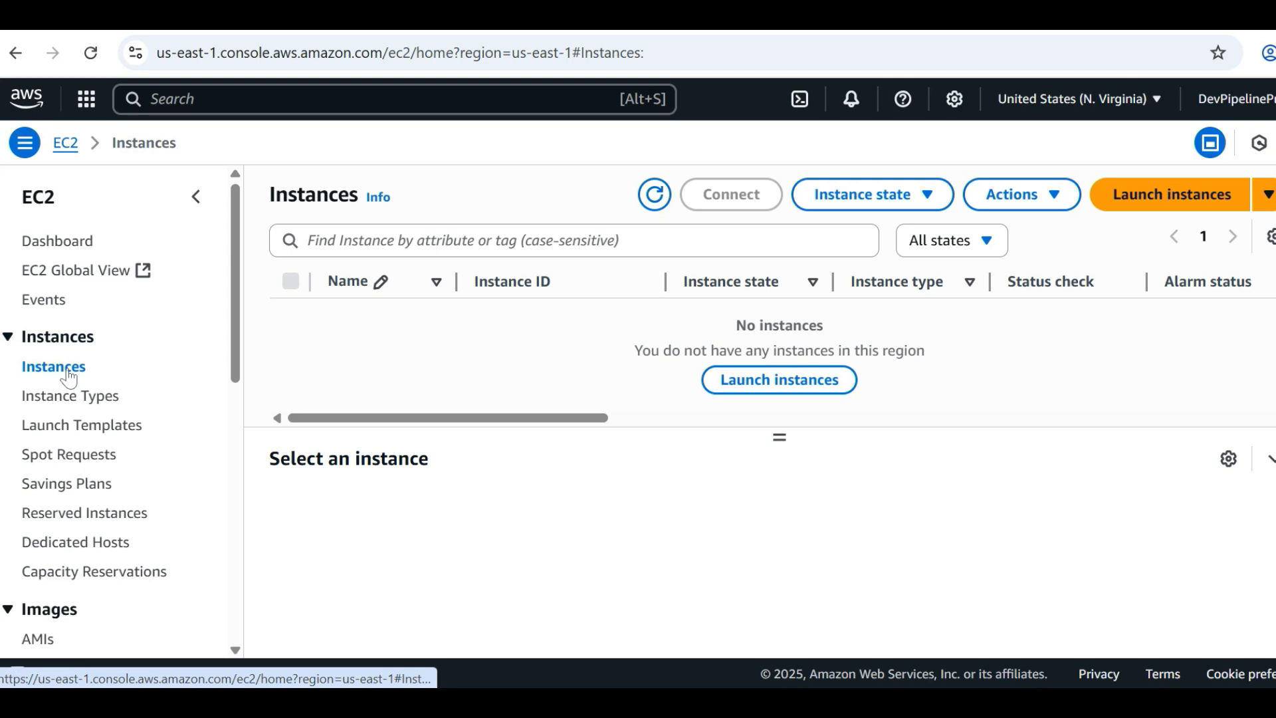
pyautogui.click(655, 196)
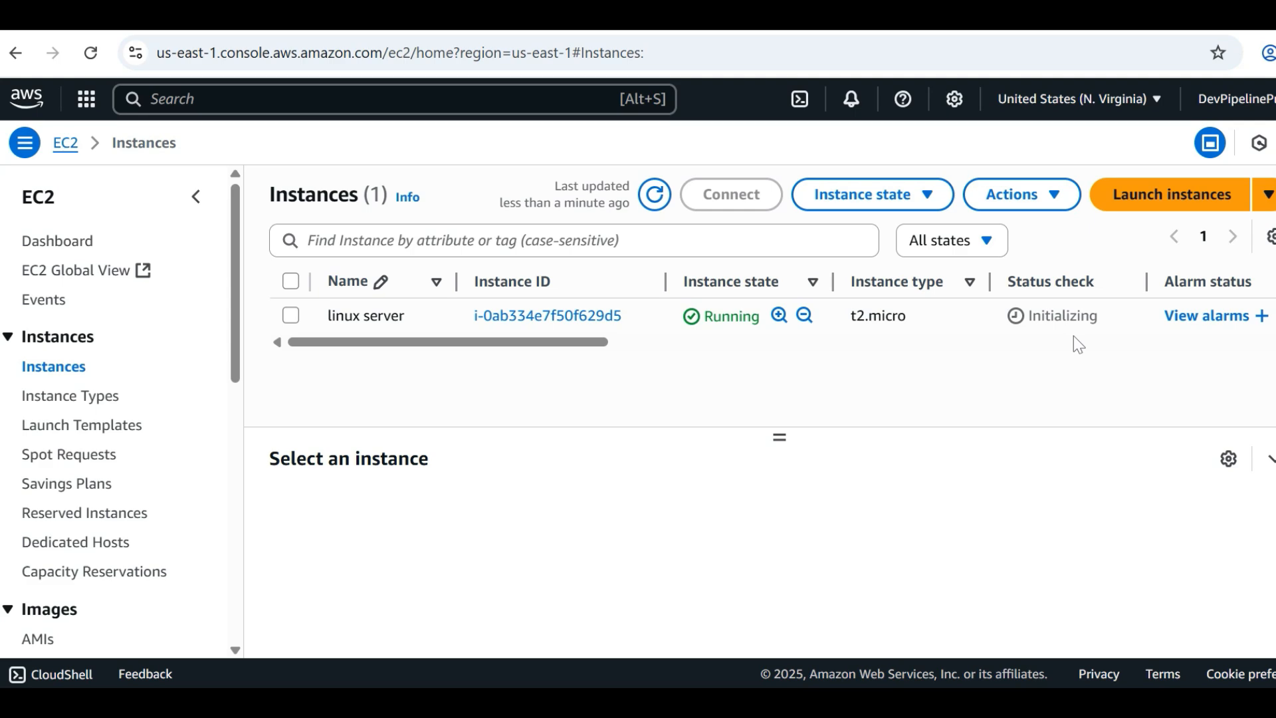
# - Open the linux server instance's details and review its security inbound and outbound rules
pyautogui.click(542, 324)
pyautogui.scroll(-8, 535, 485)
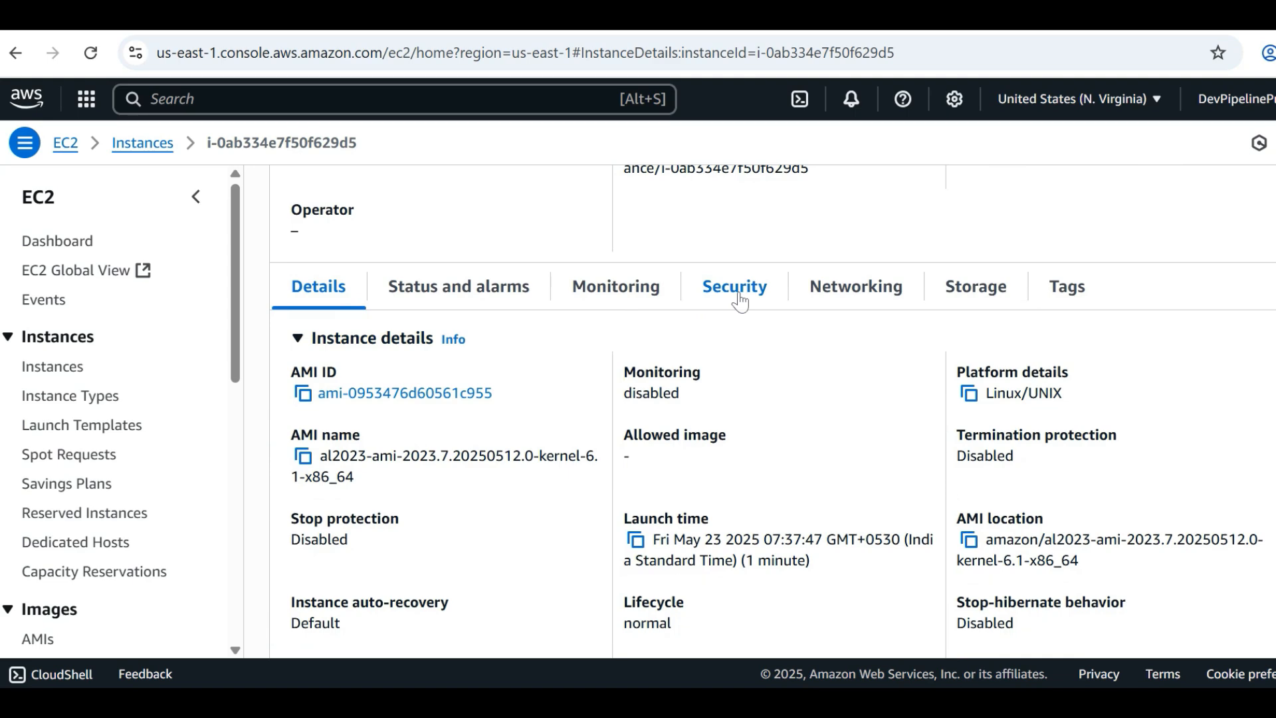
pyautogui.click(742, 292)
pyautogui.scroll(-5, 646, 476)
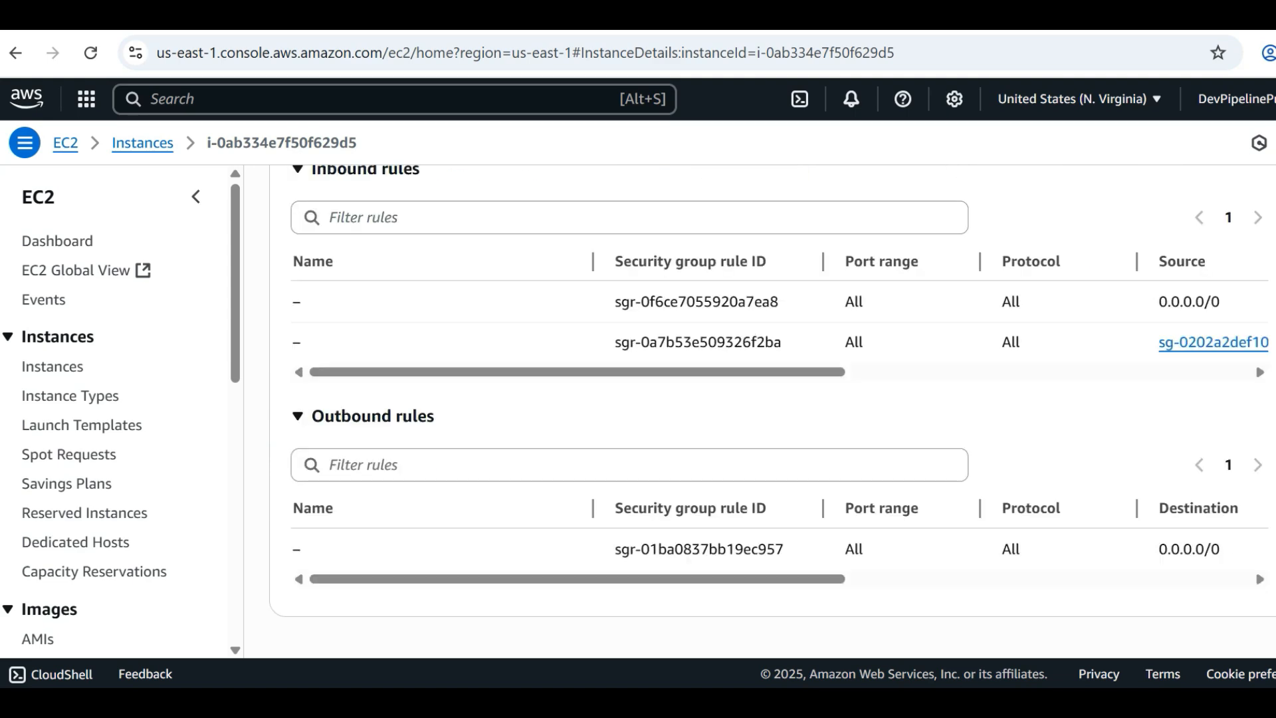
pyautogui.scroll(5, 643, 476)
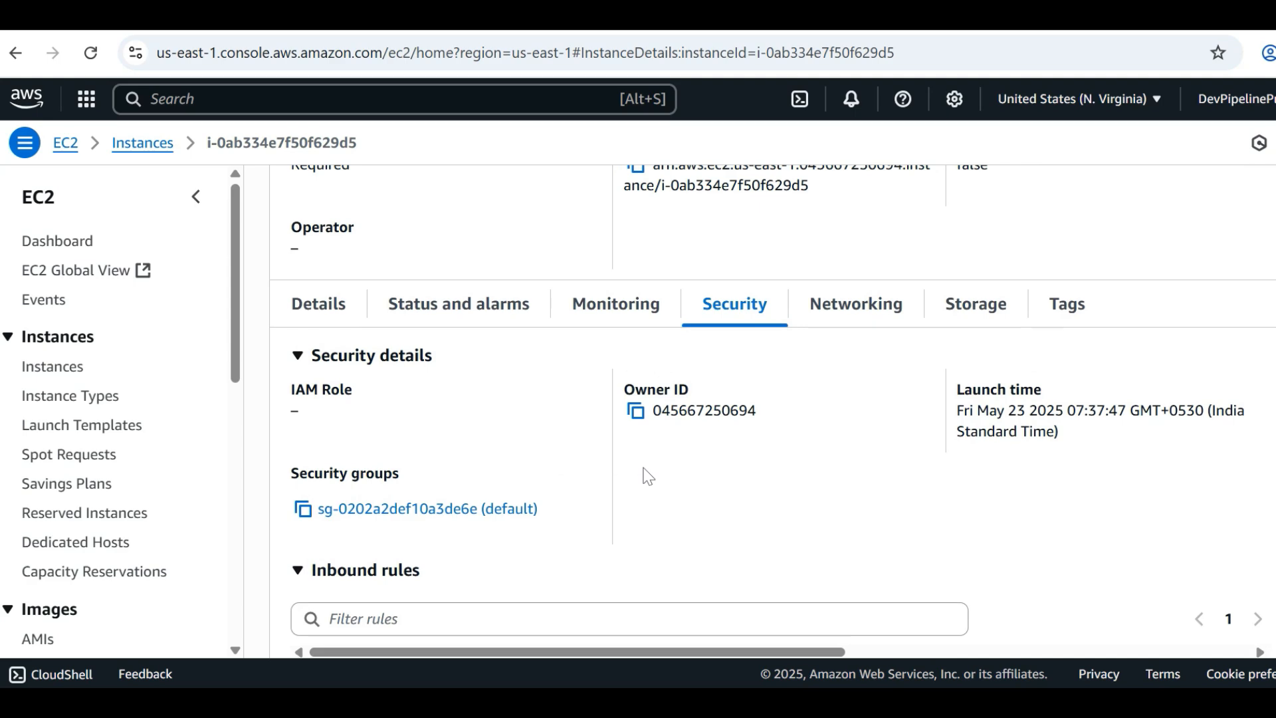
# - Open the default security group attached to the instance and review its inbound rules
pyautogui.click(441, 513)
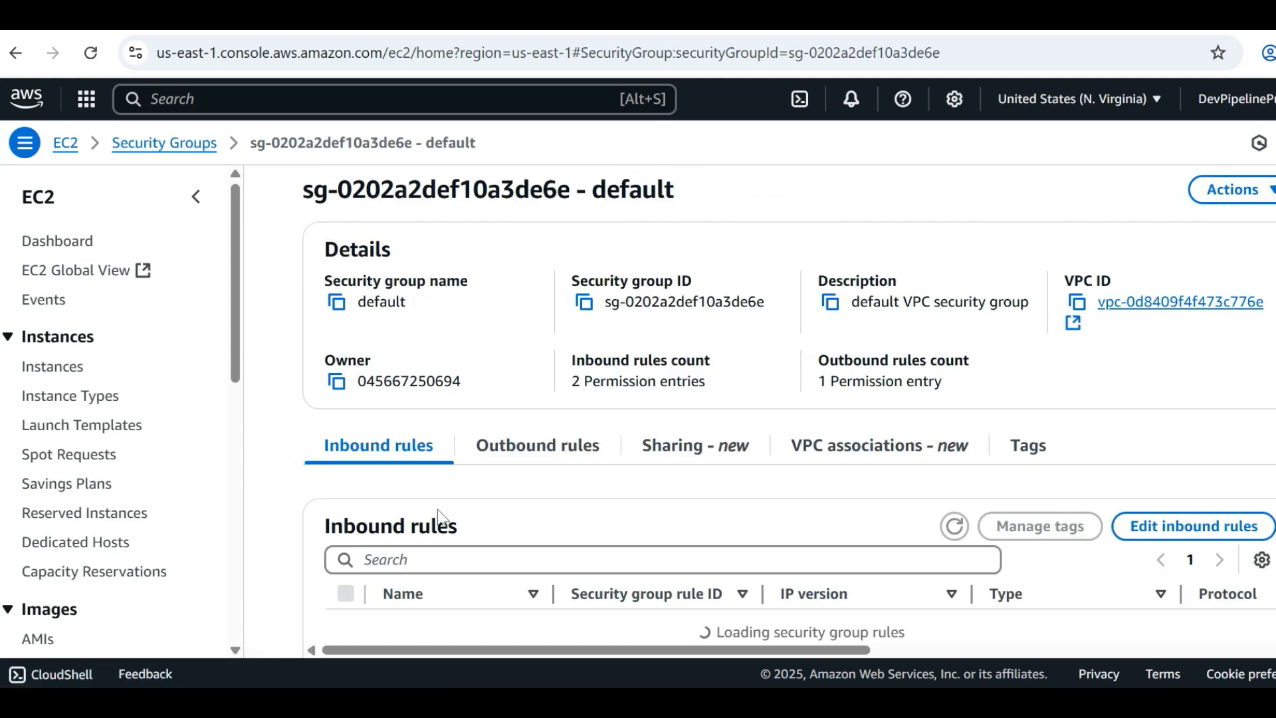
pyautogui.scroll(-5, 850, 472)
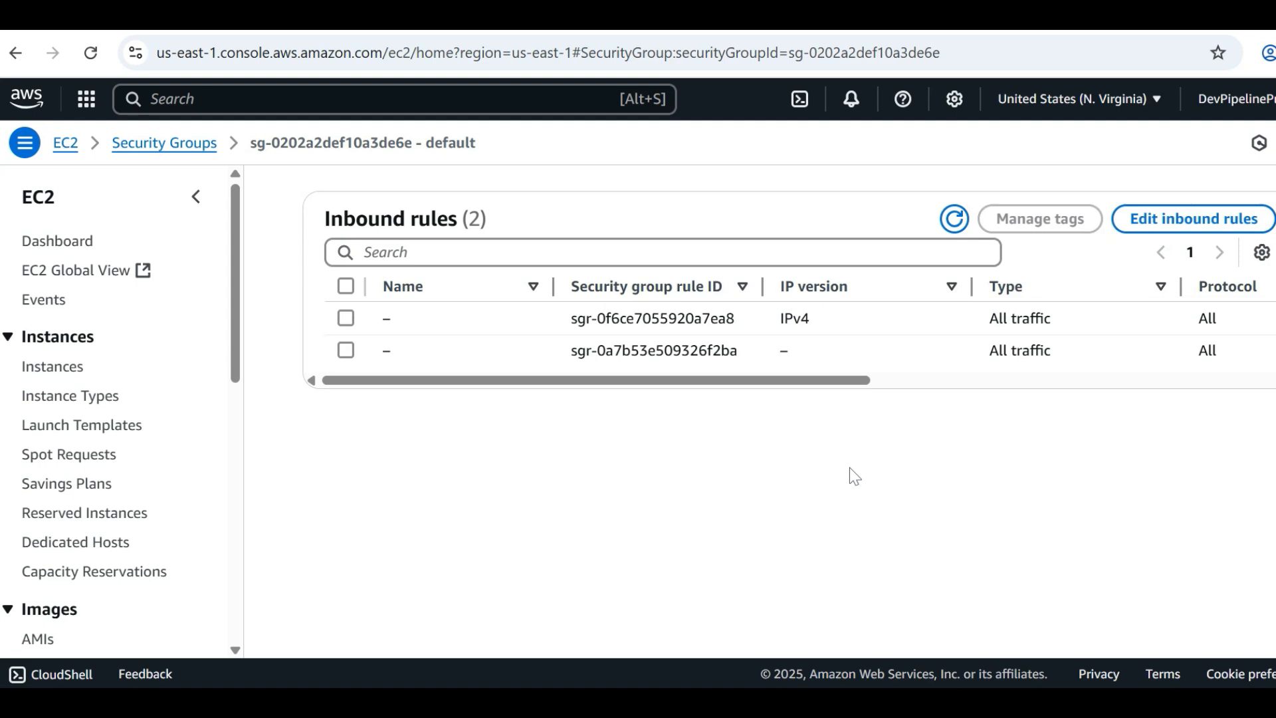
pyautogui.scroll(3, 849, 468)
# - Open the default security group's inbound rules for editing and examine each rule's type, port range and source
pyautogui.click(1209, 327)
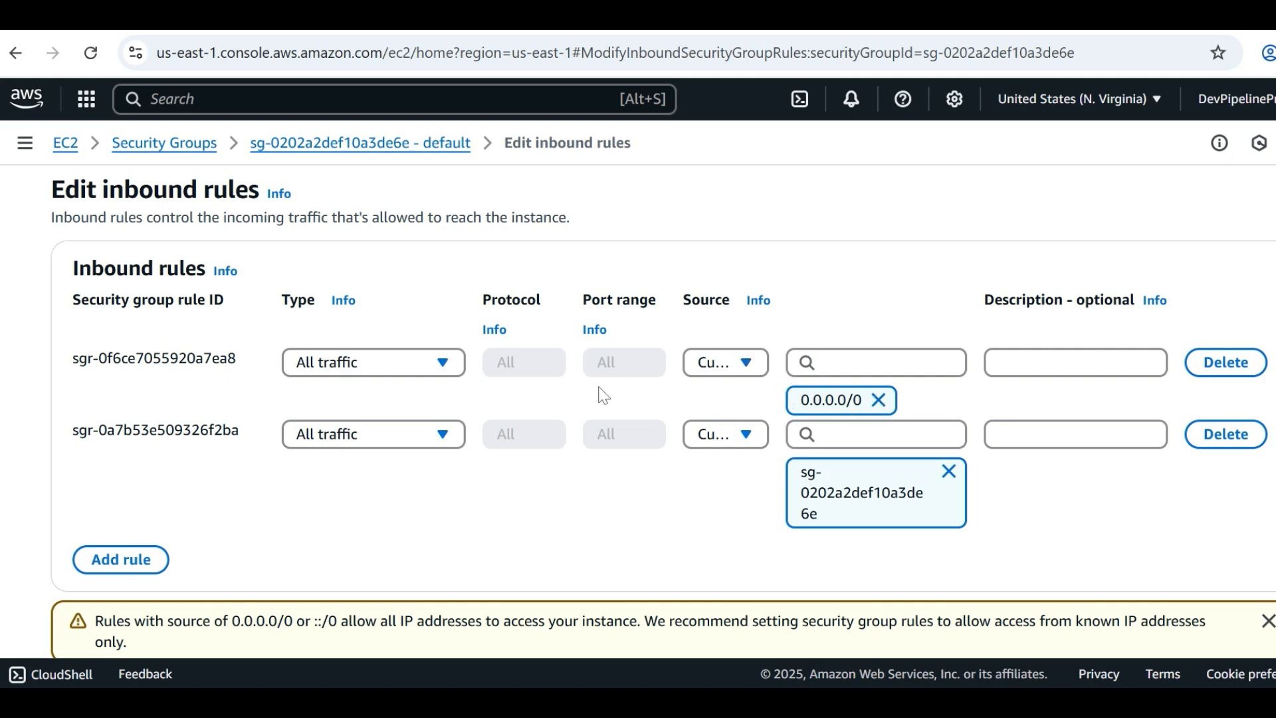
pyautogui.scroll(-3, 470, 555)
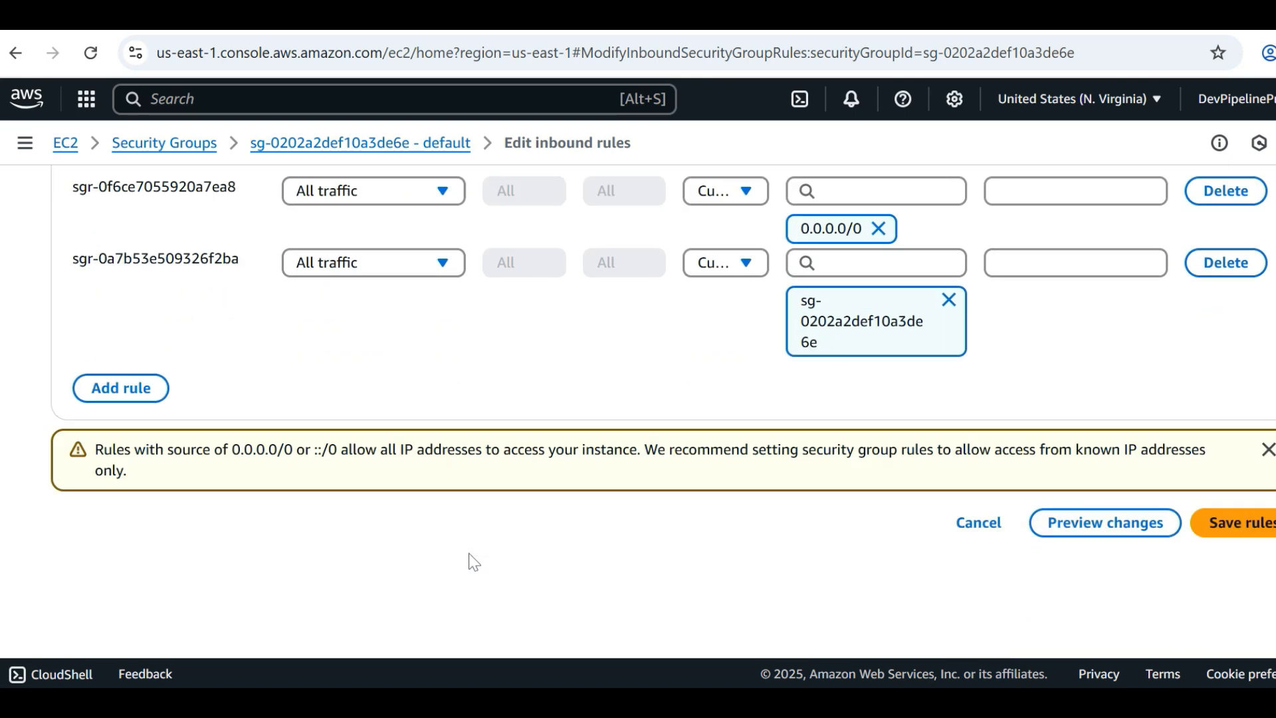
pyautogui.scroll(3, 469, 561)
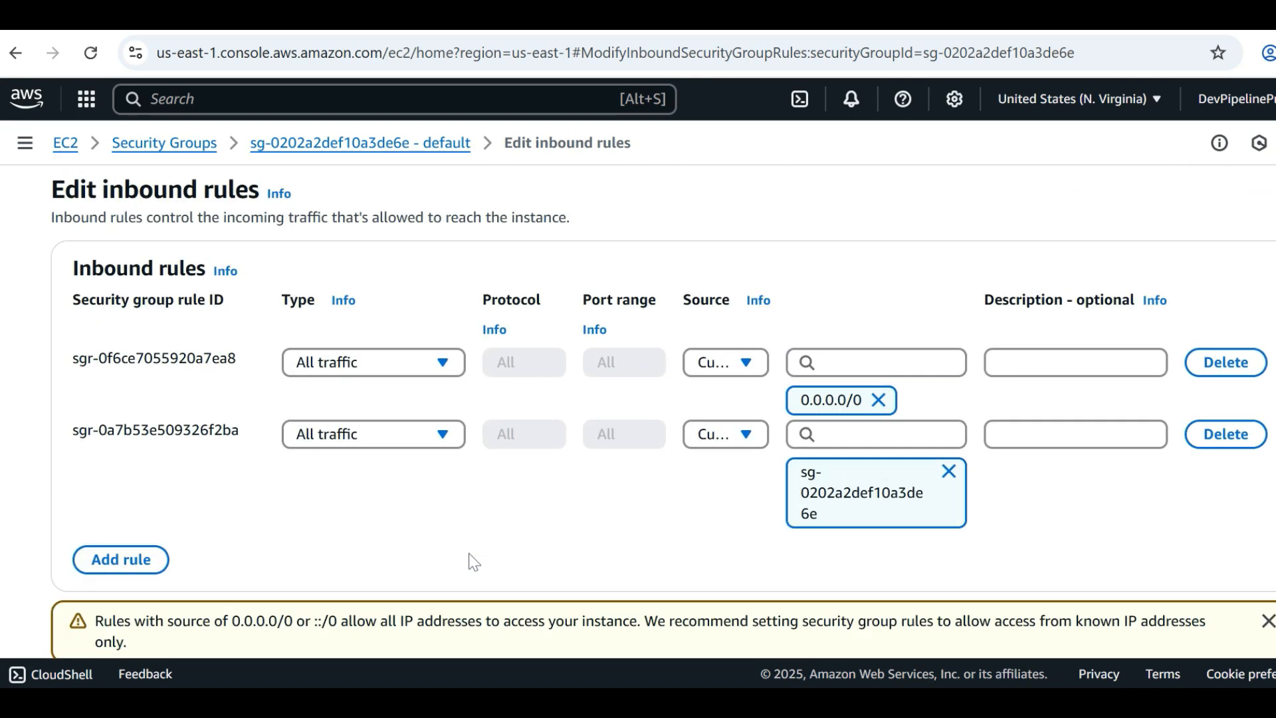
pyautogui.scroll(-3, 470, 561)
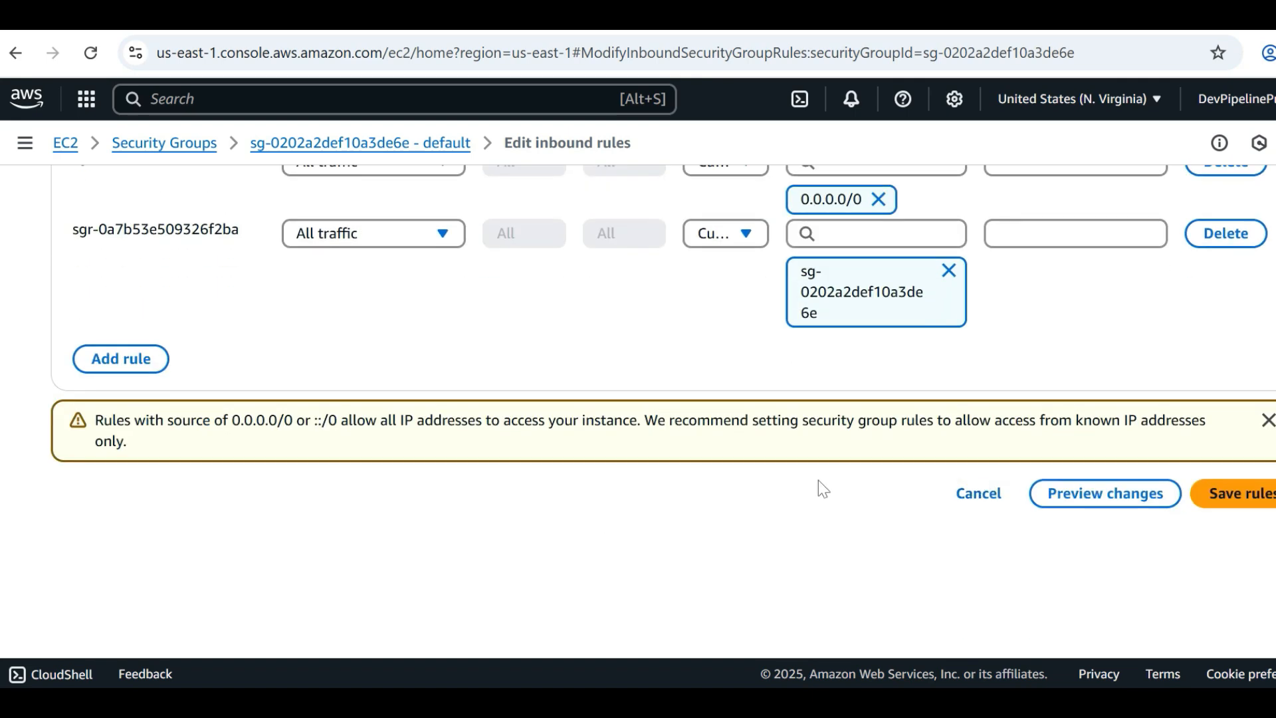
pyautogui.scroll(2, 744, 394)
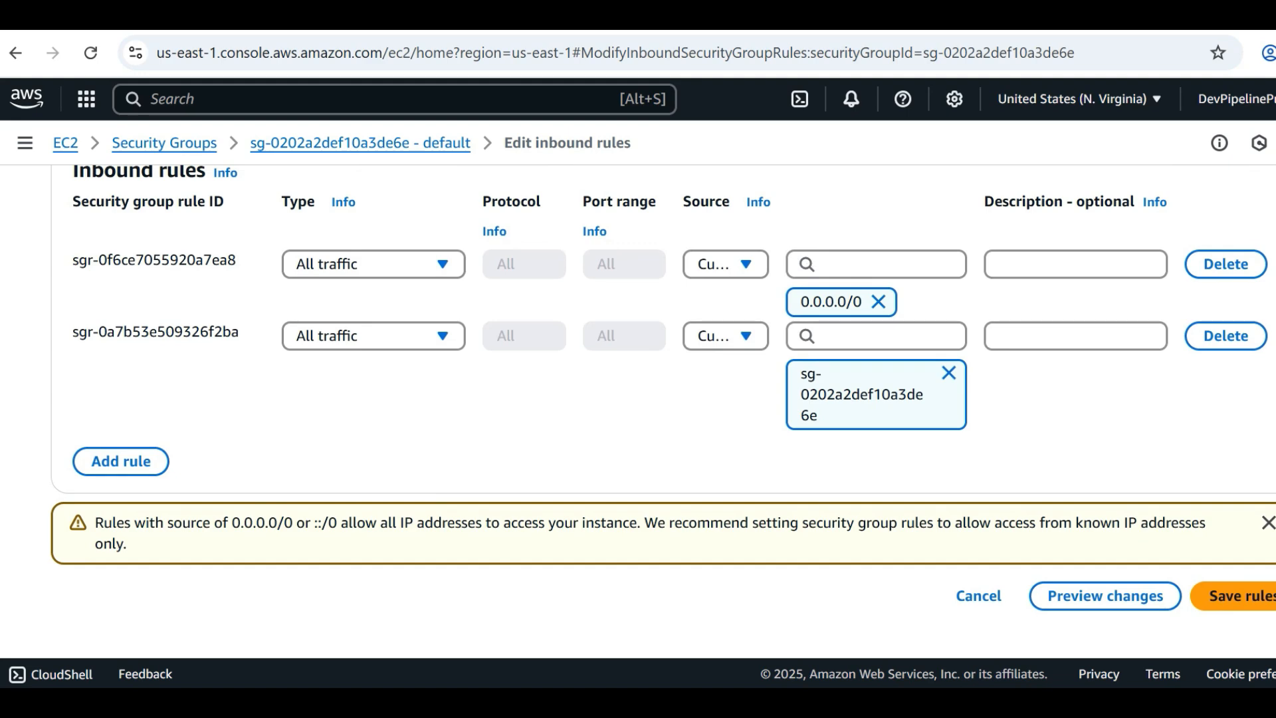
pyautogui.scroll(-3, 886, 570)
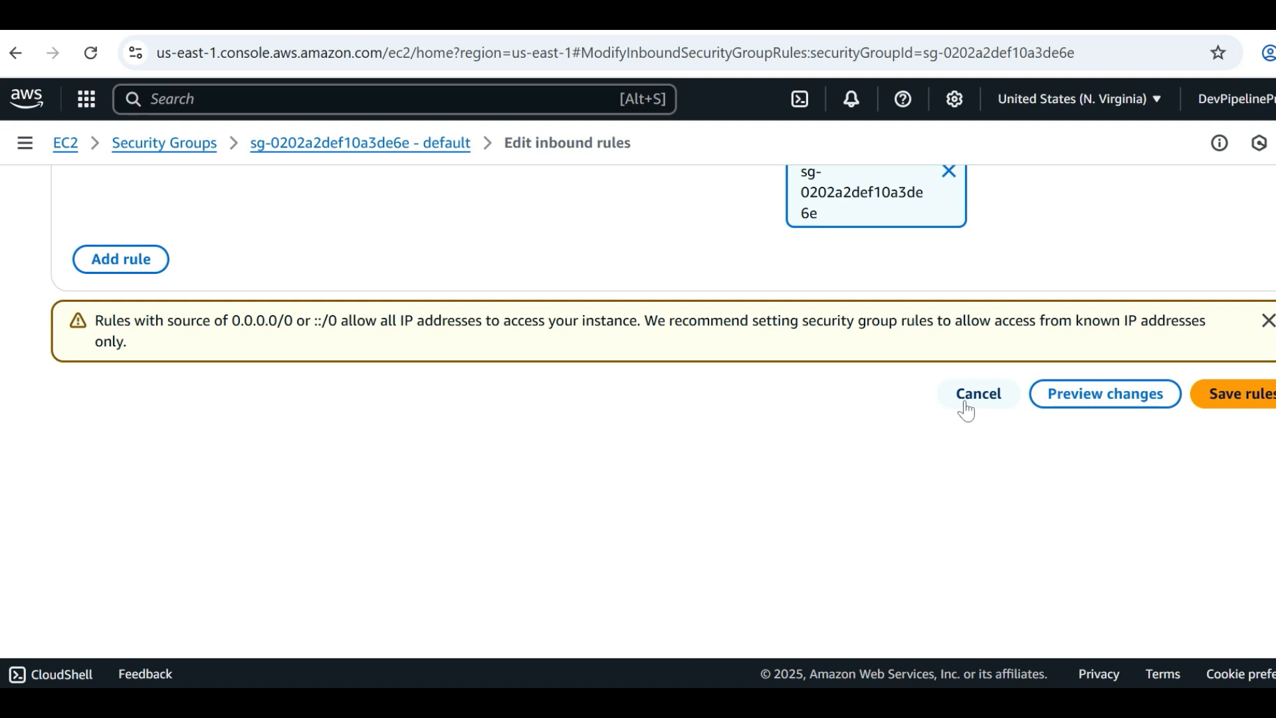
pyautogui.scroll(3, 729, 301)
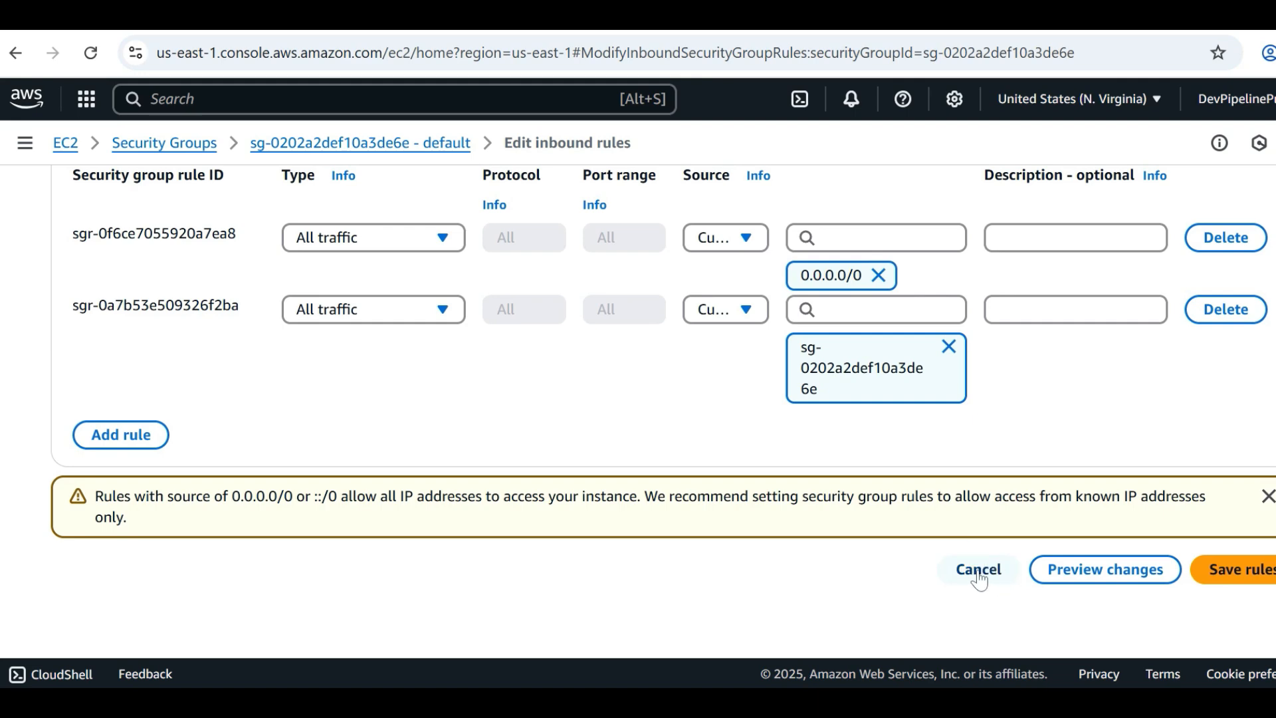
pyautogui.scroll(2, 714, 333)
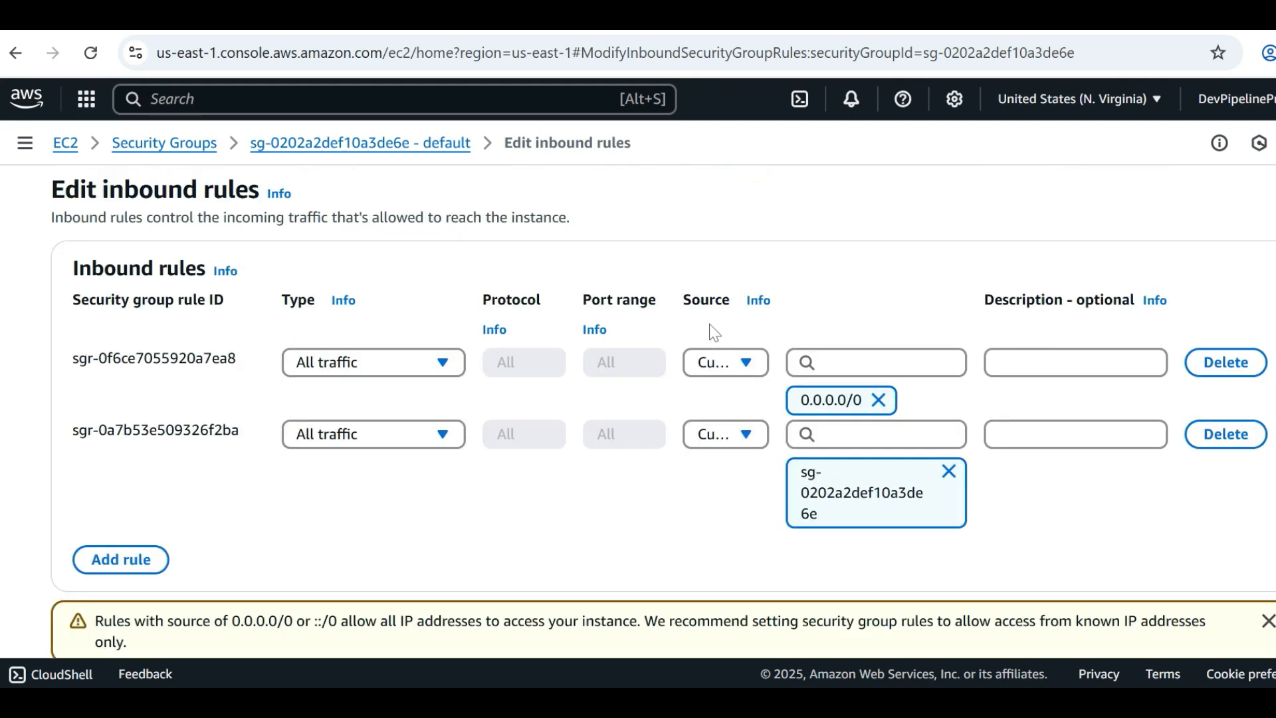
# - Connect to the linux server instance with EC2 Instance Connect, using its public IPv4 address and the username ec2-user
pyautogui.click(66, 152)
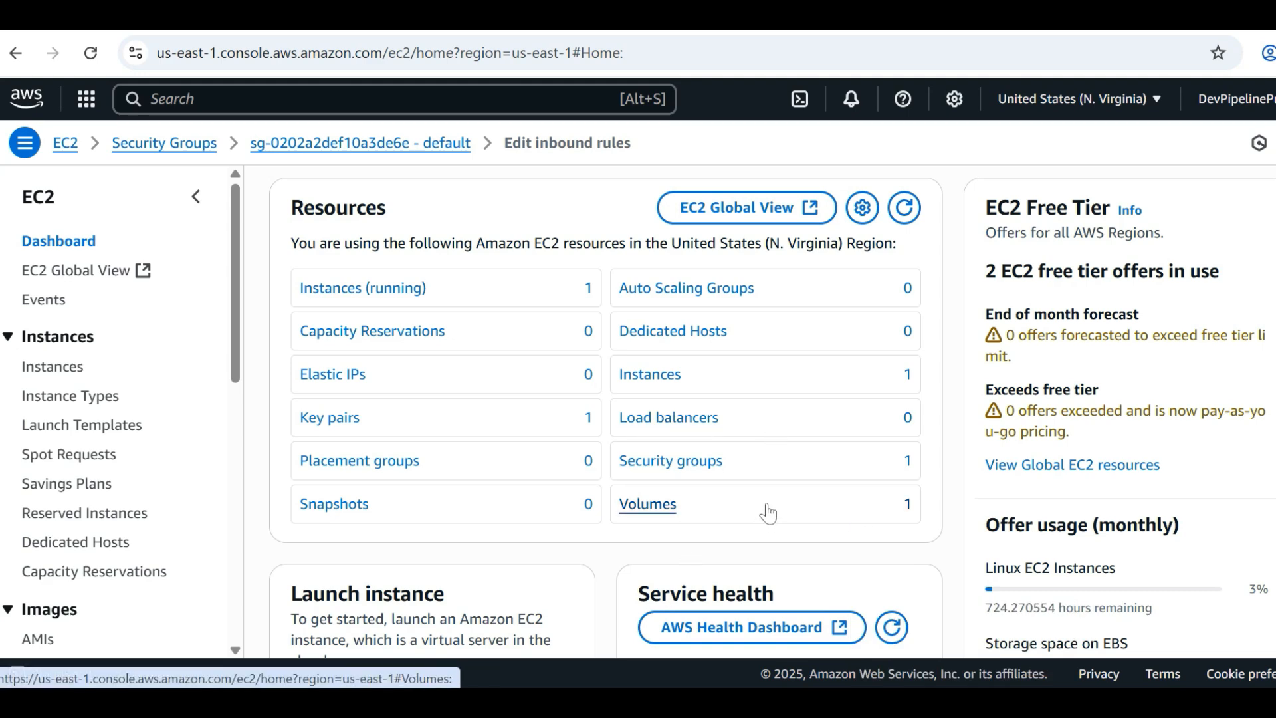
pyautogui.click(662, 380)
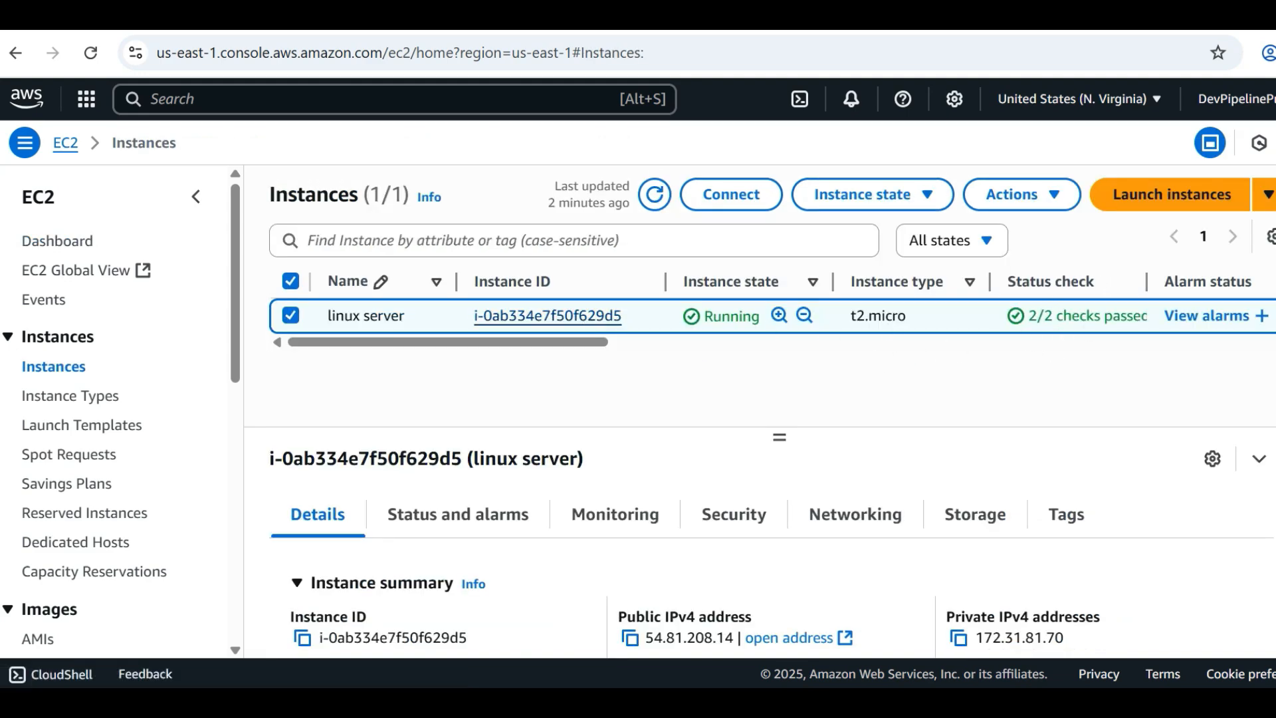
pyautogui.click(722, 208)
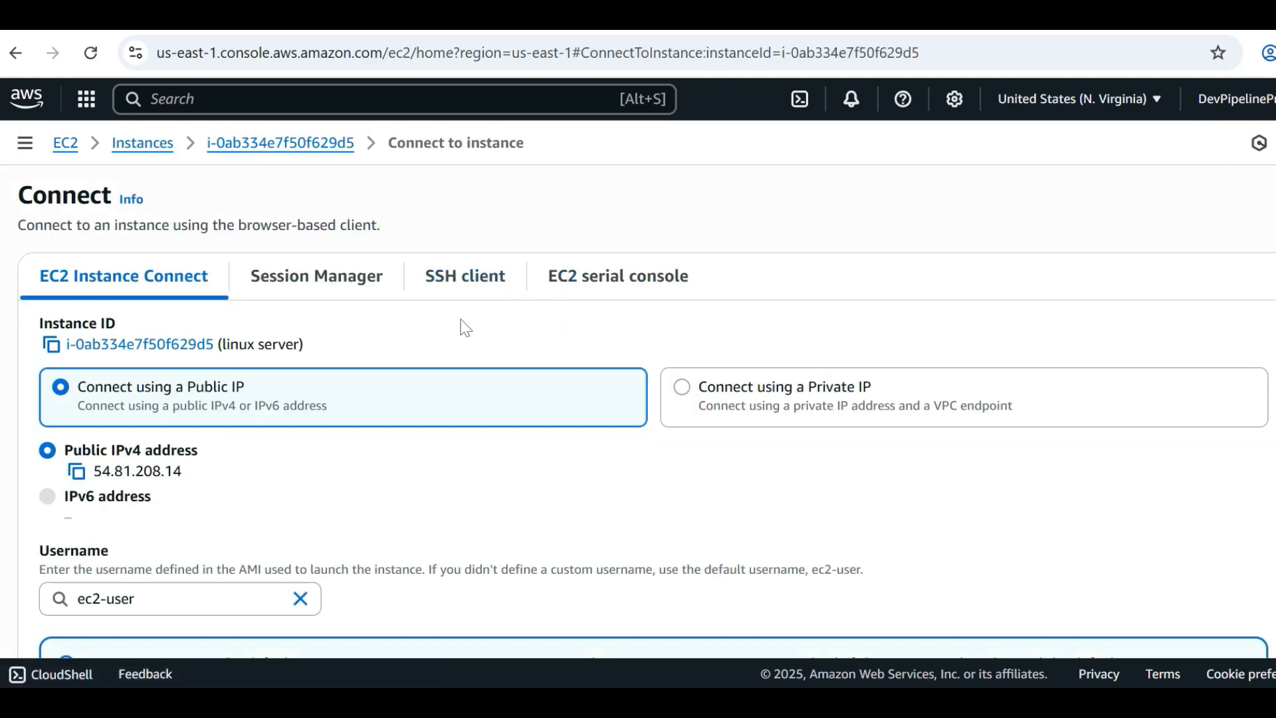
pyautogui.scroll(-2, 345, 492)
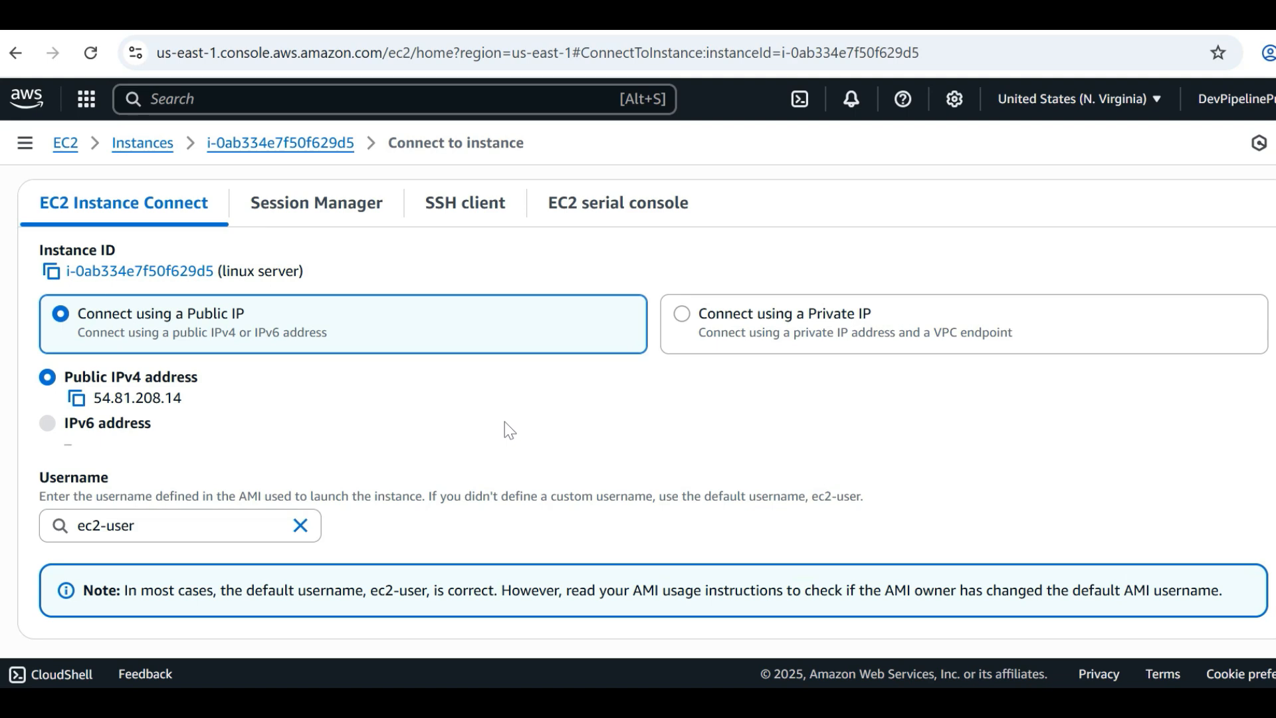
pyautogui.scroll(-1, 509, 431)
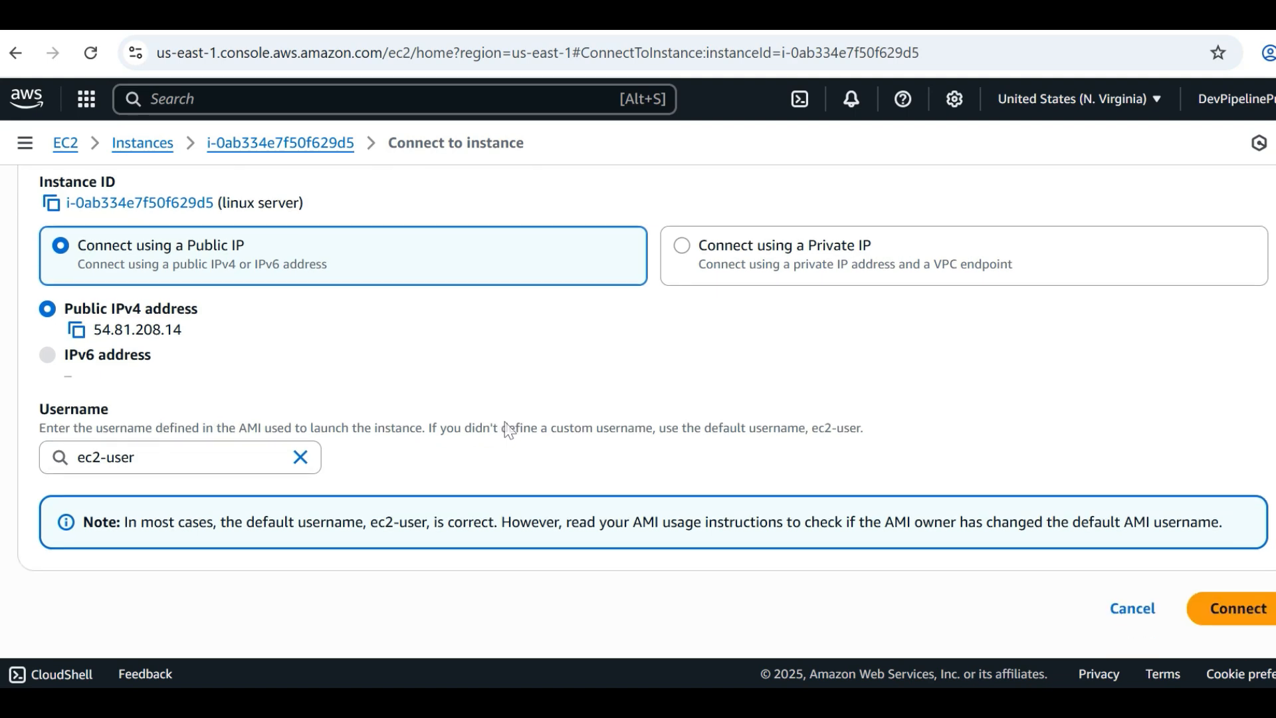
pyautogui.scroll(1, 505, 424)
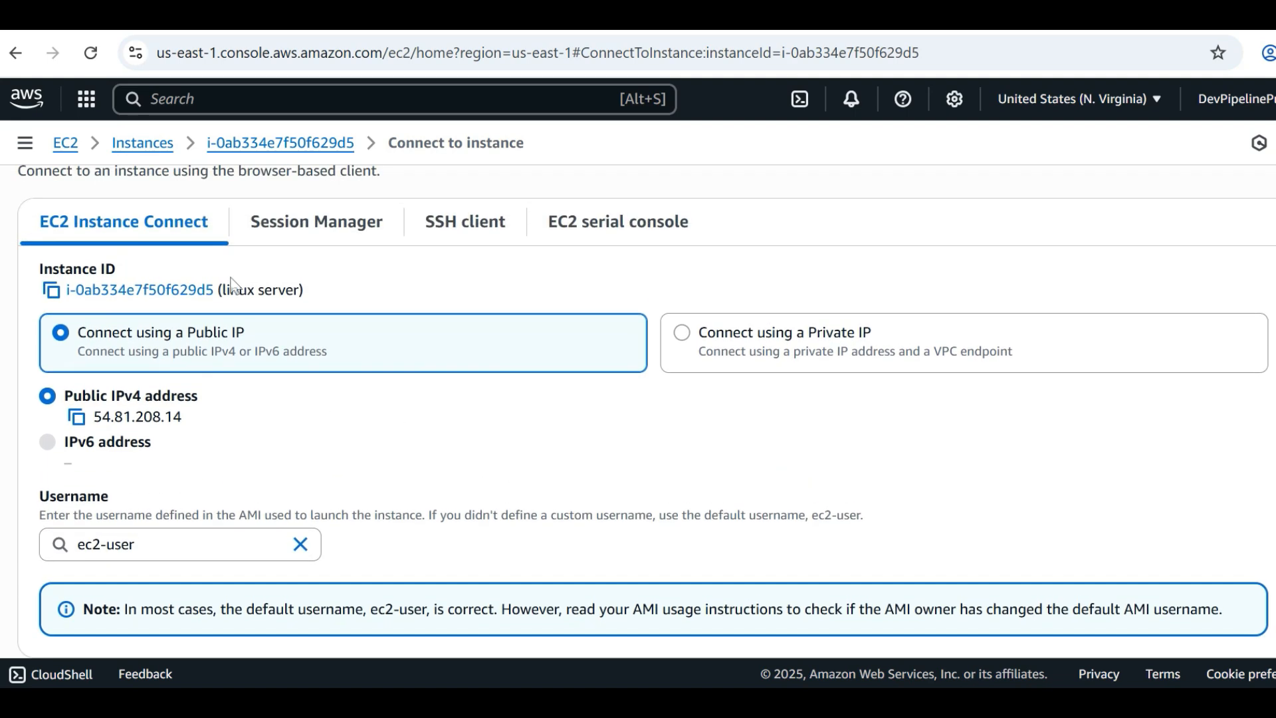
pyautogui.scroll(-1, 473, 490)
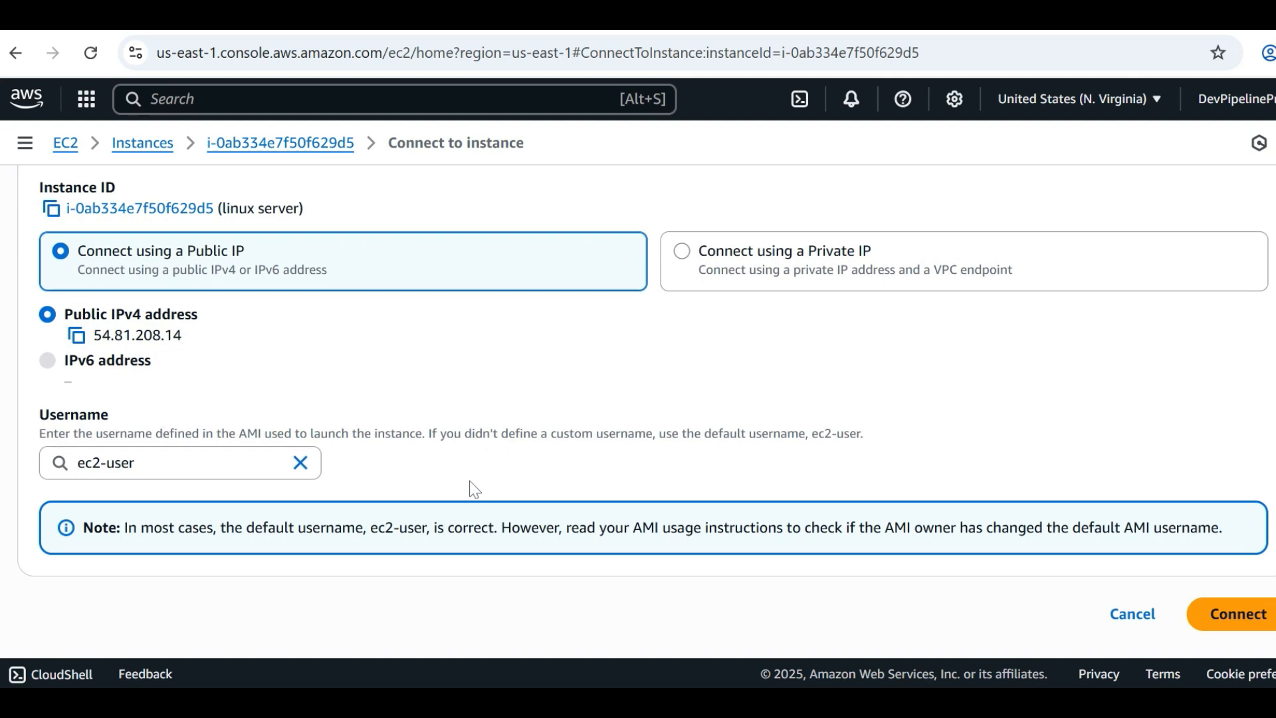
pyautogui.click(1231, 624)
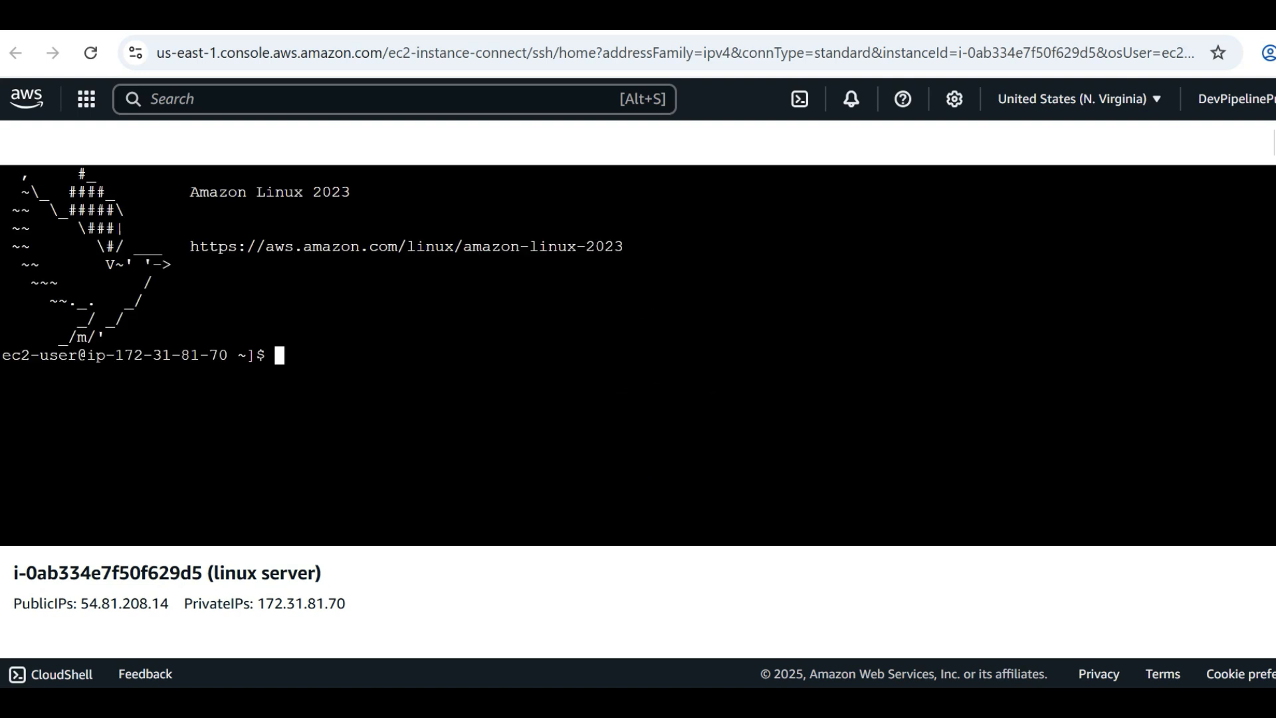
# - Switch to the Datadog Agent Setup page, copy the Linux install command, and paste it with its API key into Notepad
pyautogui.click(830, 19)
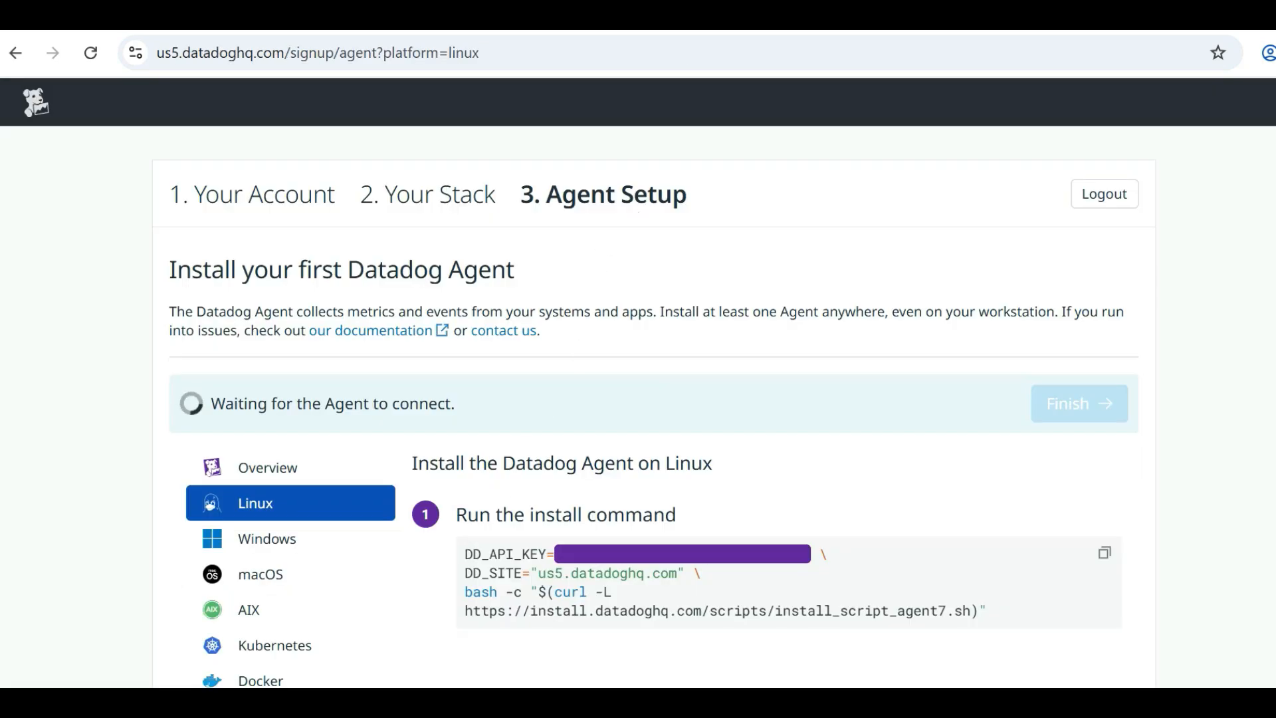
pyautogui.click(1102, 559)
pyautogui.press('super+s')
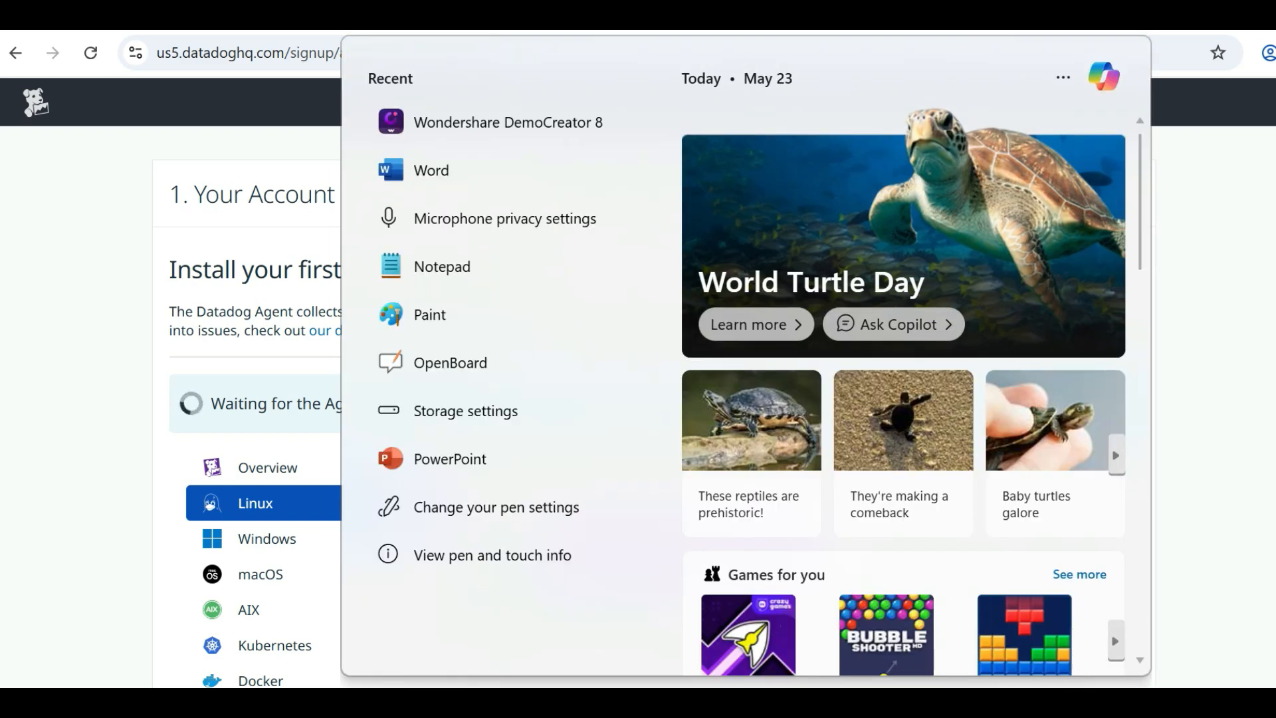
pyautogui.click(458, 274)
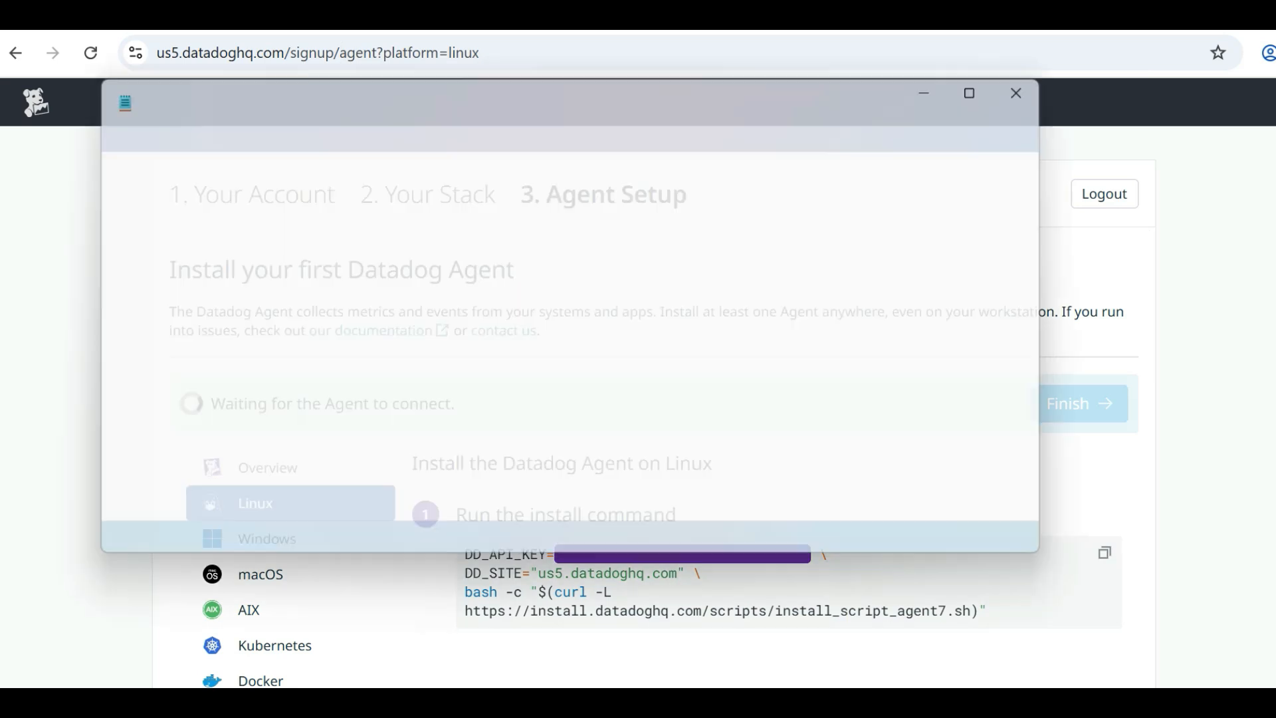
pyautogui.hotkey('ctrl', 'v')
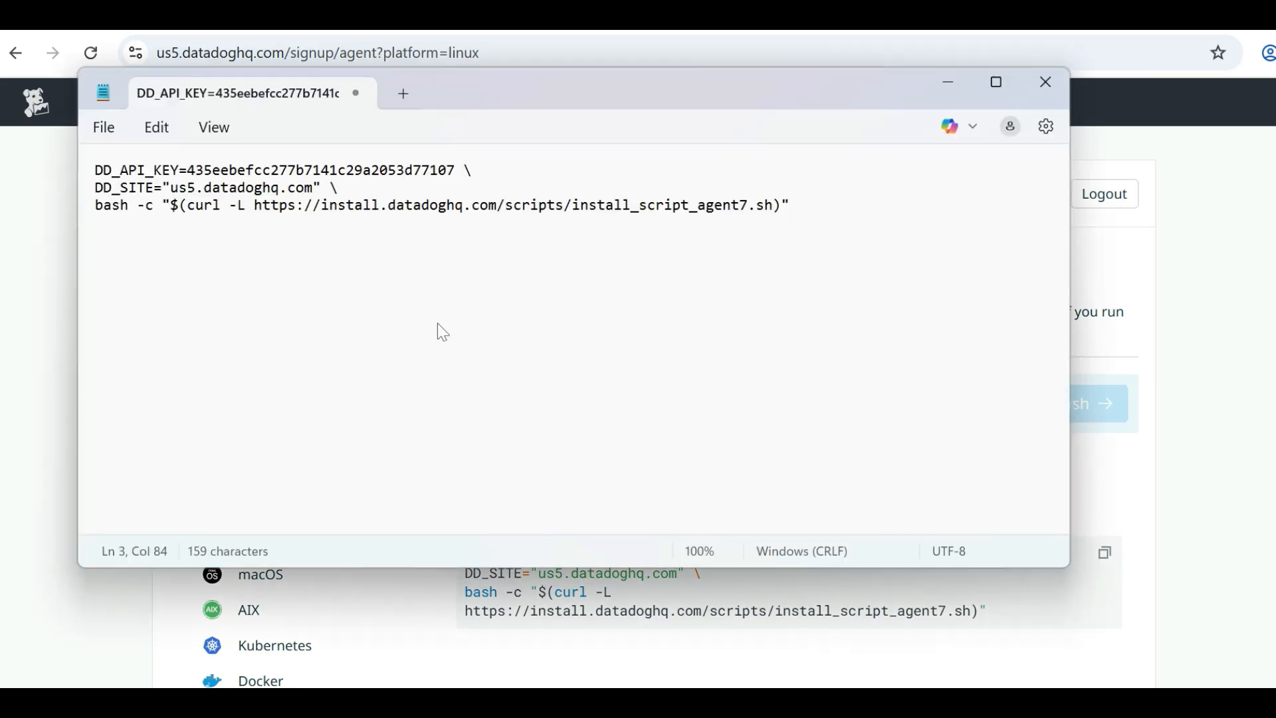
# - Run the Datadog Agent install command with its API key in the EC2 instance's terminal and review the installation output
pyautogui.moveTo(790, 204); pyautogui.dragTo(77, 179)
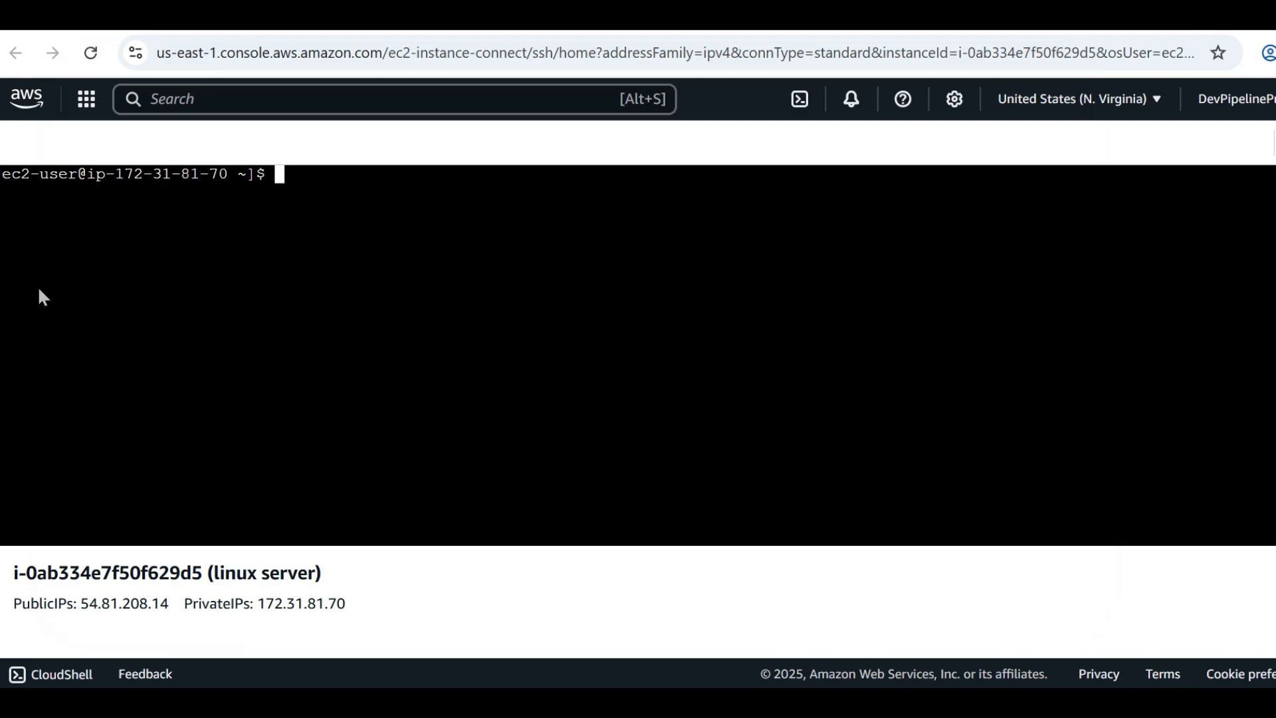
pyautogui.rightClick(41, 286)
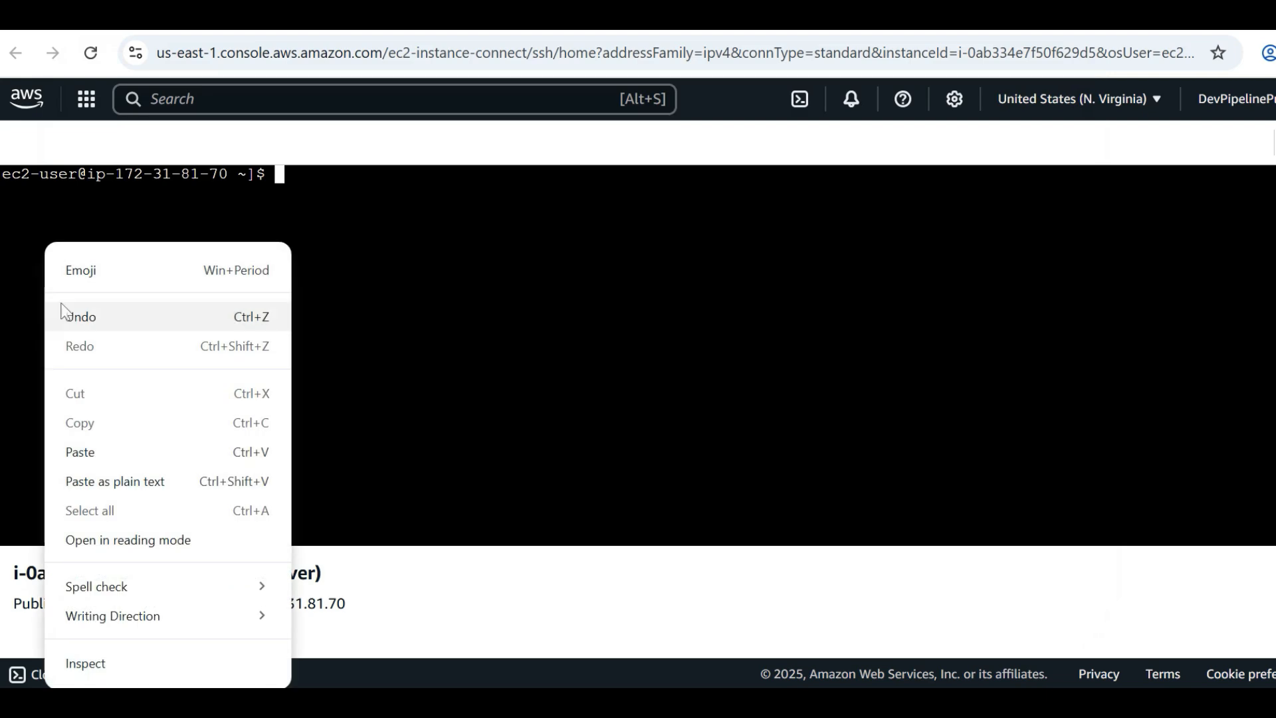
pyautogui.click(113, 454)
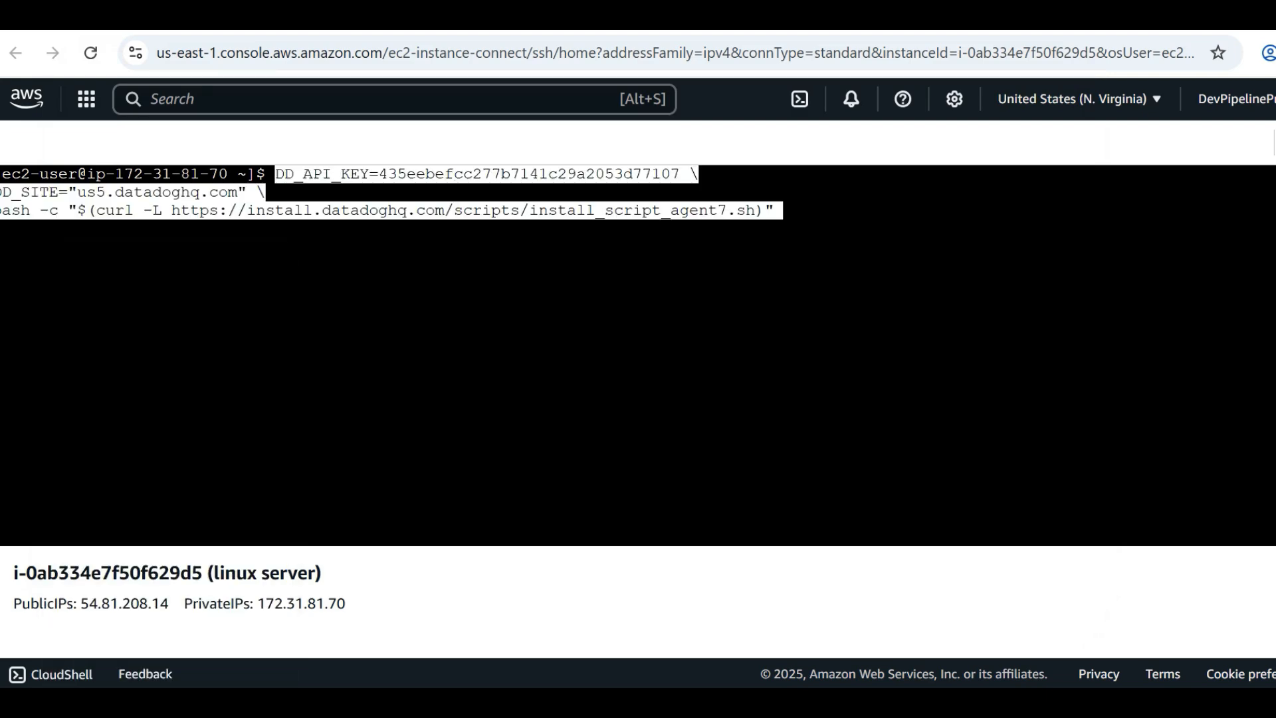
pyautogui.press('Return')
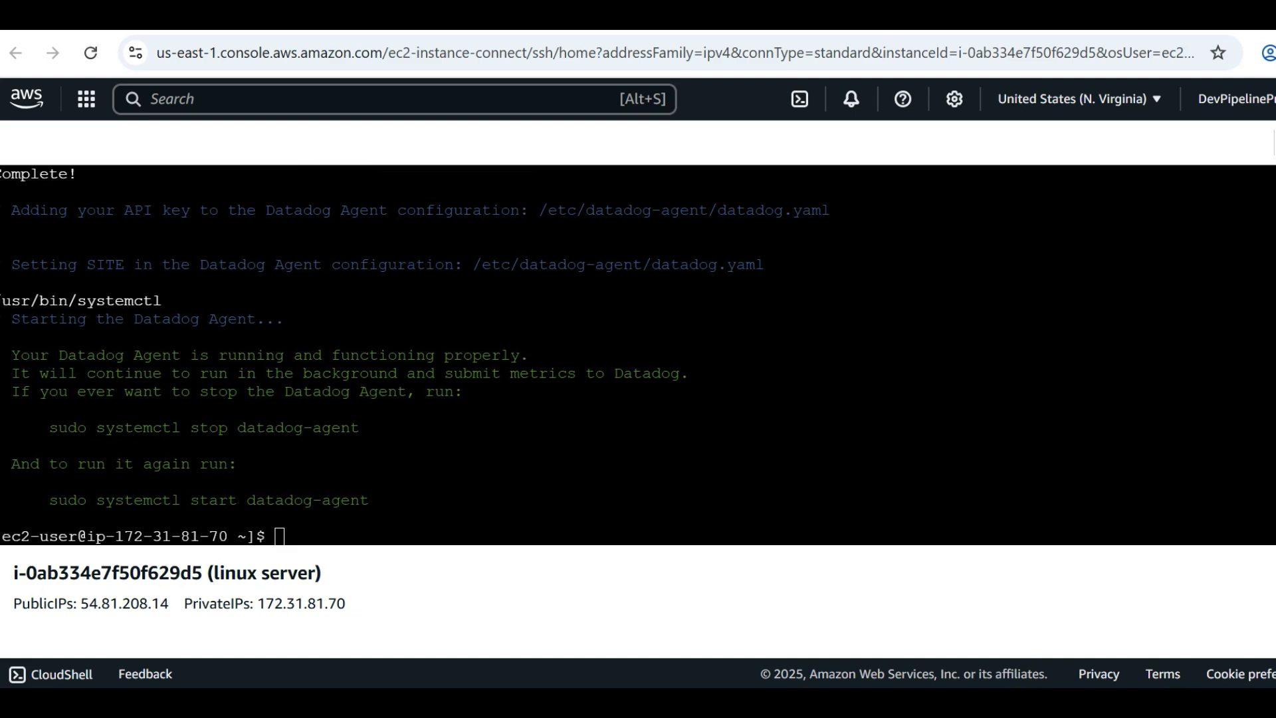
pyautogui.scroll(6, 638, 357)
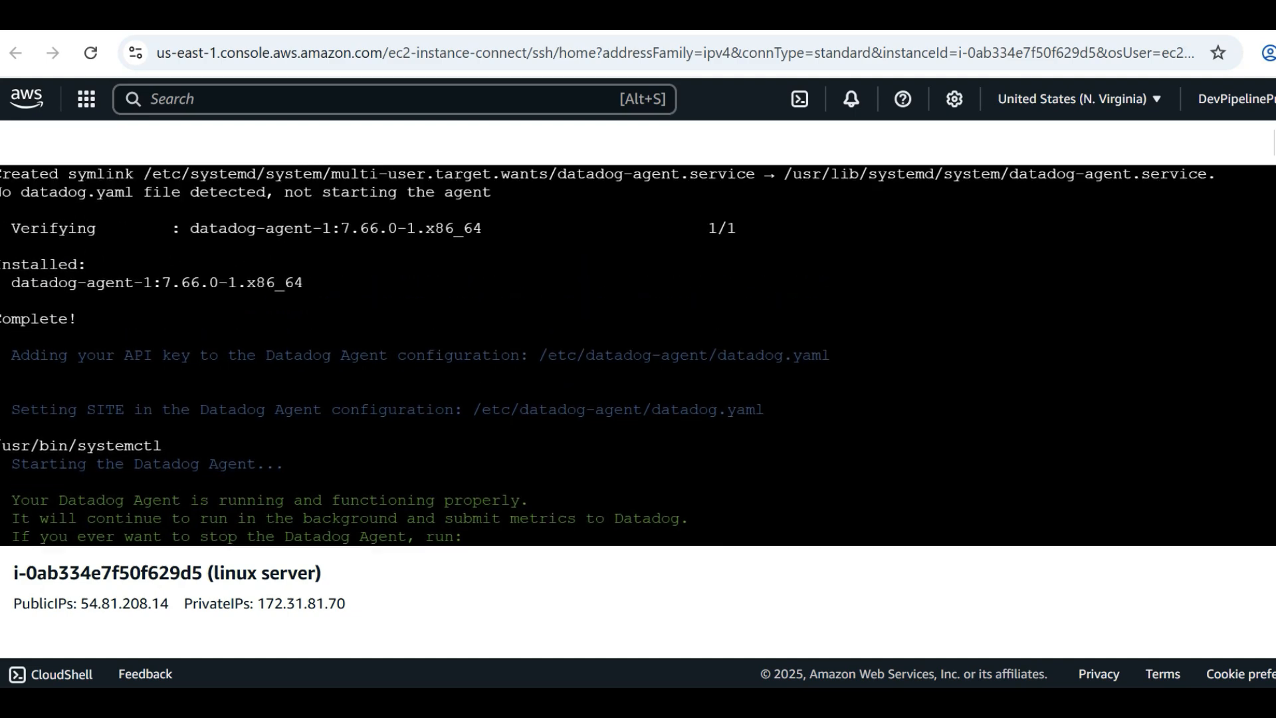
pyautogui.scroll(3, 638, 357)
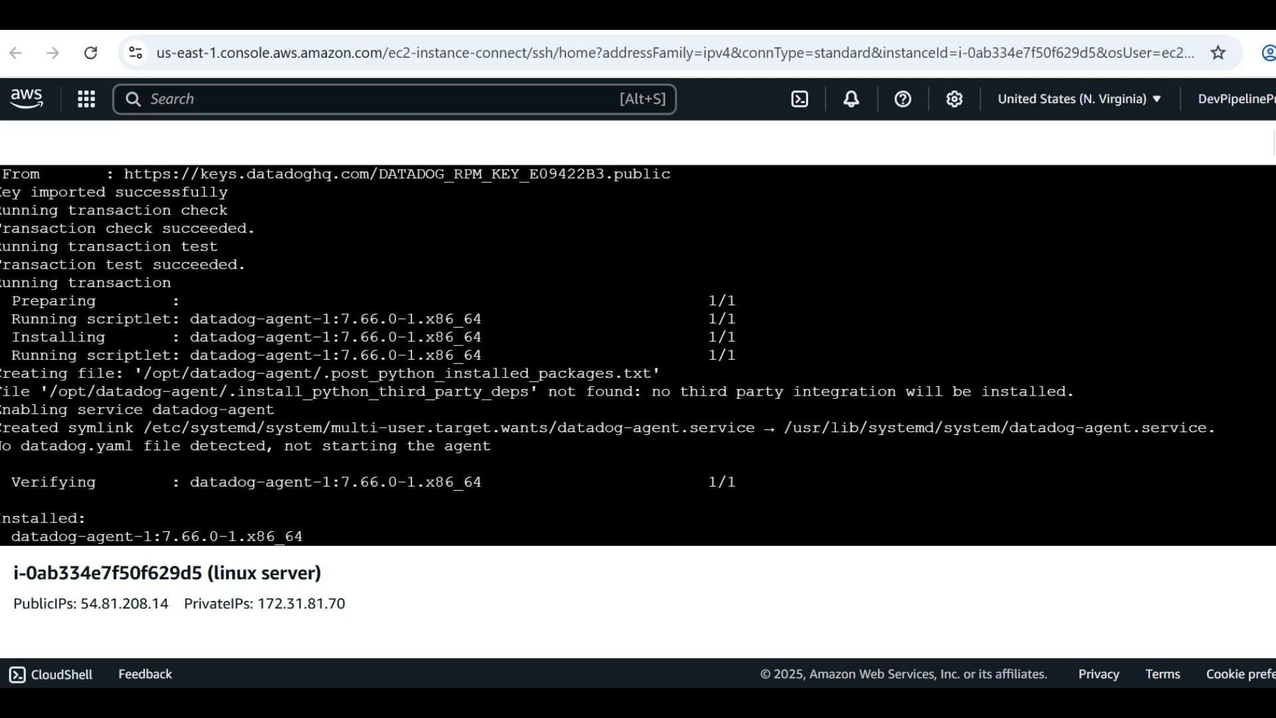
# - Examine the end of the installation output, including the Agent configuration file path and the commands for stopping and starting the Agent
pyautogui.scroll(-6, 638, 357)
pyautogui.scroll(-1, 638, 357)
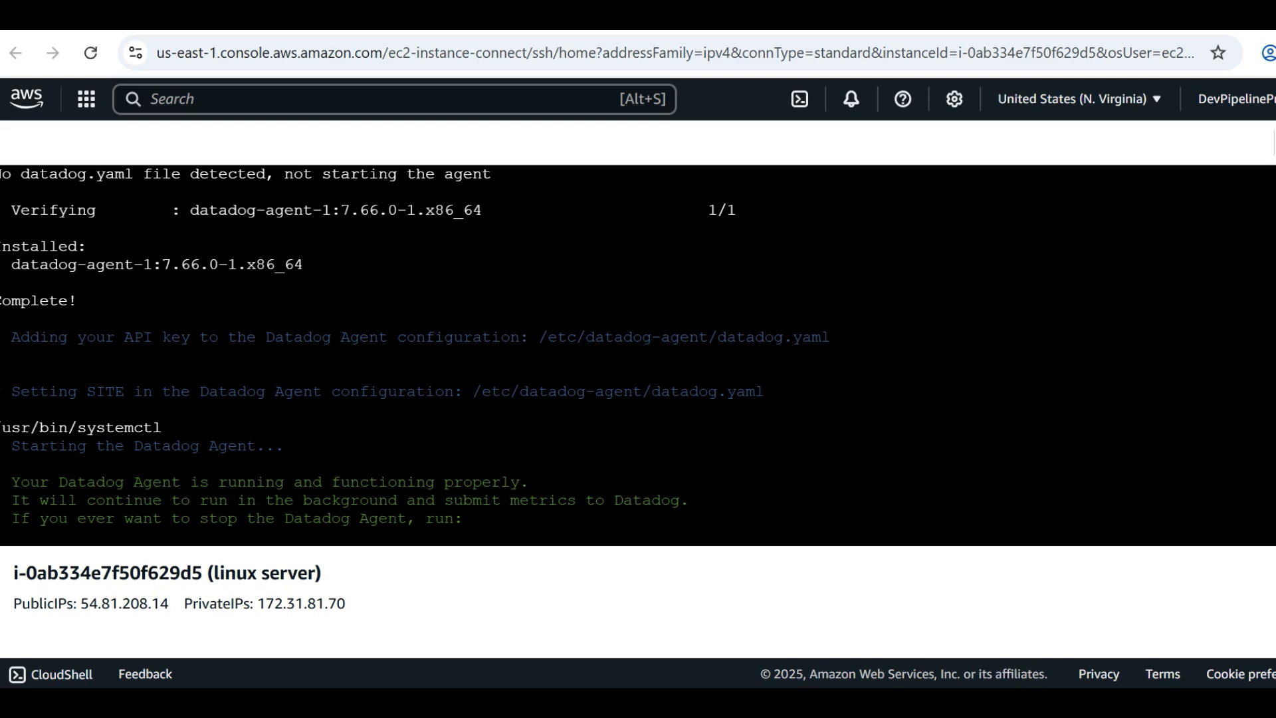
pyautogui.doubleClick(684, 337)
pyautogui.click(684, 338)
pyautogui.doubleClick(685, 338)
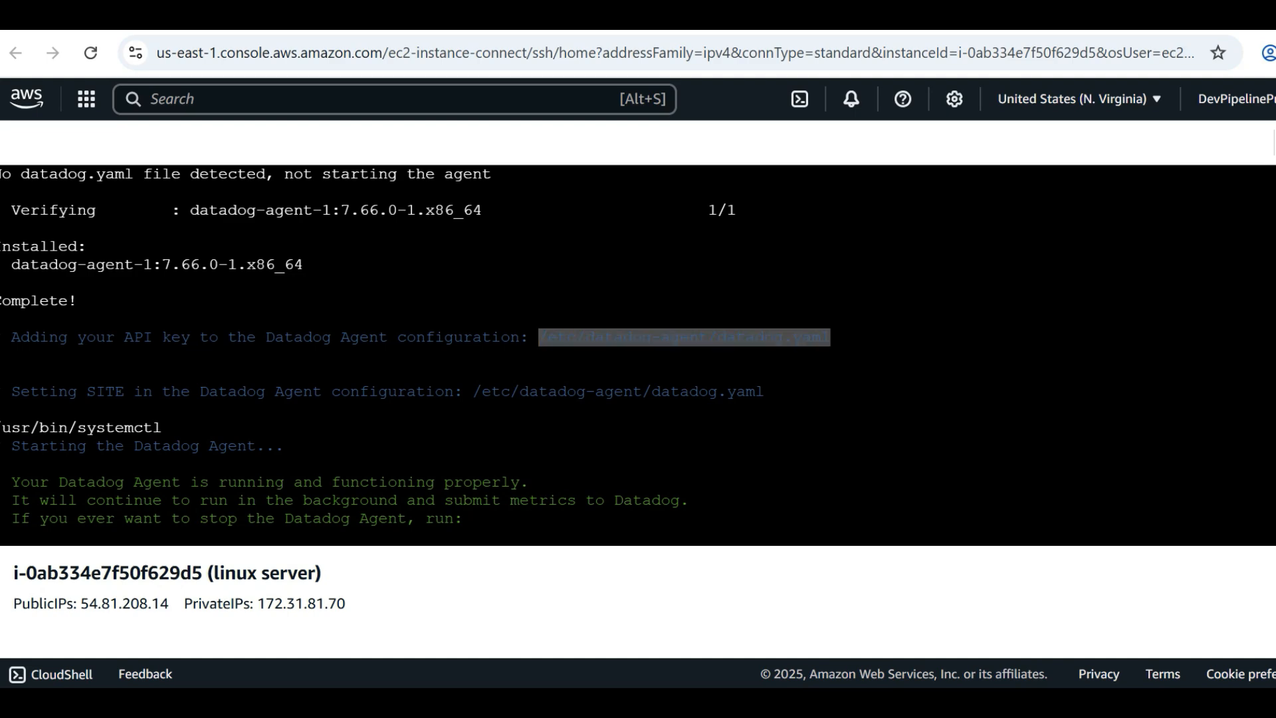
pyautogui.click(685, 338)
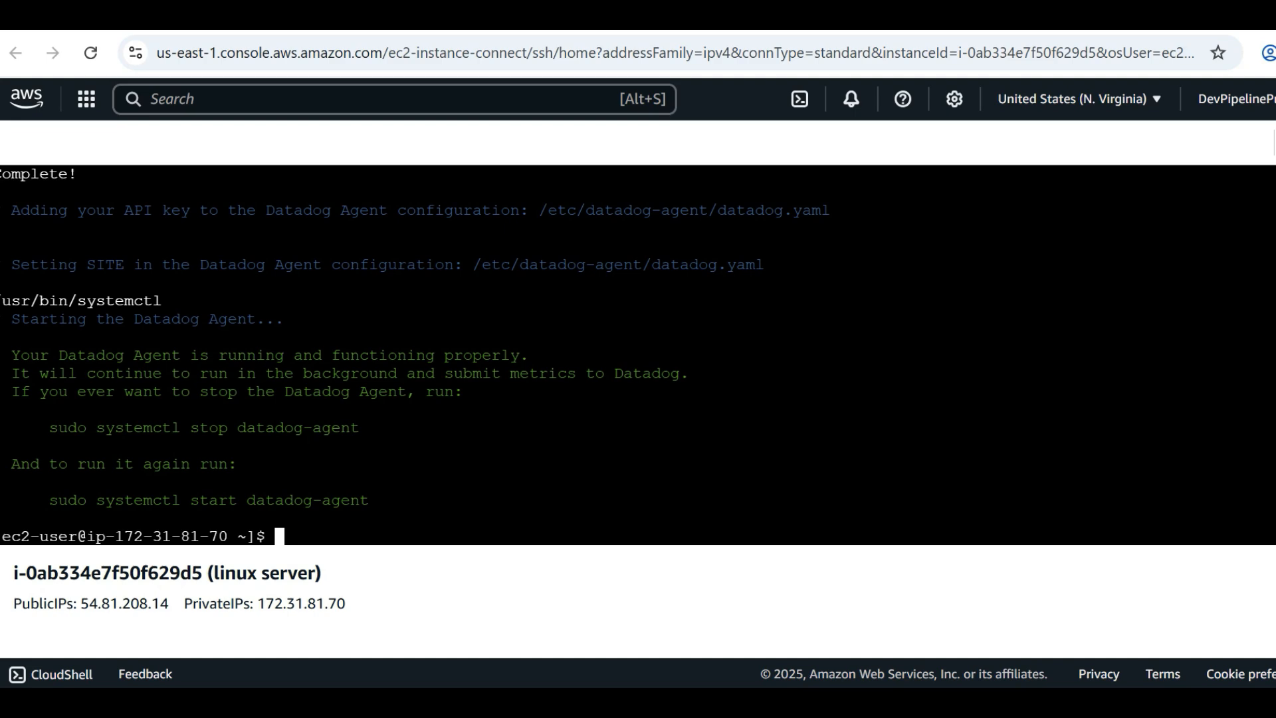
# - Try to check the Agent's service status by running "sudo systemct status datadog-agent" in the terminal
pyautogui.write('sudo systemct')
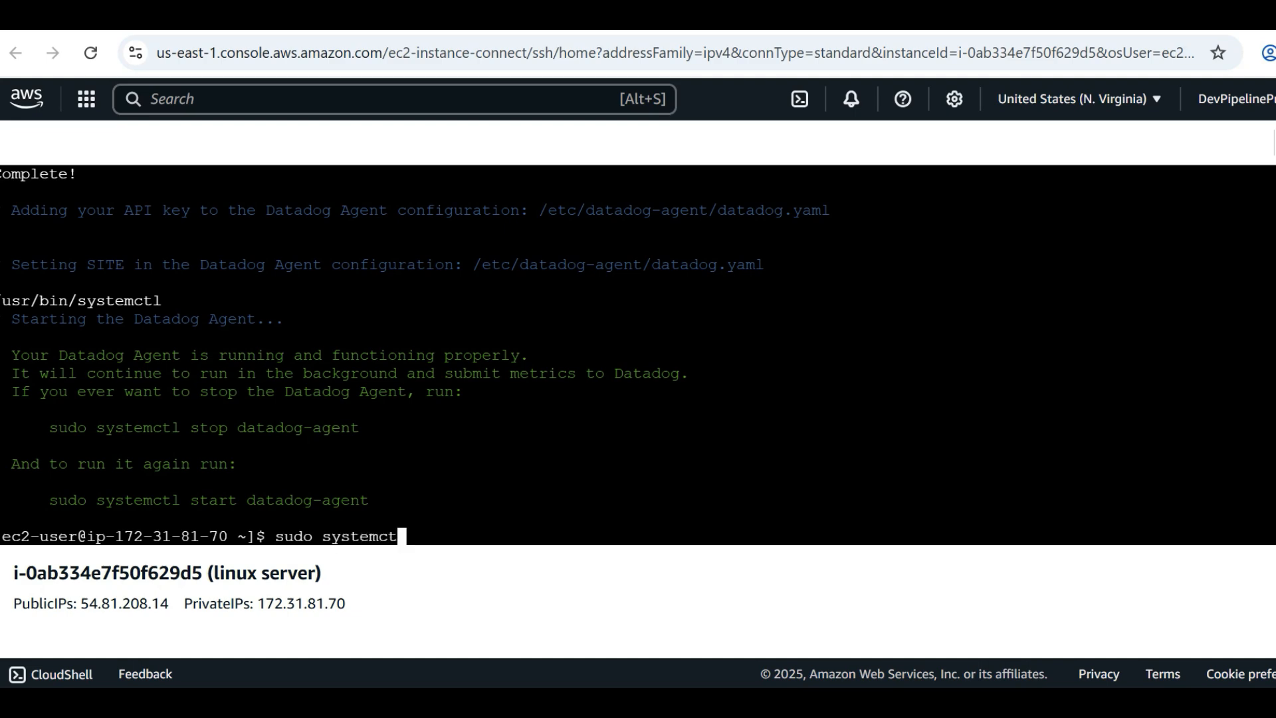
pyautogui.write(' status dat')
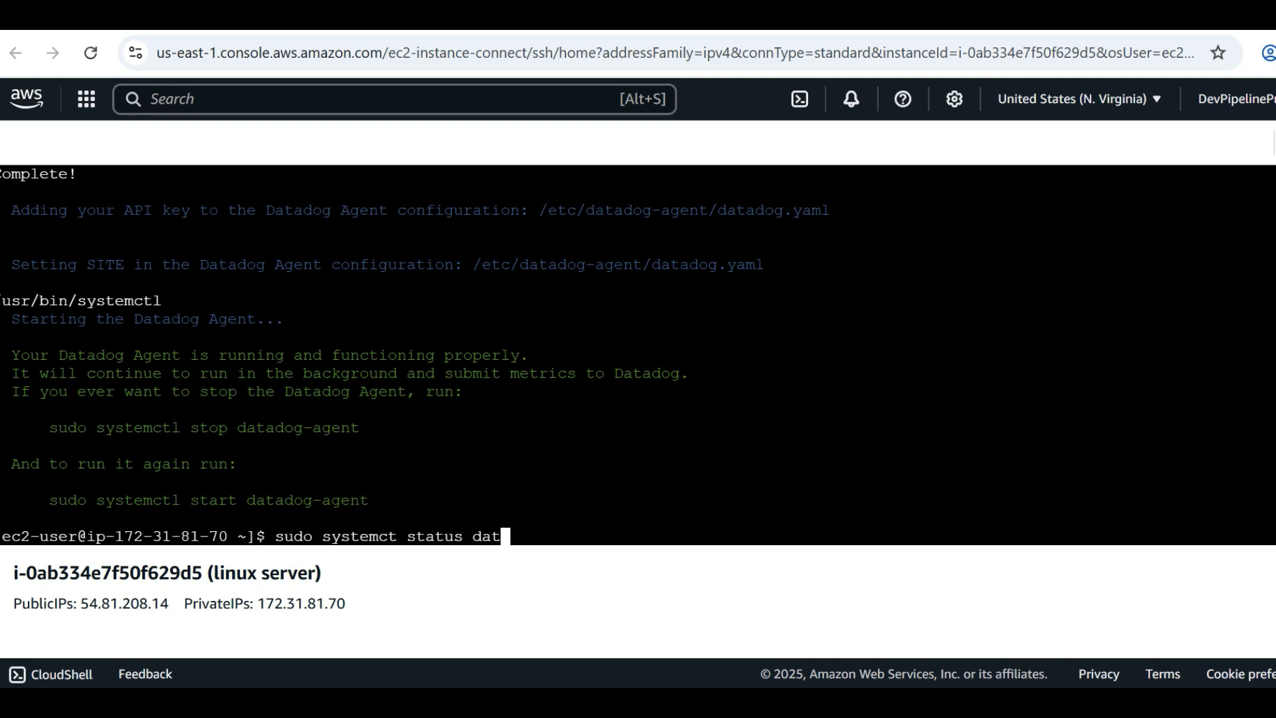
pyautogui.write('adog-agent')
pyautogui.press('Return')
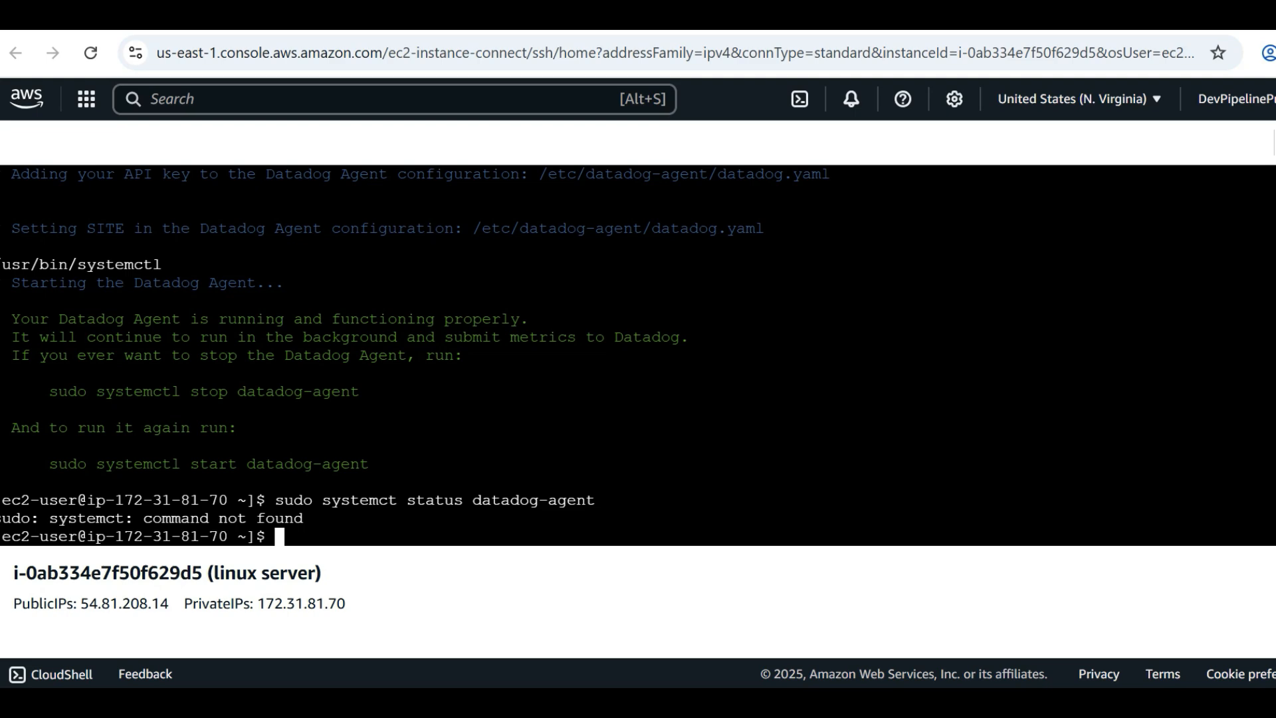
# - Recall the previous command, correct it to "sudo systemctl status datadog-agent", and run it
pyautogui.press('Up')
pyautogui.press('Left')
pyautogui.press('Left')
pyautogui.press('Left')
pyautogui.press('Left')
pyautogui.press('Left')
pyautogui.press('Left')
pyautogui.press('Left')
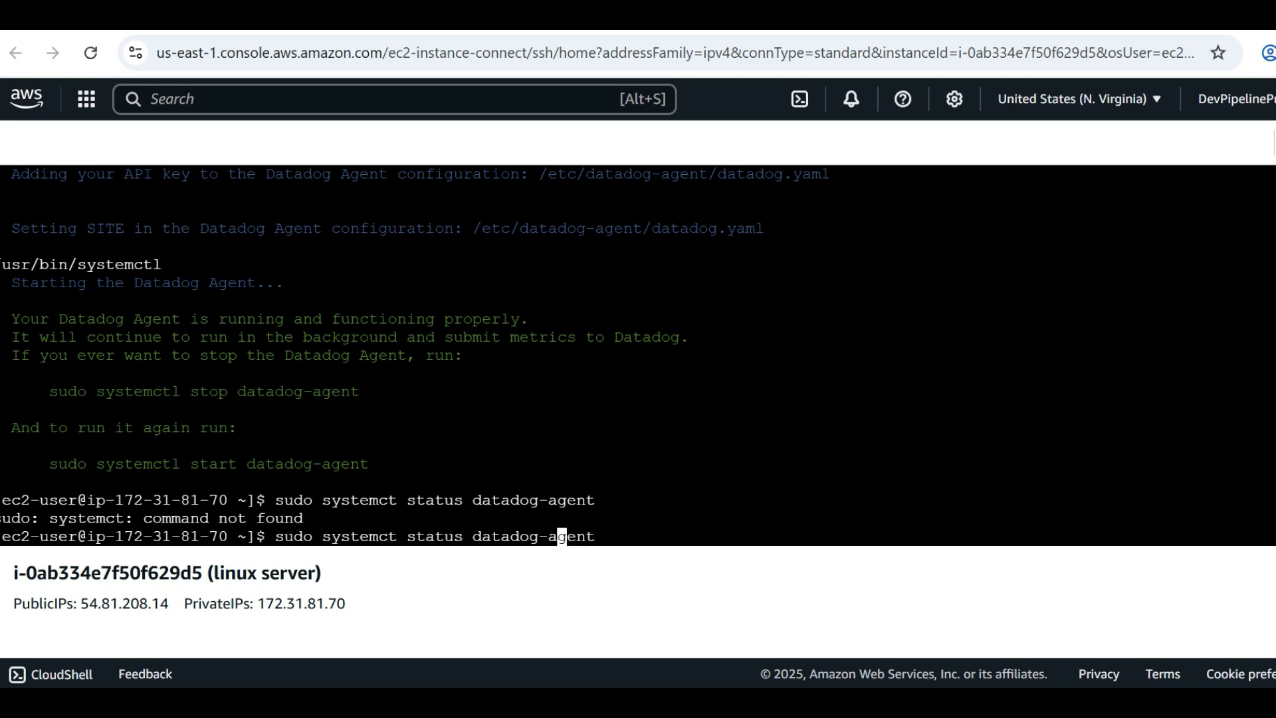
pyautogui.press('Left')
pyautogui.press('Left')
pyautogui.press('Left')
pyautogui.press('Left')
pyautogui.press('Left')
pyautogui.press('Left')
pyautogui.press('Left')
pyautogui.press('Left')
pyautogui.press('Left')
pyautogui.press('Left')
pyautogui.press('Left')
pyautogui.press('Left')
pyautogui.press('Left')
pyautogui.press('Left')
pyautogui.write('l')
pyautogui.press('Return')
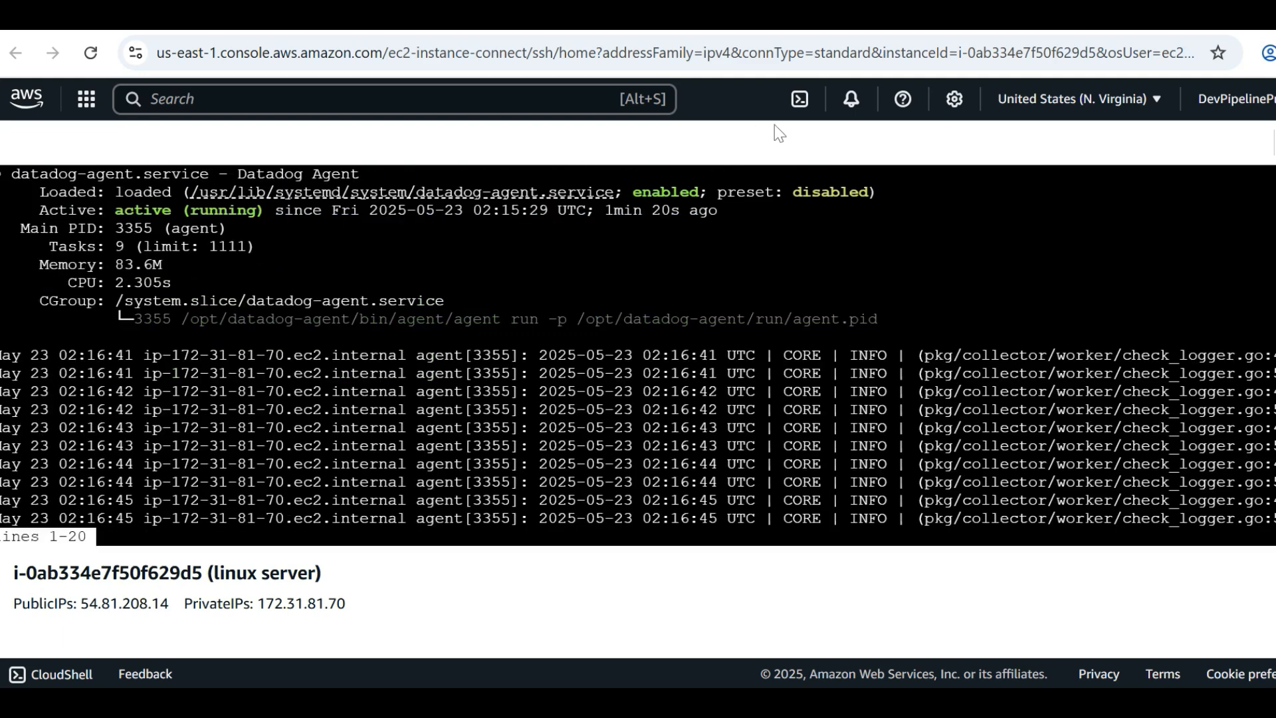
# - Switch to the Datadog Agent Setup page and finish the signup setup
pyautogui.click(425, 27)
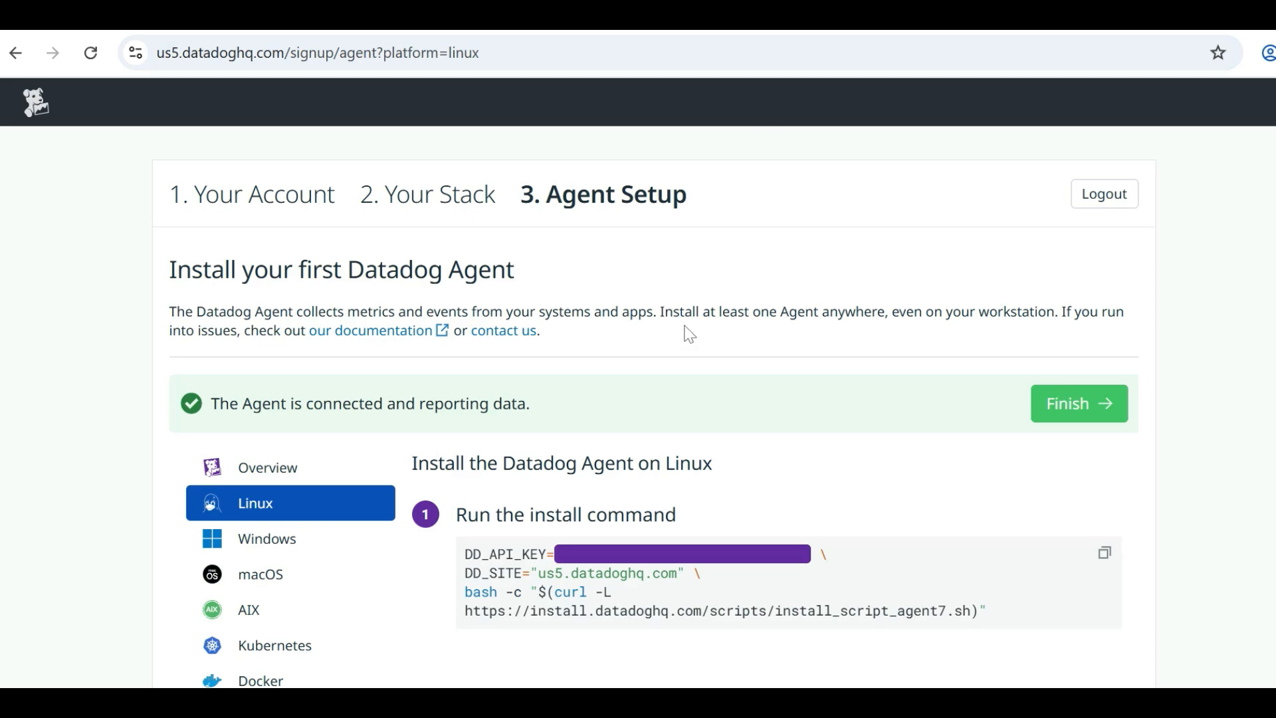
pyautogui.scroll(-1, 672, 491)
pyautogui.scroll(-6, 674, 492)
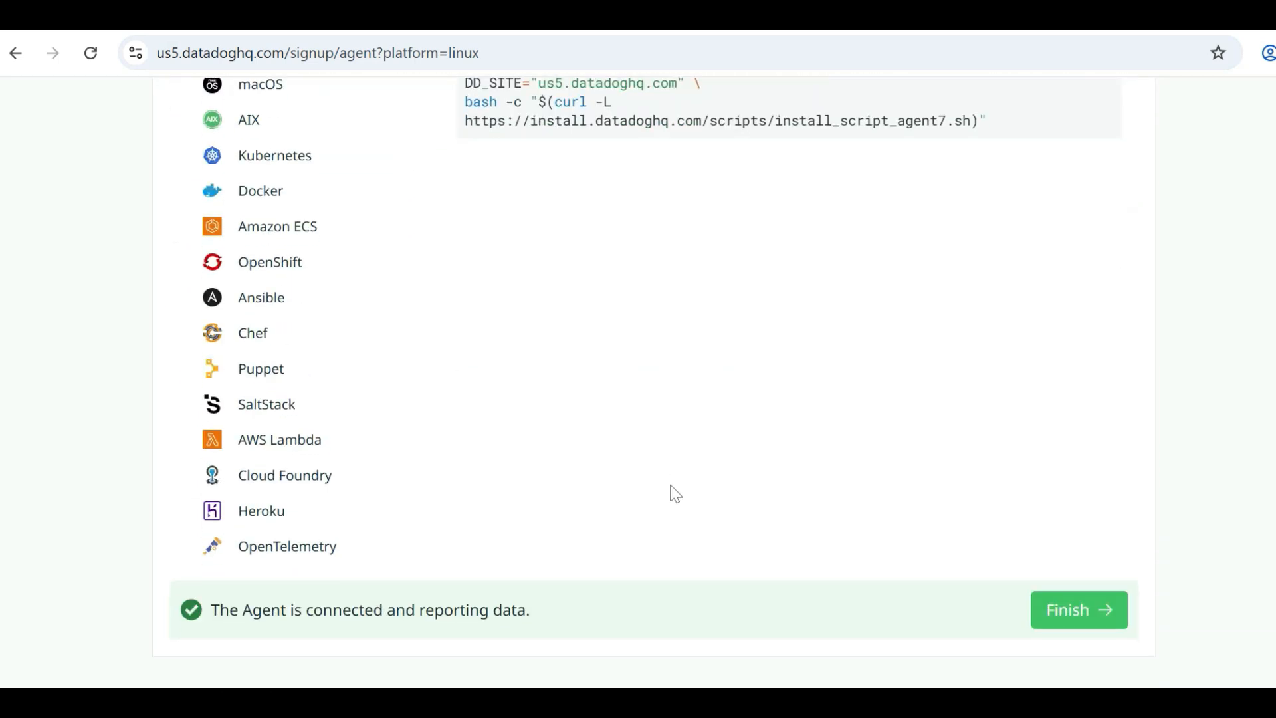
pyautogui.click(1090, 620)
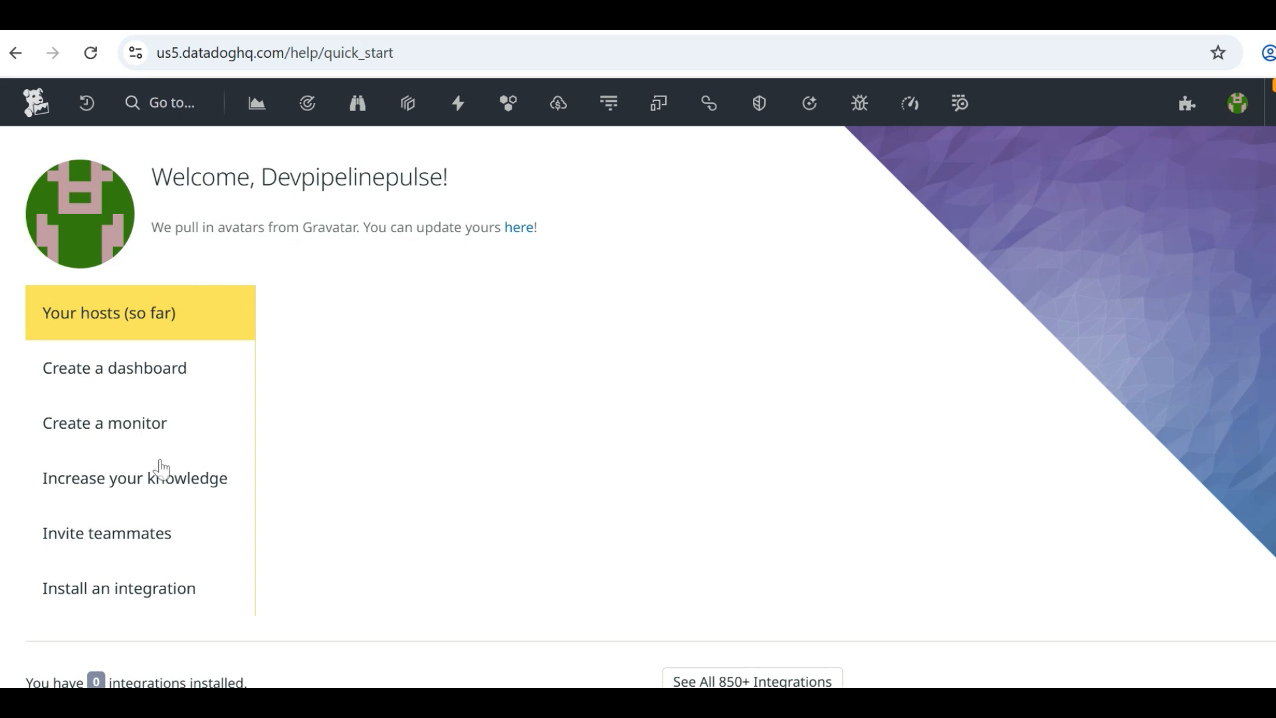
pyautogui.moveTo(309, 105)
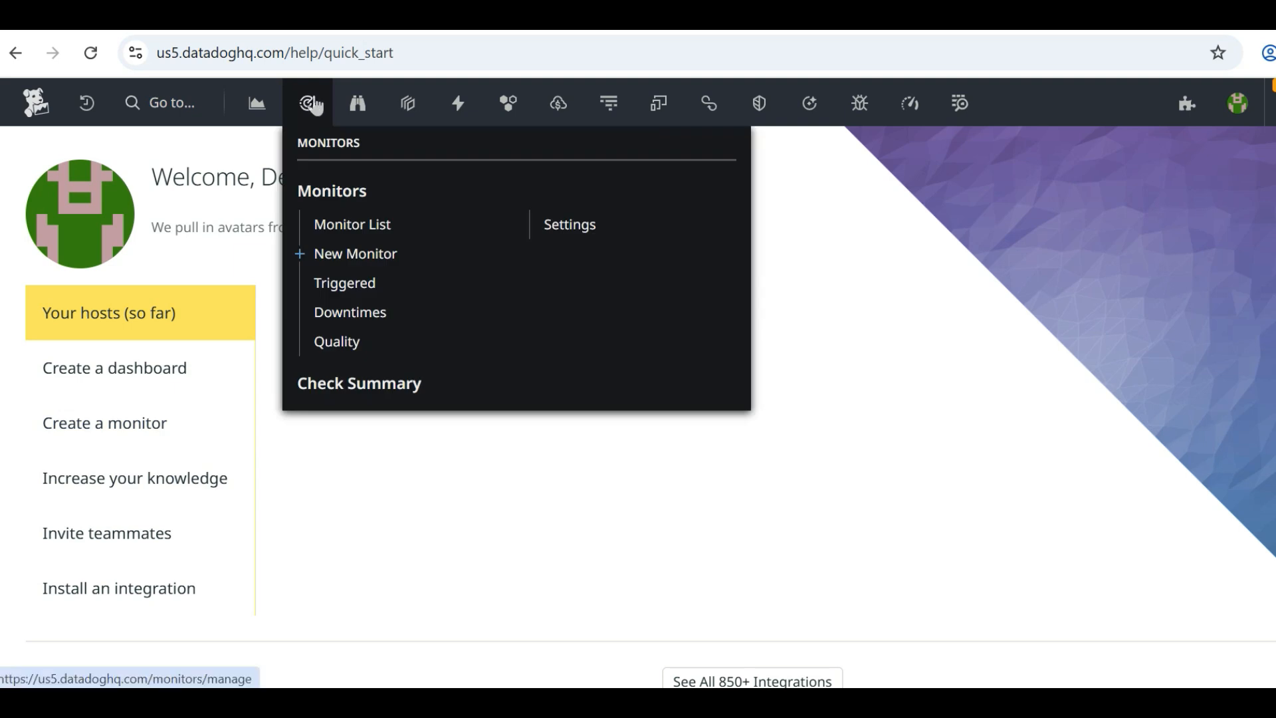
pyautogui.moveTo(262, 110)
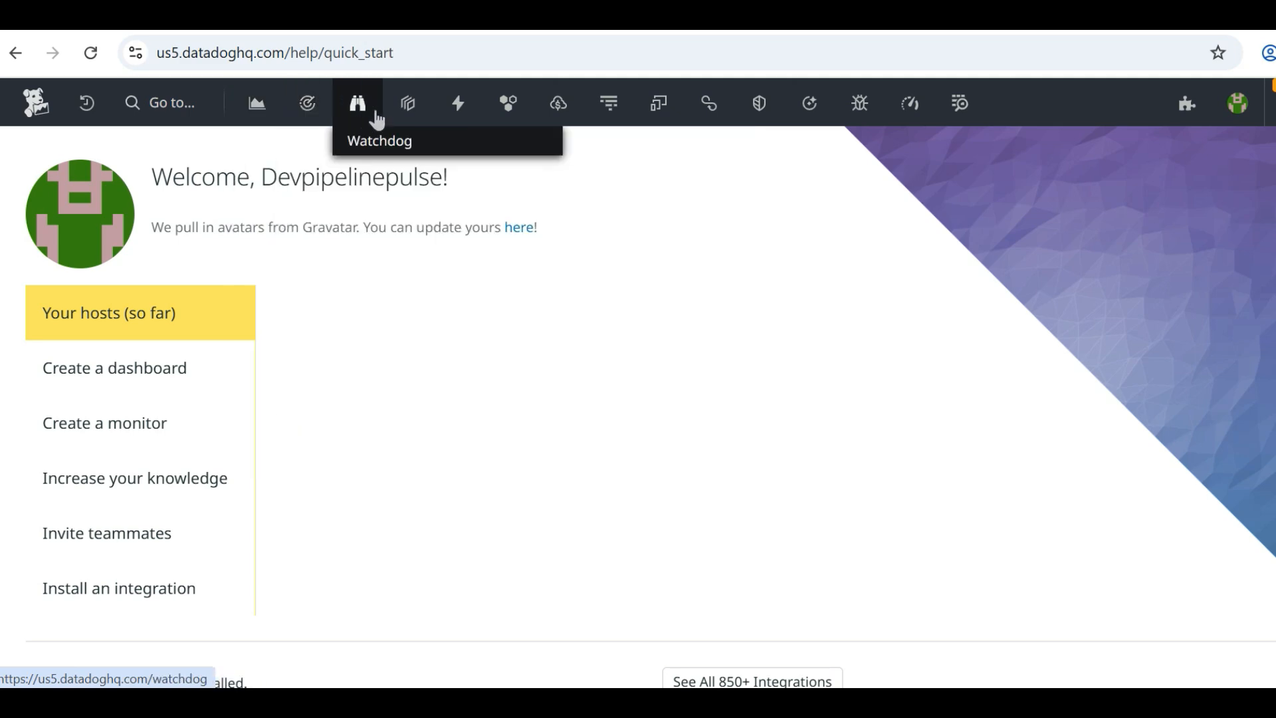
pyautogui.moveTo(409, 110)
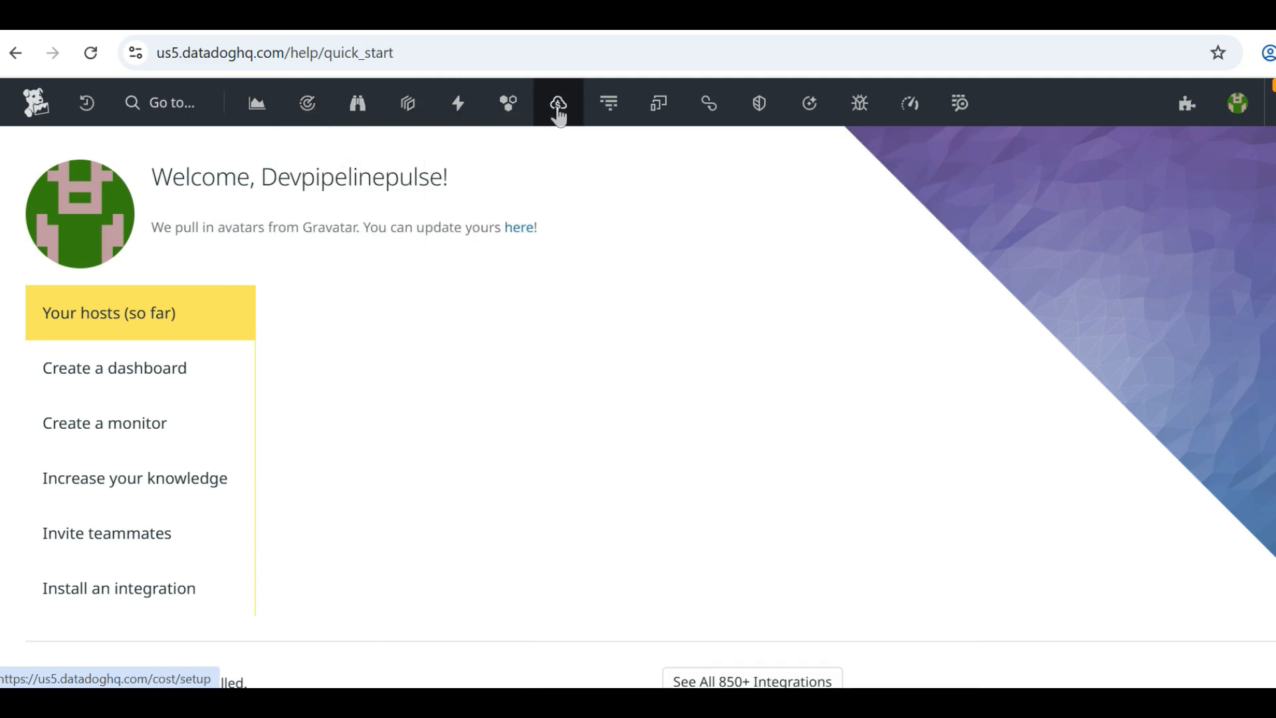
pyautogui.moveTo(610, 110)
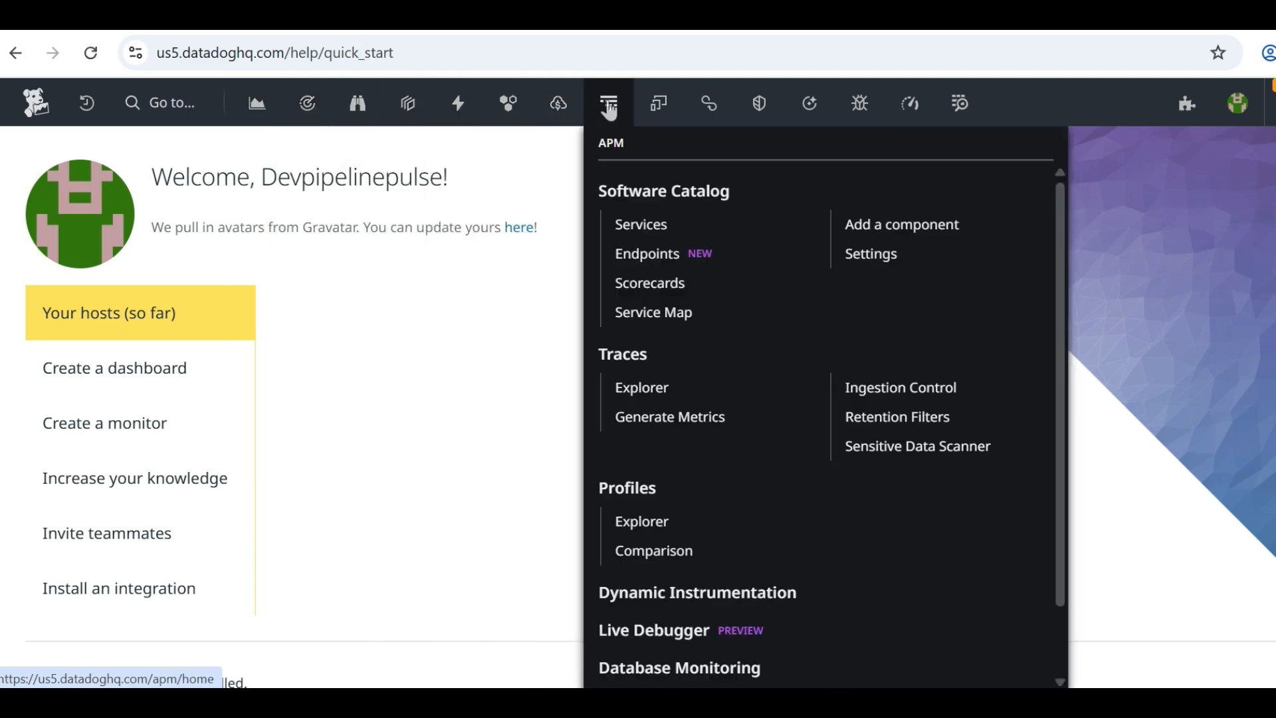
pyautogui.moveTo(660, 110)
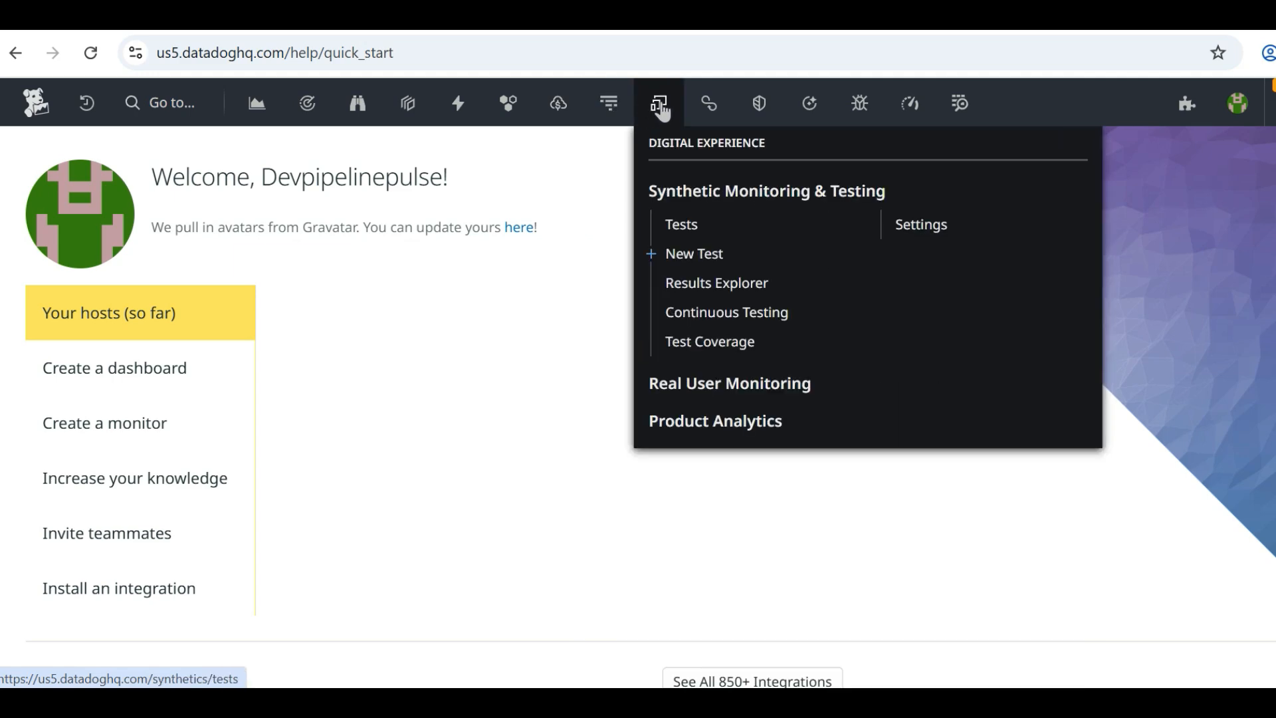
pyautogui.moveTo(963, 110)
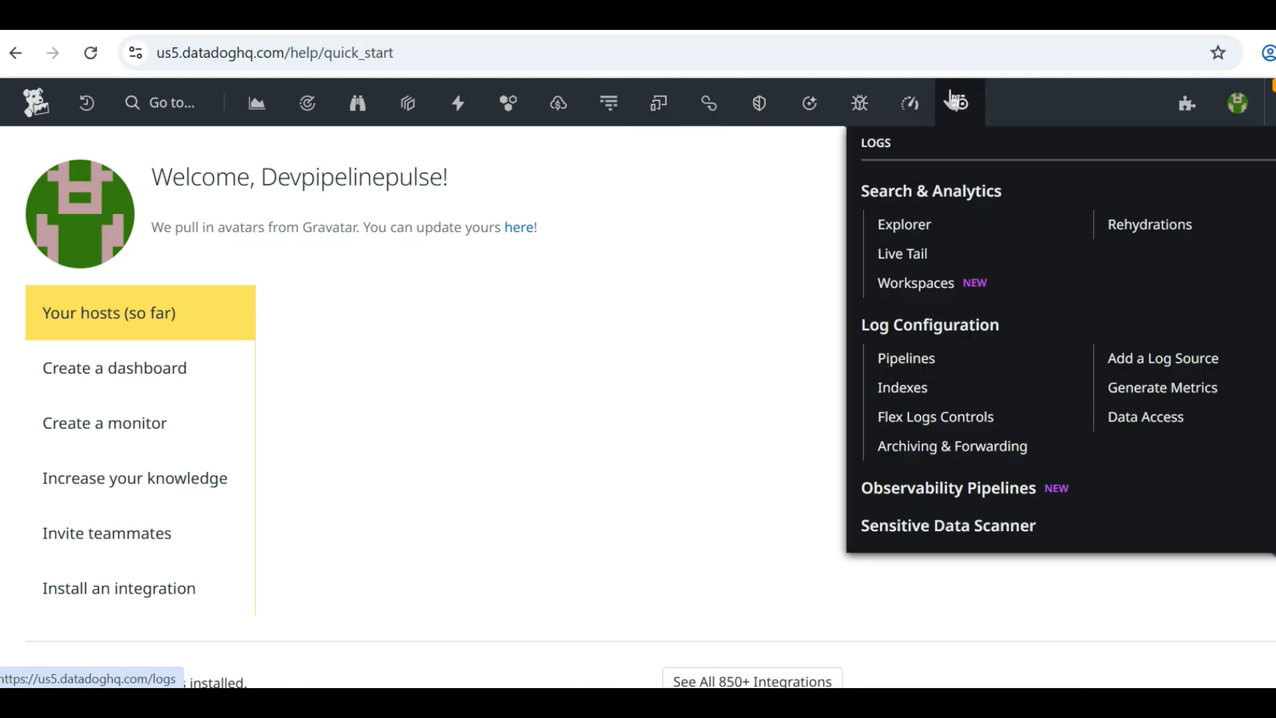
pyautogui.moveTo(908, 112)
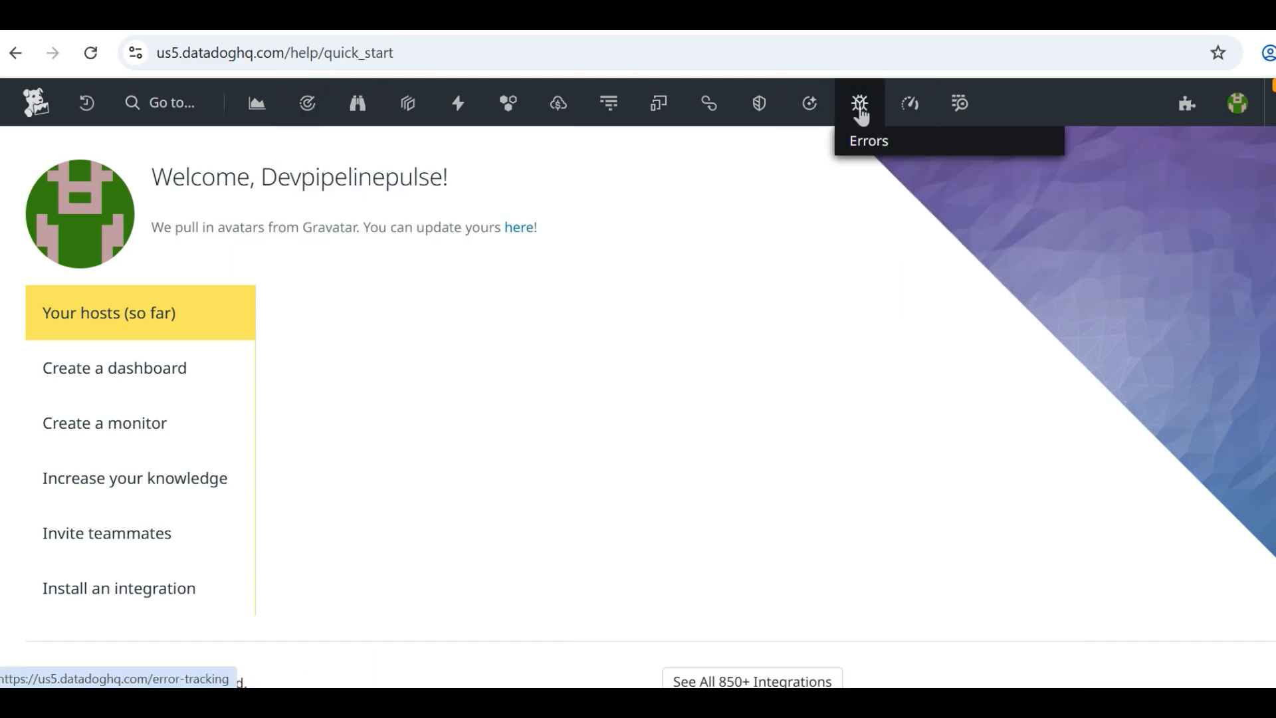
pyautogui.moveTo(761, 108)
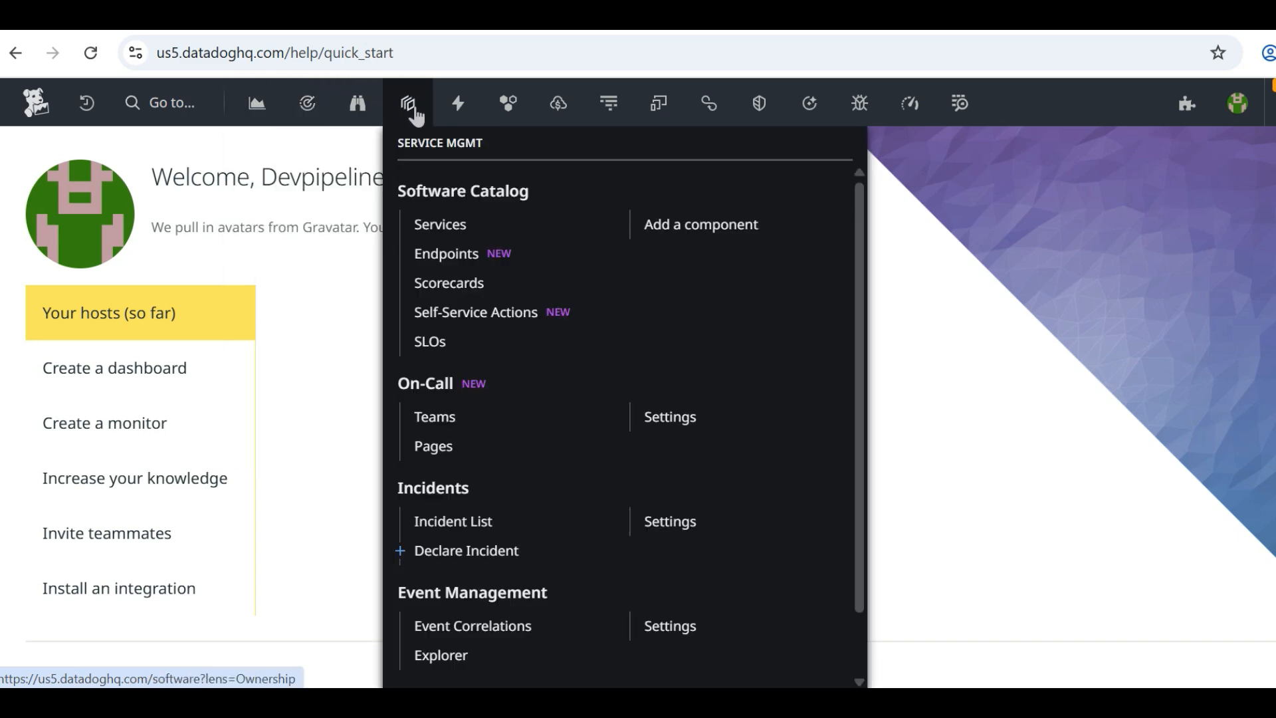
# - Open the Infrastructure host list in Datadog
pyautogui.moveTo(508, 112)
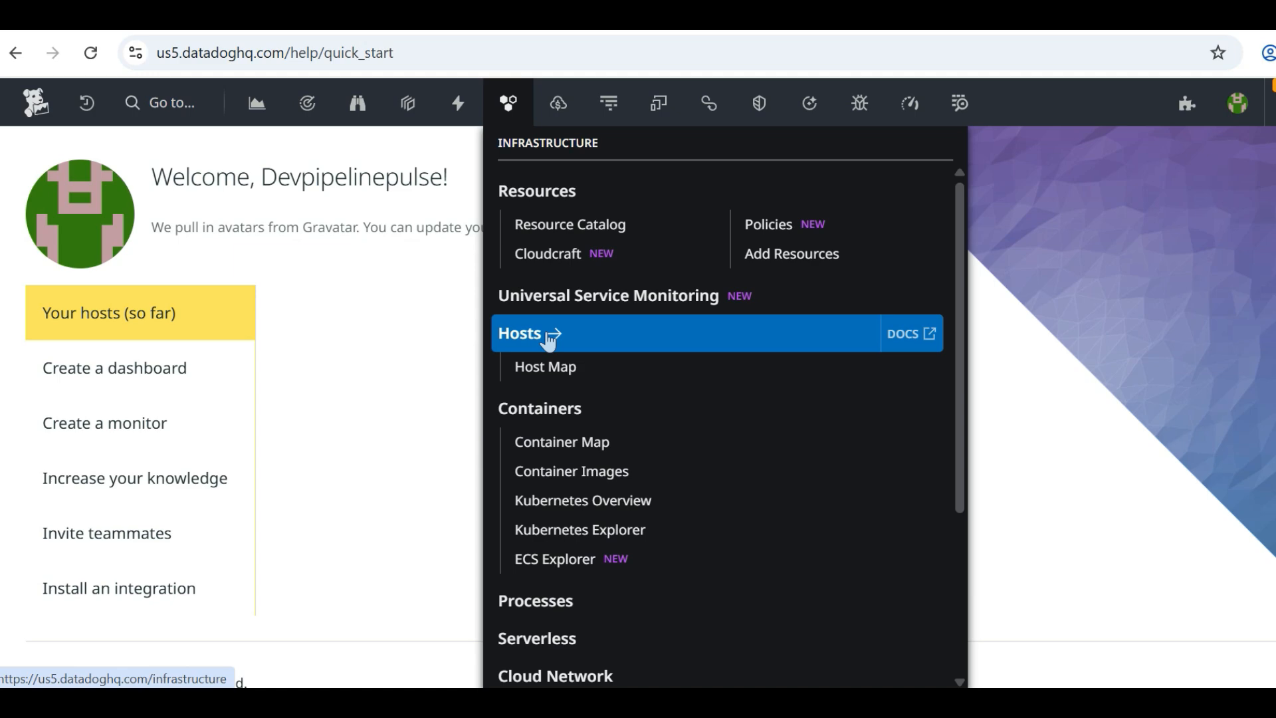
pyautogui.click(547, 339)
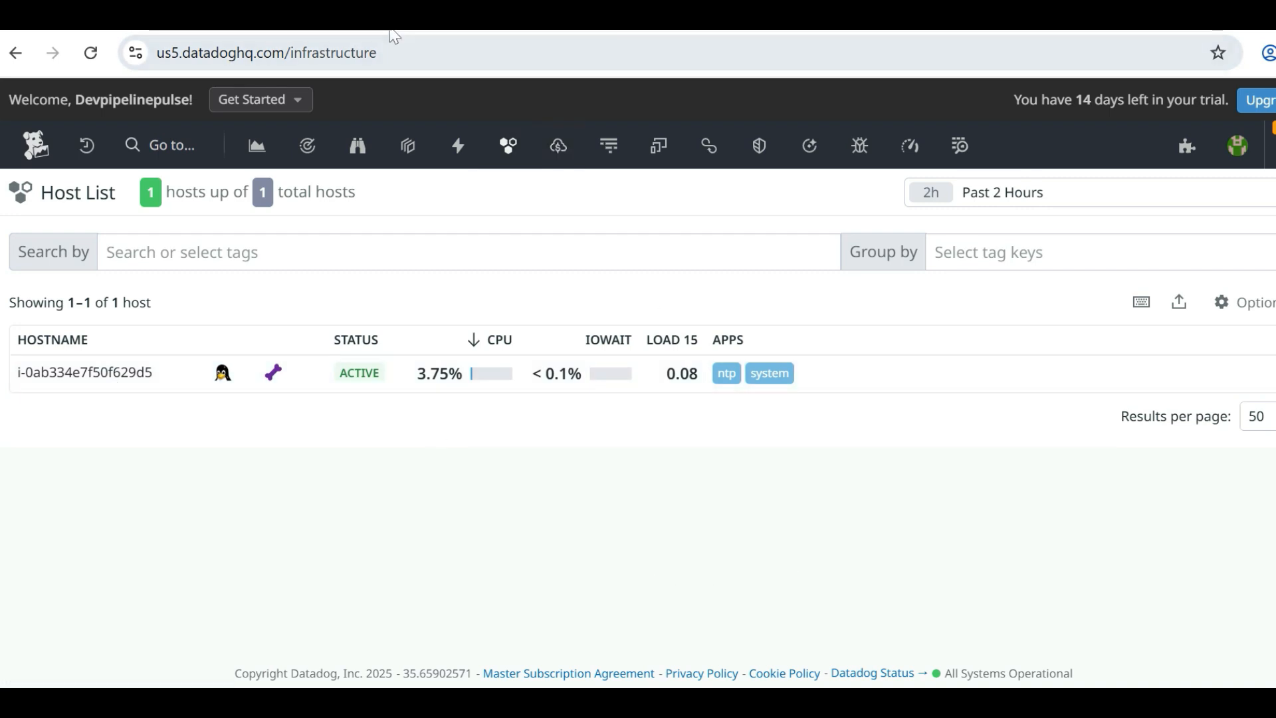
# - Switch back to the EC2 instance's terminal, exit the service status output, and run the hostname command
pyautogui.click(385, 16)
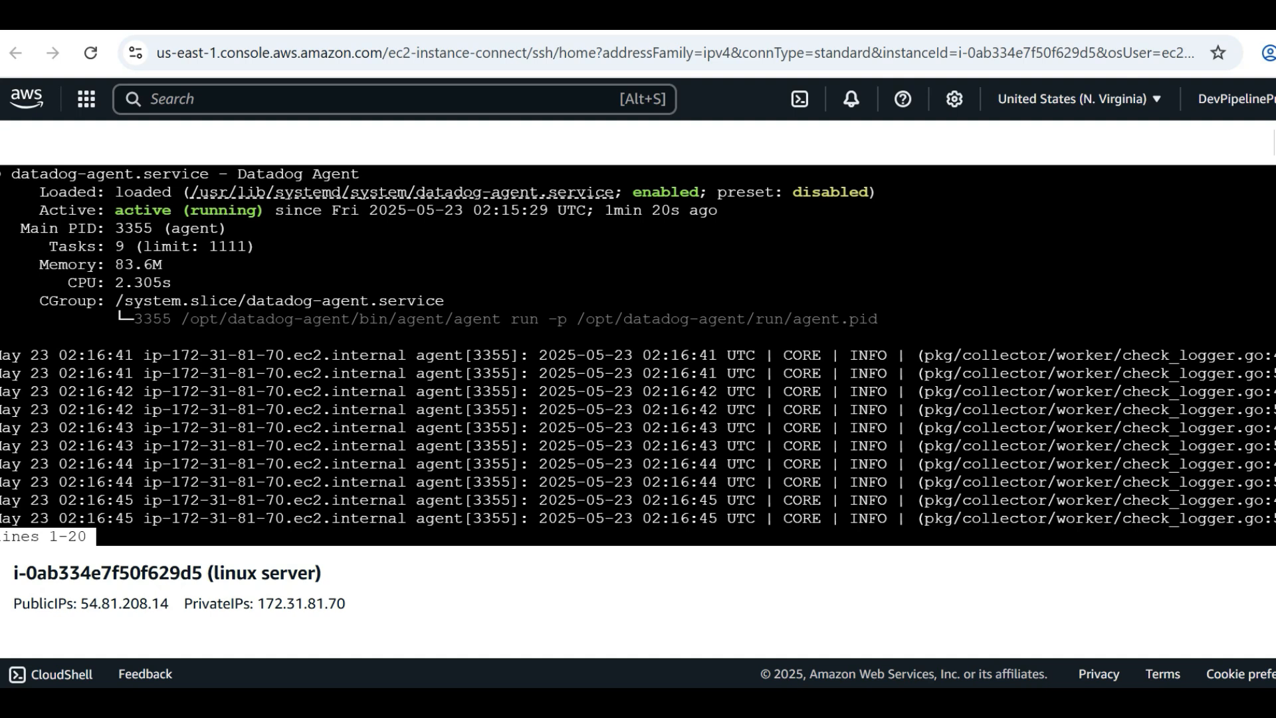
pyautogui.write('q')
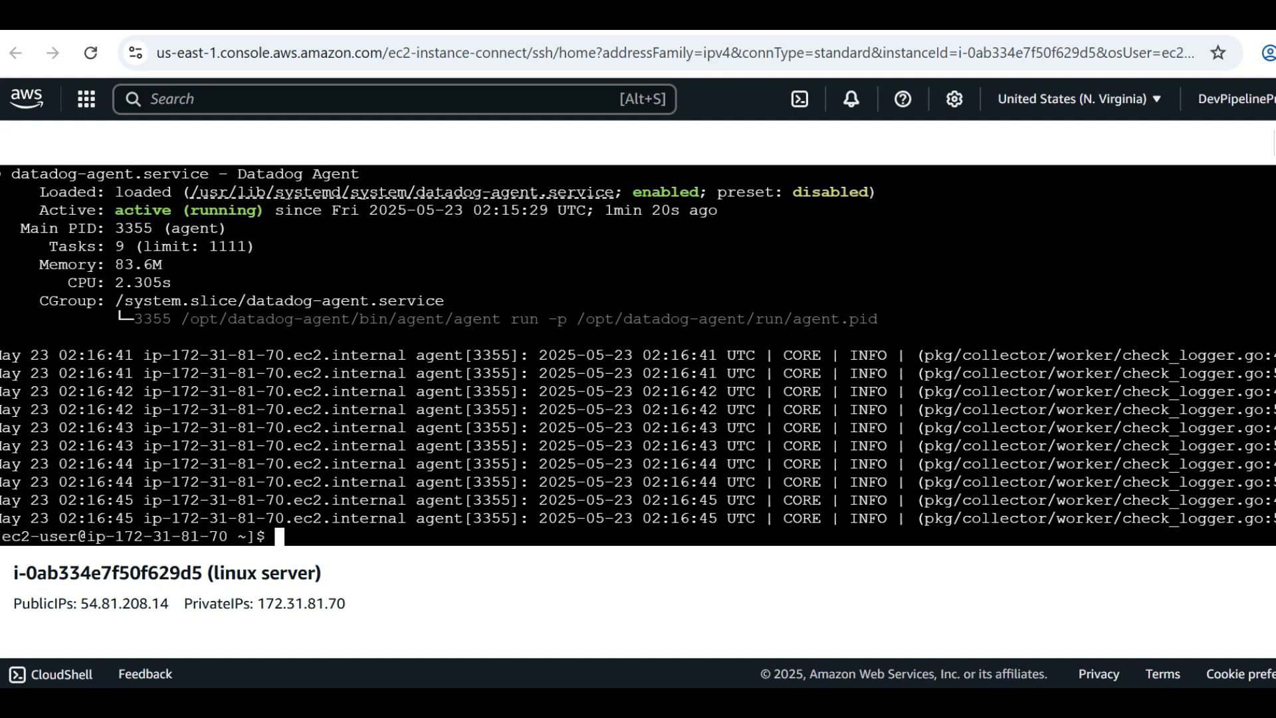
pyautogui.write('hostname')
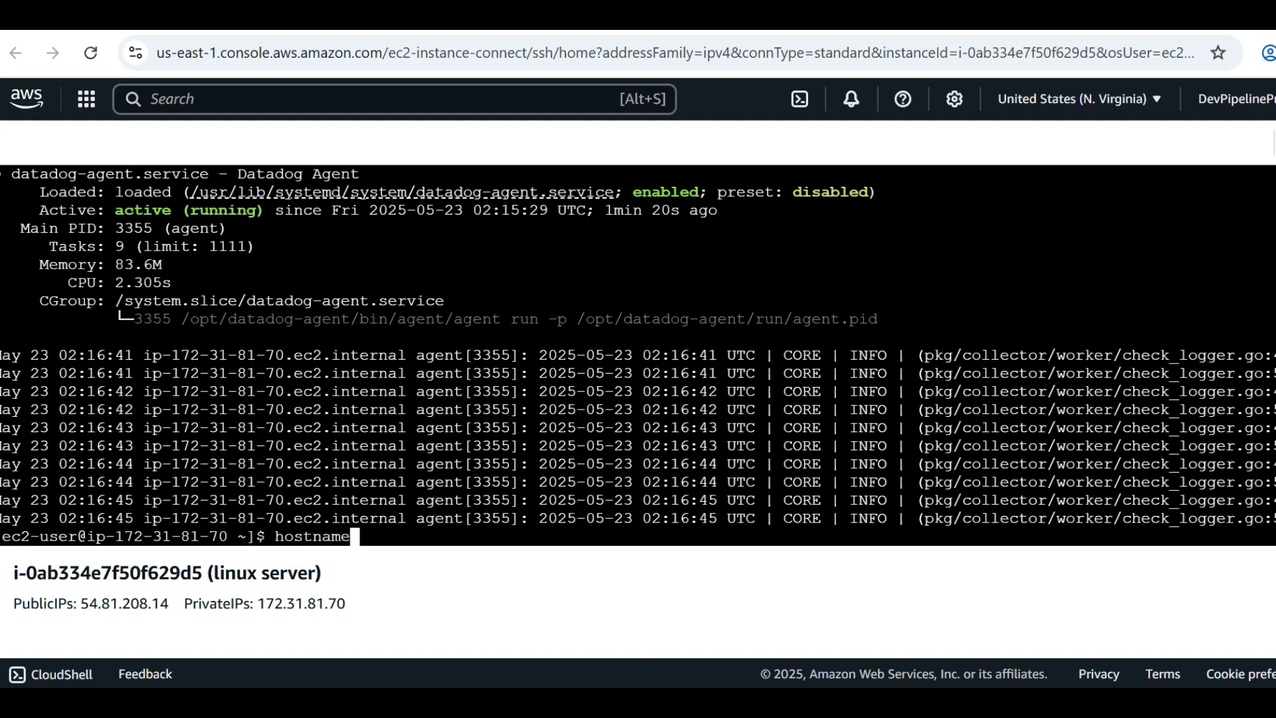
pyautogui.press('Return')
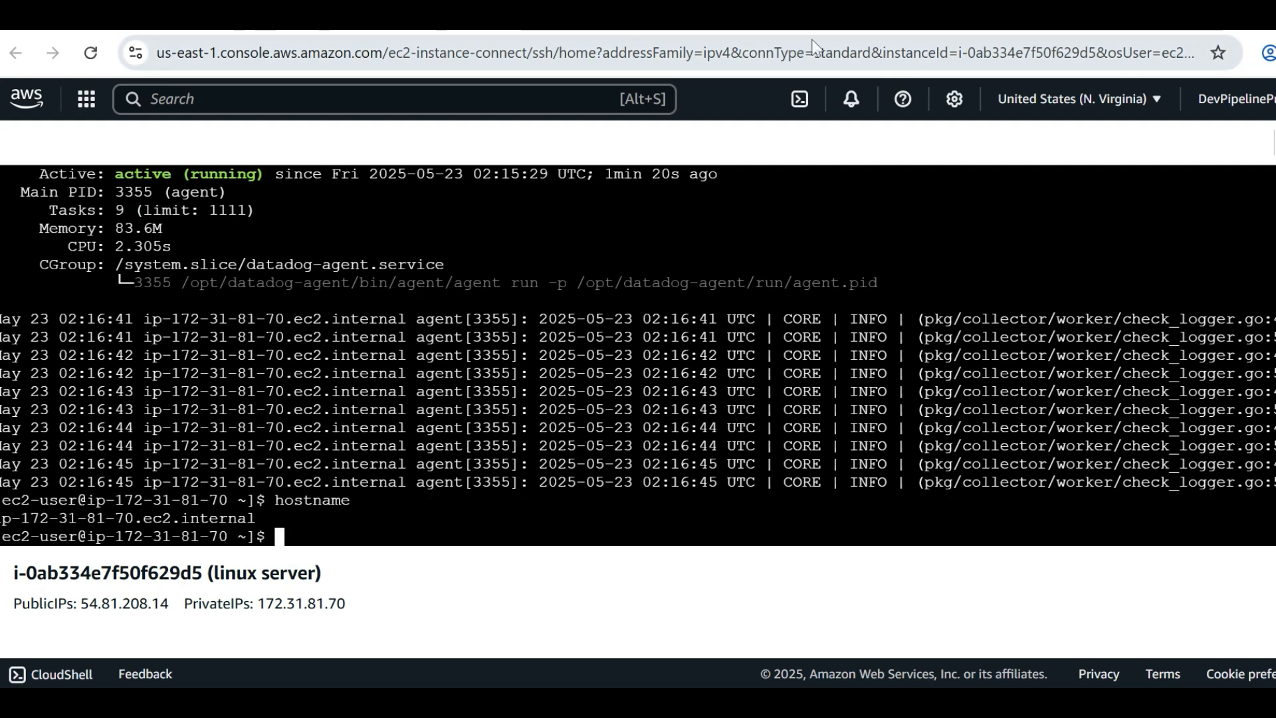
# - Switch to Datadog's Host List, open the EC2 host's details, and compare its hostname and system information with the terminal
pyautogui.moveTo(854, 29)
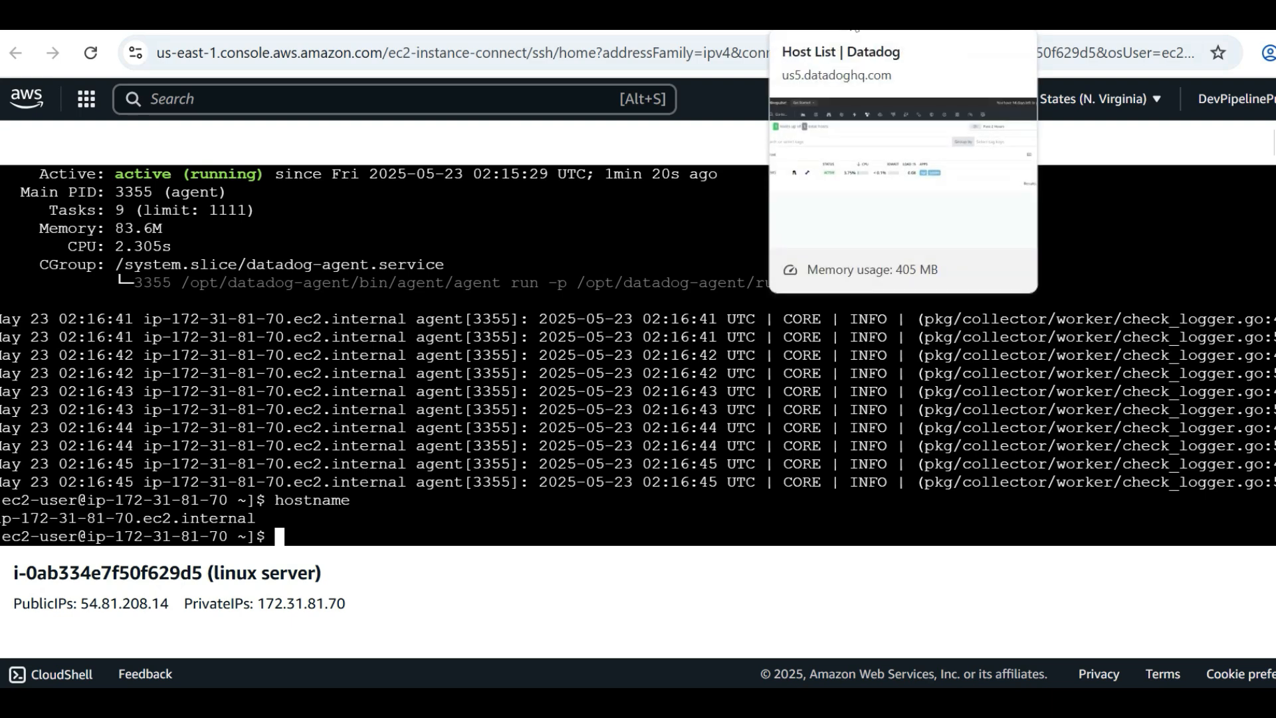
pyautogui.click(854, 29)
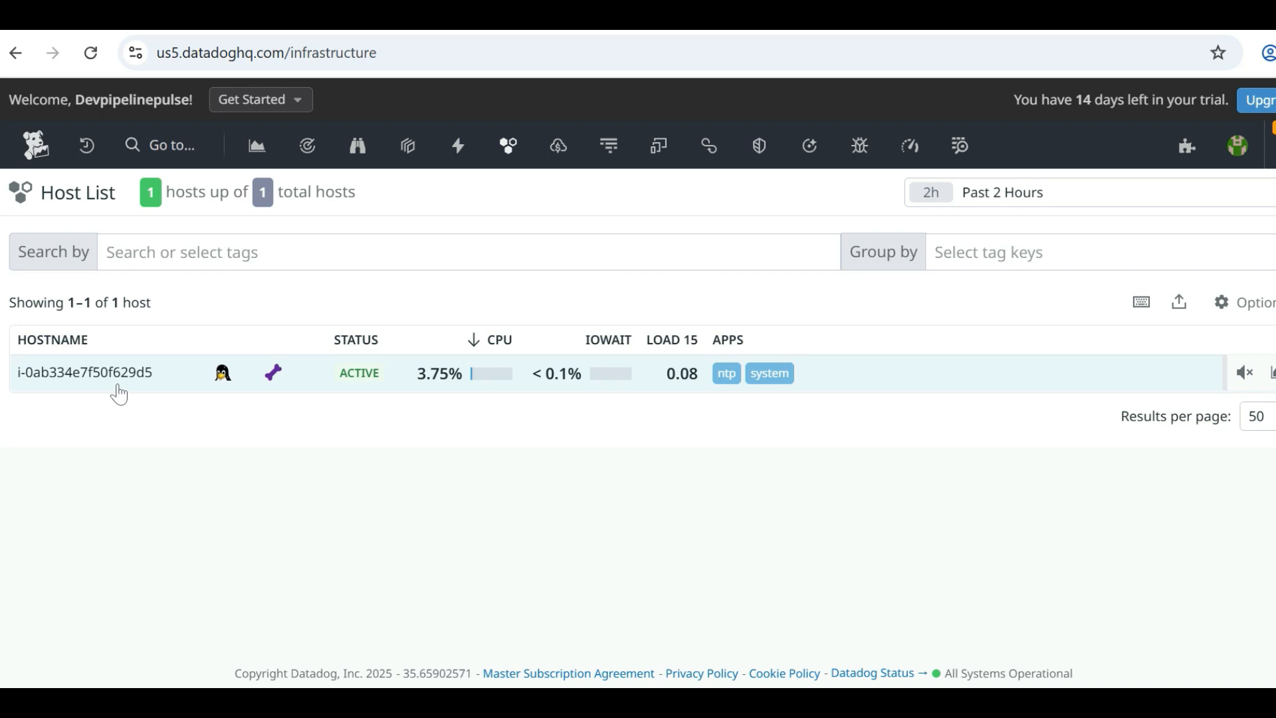
pyautogui.click(85, 375)
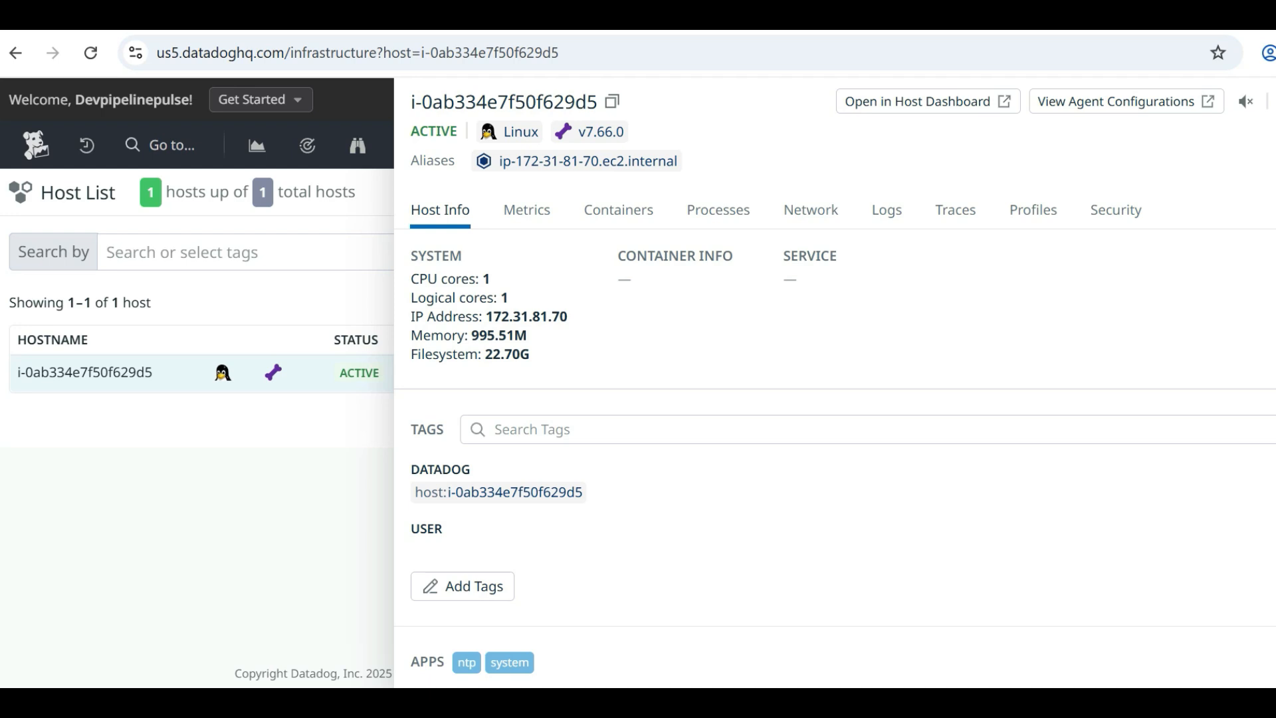
pyautogui.scroll(-3, 576, 523)
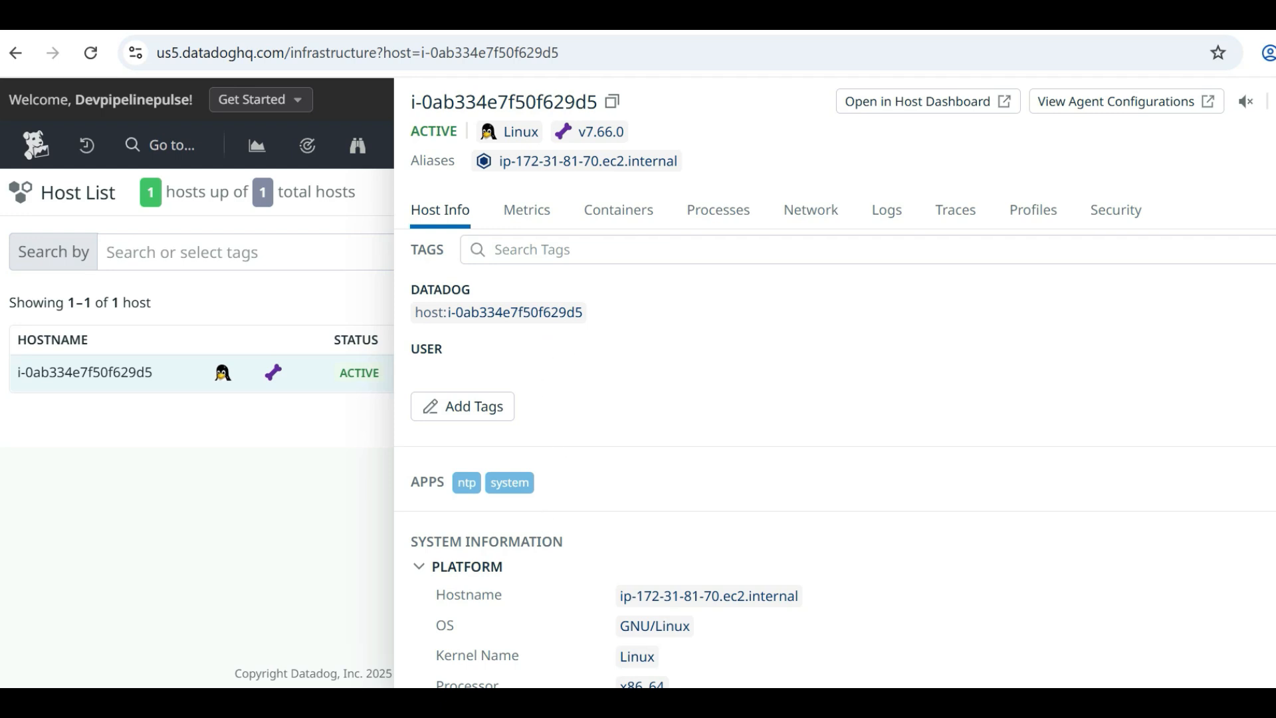
pyautogui.scroll(-2, 547, 556)
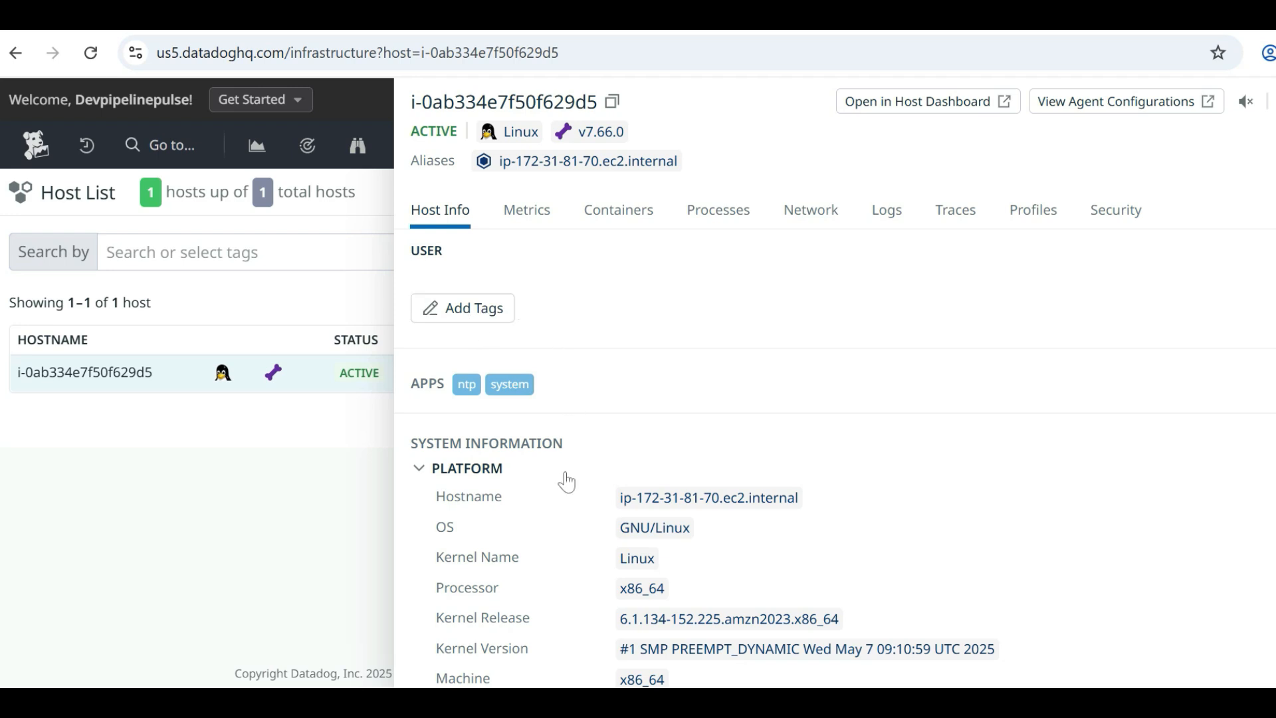
pyautogui.scroll(2, 535, 545)
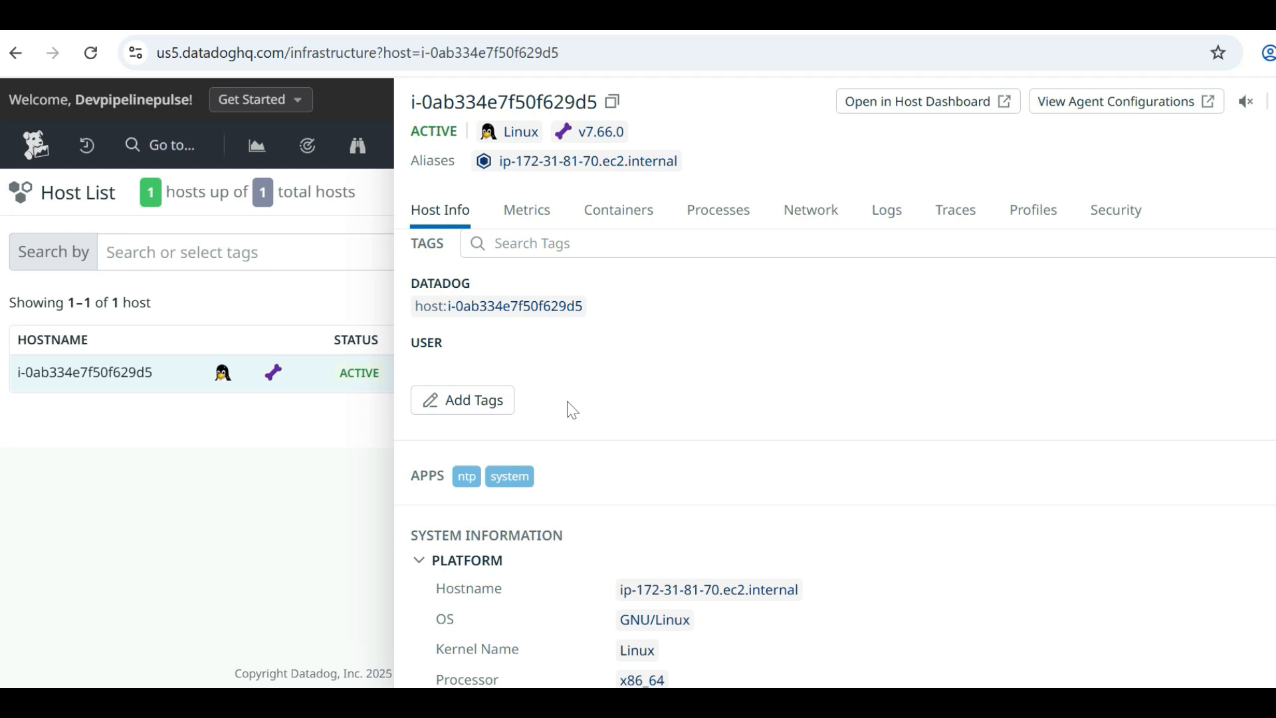
pyautogui.scroll(-1, 572, 410)
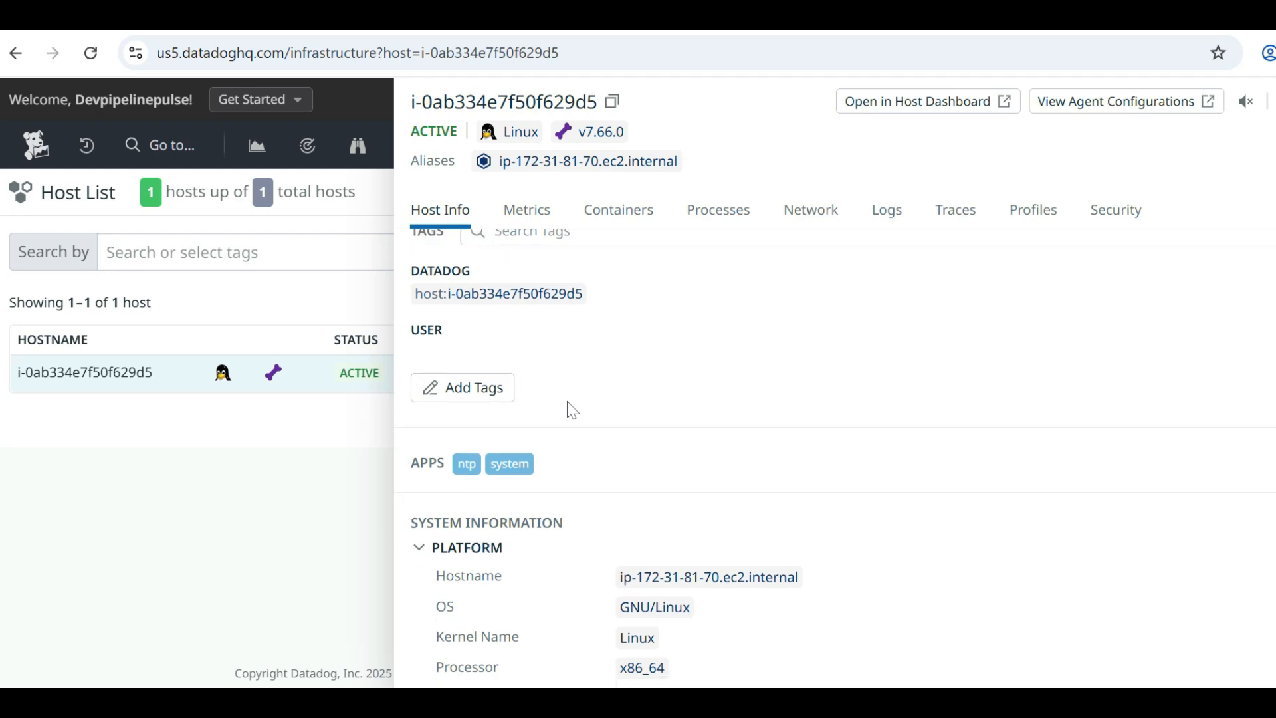
pyautogui.scroll(-4, 572, 410)
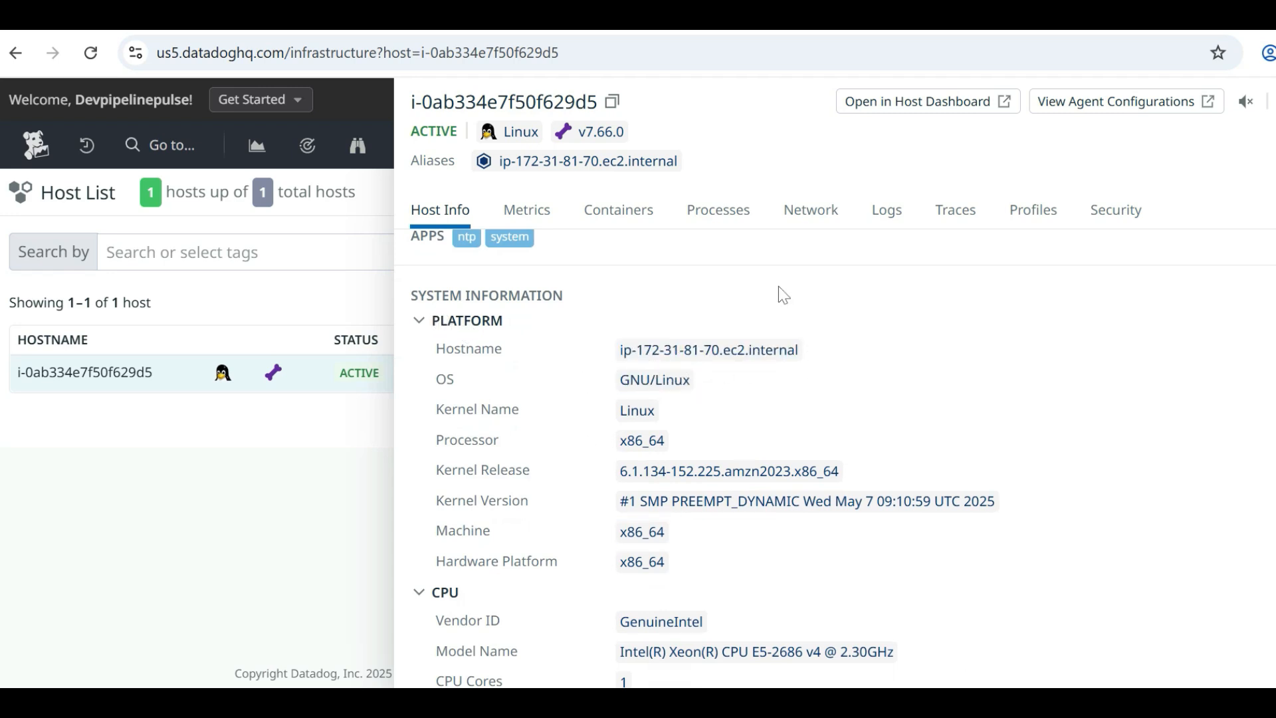
pyautogui.click(464, 29)
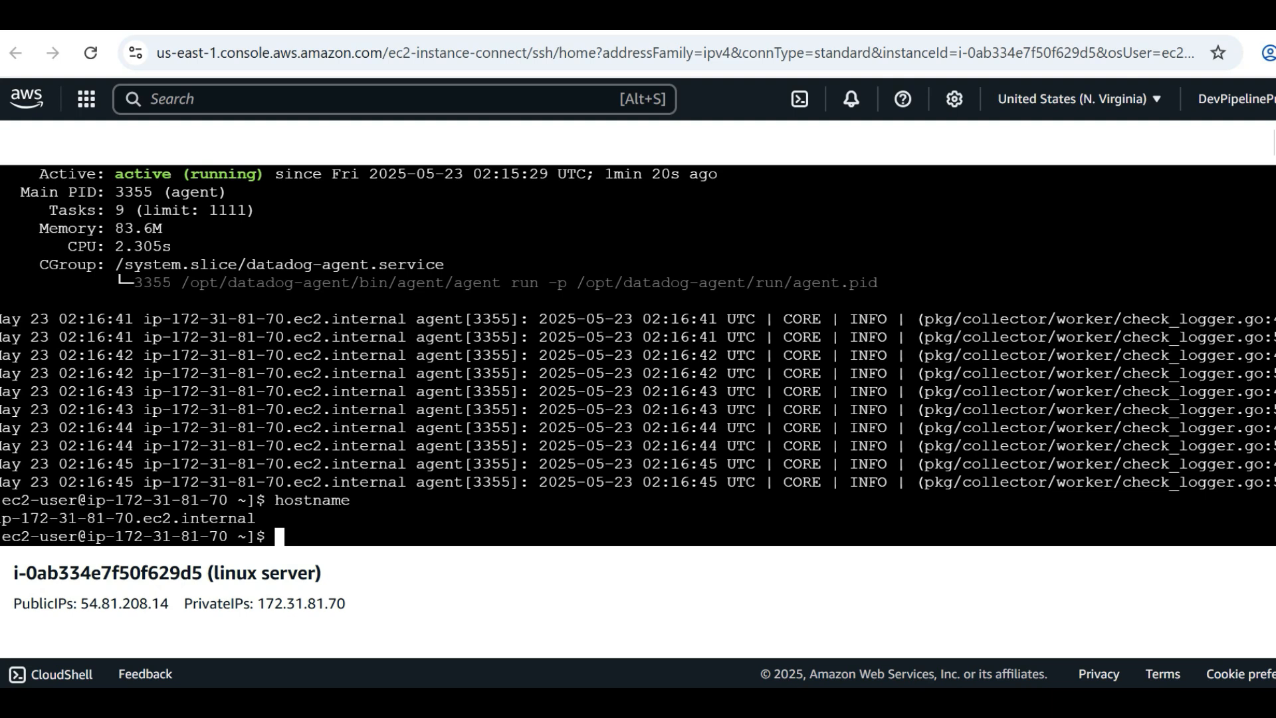
pyautogui.click(869, 29)
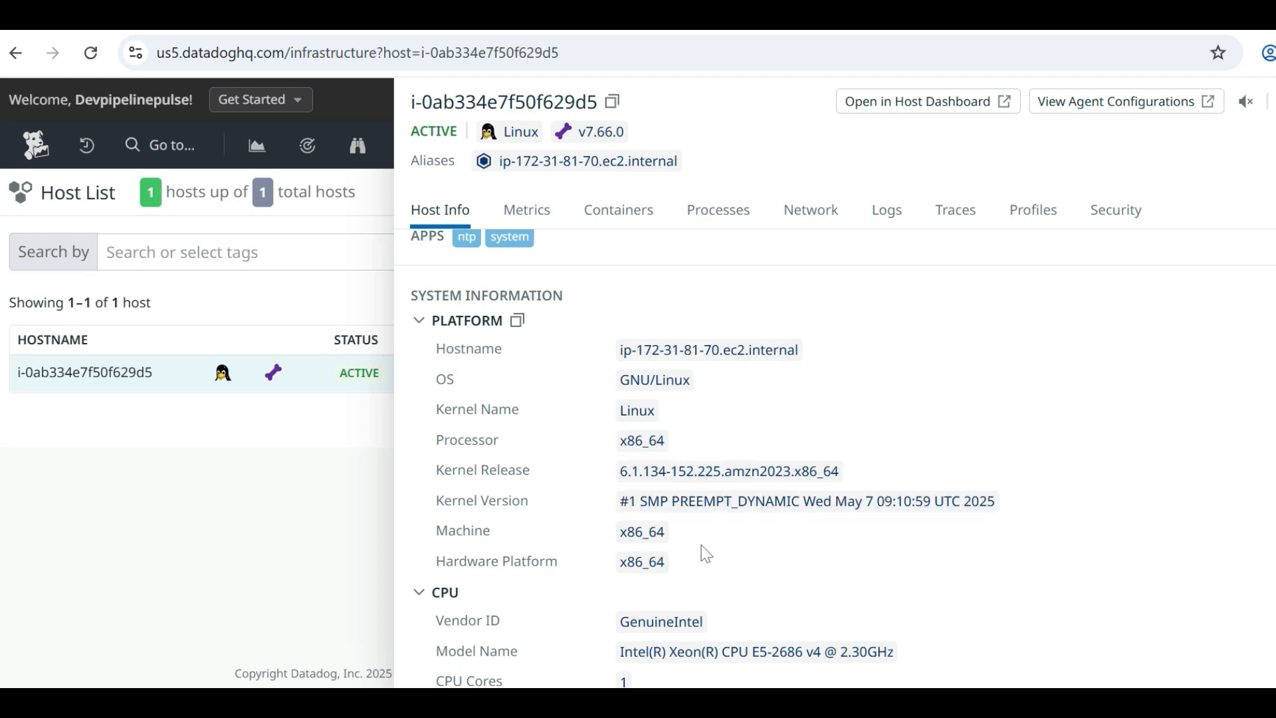
# - Review the CPU, network and memory details in the EC2 host's system information
pyautogui.scroll(-2, 704, 566)
pyautogui.scroll(-5, 704, 566)
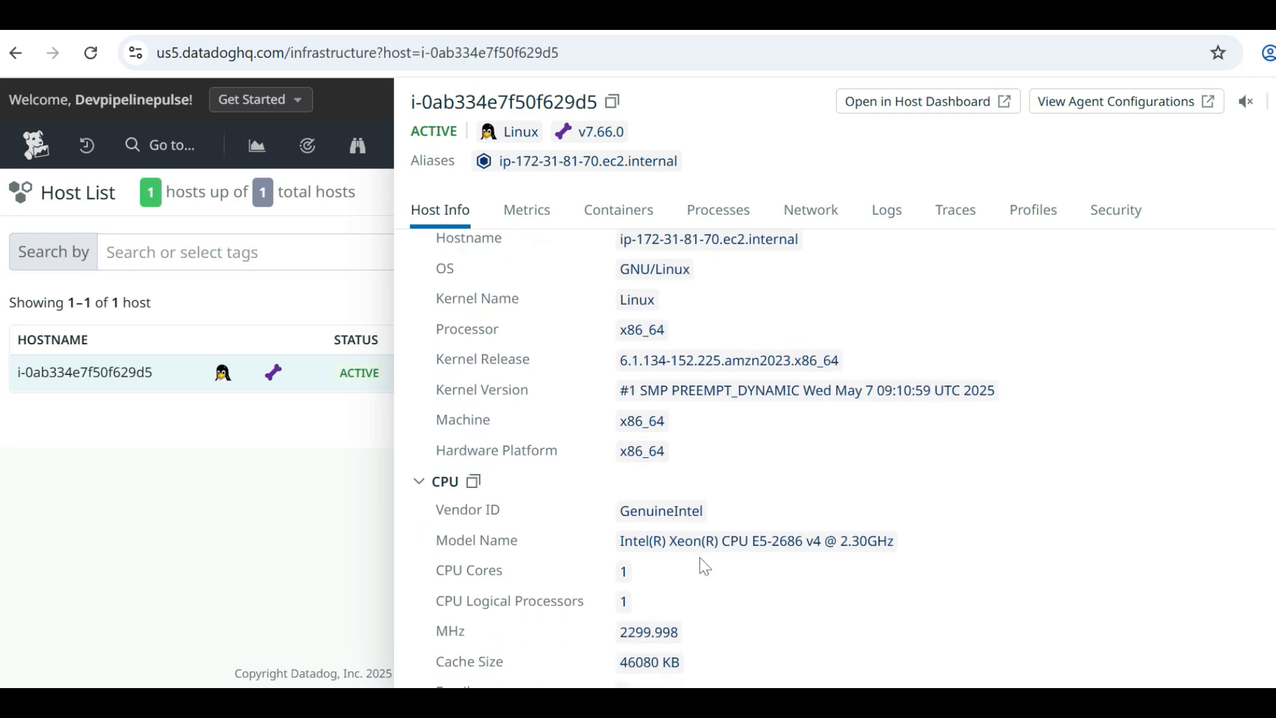
pyautogui.scroll(-2, 705, 566)
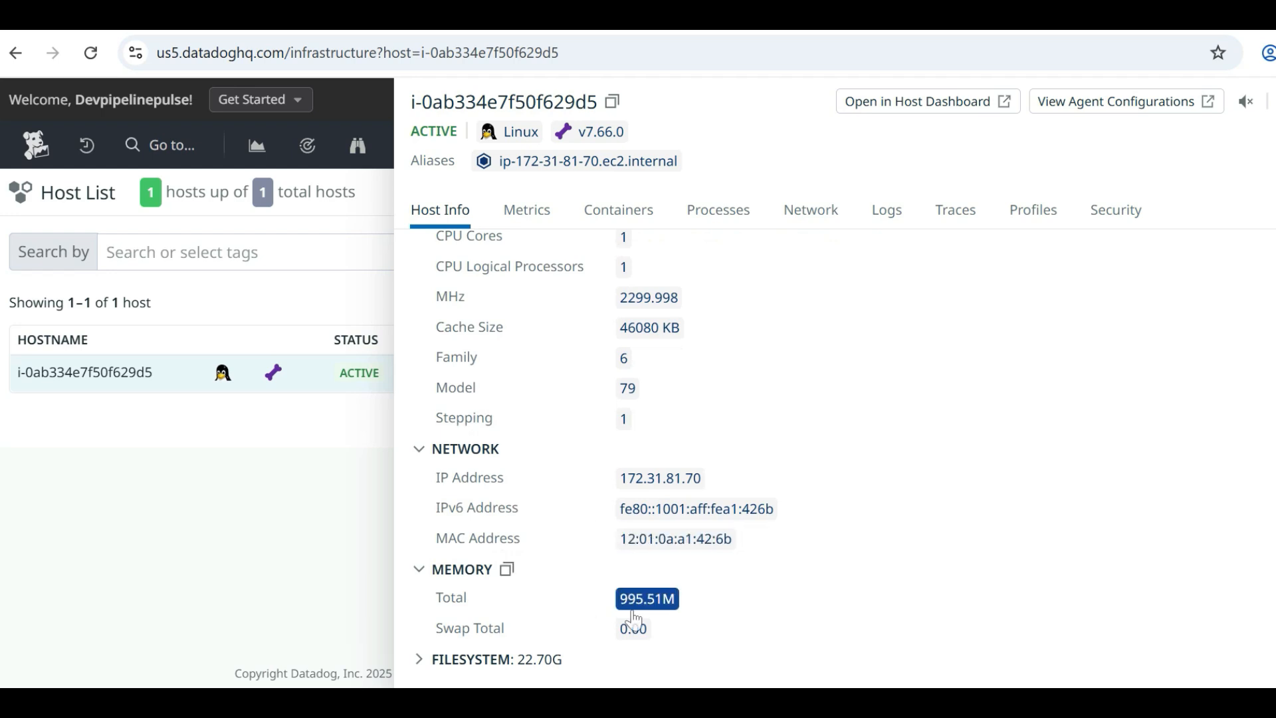
# - Look through the host's Metrics, Containers, Processes, Network, Logs, Profiles and Security sections
pyautogui.click(533, 223)
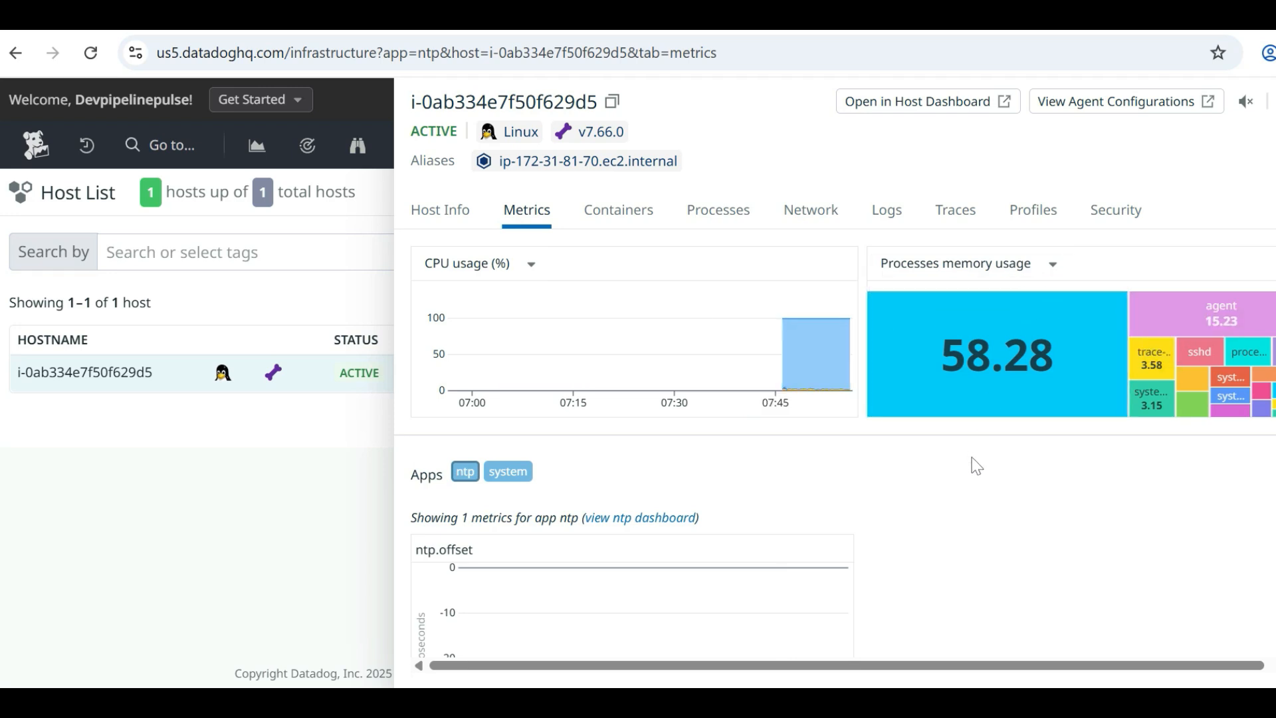
pyautogui.click(634, 226)
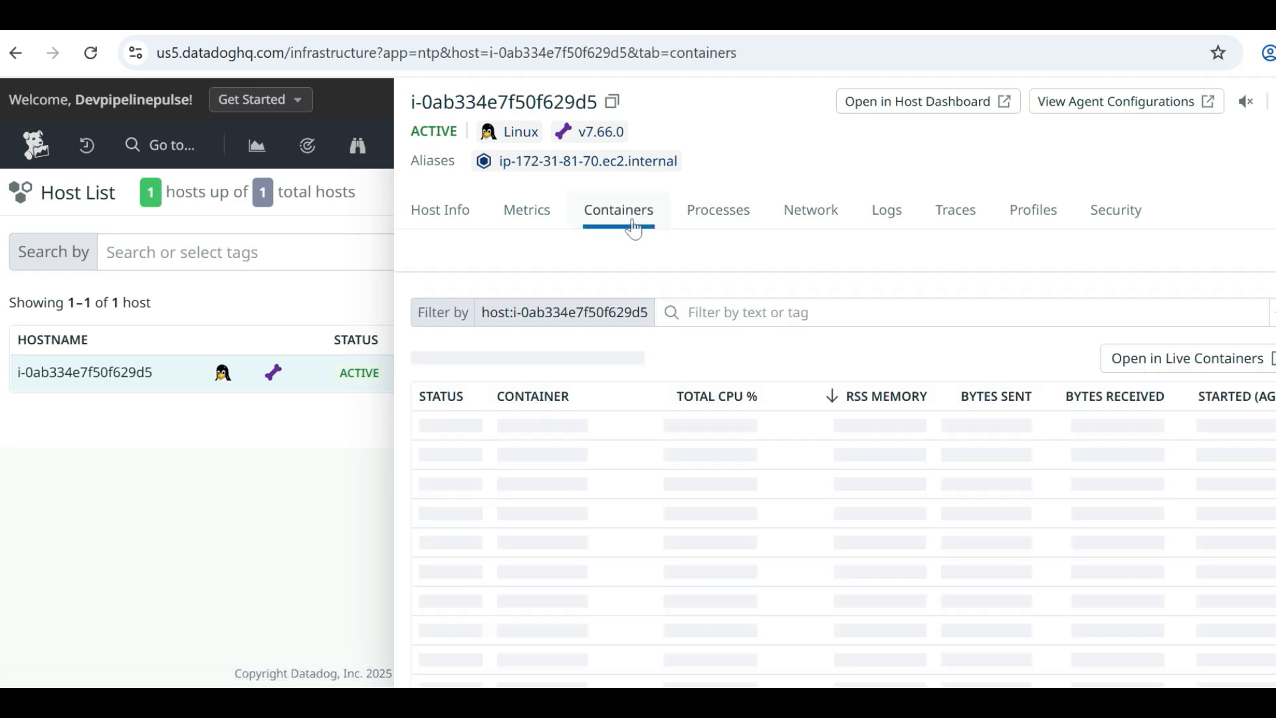
pyautogui.click(733, 225)
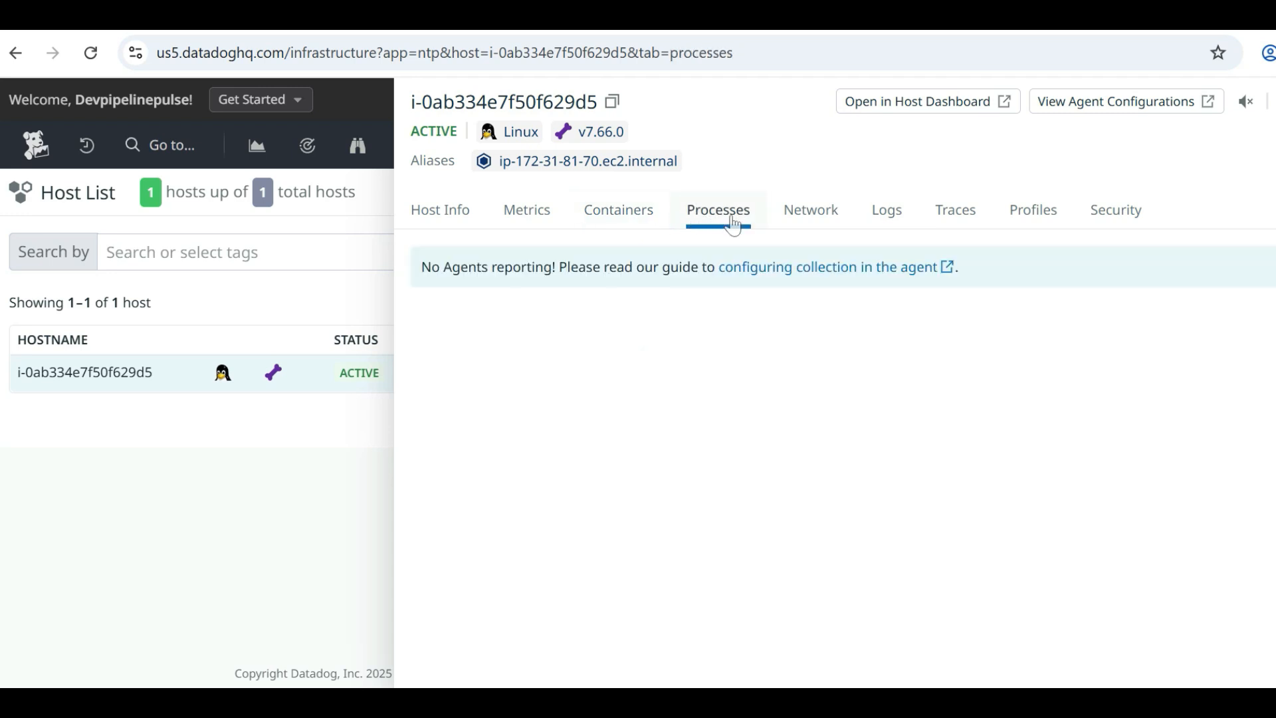
pyautogui.click(821, 224)
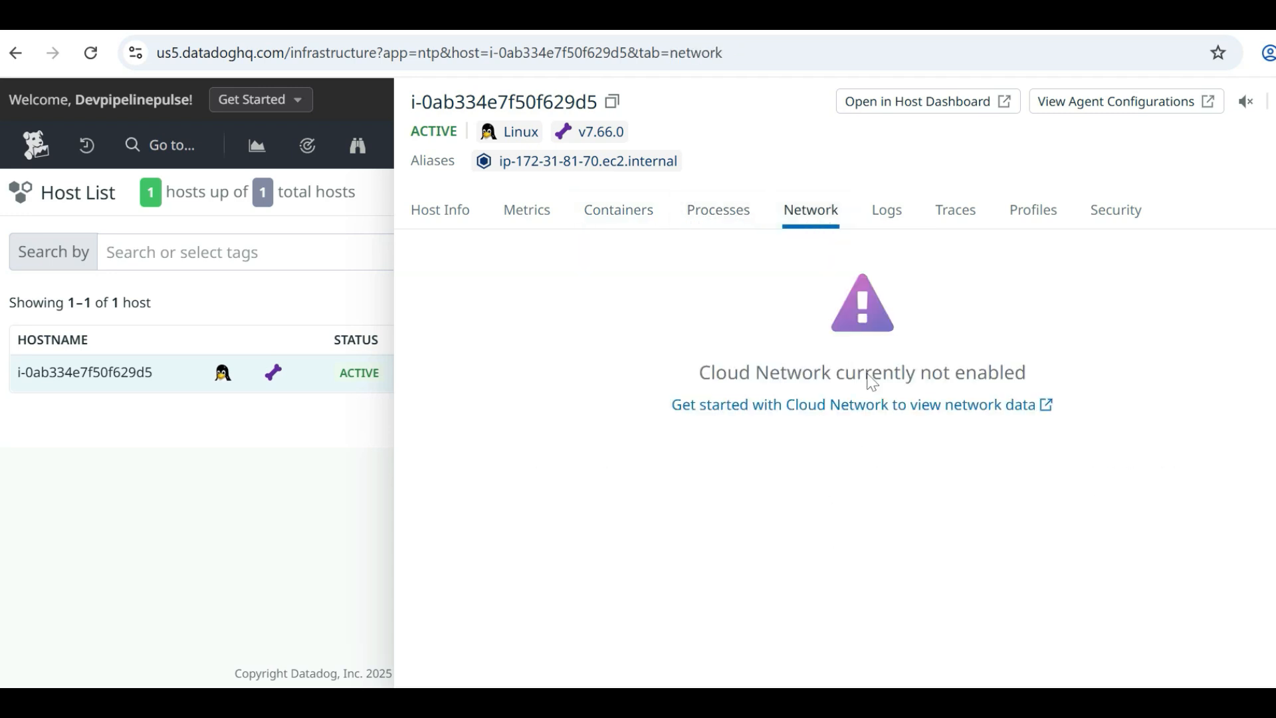
pyautogui.click(888, 225)
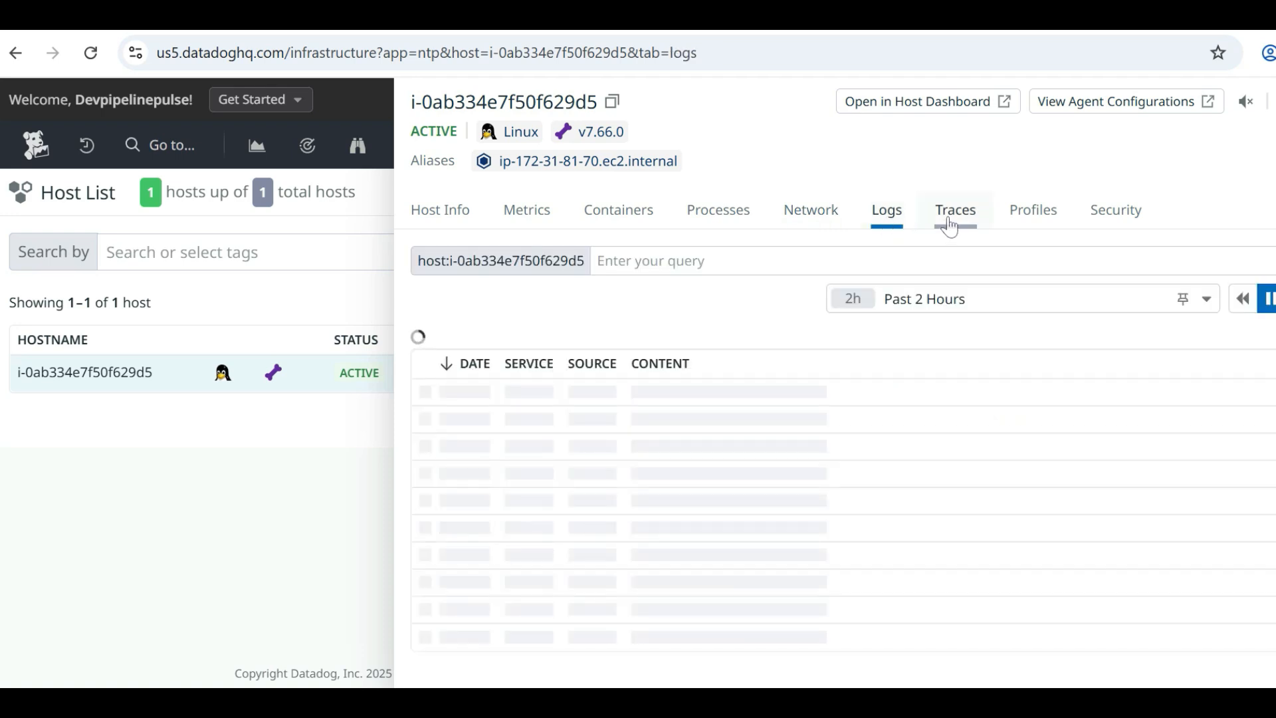
pyautogui.click(1049, 229)
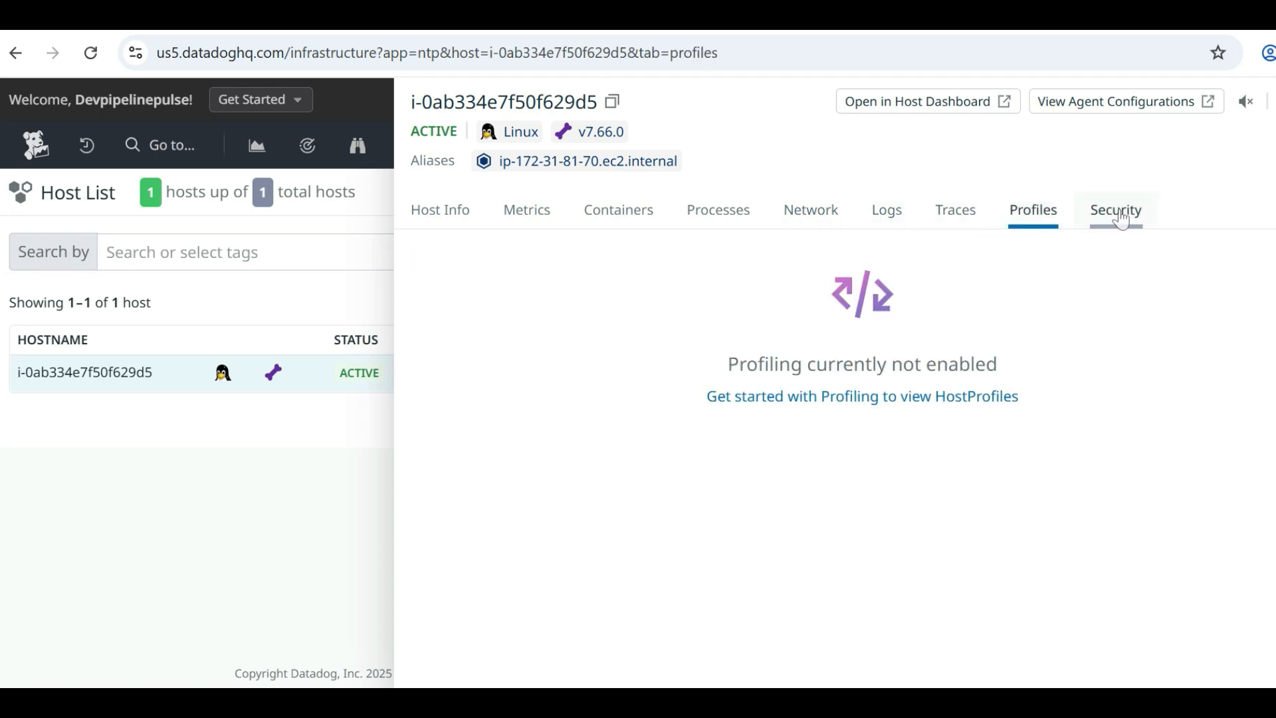
pyautogui.click(1133, 223)
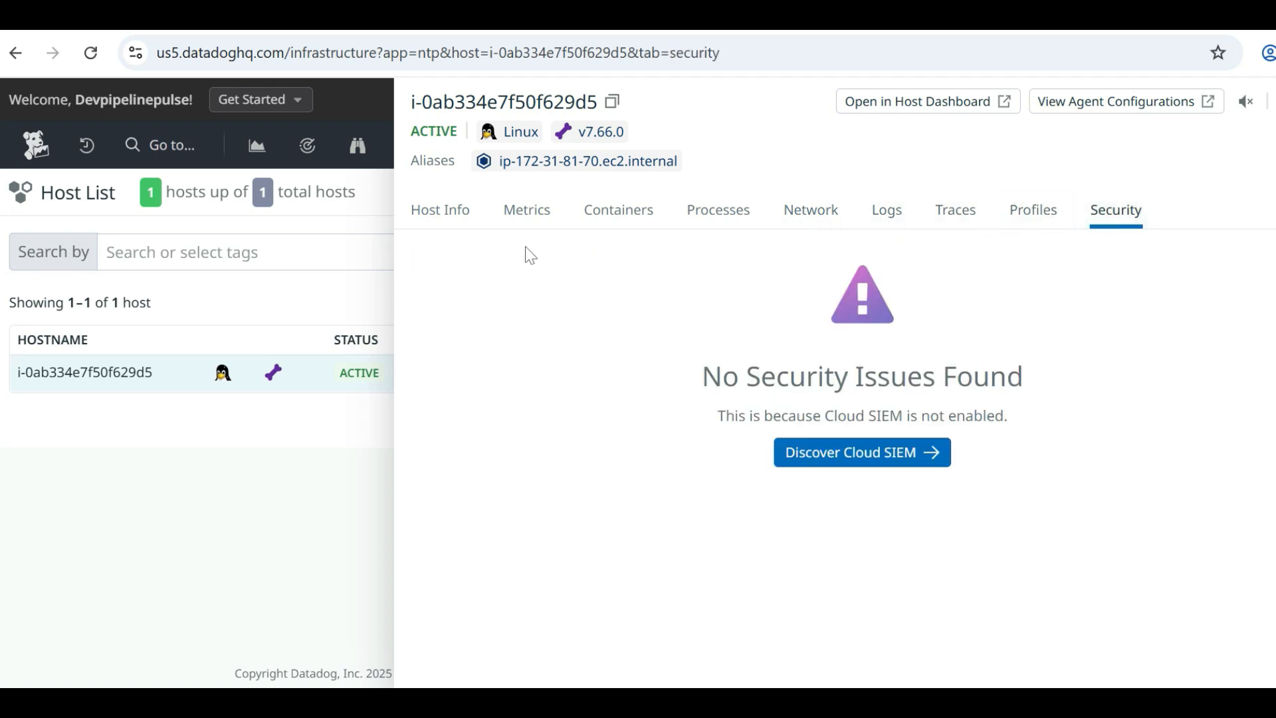
# - Revisit the host's Host Info and Containers sections, ending on its Metrics
pyautogui.click(432, 222)
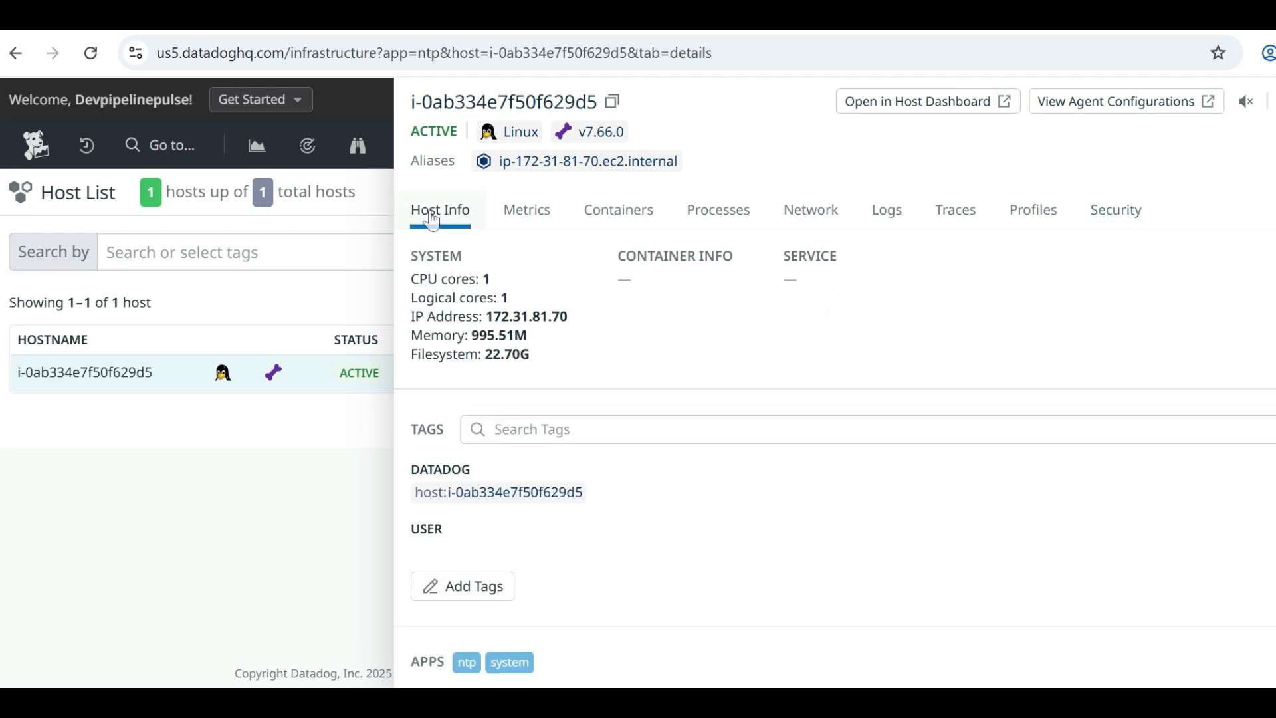
pyautogui.click(533, 224)
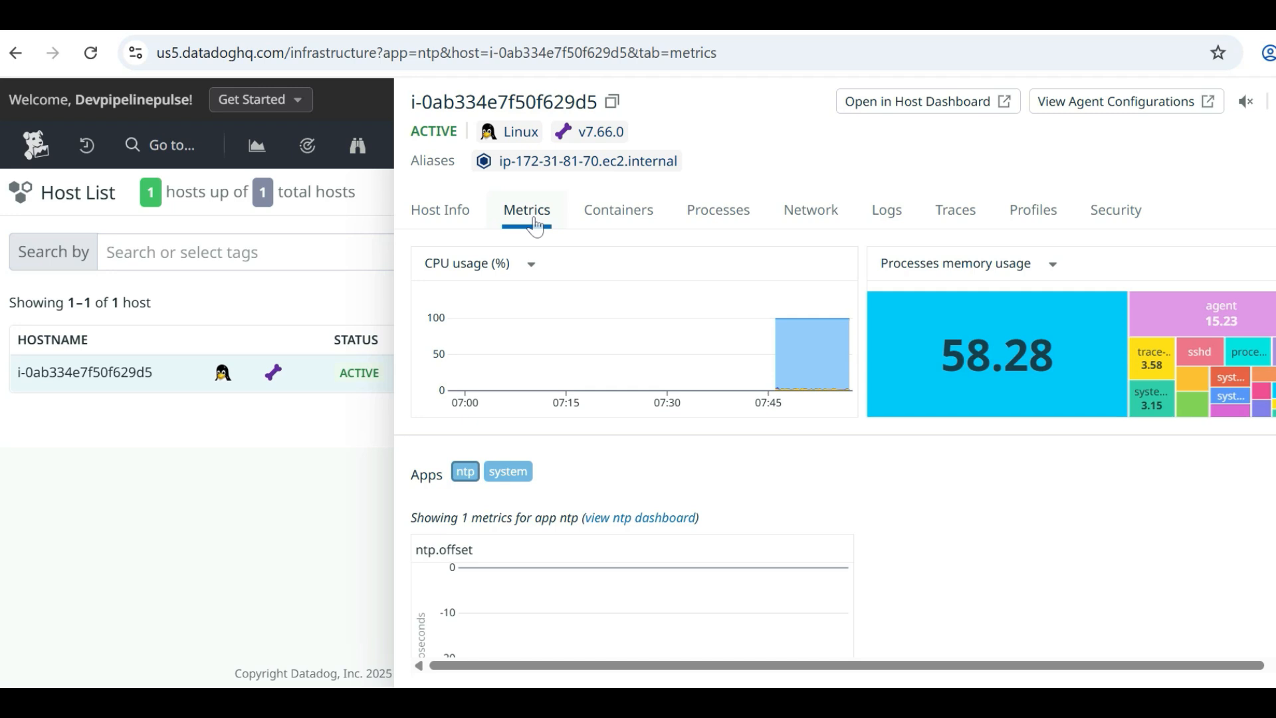
pyautogui.click(625, 223)
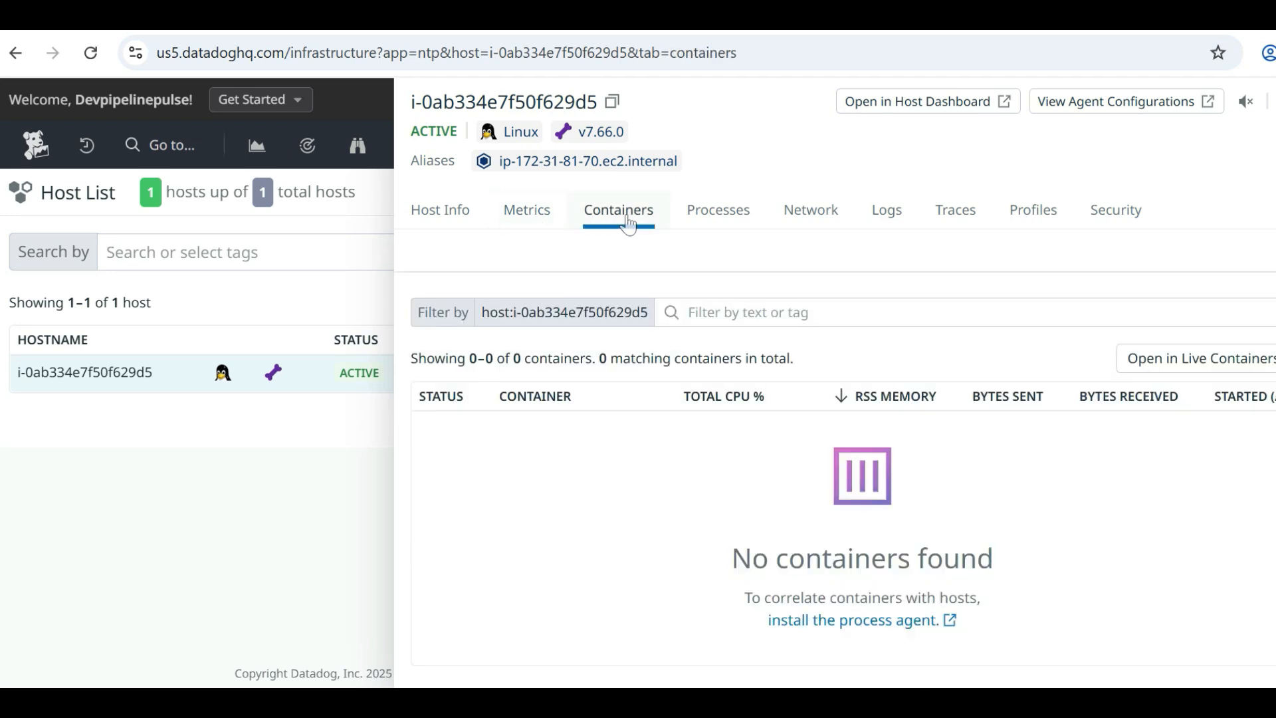
pyautogui.click(532, 218)
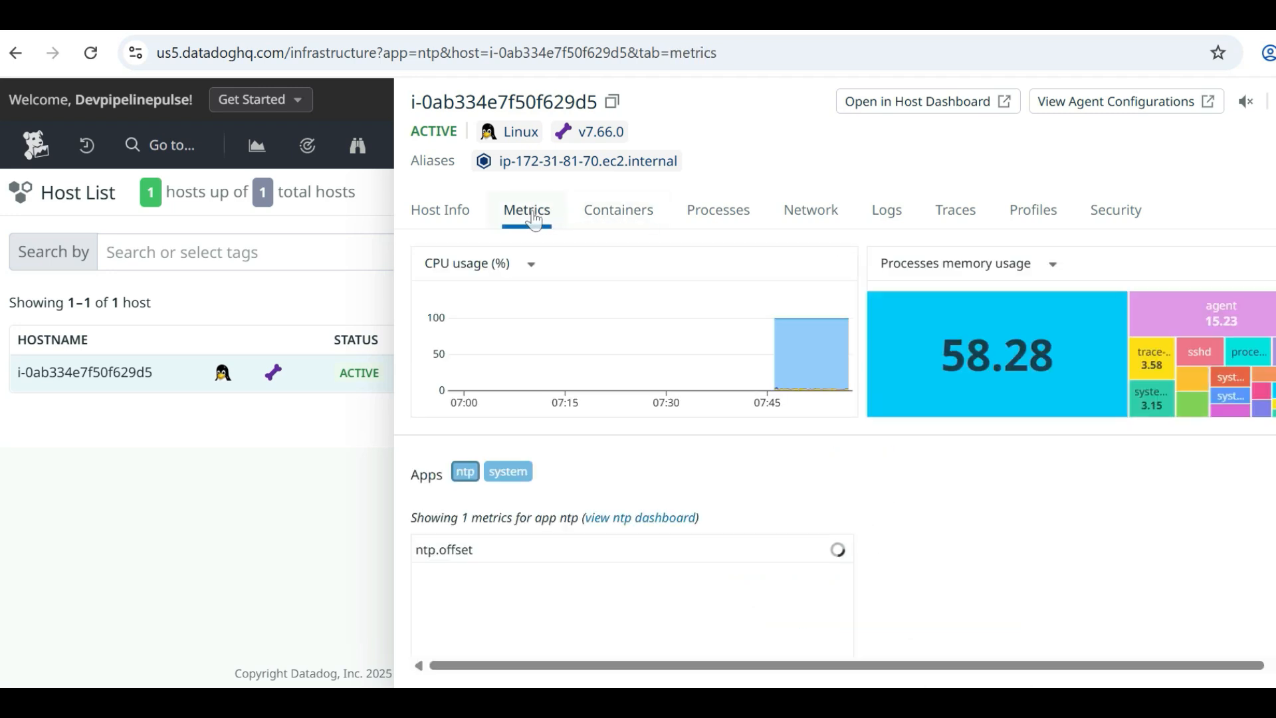
# - Open the EC2 host's full dashboard and inspect its CPU usage, load average and memory graphs
pyautogui.click(940, 106)
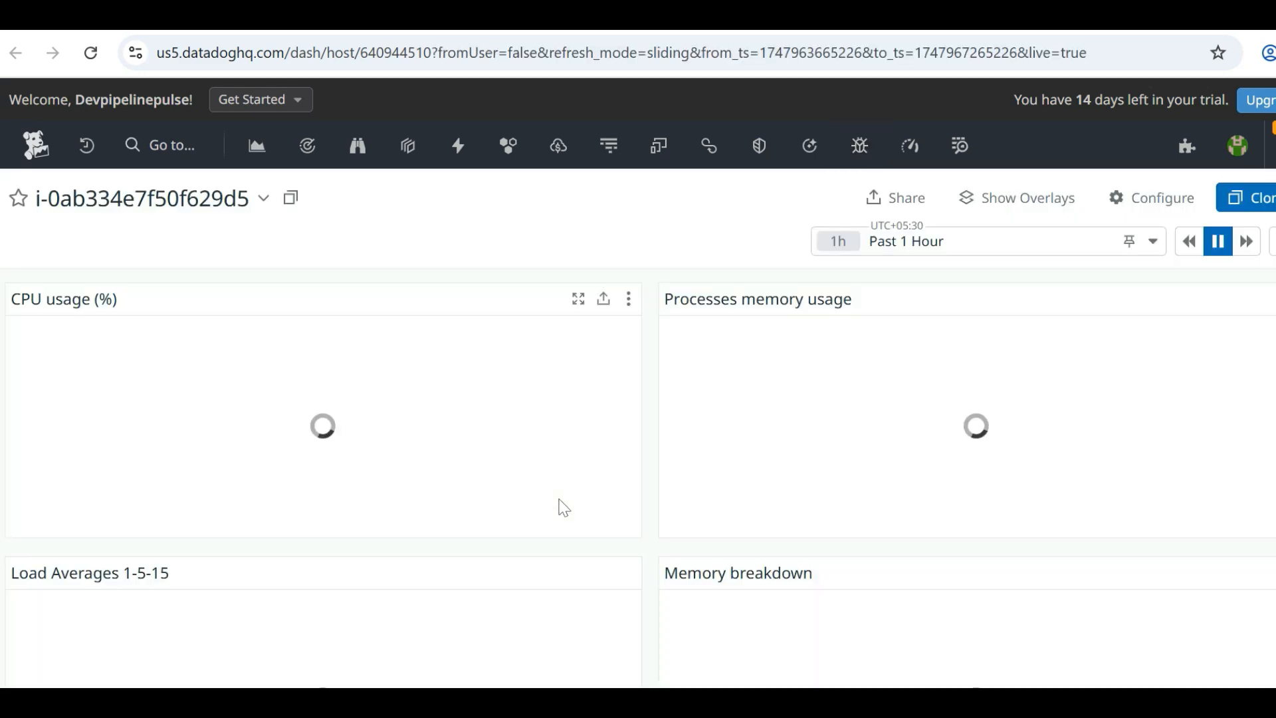
pyautogui.scroll(-2, 564, 508)
pyautogui.scroll(-2, 564, 507)
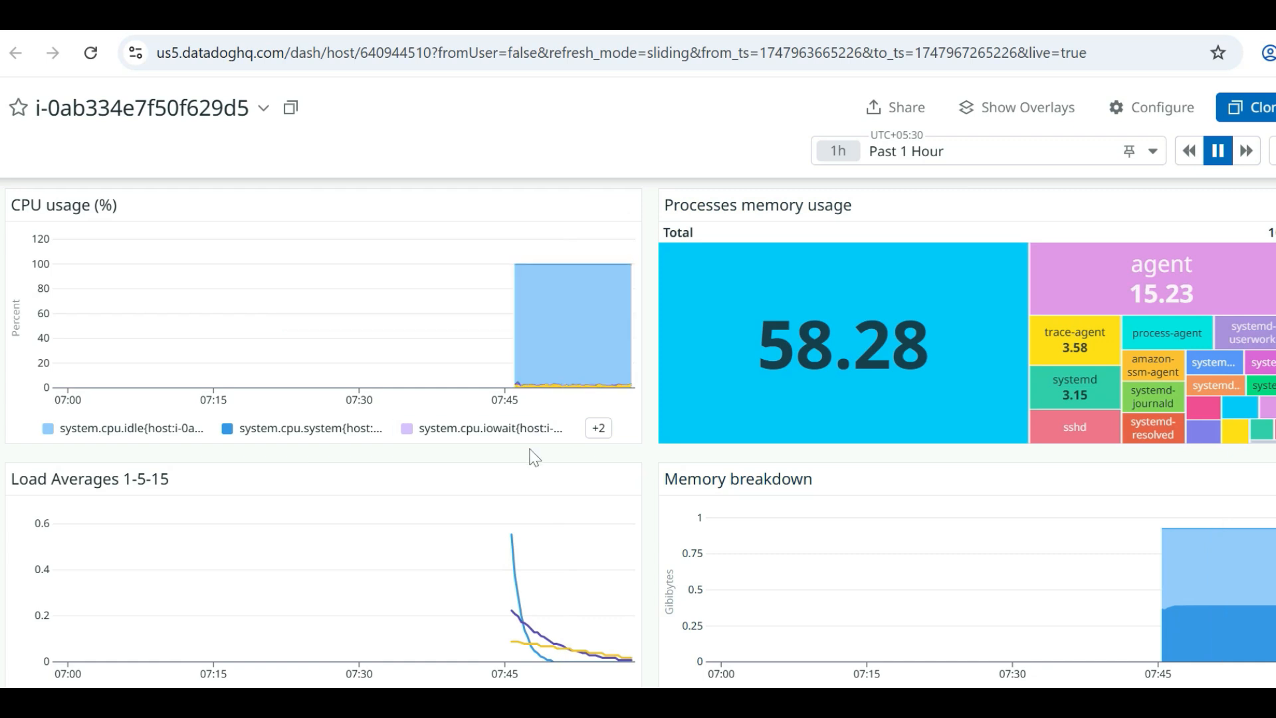
pyautogui.scroll(-3, 530, 454)
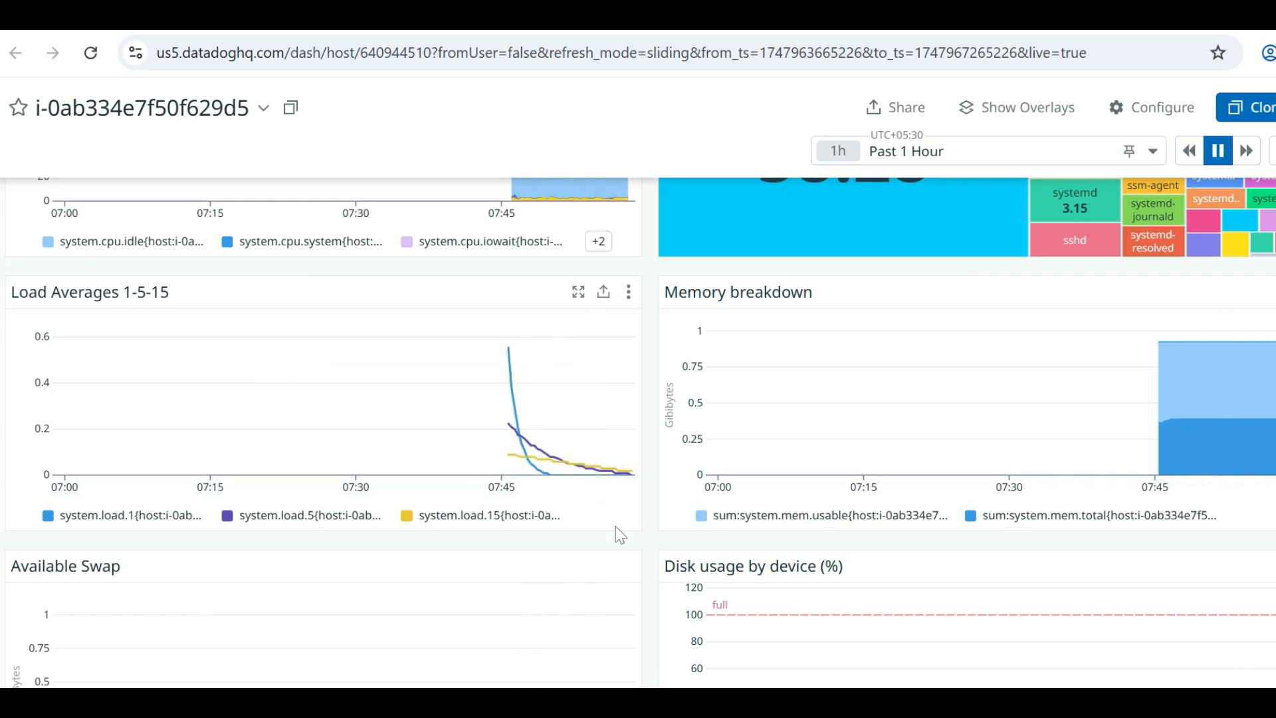
pyautogui.scroll(4, 578, 515)
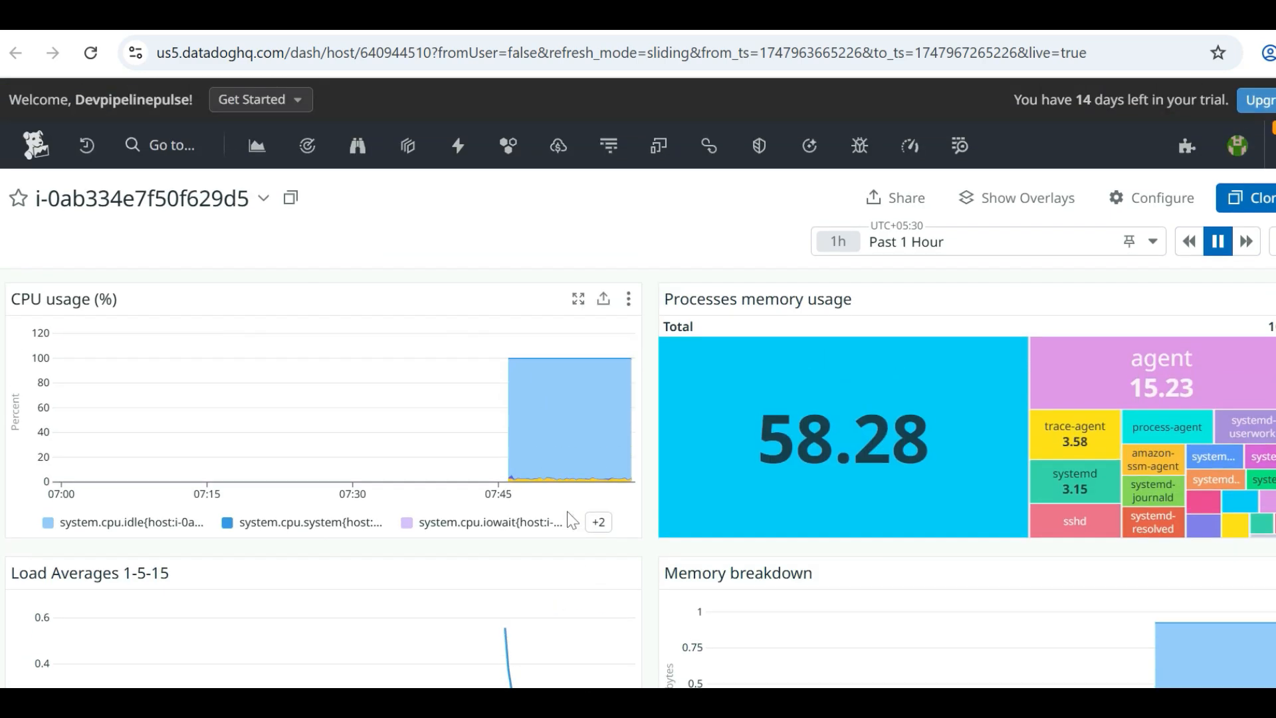
pyautogui.moveTo(568, 513)
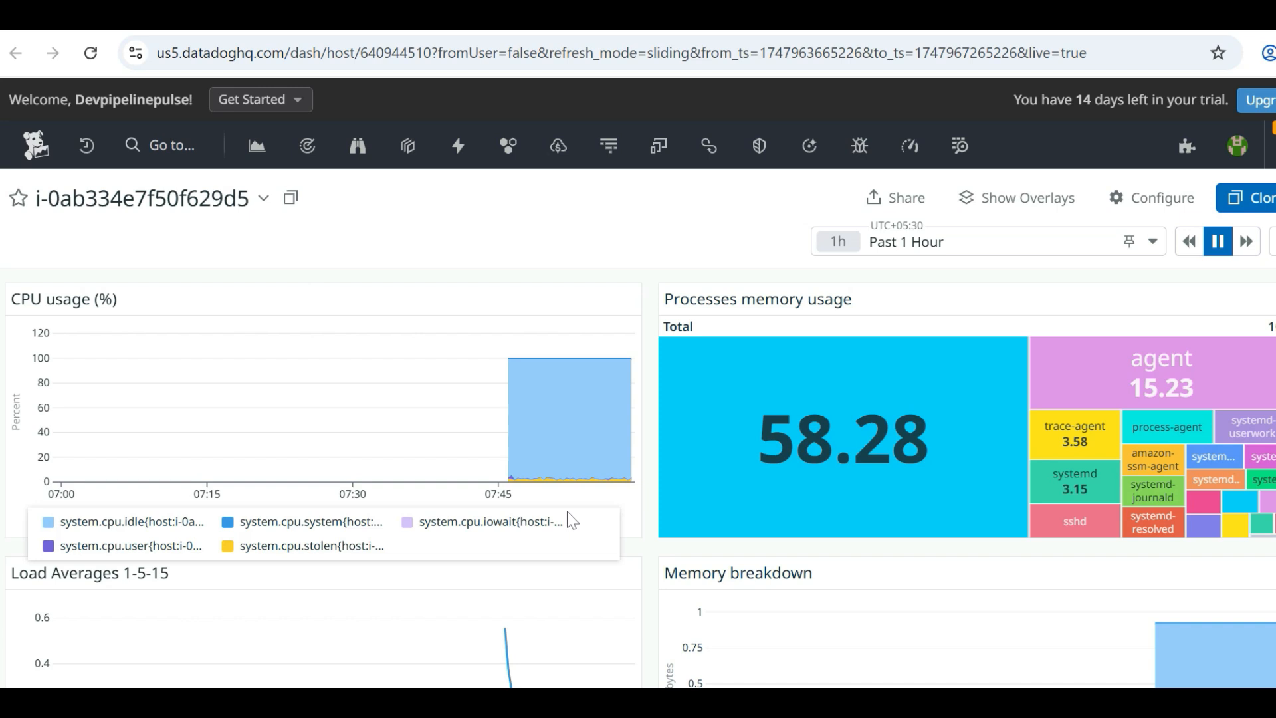
pyautogui.moveTo(535, 425)
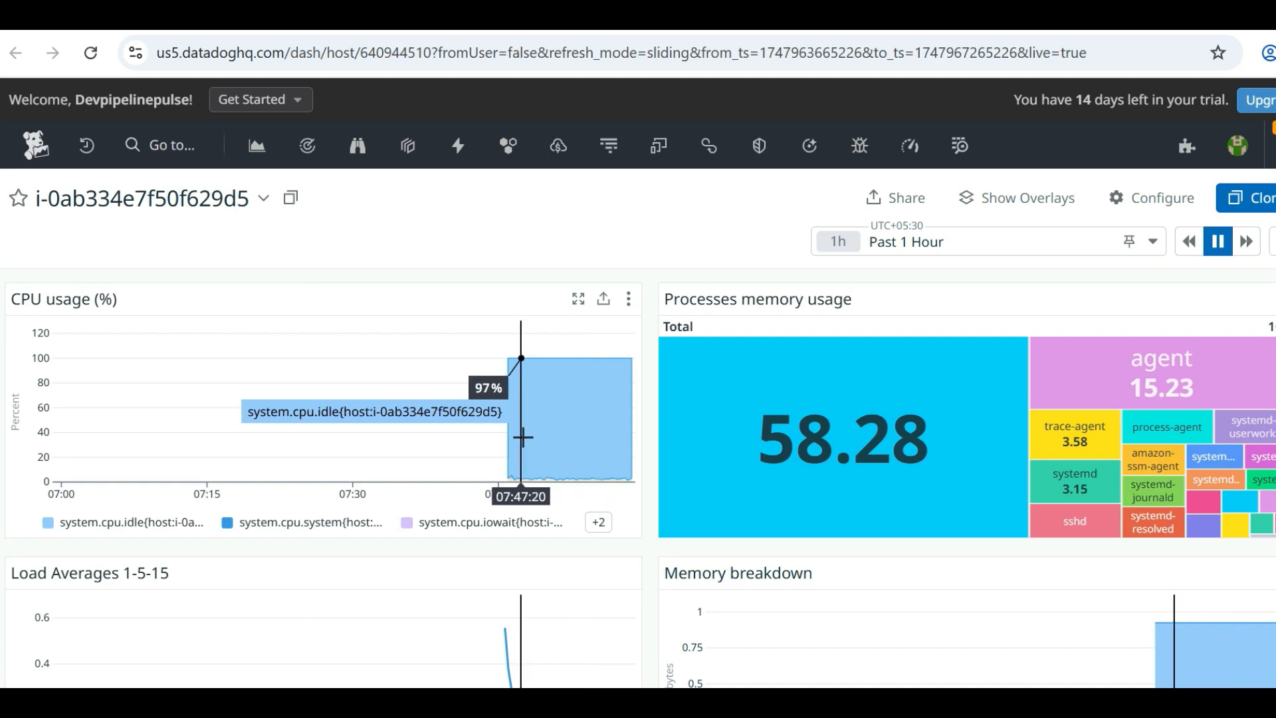
# - Set the host dashboard's time range to Past 5 Minutes, restoring it after shifting the period on the CPU usage graph
pyautogui.click(917, 242)
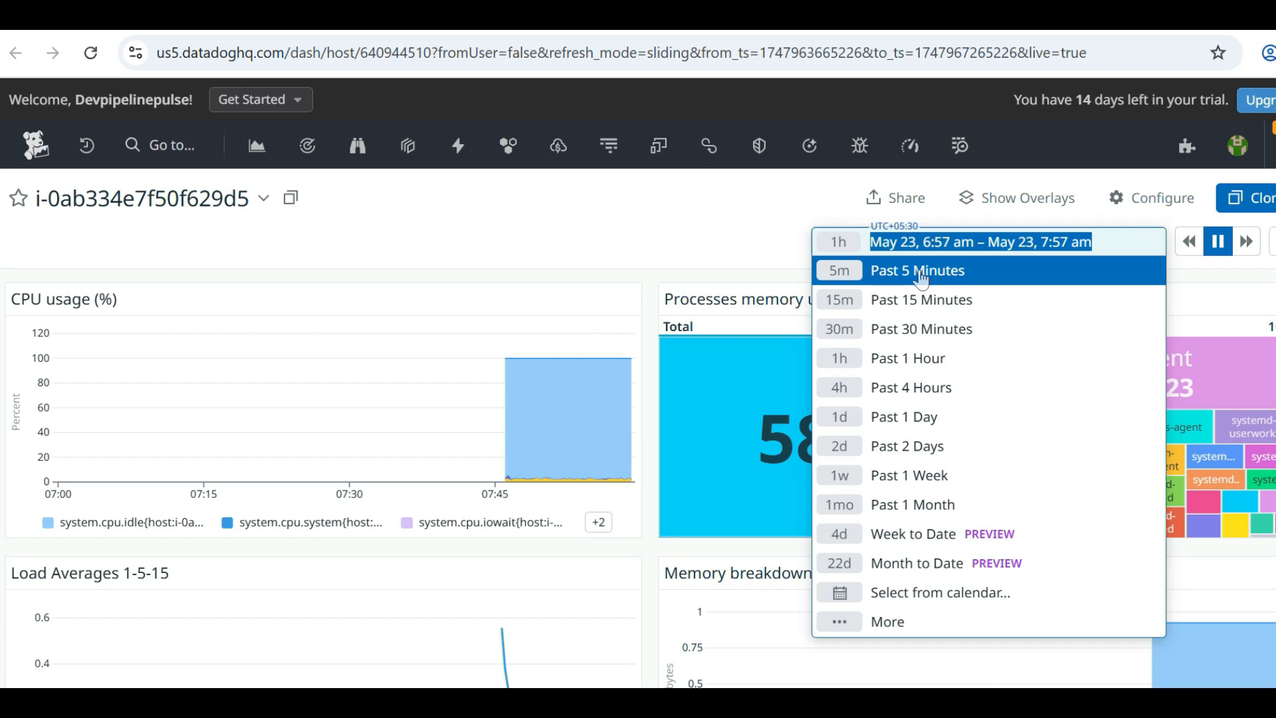
pyautogui.click(920, 272)
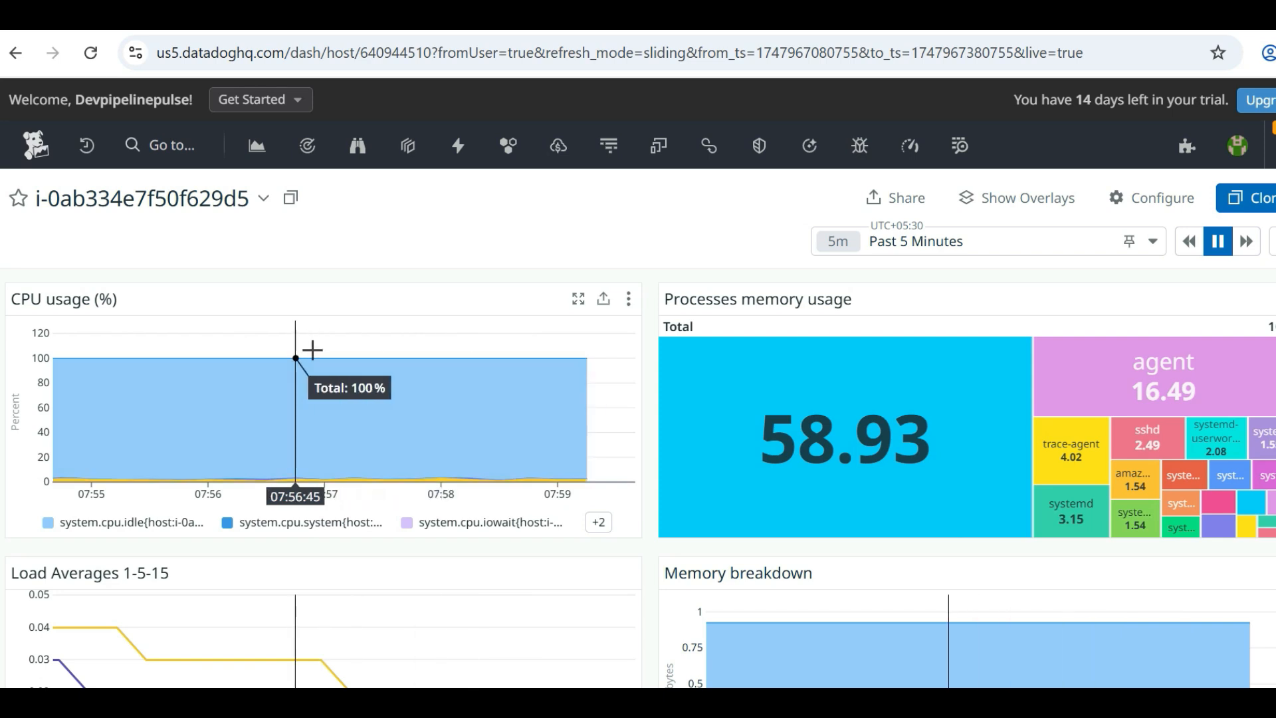
pyautogui.moveTo(310, 348); pyautogui.dragTo(467, 397)
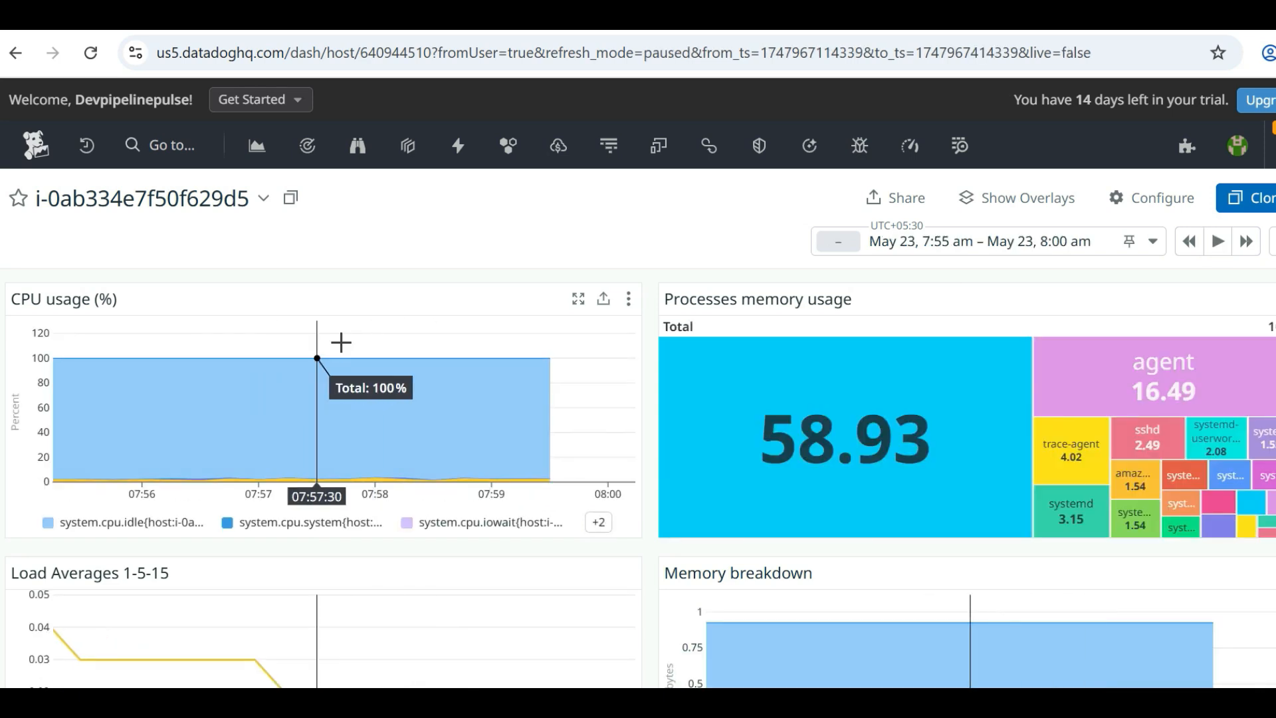
pyautogui.moveTo(342, 344); pyautogui.dragTo(495, 427)
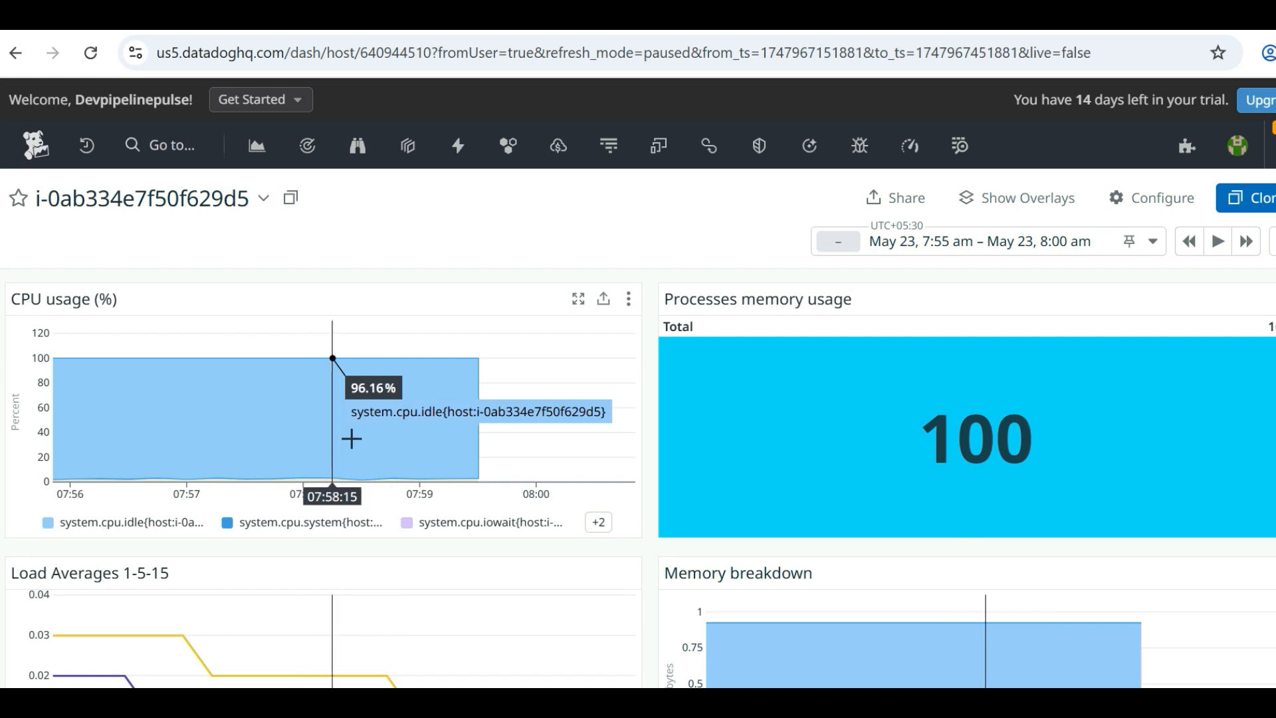
pyautogui.click(1147, 242)
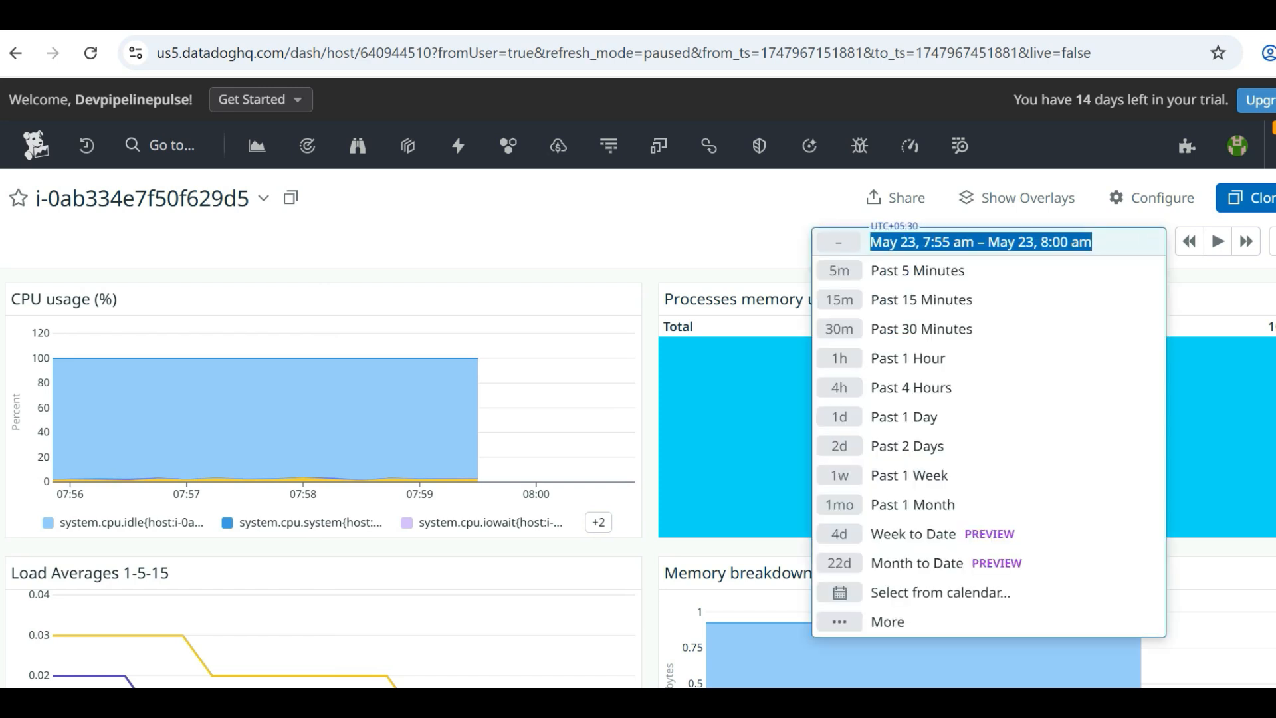
pyautogui.click(944, 271)
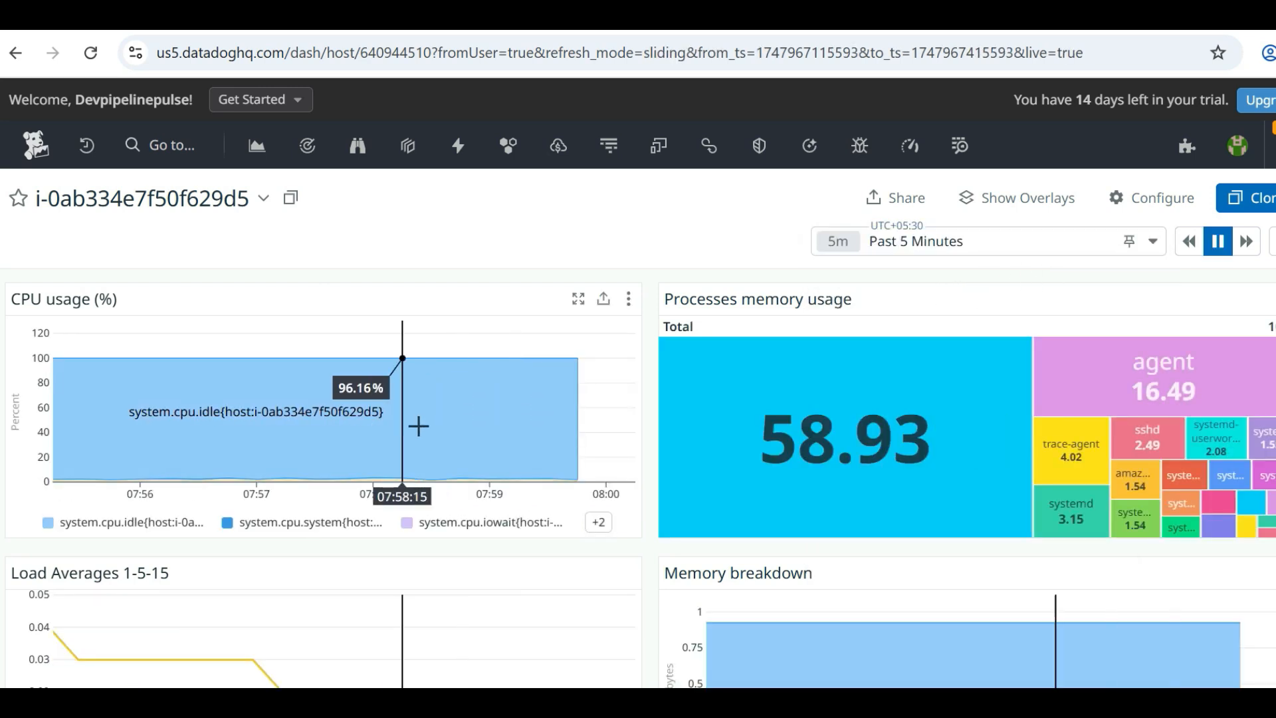
# - Examine the dashboard's CPU, load average, memory, swap, per-device disk usage, disk latency and network traffic graphs
pyautogui.scroll(-3, 557, 565)
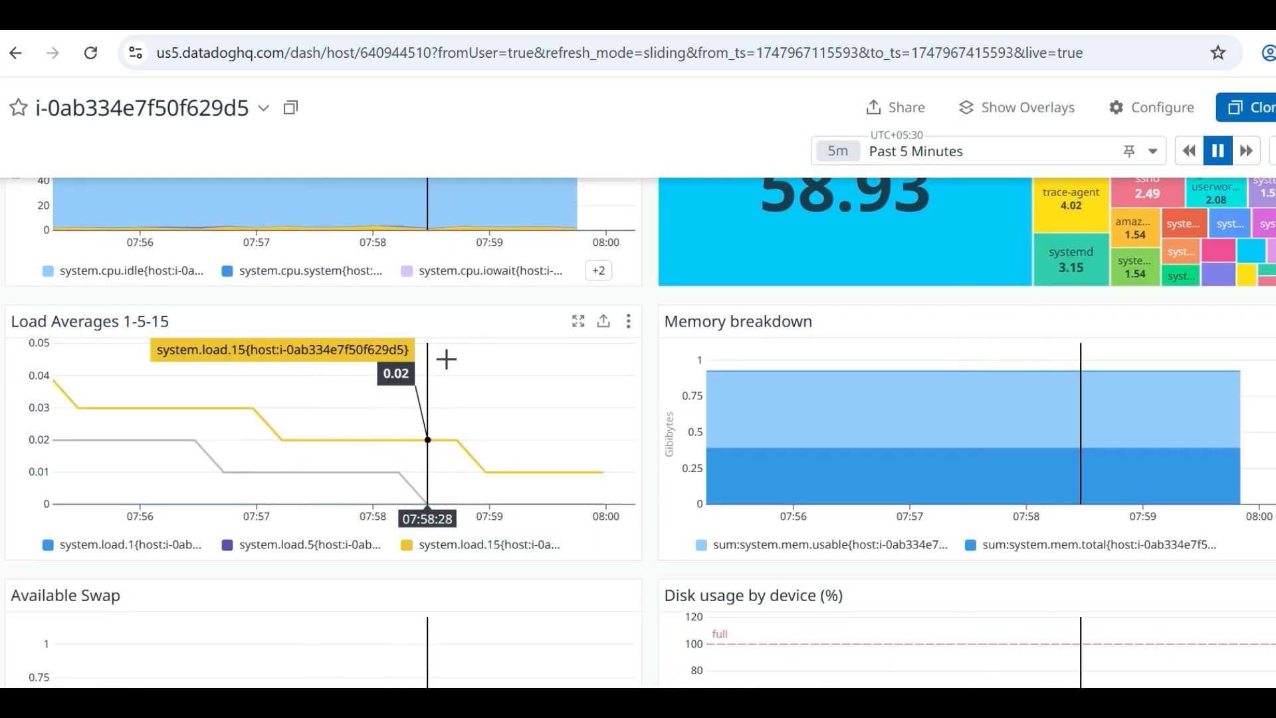
pyautogui.scroll(2, 447, 359)
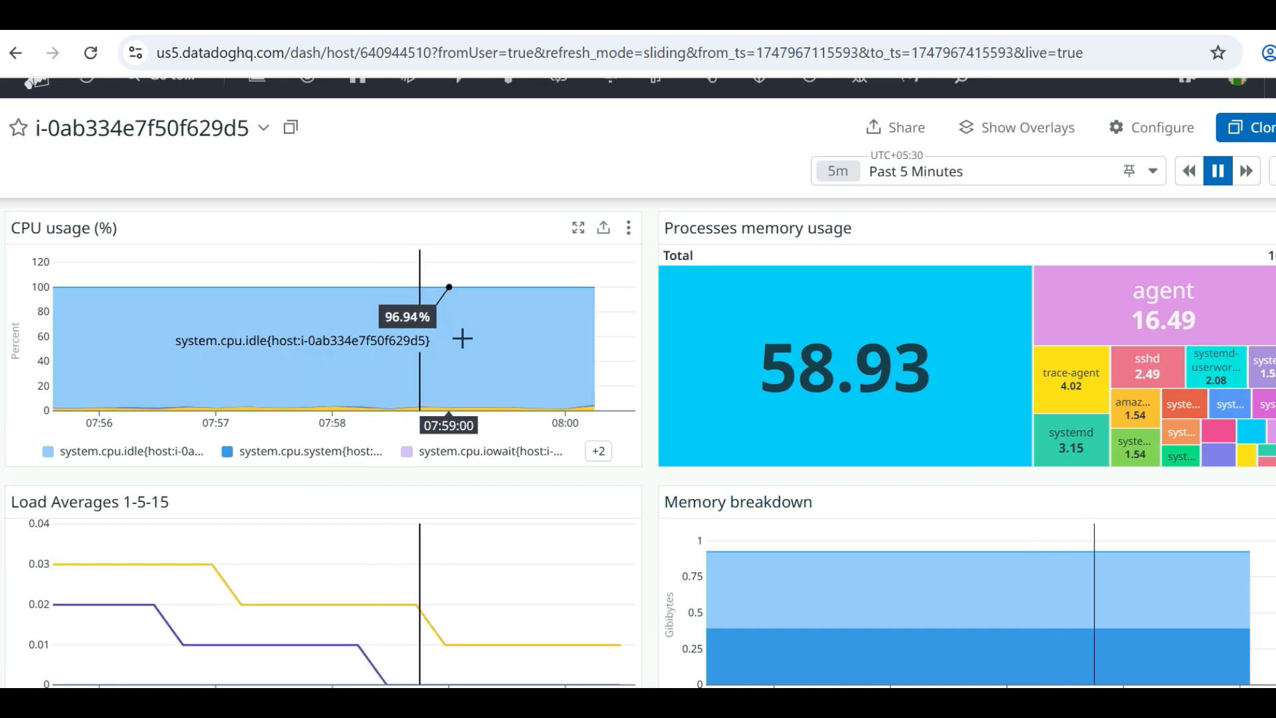
pyautogui.scroll(-5, 558, 502)
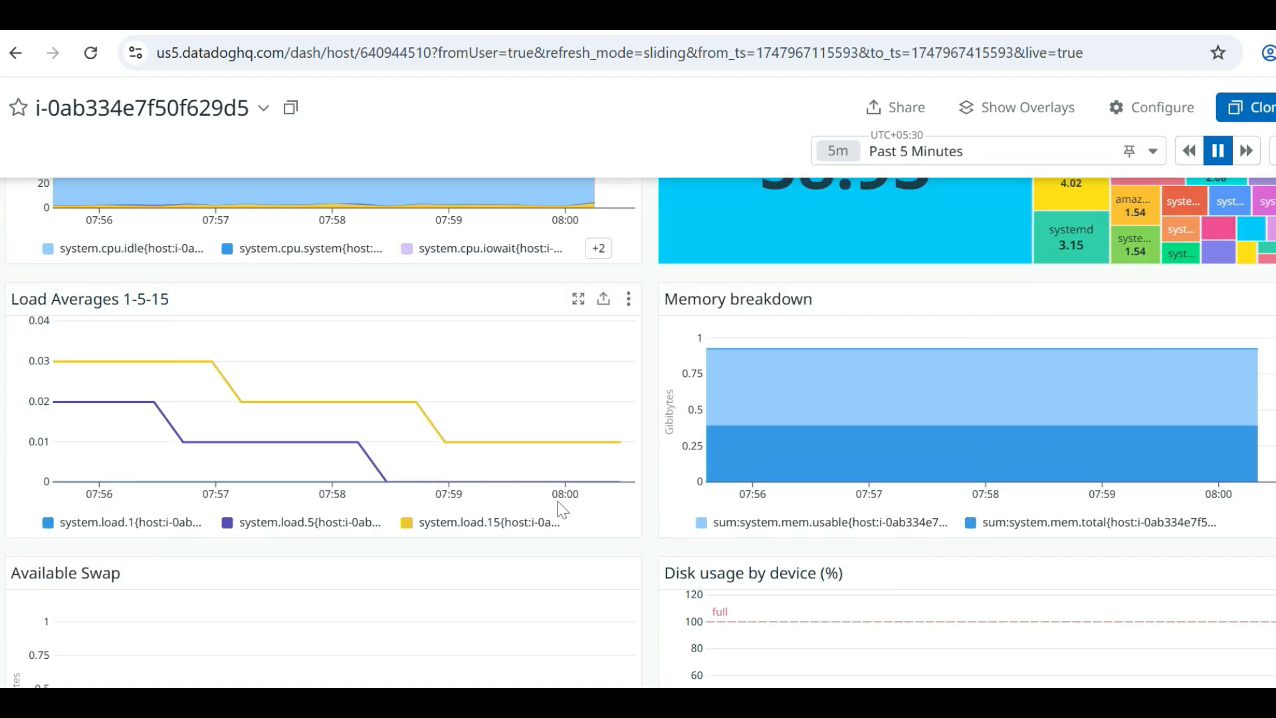
pyautogui.scroll(-2, 557, 501)
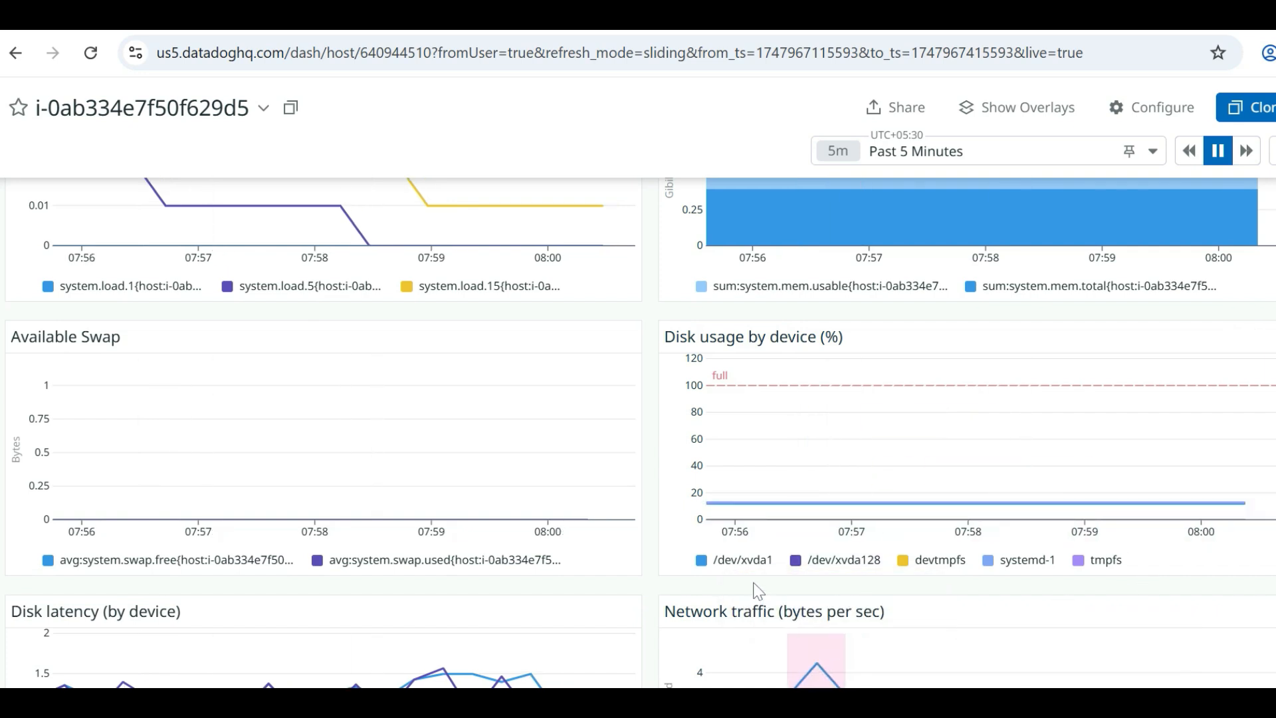
pyautogui.moveTo(761, 576)
pyautogui.moveTo(817, 566)
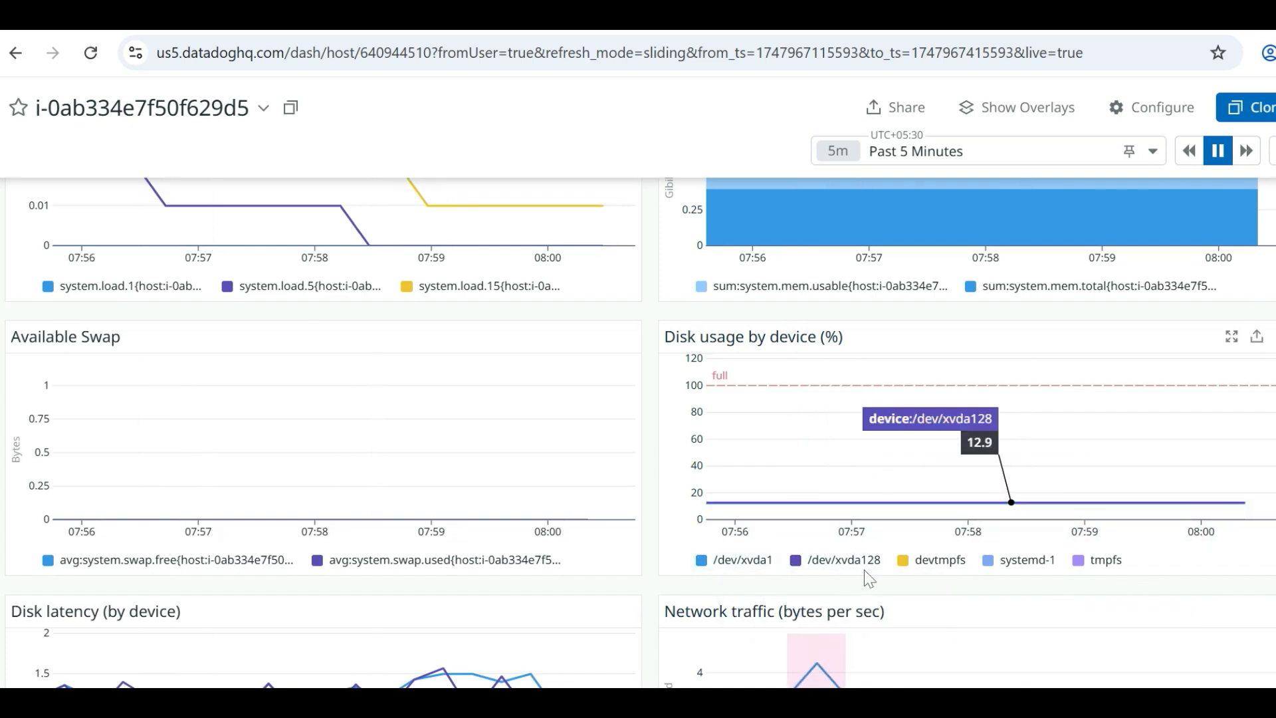
pyautogui.moveTo(931, 570)
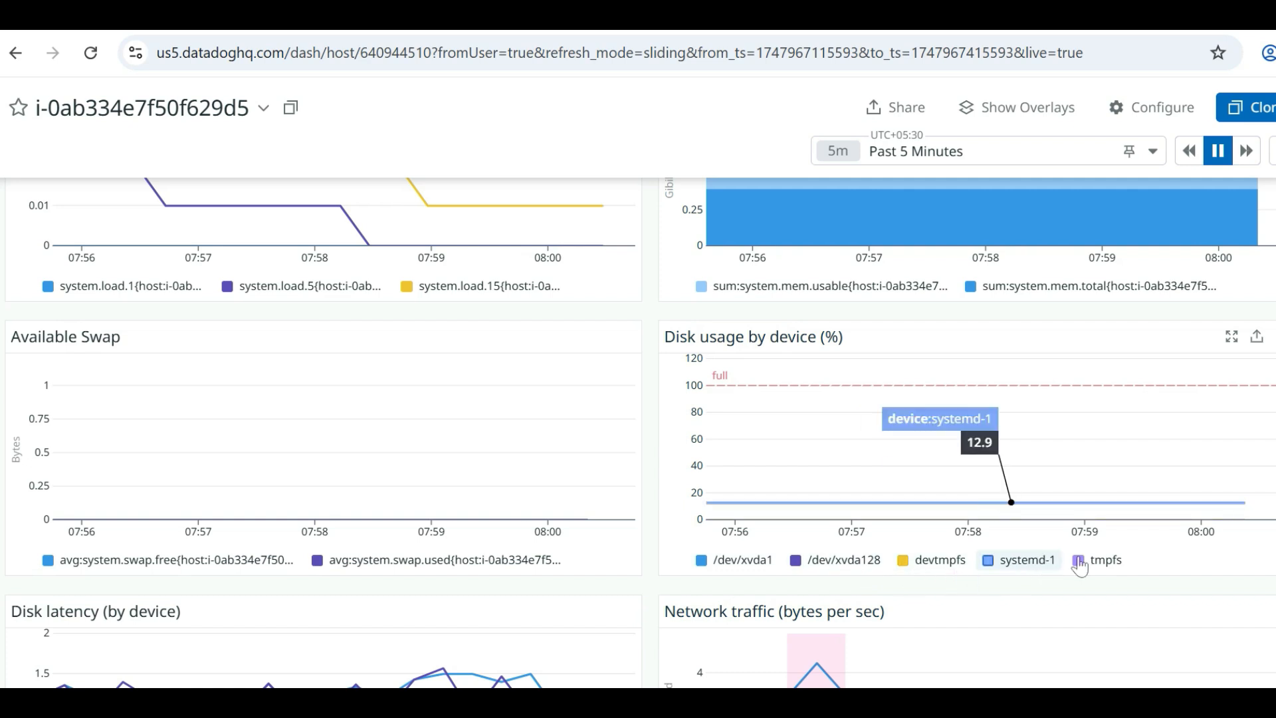
pyautogui.moveTo(1114, 571)
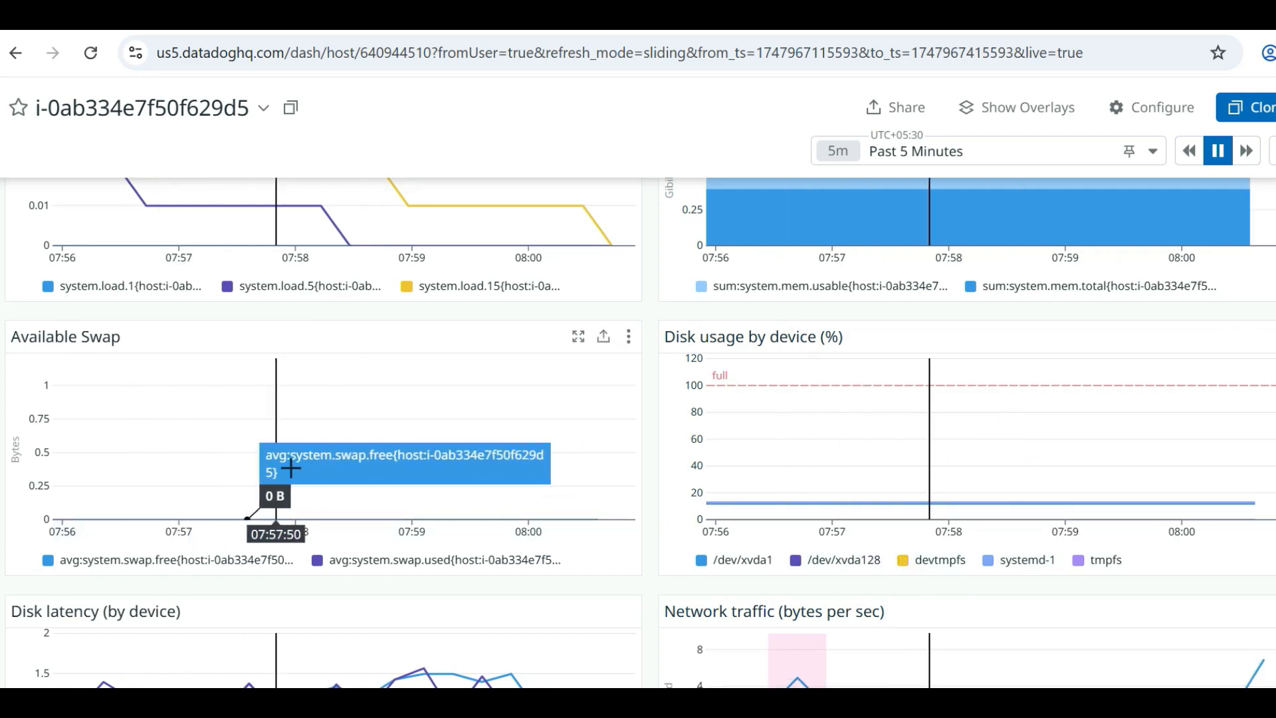
pyautogui.scroll(-3, 365, 536)
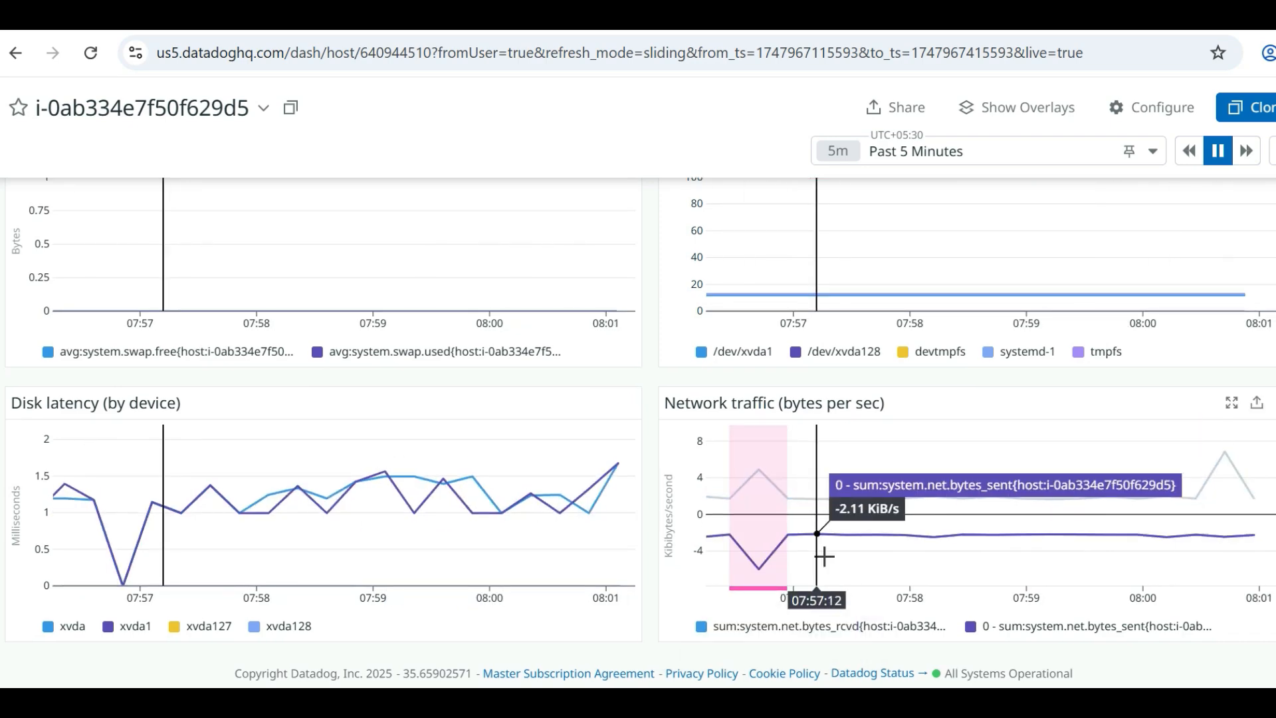
# - Leave the host dashboard and reopen the Infrastructure host list
pyautogui.scroll(10, 824, 555)
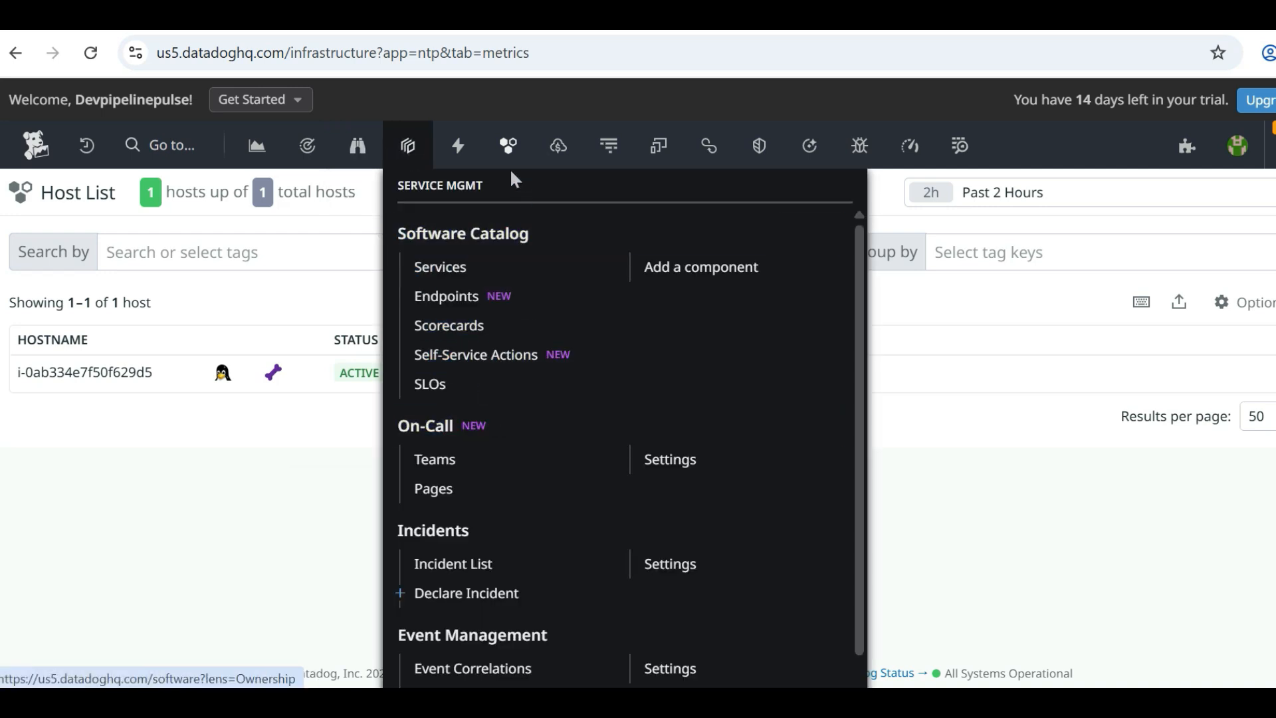
pyautogui.click(507, 148)
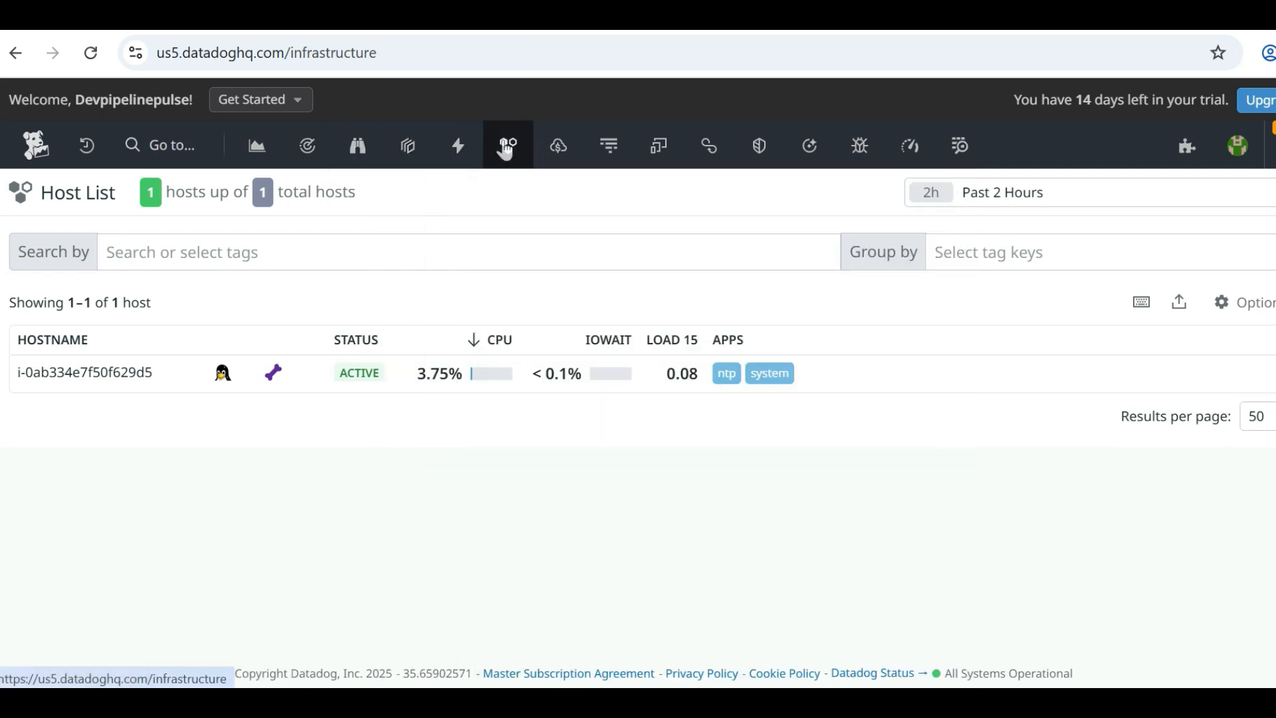
# - Open the Host Map and examine the EC2 host's apps, Agent version, system, metrics and tags, closing its details when done
pyautogui.moveTo(507, 152)
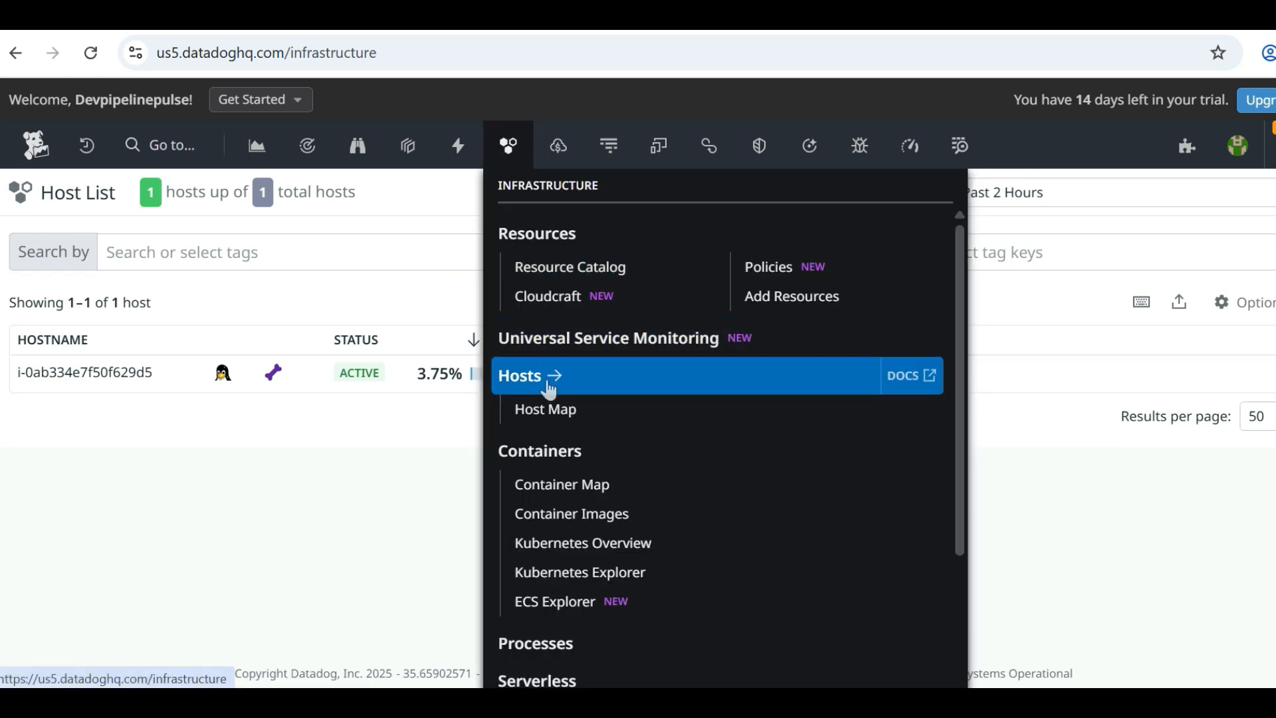
pyautogui.click(563, 412)
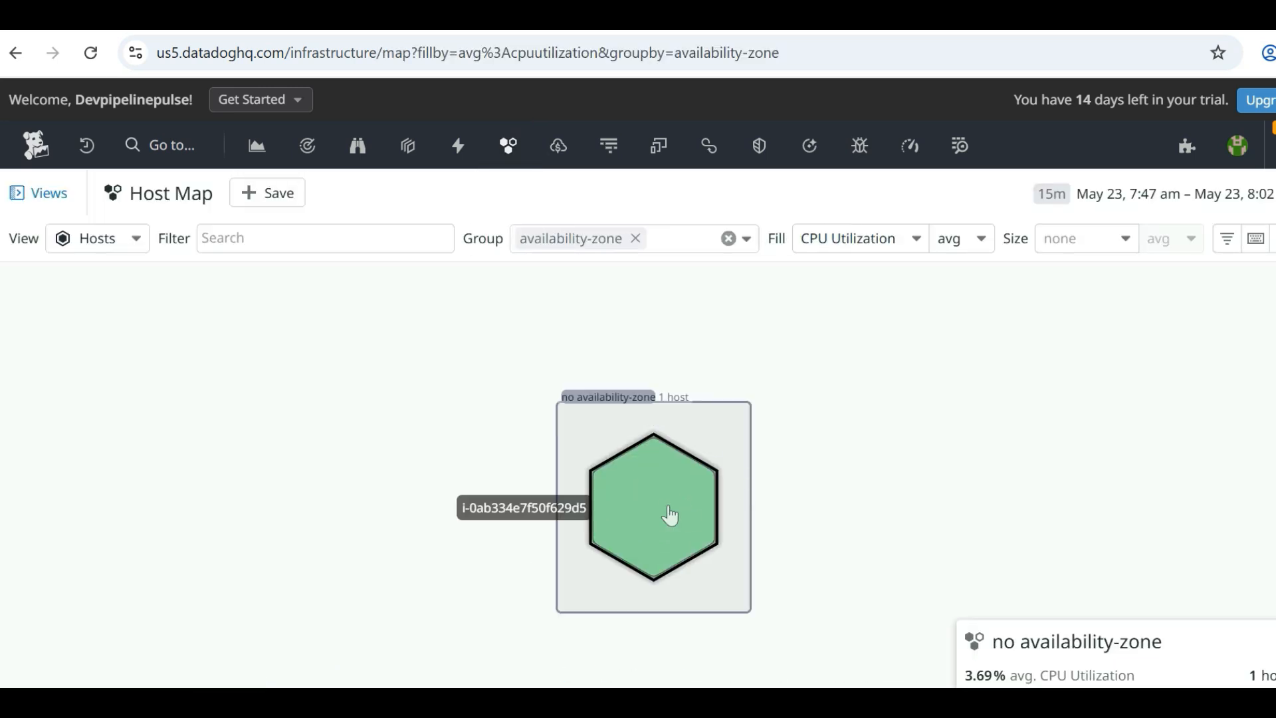
pyautogui.click(663, 515)
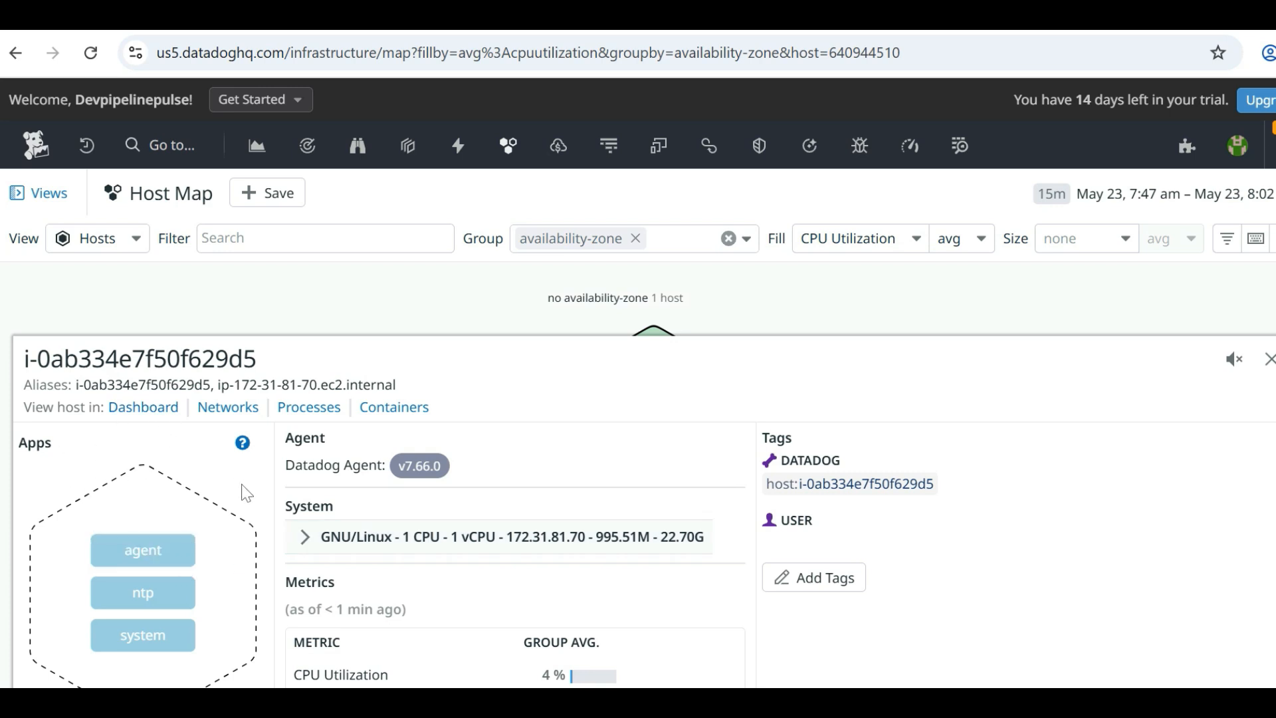
pyautogui.scroll(-1, 246, 492)
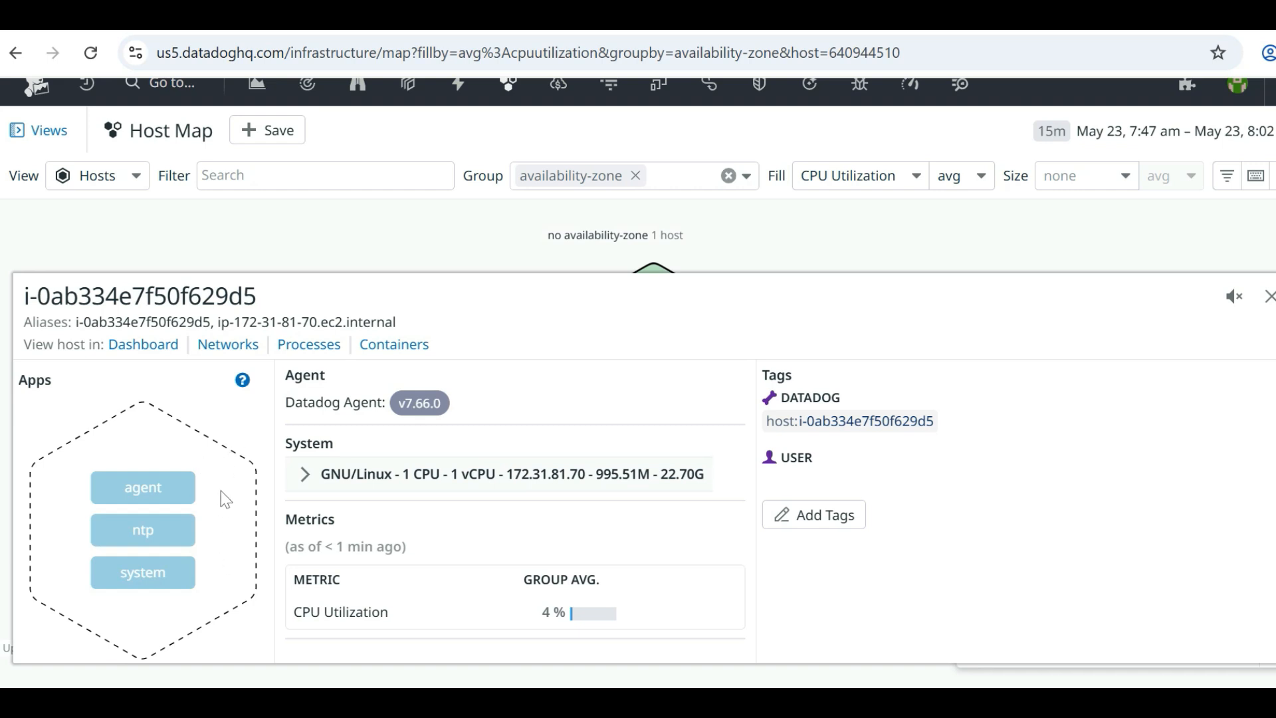
pyautogui.scroll(-1, 238, 577)
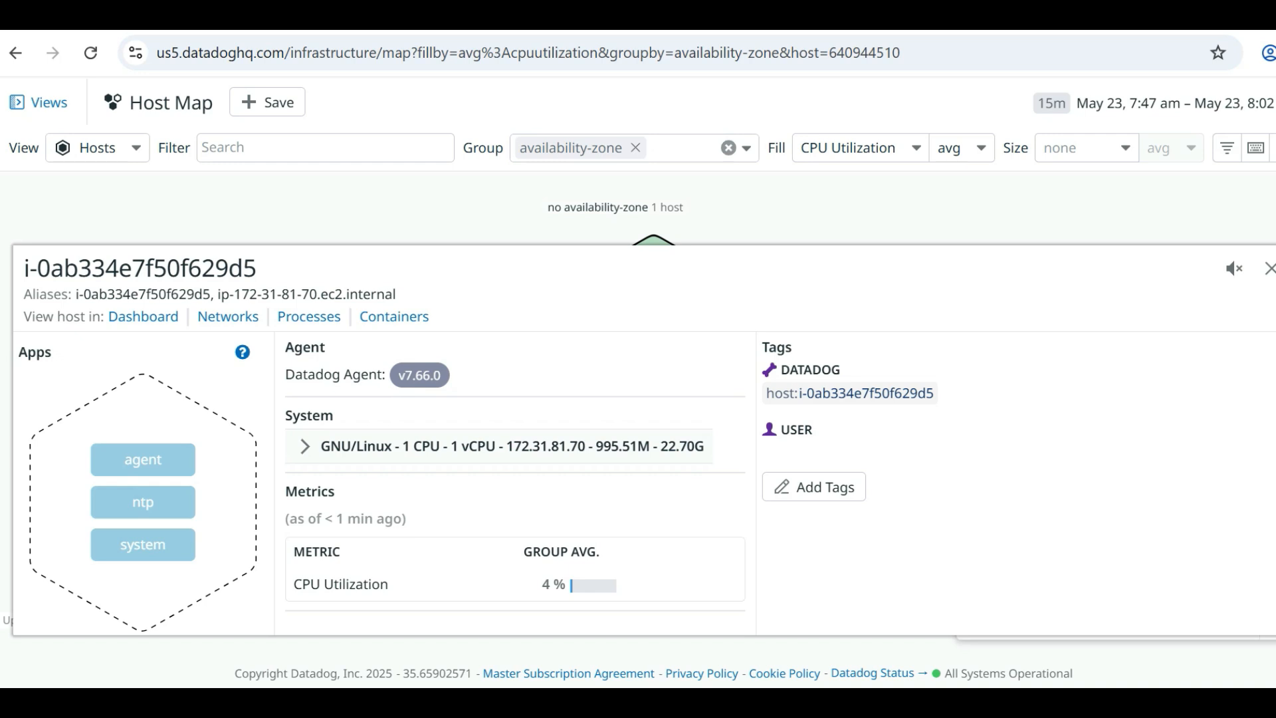
pyautogui.doubleClick(781, 393)
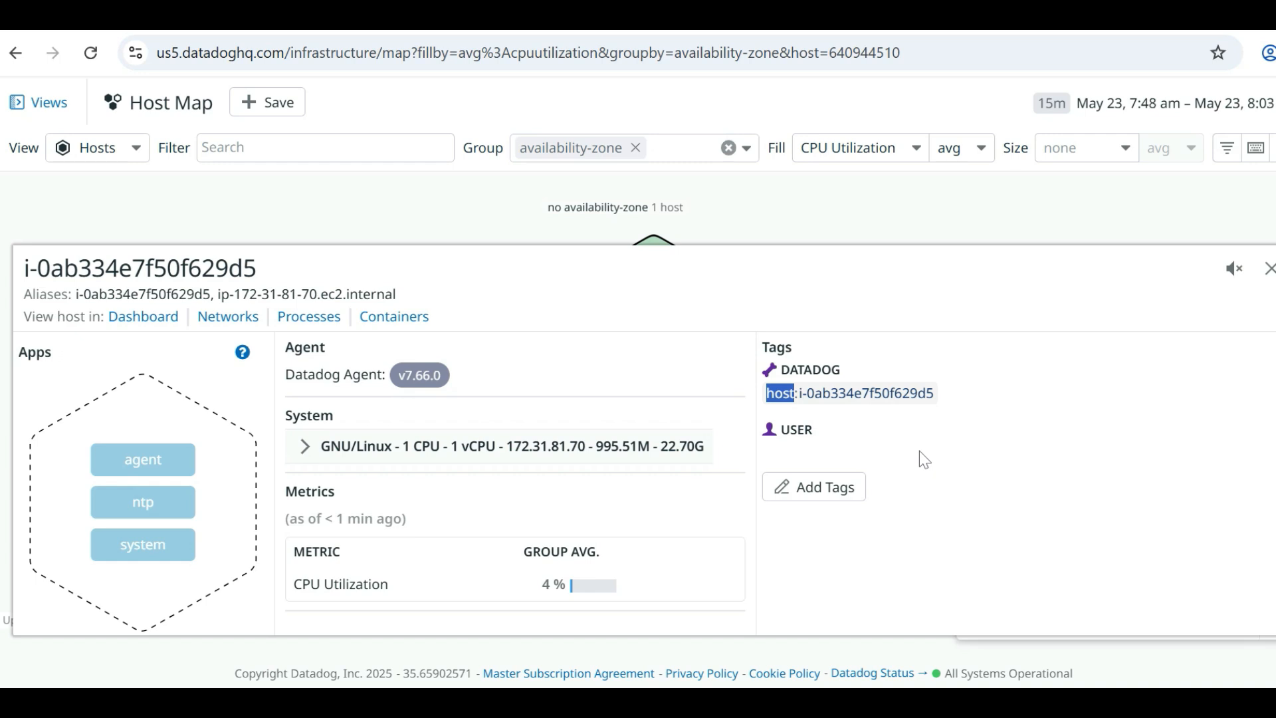
pyautogui.click(1268, 270)
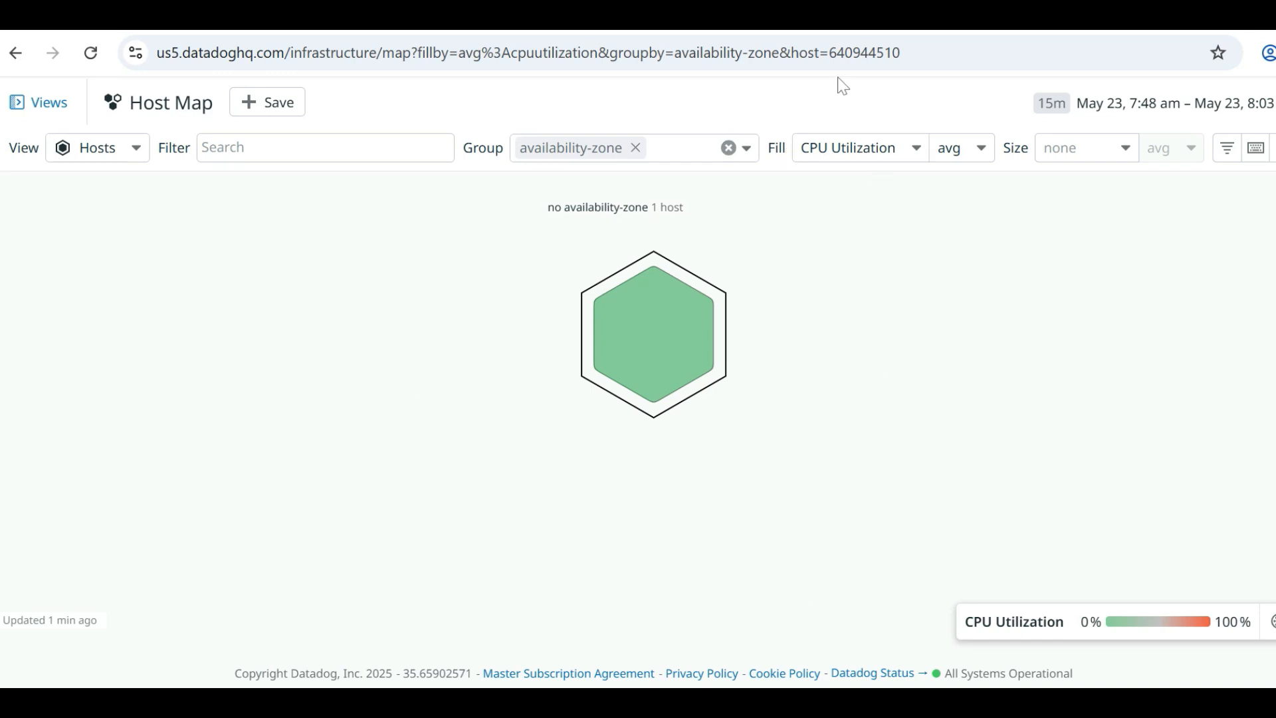
# - Switch to the EC2 Instance Connect terminal, enlarge its display area, and review the Datadog Agent installation and service status output
pyautogui.click(360, 20)
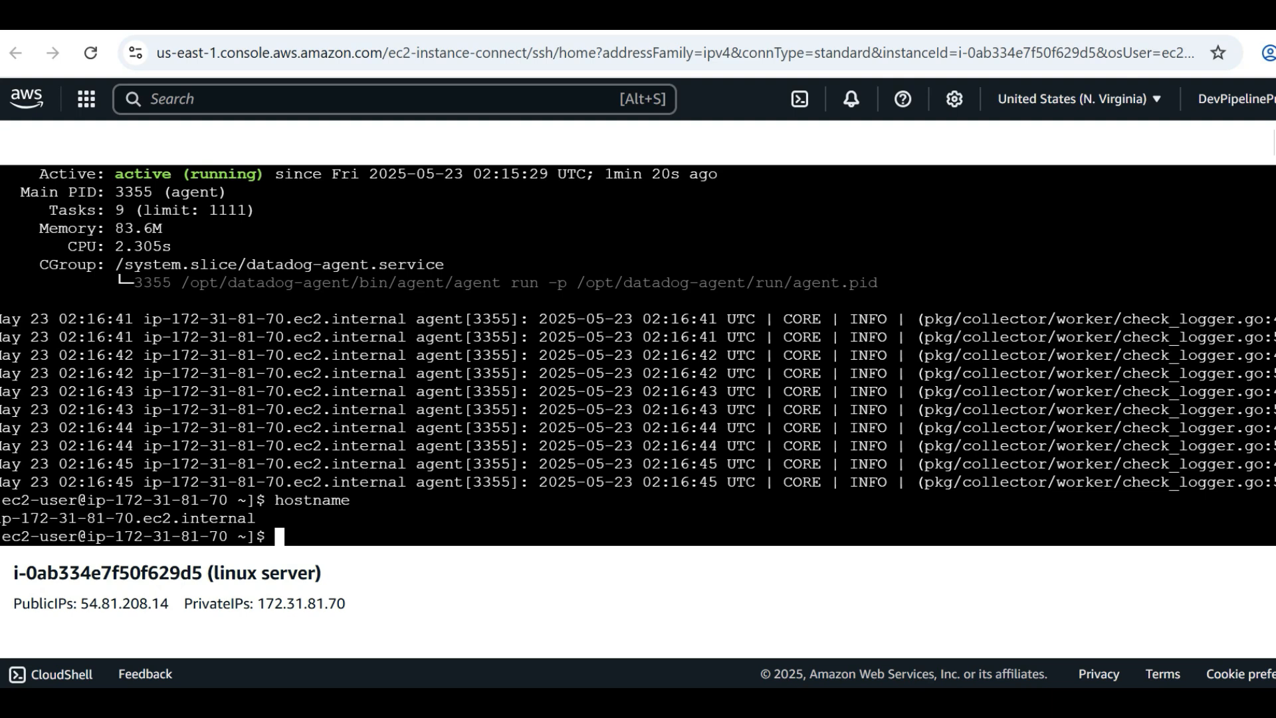
pyautogui.press('Return')
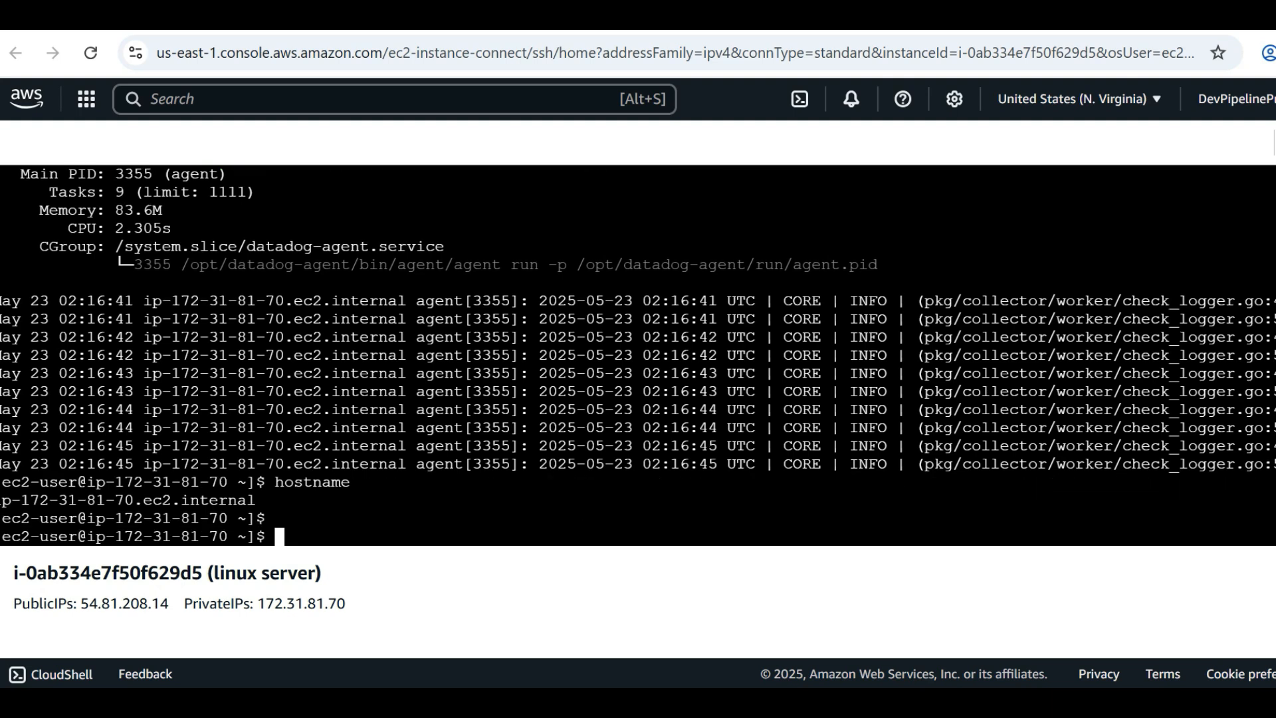
pyautogui.click(1271, 573)
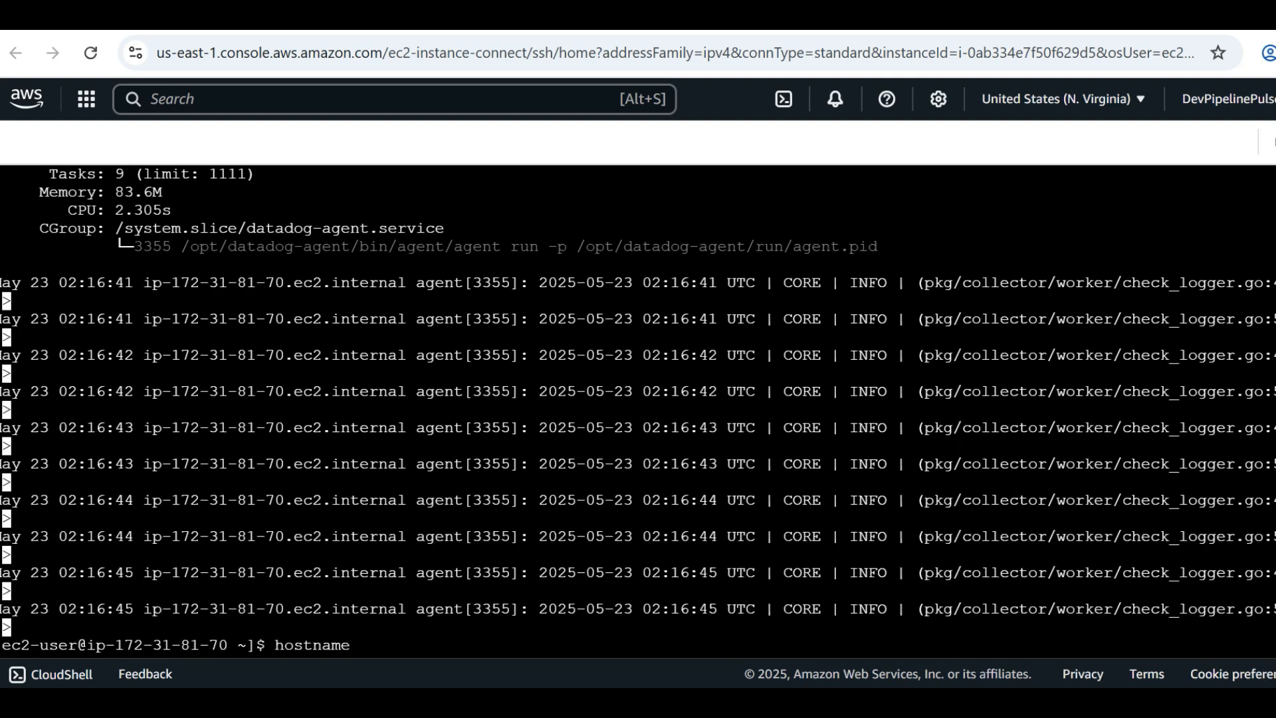
pyautogui.write('hostname')
pyautogui.press('Return')
pyautogui.press('Return')
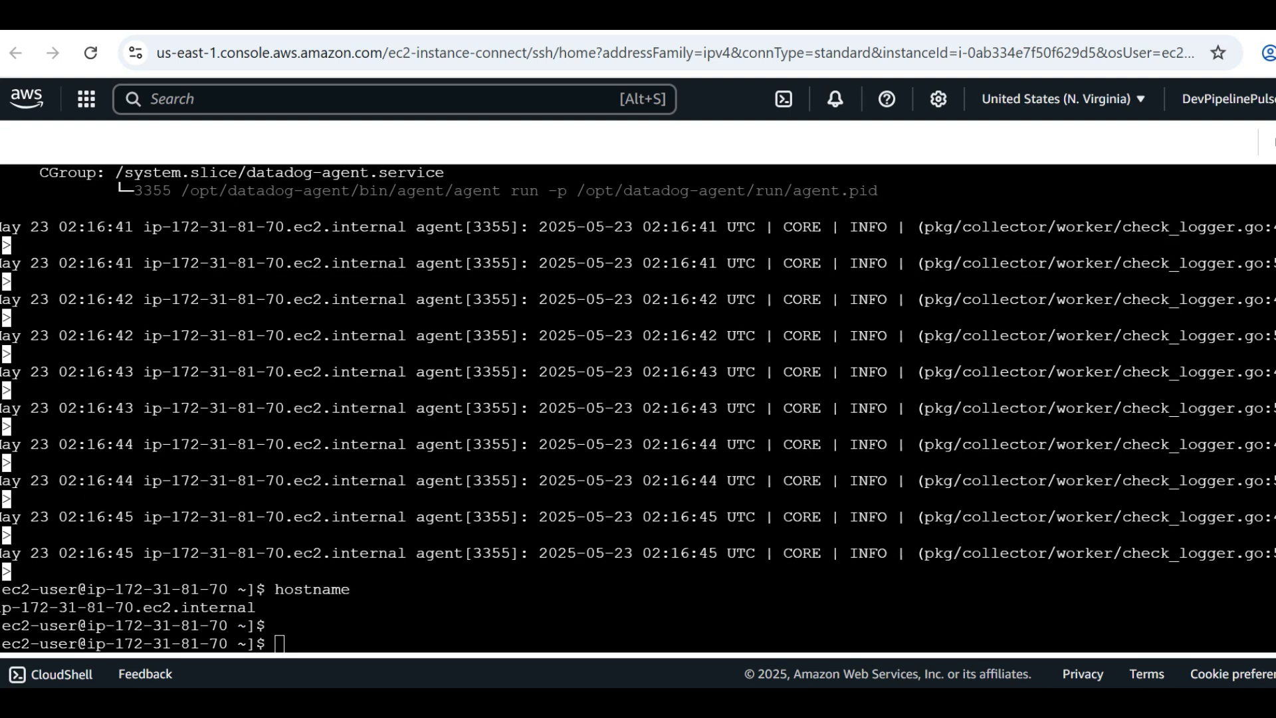
pyautogui.click(279, 644)
pyautogui.write('cd')
pyautogui.scroll(5, 638, 409)
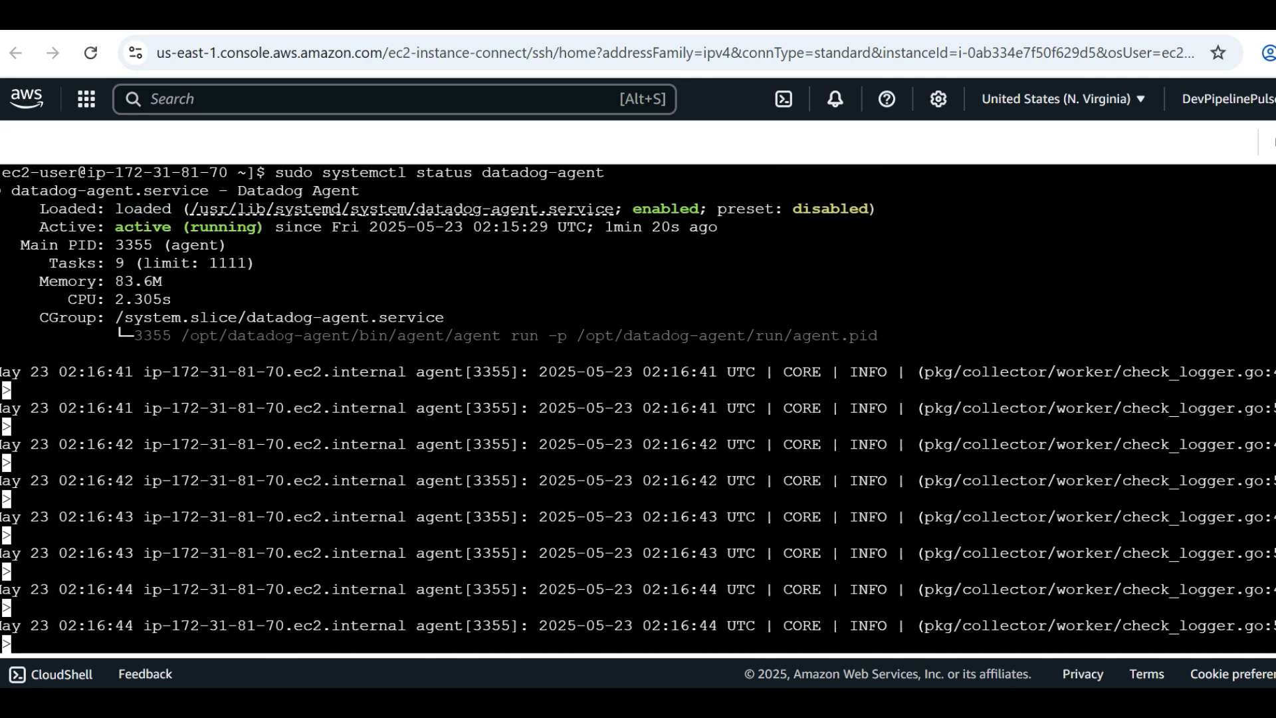
pyautogui.scroll(1, 638, 409)
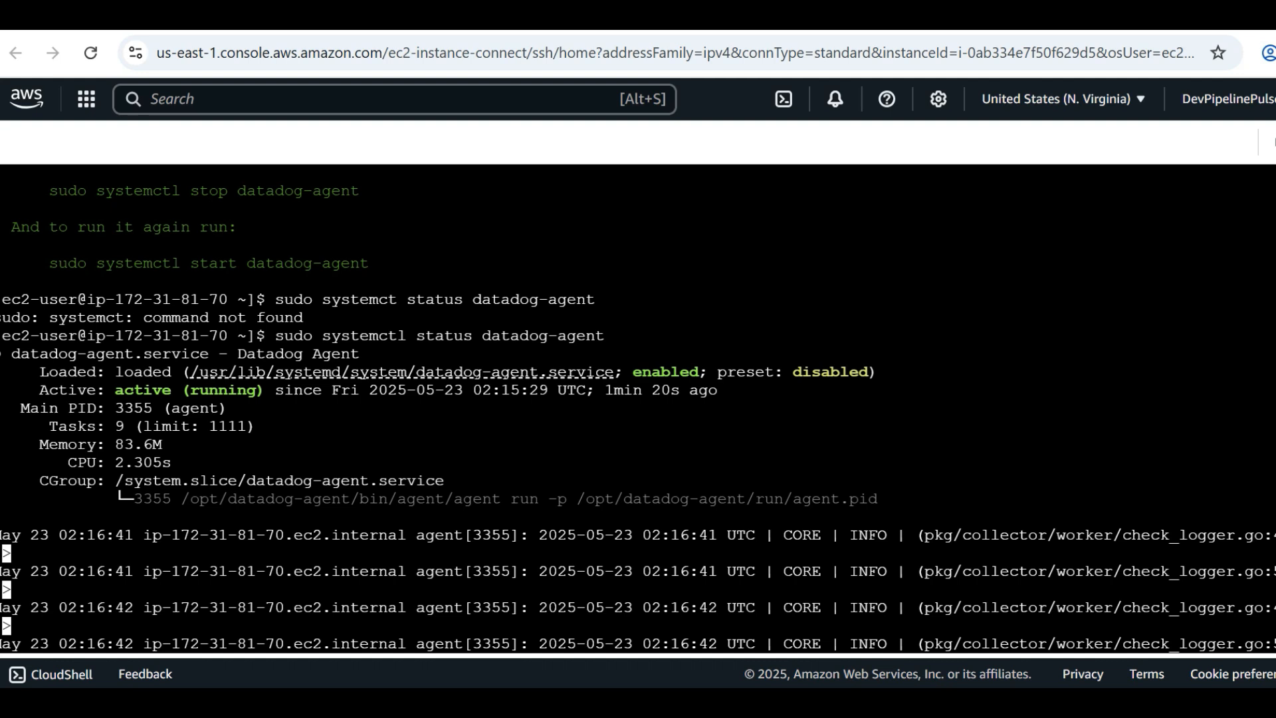
pyautogui.scroll(13, 638, 410)
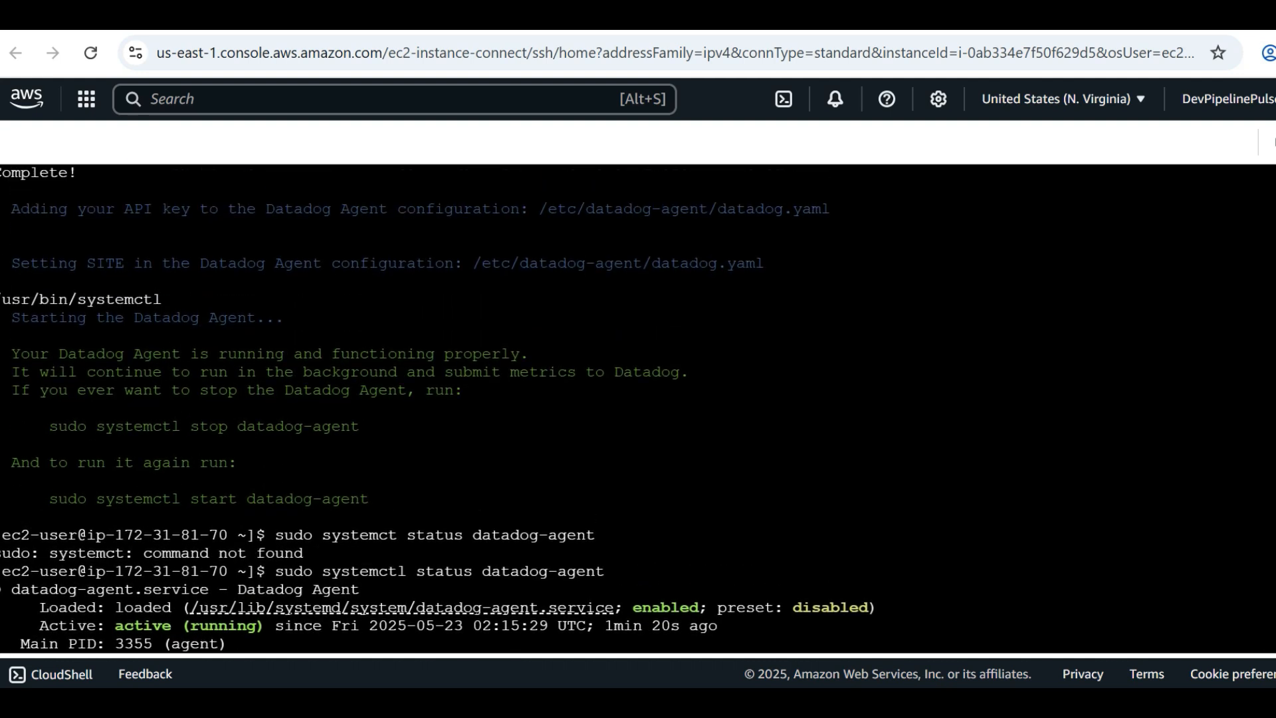
# - Change the working directory to /etc/datadog-agent/ and list its contents with ls
pyautogui.scroll(-11, 638, 409)
pyautogui.write('cd ')
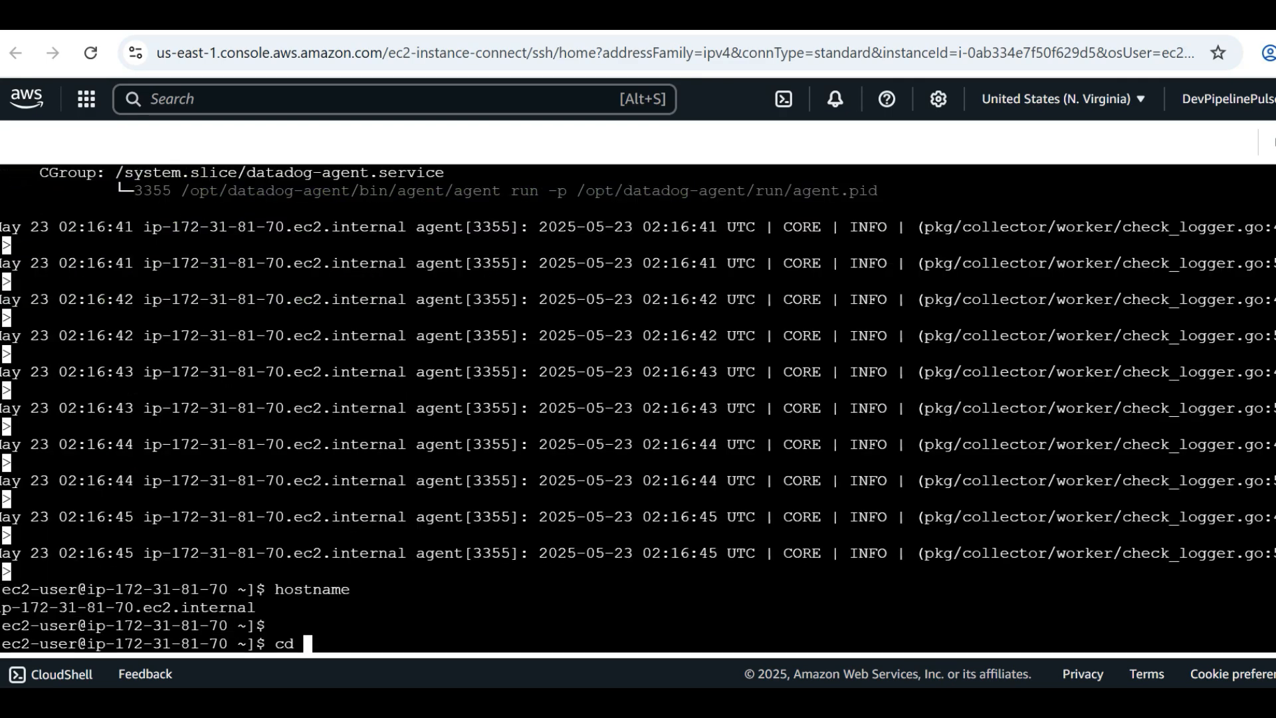
pyautogui.write('/etc/')
pyautogui.write('da')
pyautogui.press('Tab')
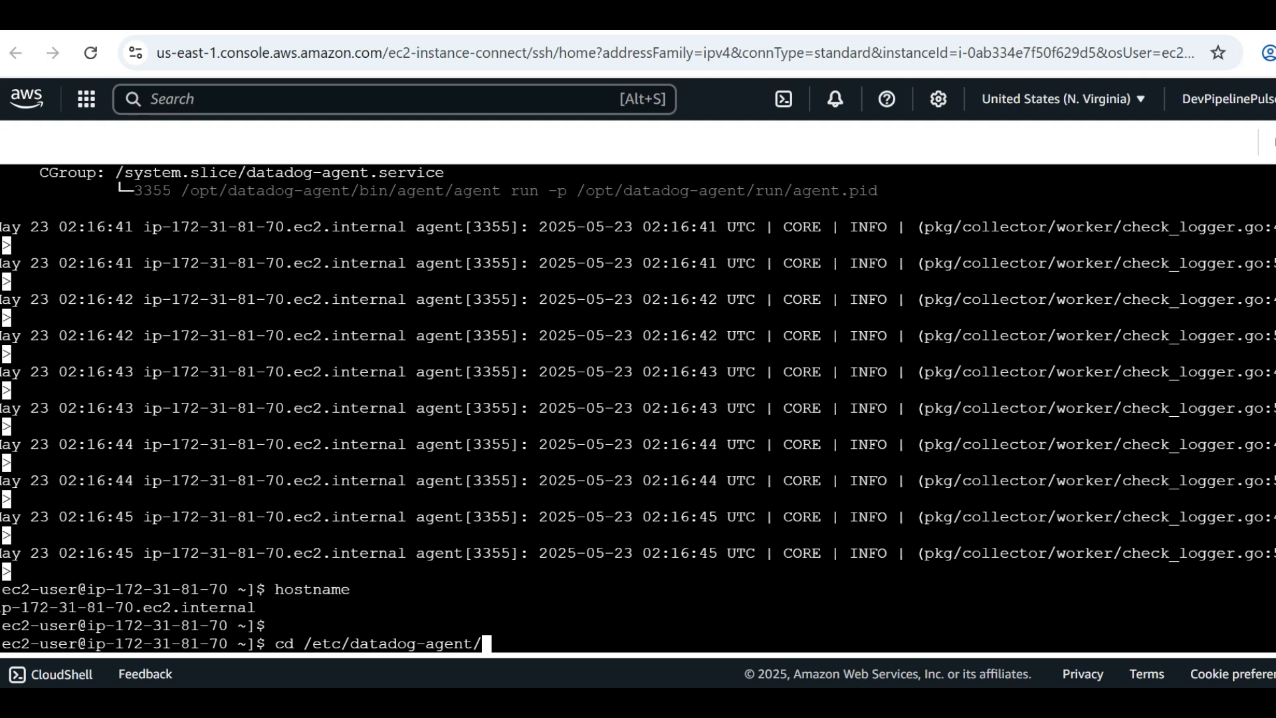
pyautogui.press('Return')
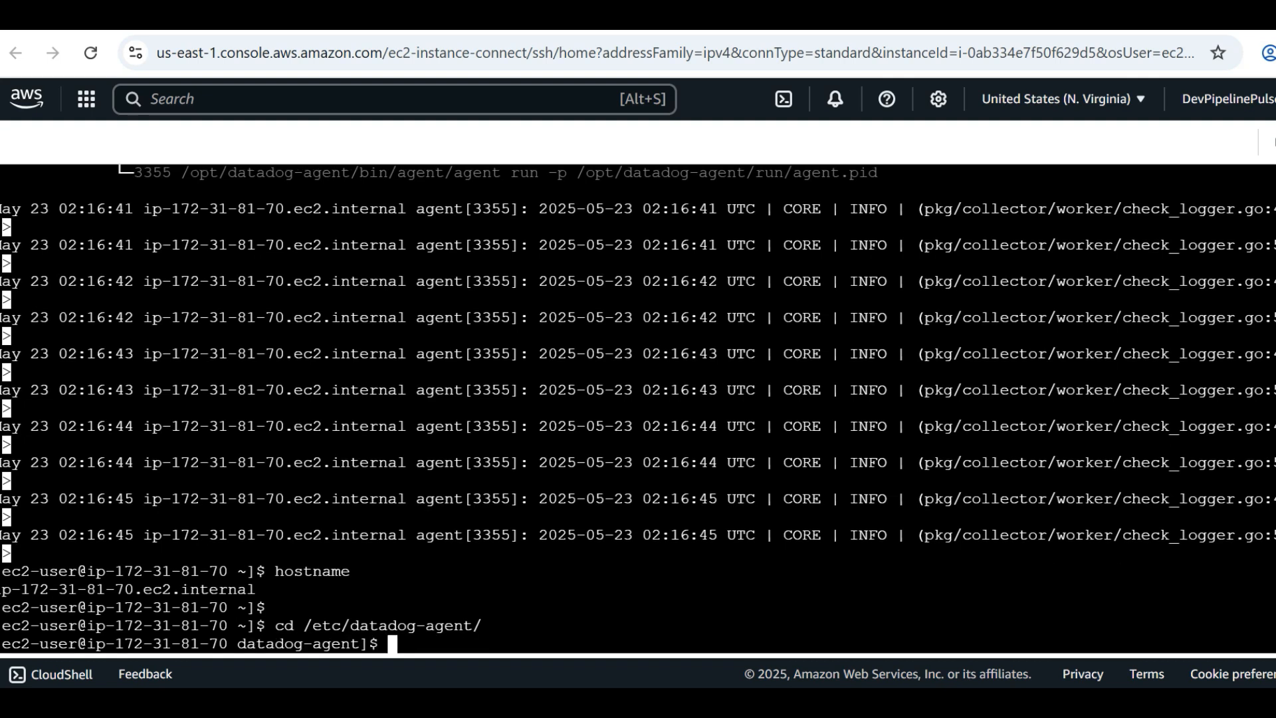
pyautogui.write('ls')
pyautogui.press('Return')
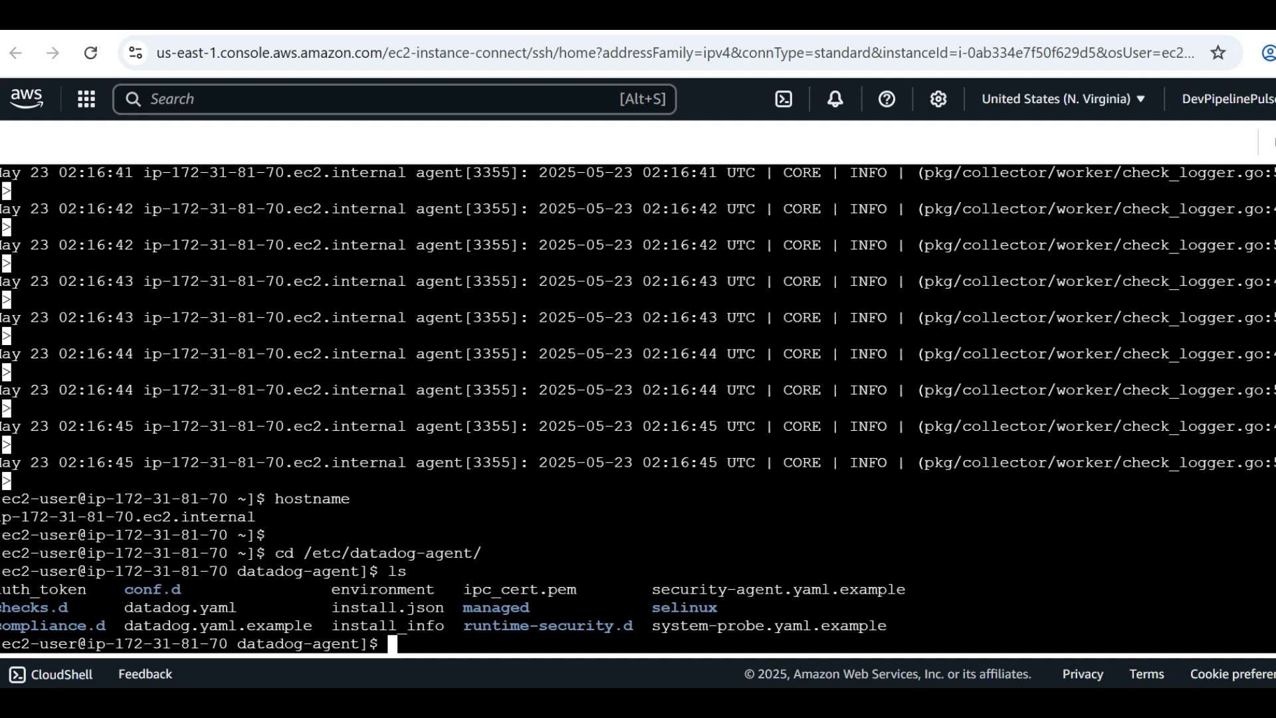
# - Try to open datadog.yaml in vi as the regular user, and quit the editor without saving
pyautogui.doubleClick(180, 608)
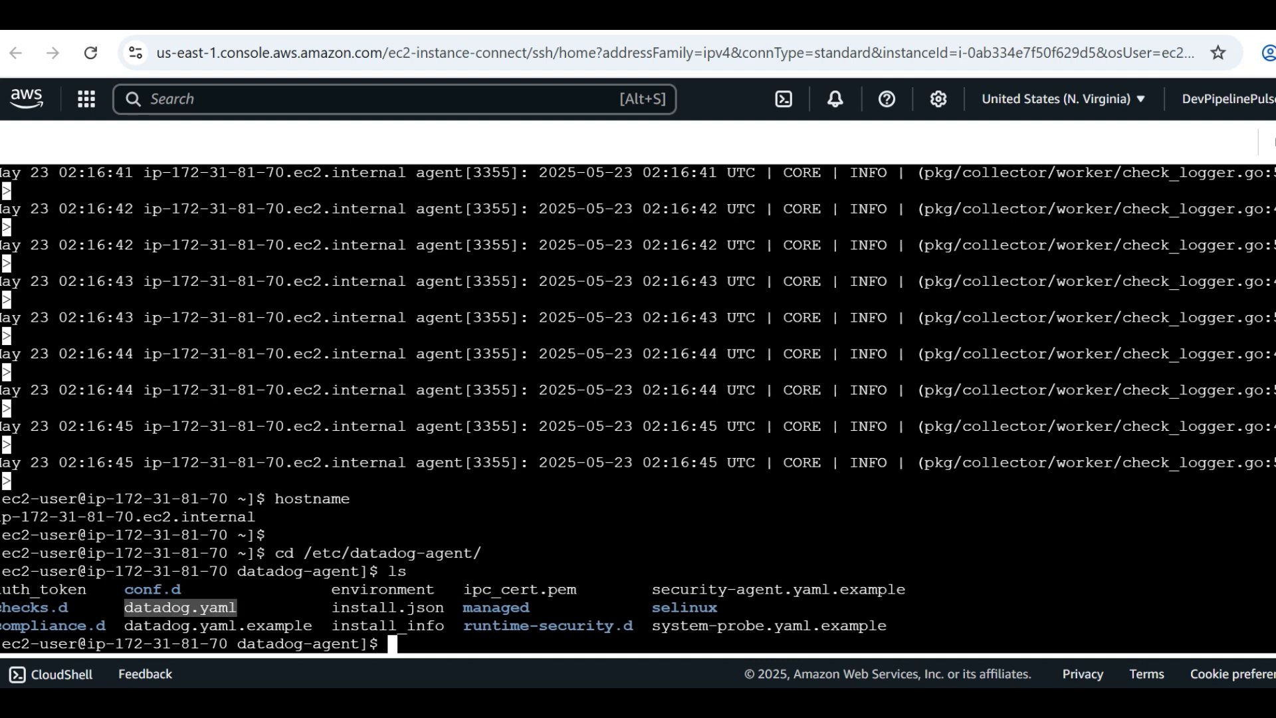
pyautogui.write('v')
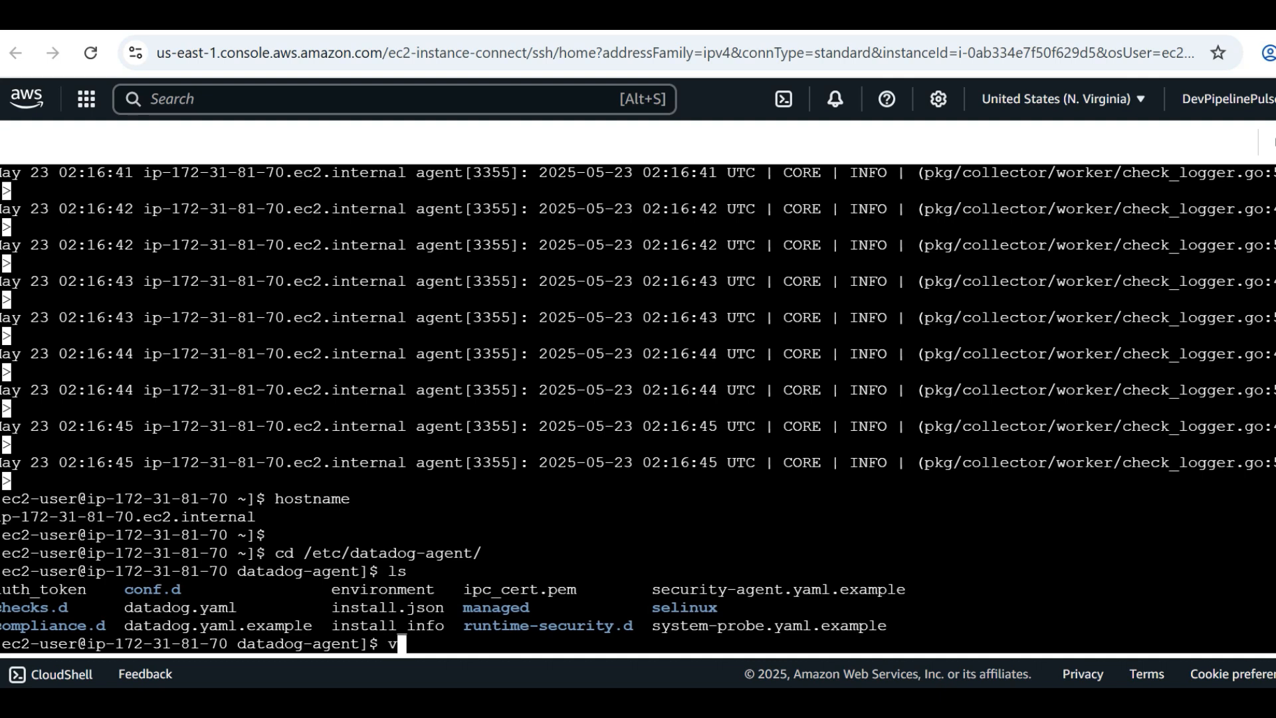
pyautogui.write('i datadog.yaml')
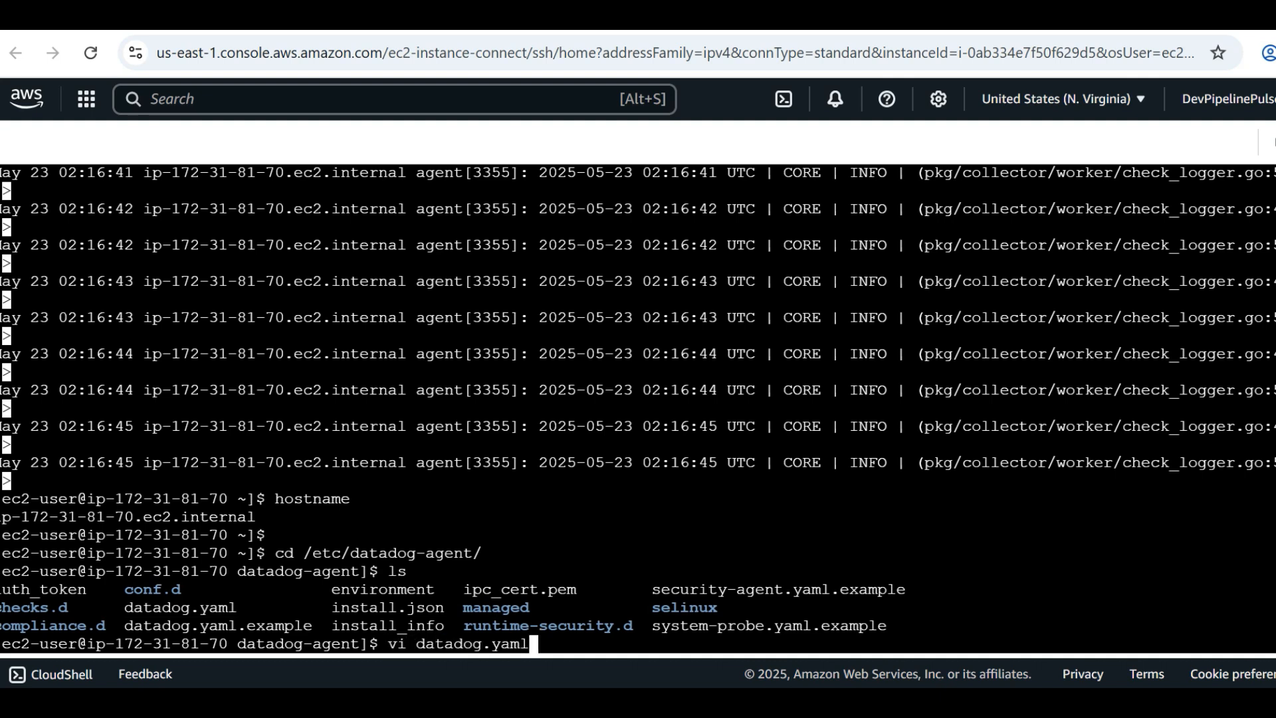
pyautogui.press('Return')
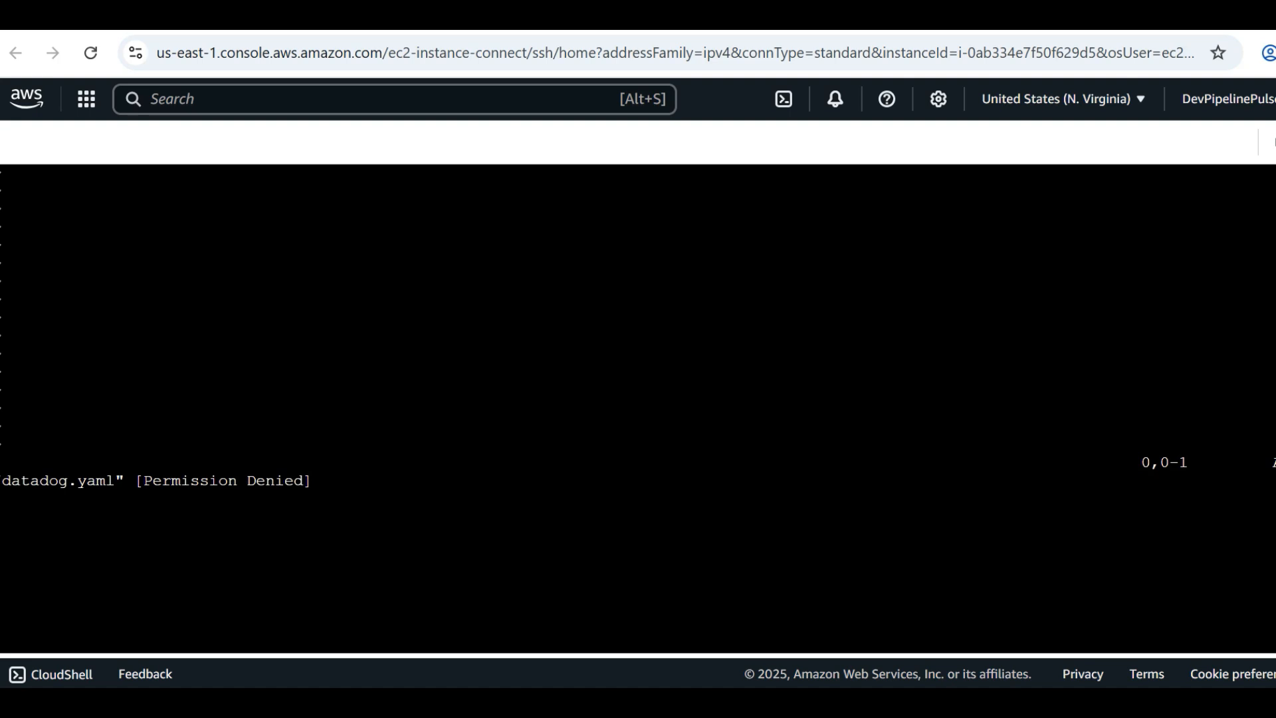
pyautogui.write(':')
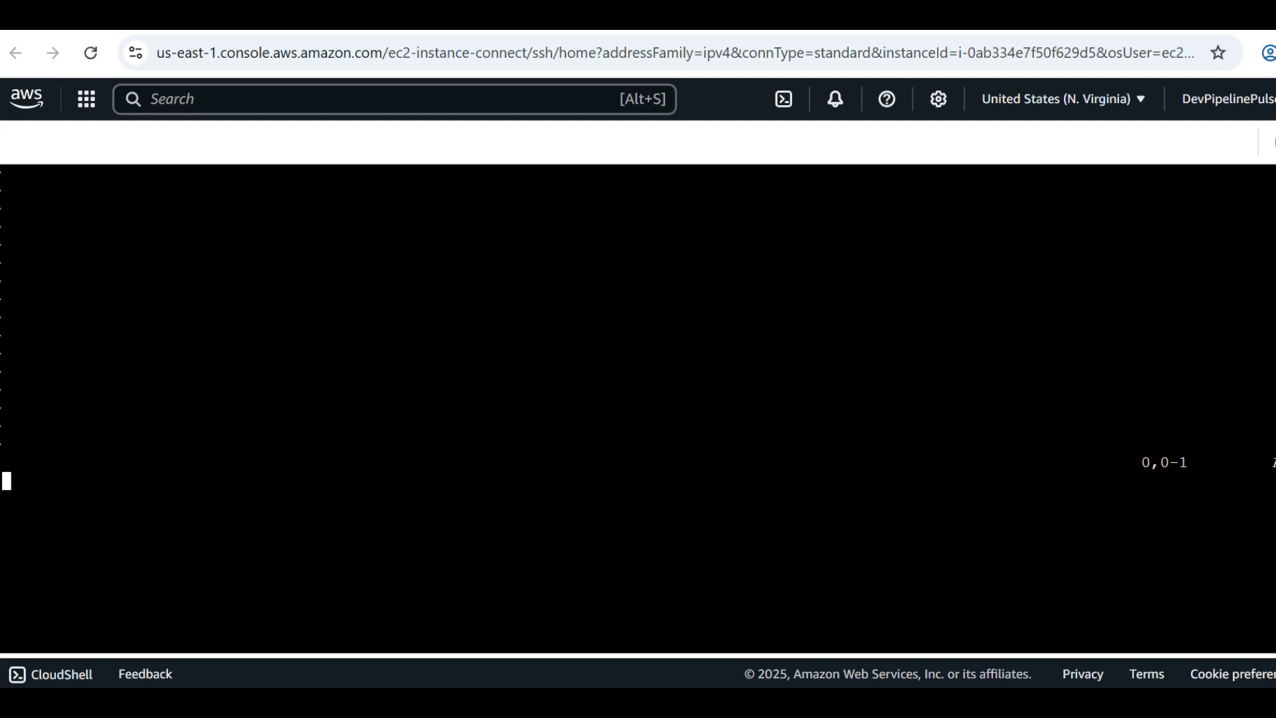
pyautogui.write('q!')
pyautogui.press('Return')
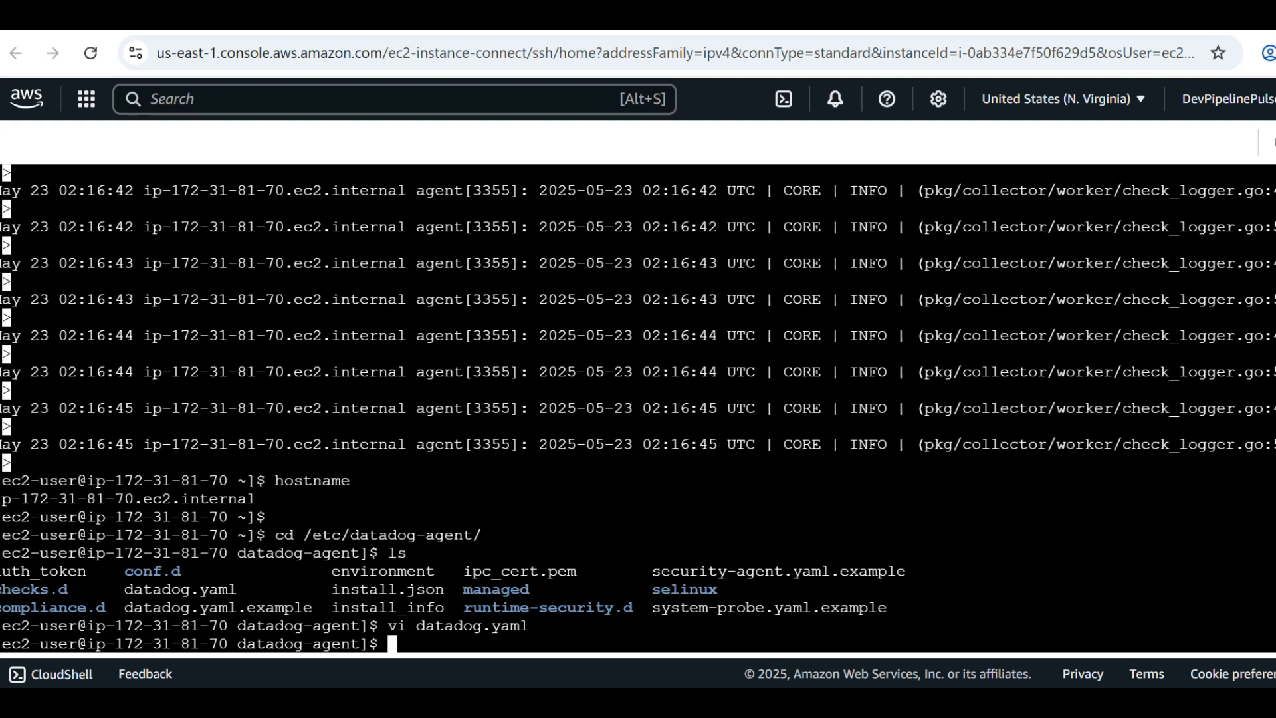
# - Run ps -ef | grep datadog to list the Datadog processes and check which user owns them
pyautogui.write('sudo v')
pyautogui.write('i')
pyautogui.press('BackSpace')
pyautogui.press('BackSpace')
pyautogui.press('BackSpace')
pyautogui.press('BackSpace')
pyautogui.press('BackSpace')
pyautogui.press('BackSpace')
pyautogui.press('BackSpace')
pyautogui.press('BackSpace')
pyautogui.write('ps -ef ')
pyautogui.write('| grep dat')
pyautogui.write('adog')
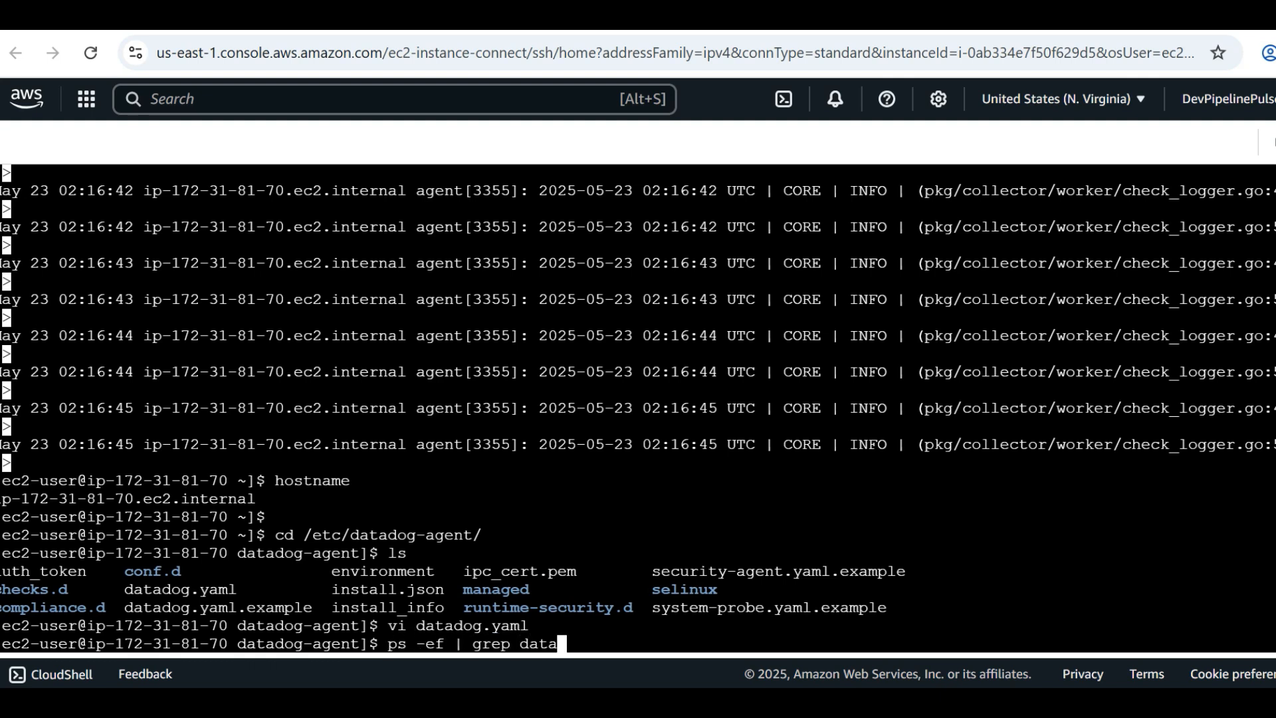
pyautogui.press('Return')
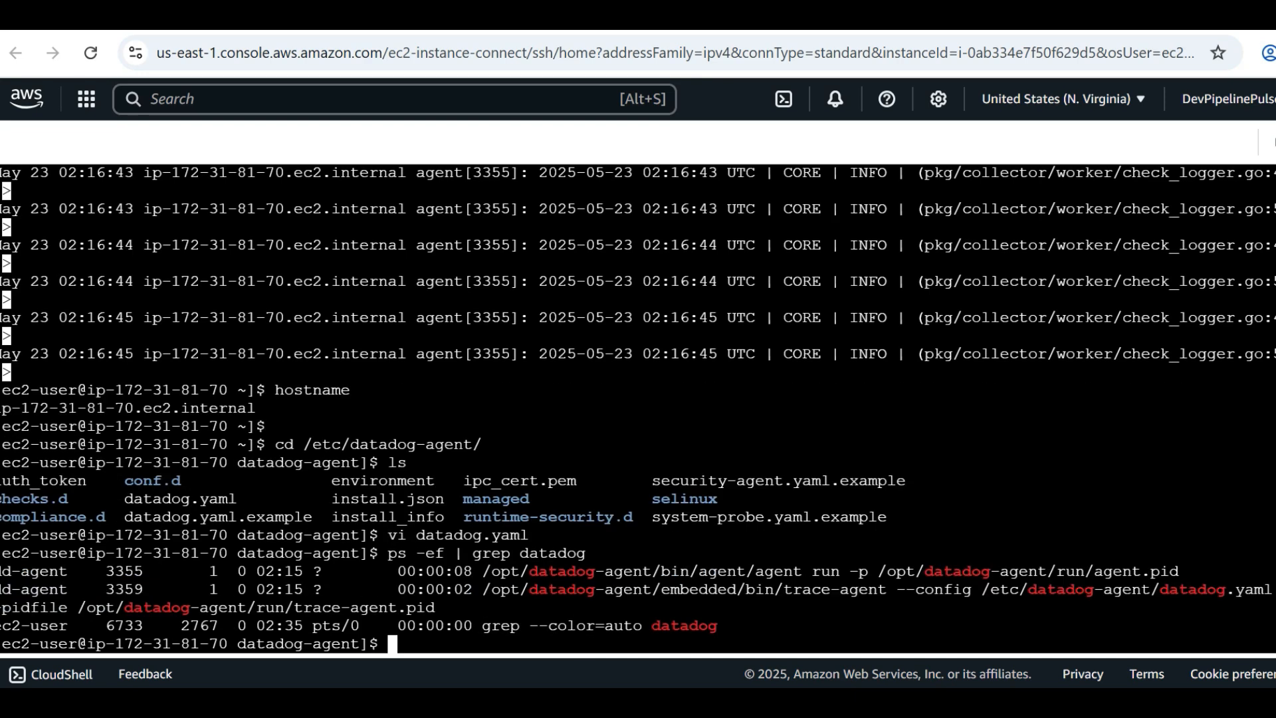
pyautogui.doubleClick(37, 590)
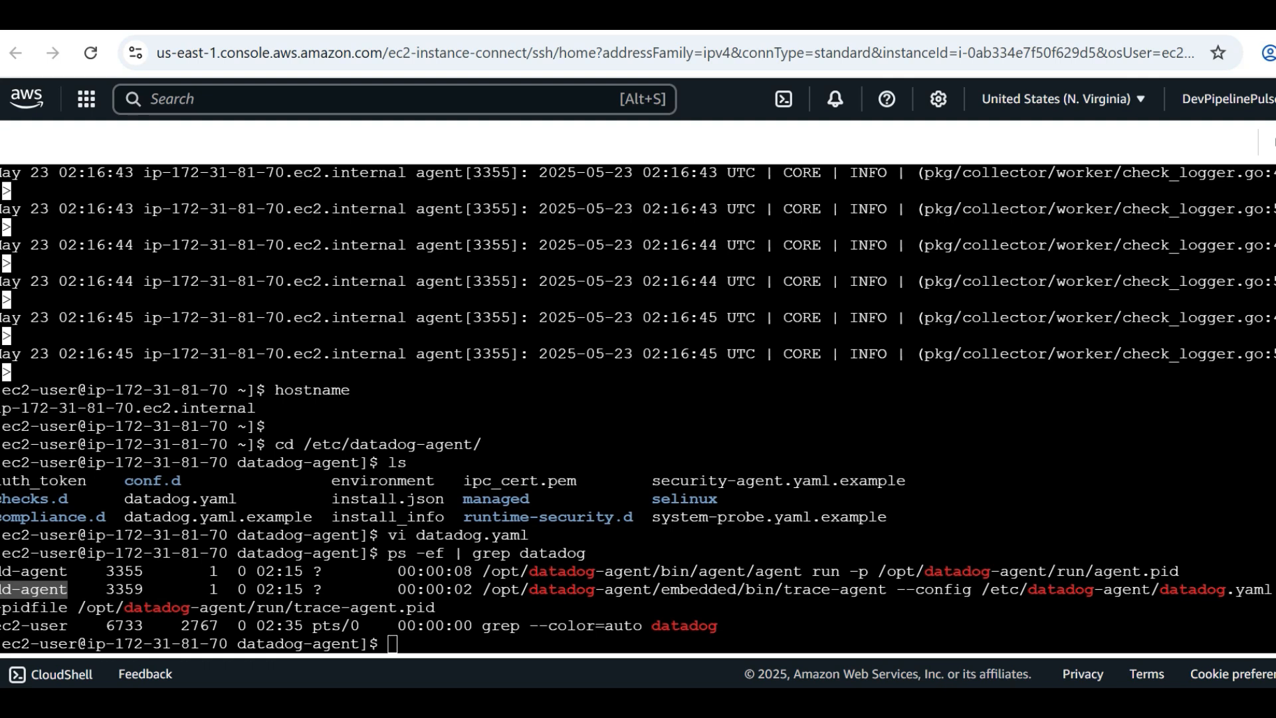
pyautogui.doubleClick(34, 589)
pyautogui.press('Return')
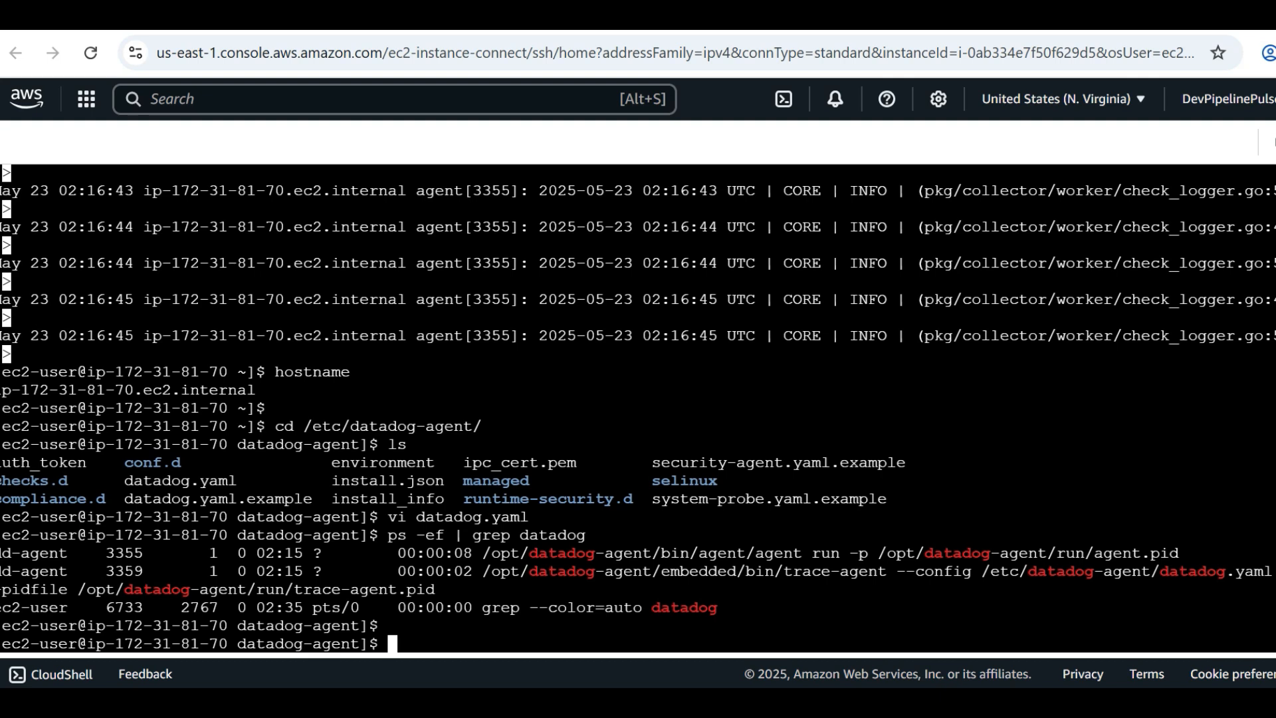
# - Open datadog.yaml with sudo vi and inspect the api_key entry
pyautogui.write('sudo vi datadog.yaml')
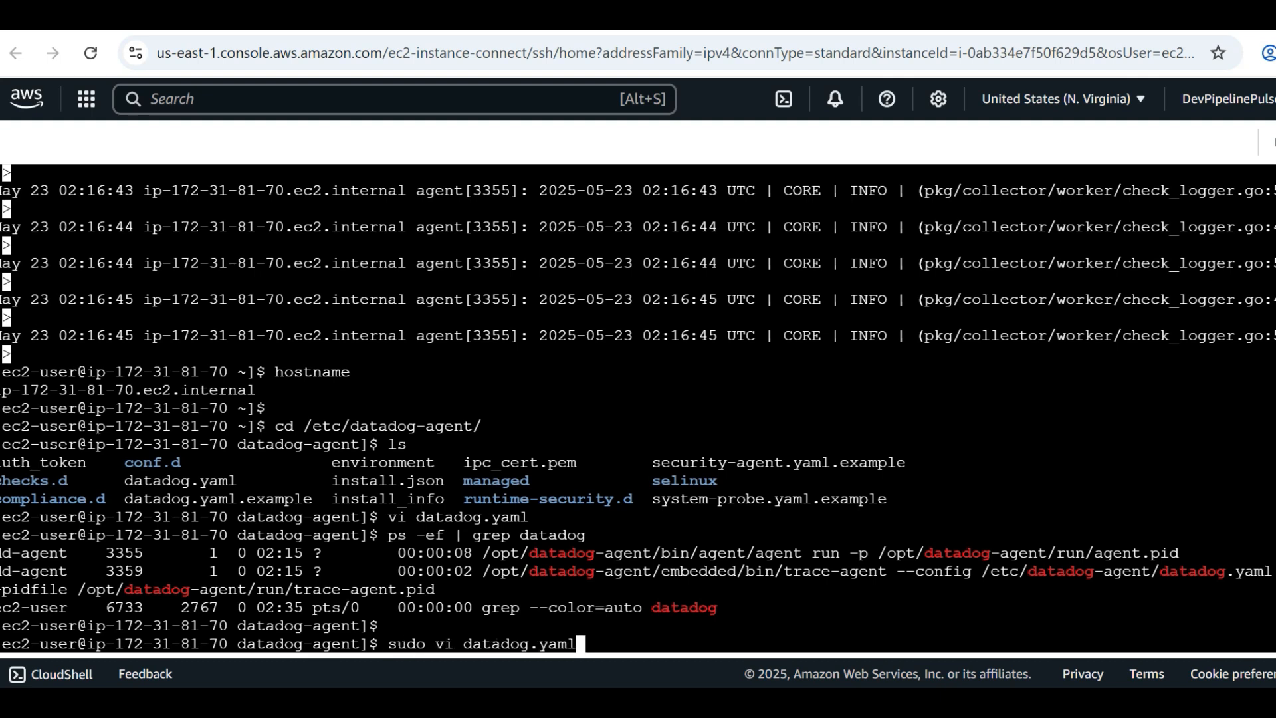
pyautogui.press('Return')
pyautogui.press('super+Down')
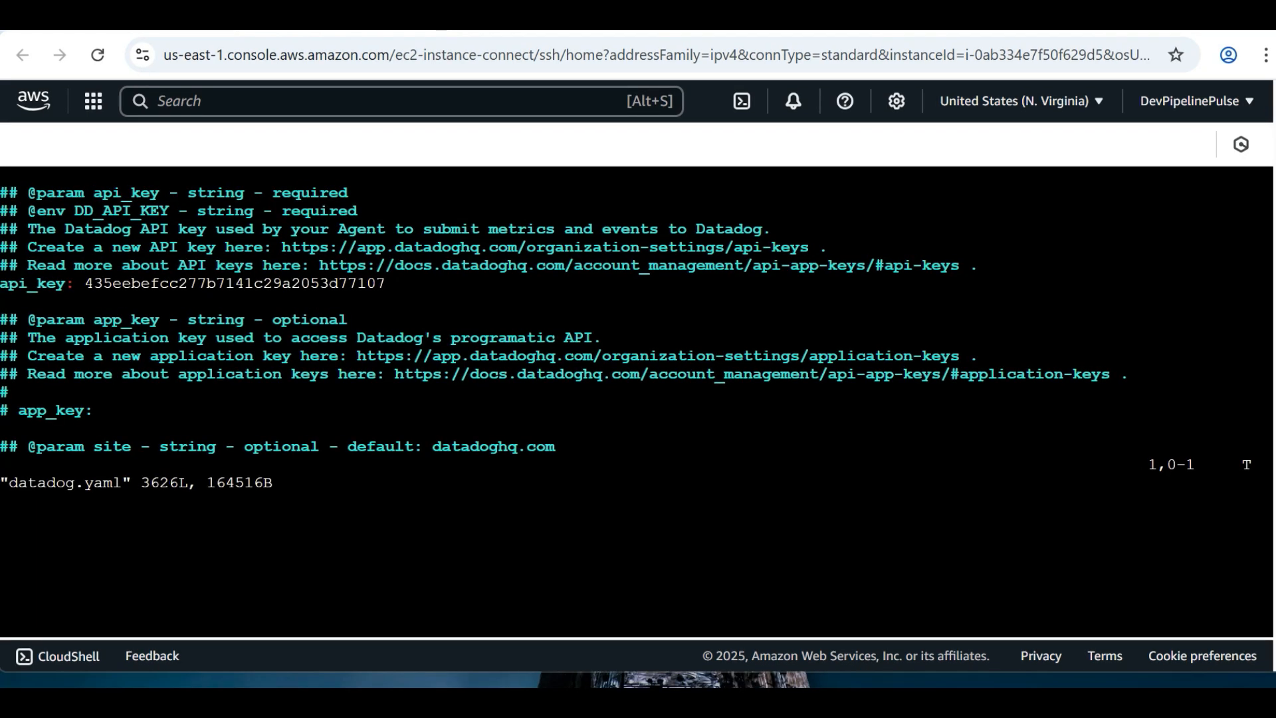
pyautogui.moveTo(28, 284); pyautogui.dragTo(414, 283)
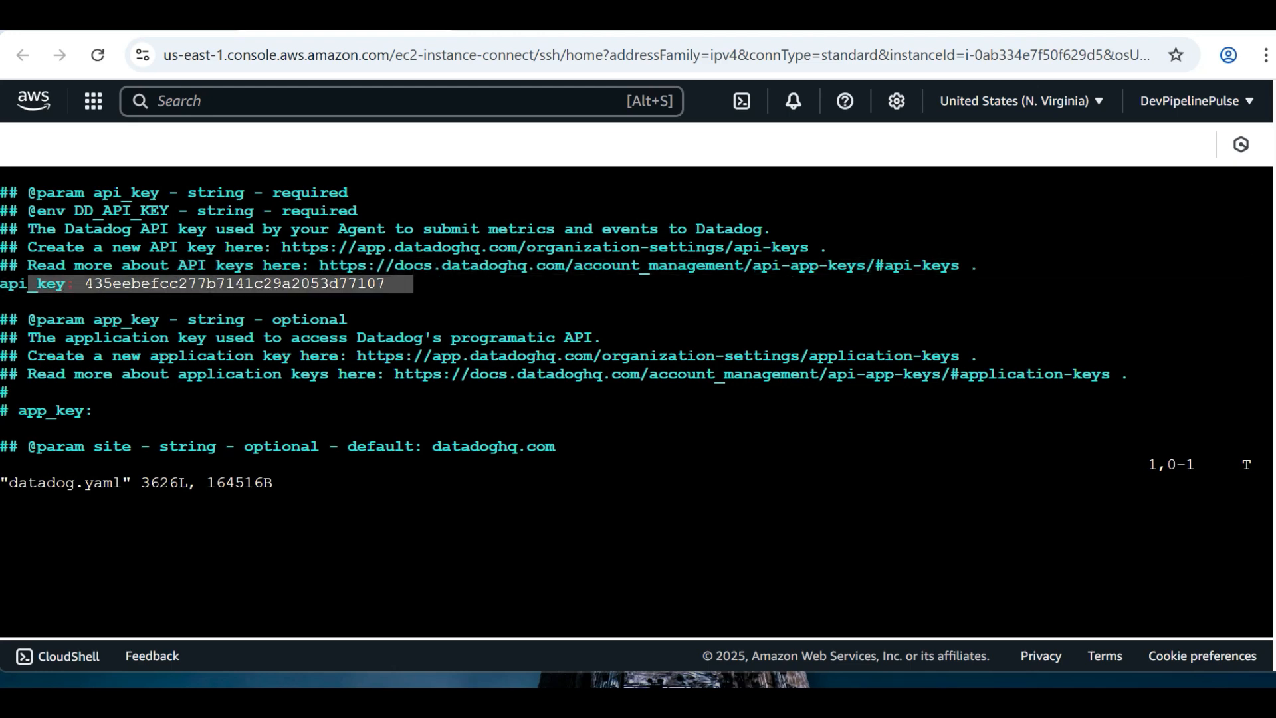
pyautogui.doubleClick(235, 283)
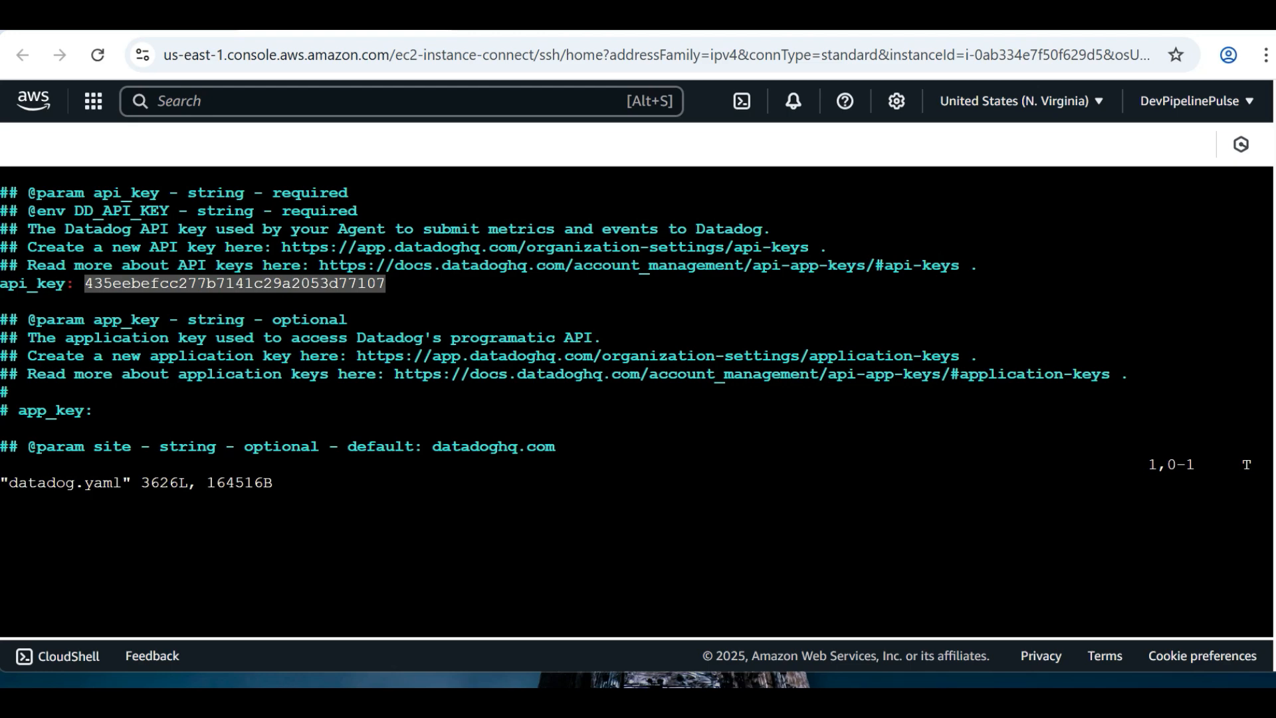
# - Examine the site parameter section of datadog.yaml, including the regional Datadog site options and the configured site entry
pyautogui.press('Escape')
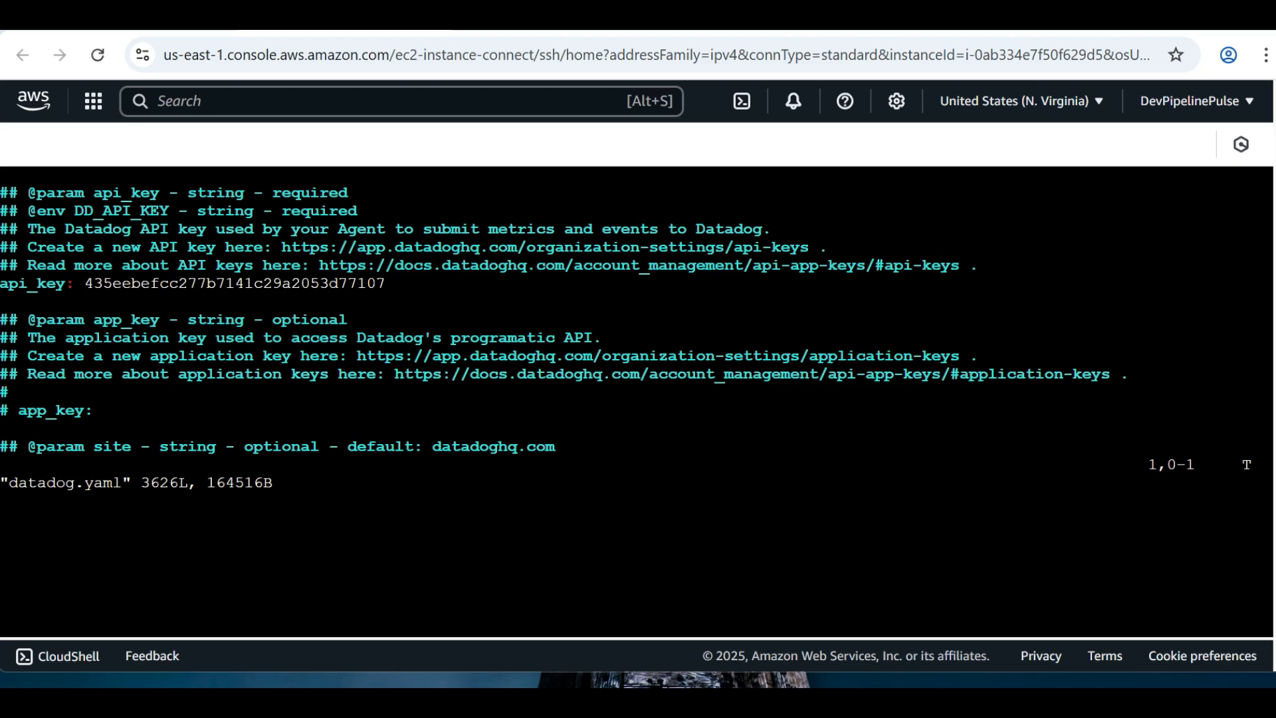
pyautogui.press('Down')
pyautogui.press('Down')
pyautogui.press('Down')
pyautogui.press('Down')
pyautogui.press('Down')
pyautogui.press('Down')
pyautogui.press('Down')
pyautogui.press('Down')
pyautogui.press('Down')
pyautogui.press('Down')
pyautogui.press('Down')
pyautogui.press('Down')
pyautogui.press('Down')
pyautogui.press('Down')
pyautogui.press('Down')
pyautogui.press('Down')
pyautogui.press('Down')
pyautogui.press('Down')
pyautogui.press('Down')
pyautogui.press('Down')
pyautogui.press('Down')
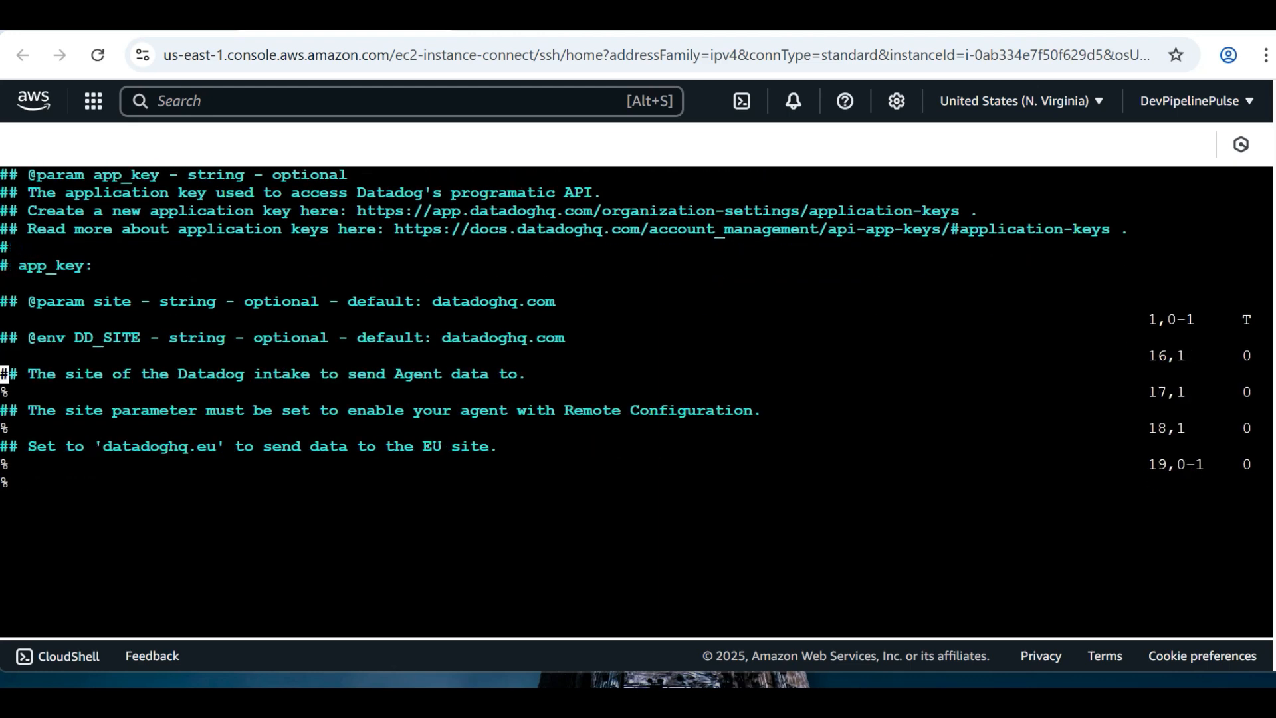
pyautogui.press('Down')
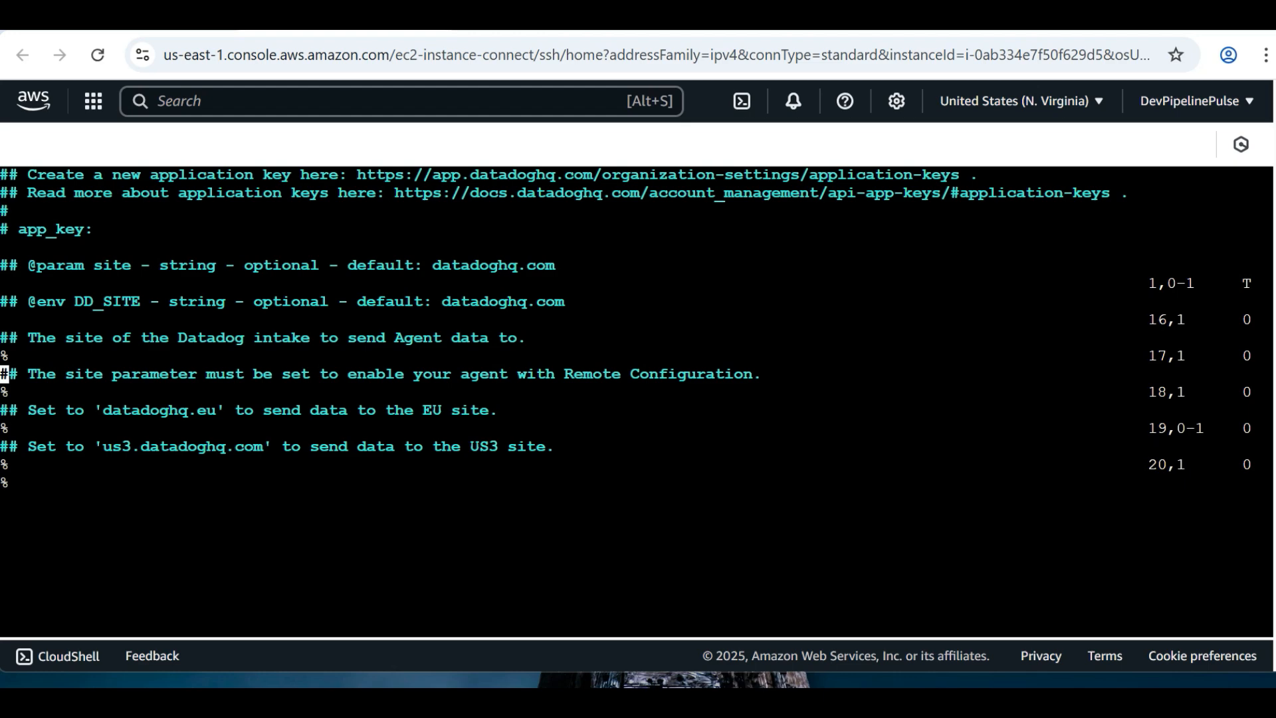
pyautogui.press('Down')
pyautogui.press('Down')
pyautogui.press('Down')
pyautogui.press('Down')
pyautogui.press('Down')
pyautogui.press('Down')
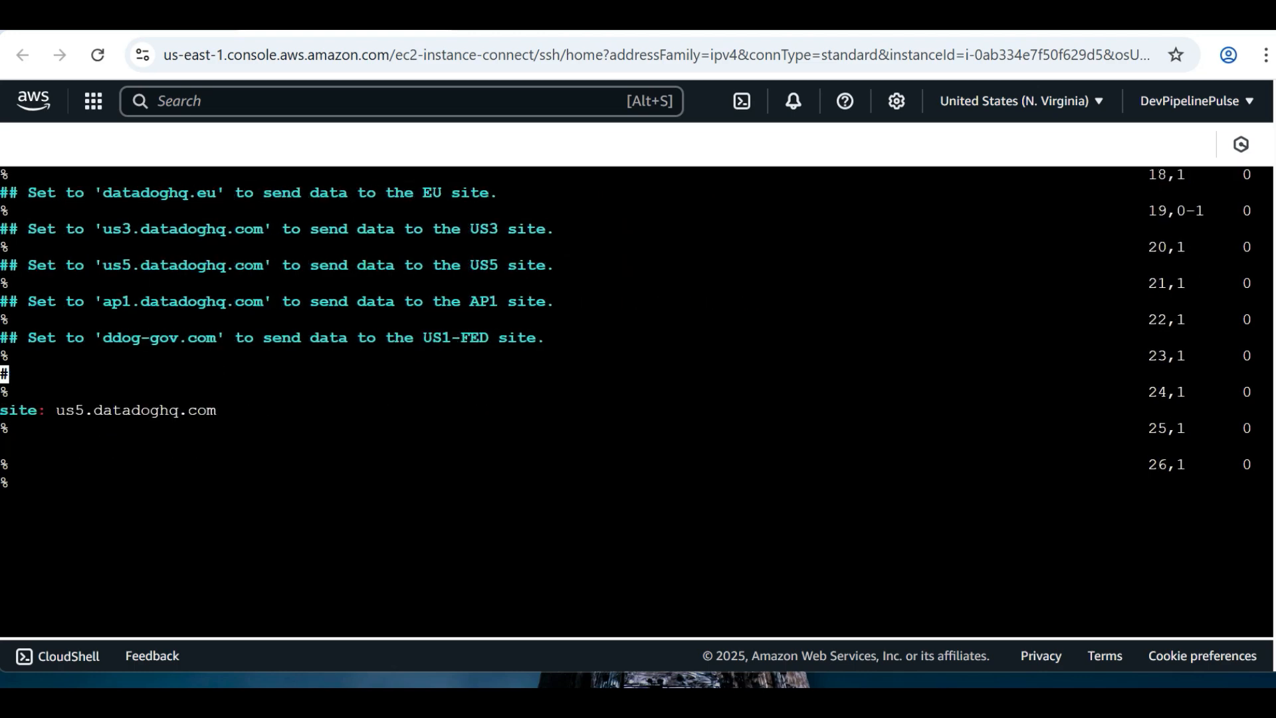
pyautogui.press('Down')
pyautogui.press('Down')
# - Examine the dd_url and proxy settings in datadog.yaml
pyautogui.press('Down')
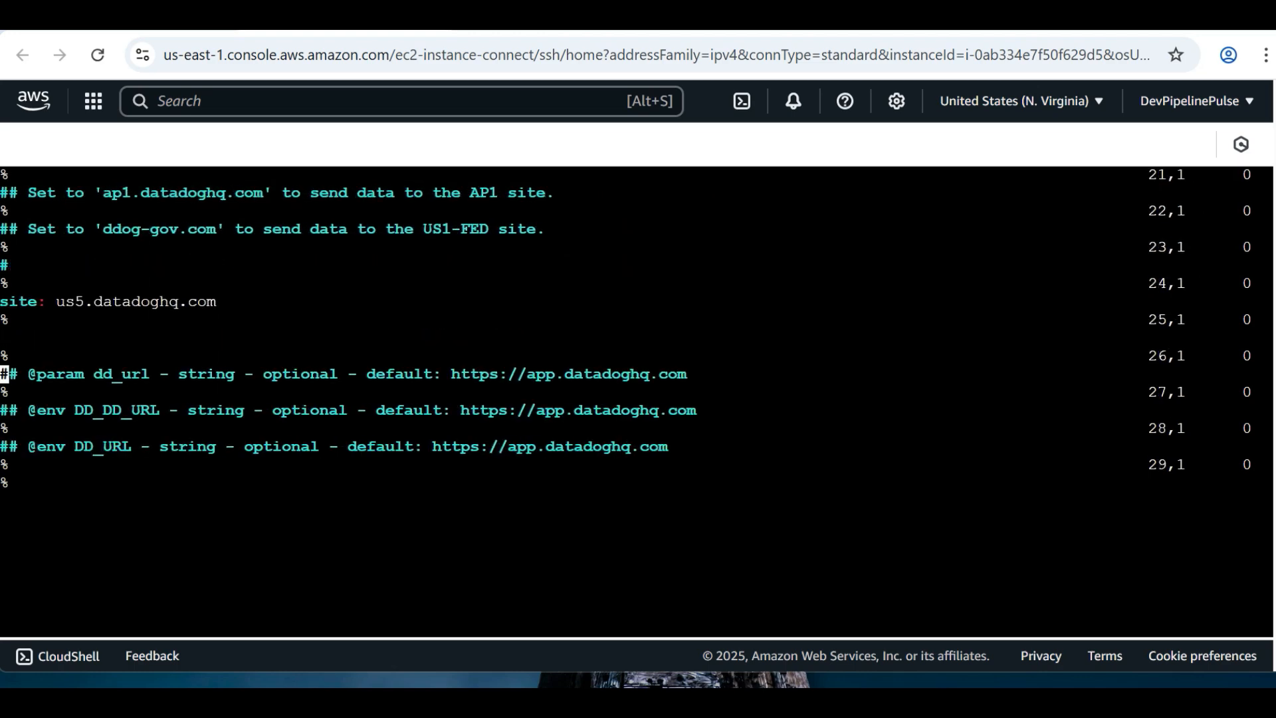
pyautogui.press('Down')
pyautogui.press('Down')
pyautogui.press('Down')
pyautogui.press('Down')
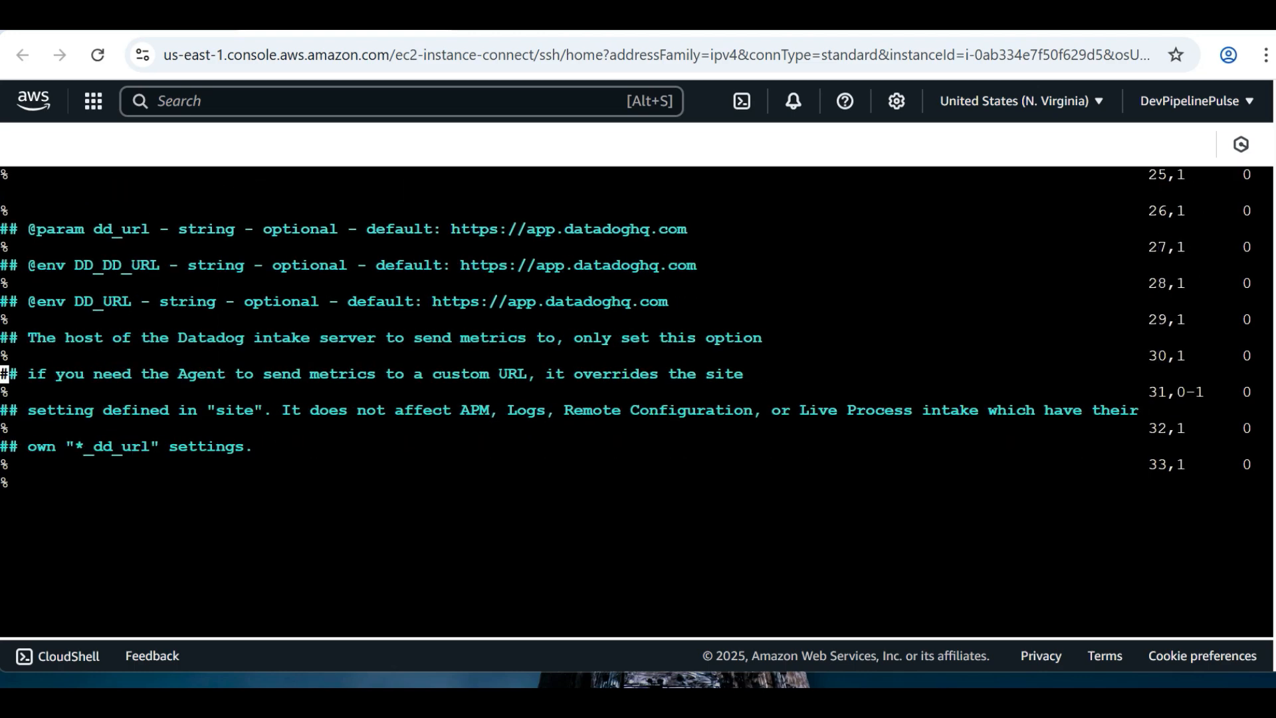
pyautogui.press('Down')
pyautogui.press('Down')
pyautogui.press('Down')
pyautogui.press('Down')
pyautogui.press('Down')
pyautogui.press('Down')
pyautogui.press('Down')
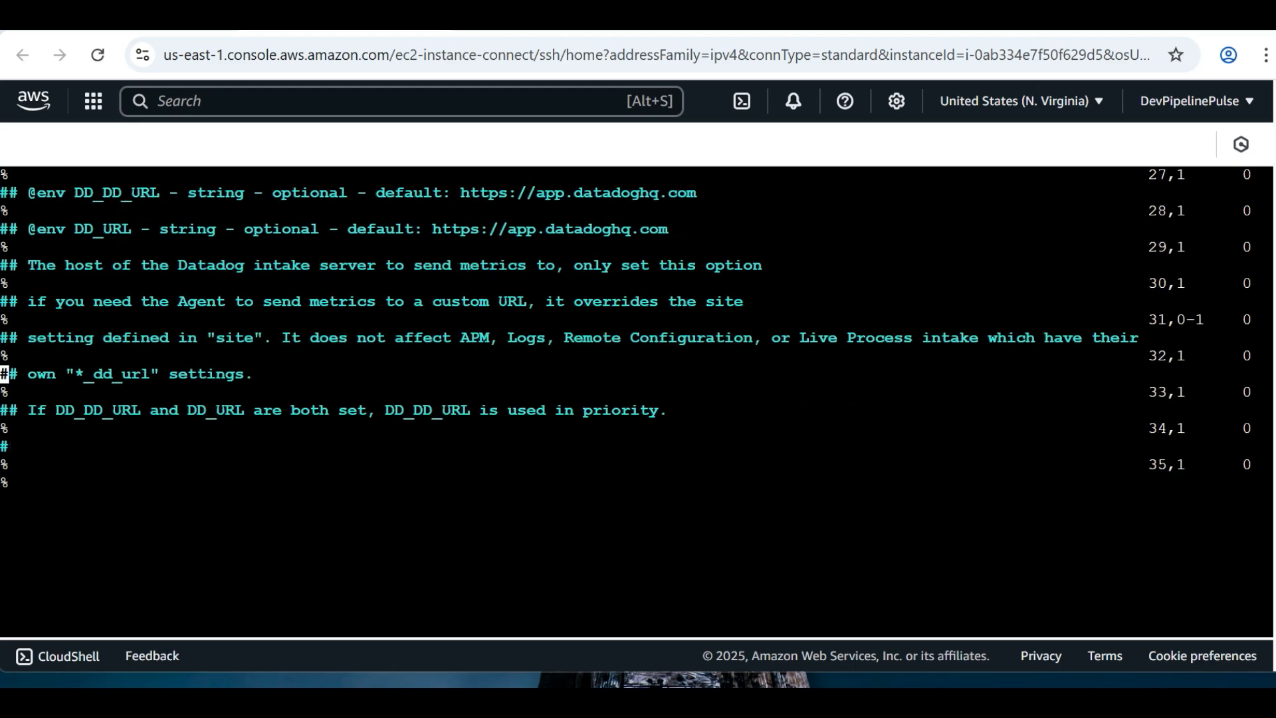
pyautogui.press('Down')
pyautogui.press('Down')
pyautogui.press('Down')
pyautogui.press('Down')
pyautogui.press('Down')
pyautogui.press('Down')
pyautogui.press('Down')
pyautogui.press('Down')
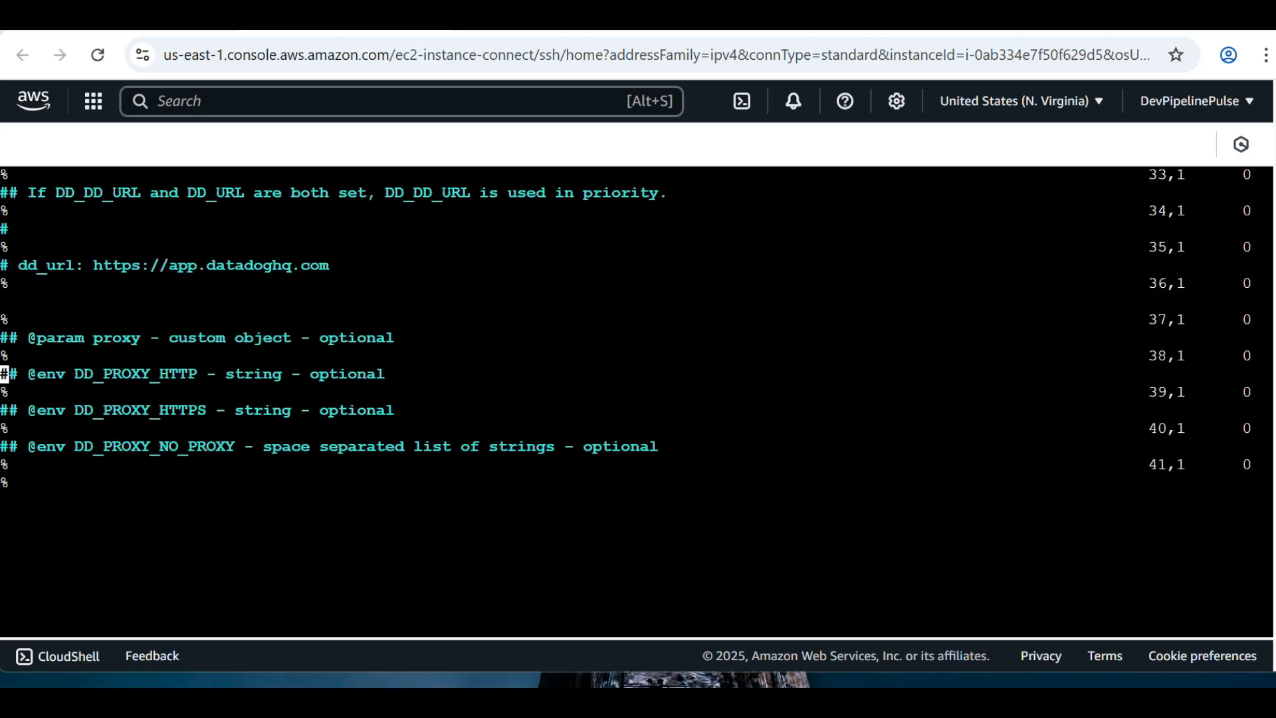
pyautogui.press('Down')
pyautogui.press('Down')
pyautogui.press('Down')
pyautogui.press('Down')
pyautogui.press('Down')
pyautogui.press('Down')
pyautogui.press('Down')
pyautogui.press('Down')
pyautogui.press('Down')
pyautogui.press('Down')
pyautogui.press('Down')
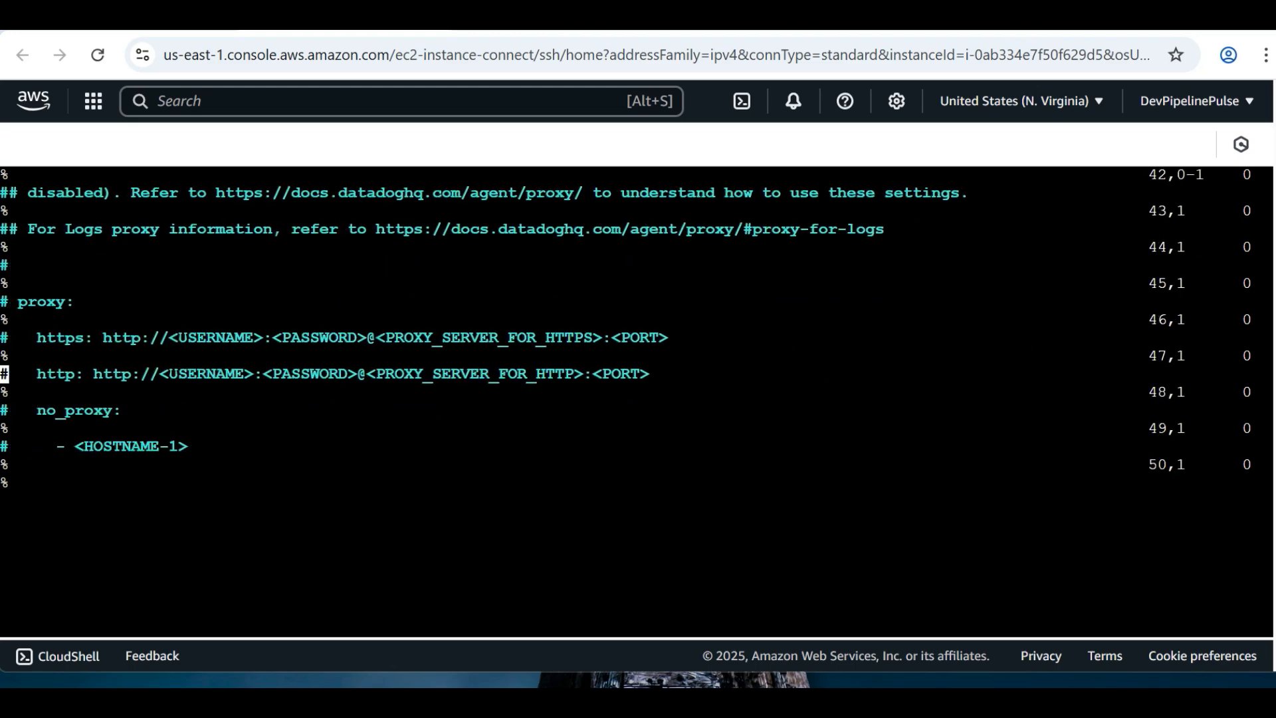
# - Examine the skip_ssl_validation, sslkeylogfile and min_tls_version options in datadog.yaml
pyautogui.press('Down')
pyautogui.press('Down')
pyautogui.press('Down')
pyautogui.press('Down')
pyautogui.press('Down')
pyautogui.press('Down')
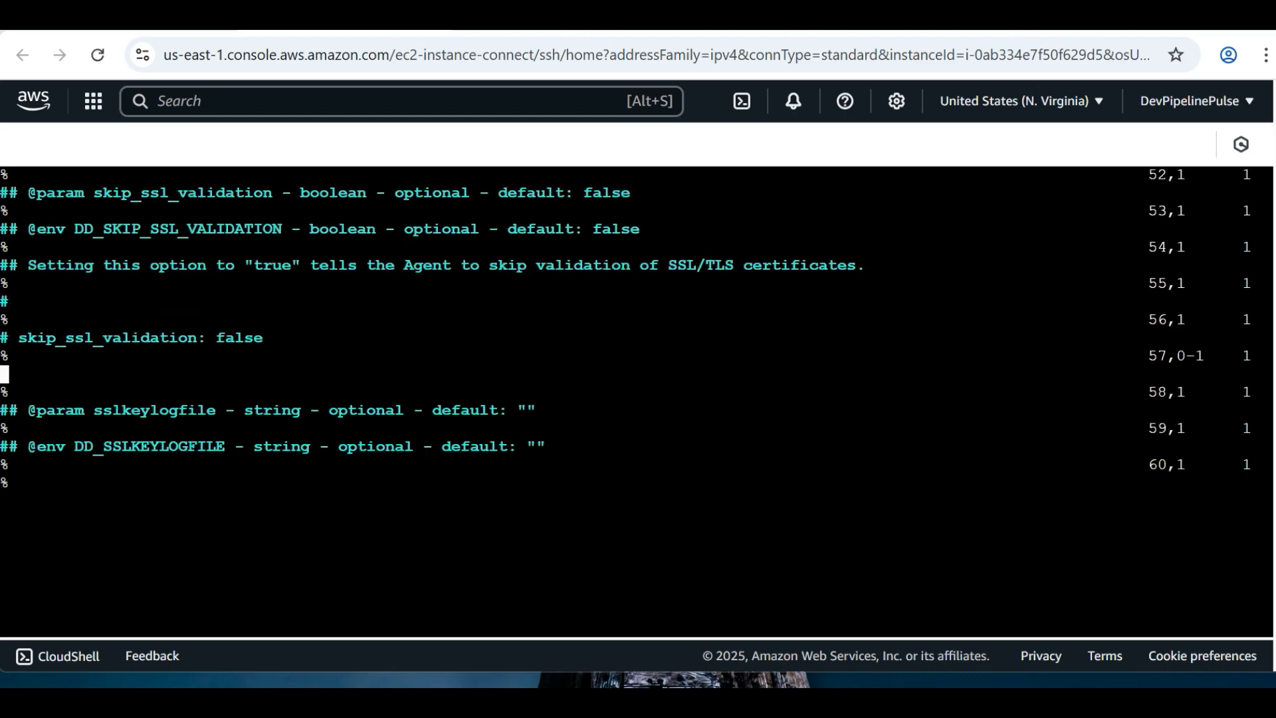
pyautogui.press('Down')
pyautogui.press('Down')
pyautogui.press('Down')
pyautogui.press('Down')
pyautogui.press('Down')
pyautogui.press('Down')
pyautogui.press('Down')
pyautogui.press('Down')
pyautogui.press('Down')
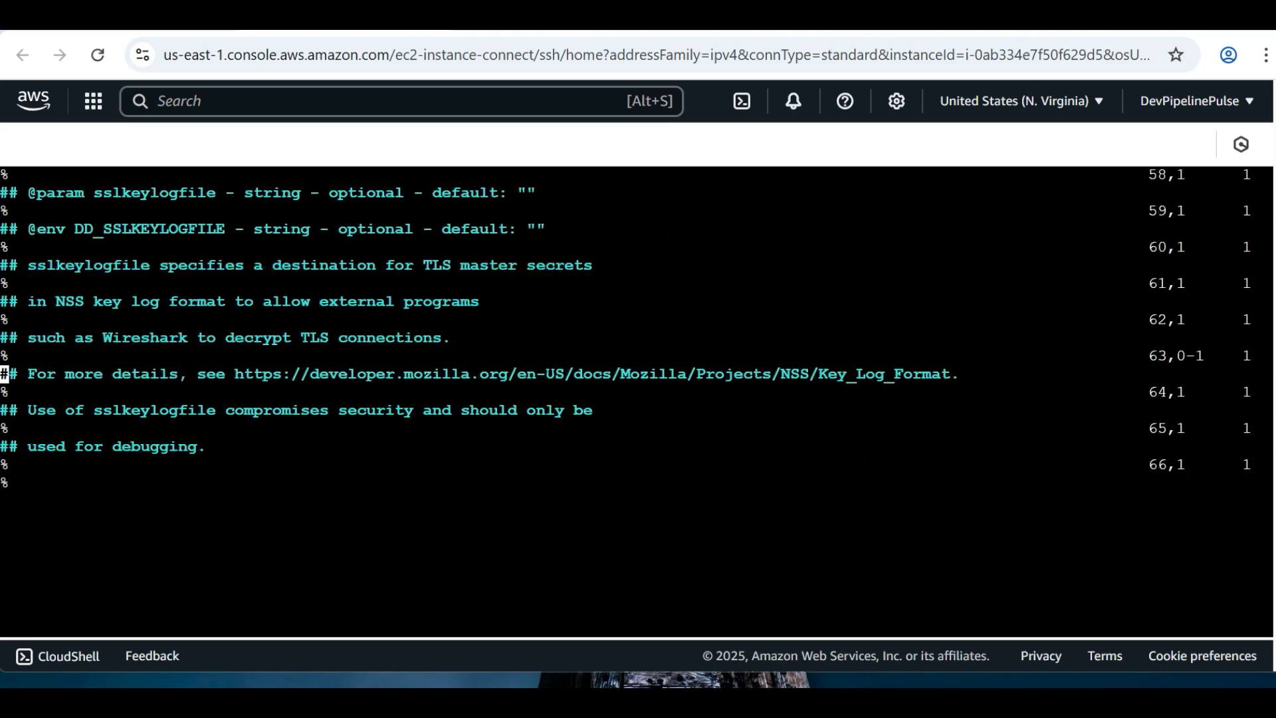
pyautogui.press('Down')
pyautogui.press('Down')
pyautogui.press('Down')
pyautogui.press('Down')
pyautogui.press('Down')
pyautogui.press('Down')
pyautogui.press('Down')
pyautogui.press('Down')
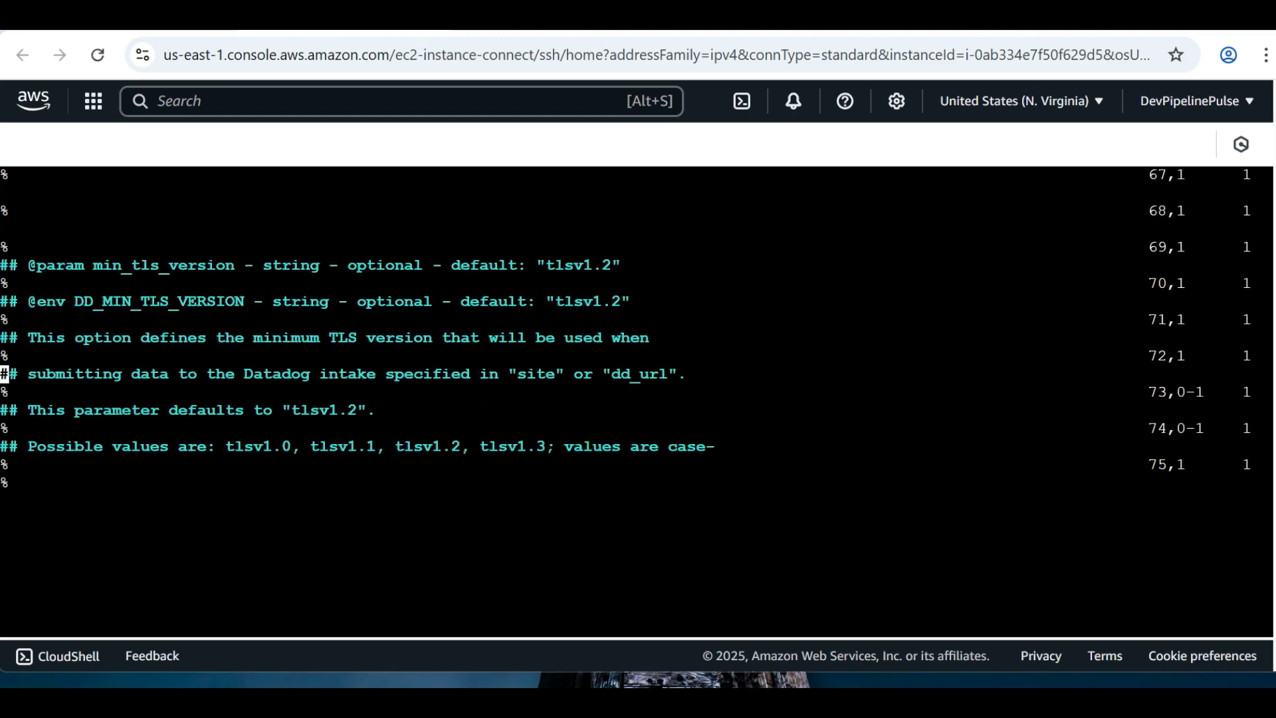
# - Examine the hostname parameter in datadog.yaml and move the cursor along its commented hostname entry
pyautogui.press('Down')
pyautogui.press('Down')
pyautogui.press('Down')
pyautogui.press('Down')
pyautogui.press('Down')
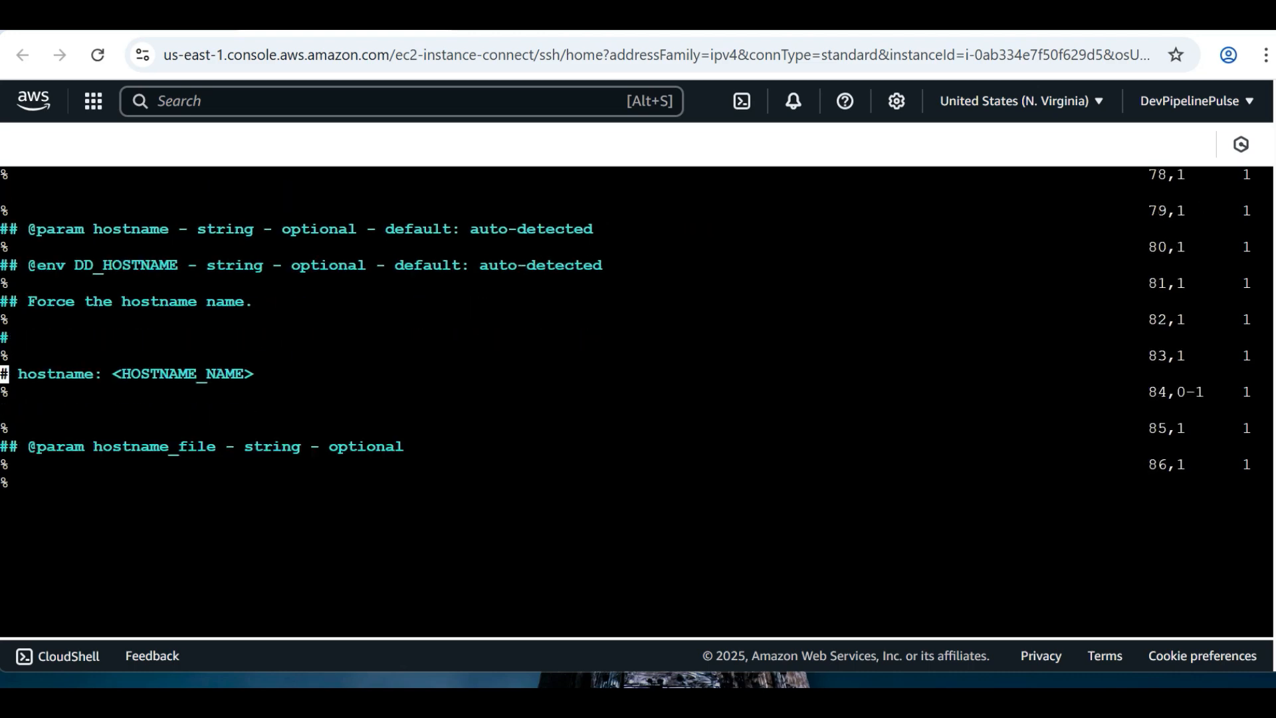
pyautogui.press('Down')
pyautogui.press('Down')
pyautogui.press('Down')
pyautogui.press('Up')
pyautogui.press('Up')
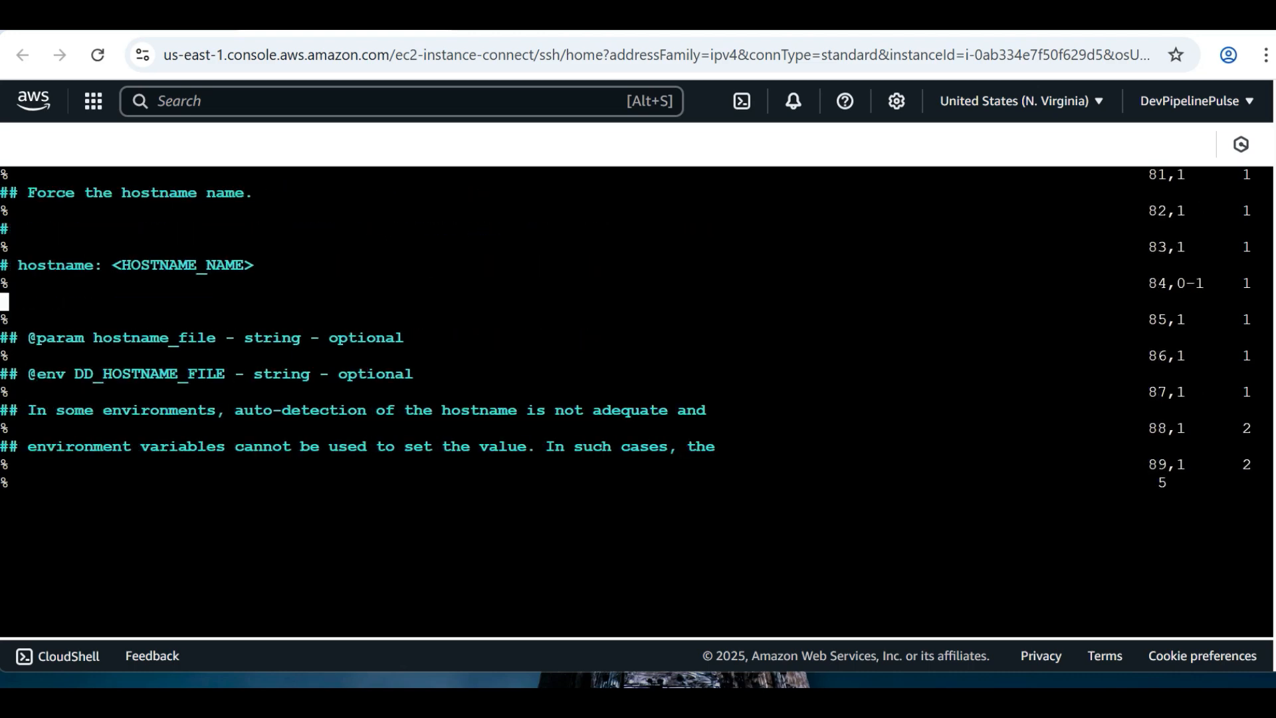
pyautogui.press('Up')
pyautogui.press('Up')
pyautogui.press('Right')
pyautogui.press('Right')
pyautogui.press('Right')
pyautogui.press('Right')
pyautogui.press('Right')
pyautogui.press('Right')
pyautogui.press('Right')
pyautogui.press('Right')
pyautogui.press('Right')
pyautogui.press('Right')
pyautogui.press('Right')
pyautogui.press('Right')
pyautogui.press('Right')
pyautogui.press('Right')
pyautogui.press('Right')
pyautogui.press('Right')
pyautogui.press('Right')
pyautogui.press('Right')
pyautogui.press('Right')
pyautogui.press('Right')
pyautogui.press('Right')
pyautogui.press('Right')
pyautogui.press('Right')
pyautogui.press('Right')
pyautogui.press('Right')
pyautogui.press('Right')
pyautogui.press('Right')
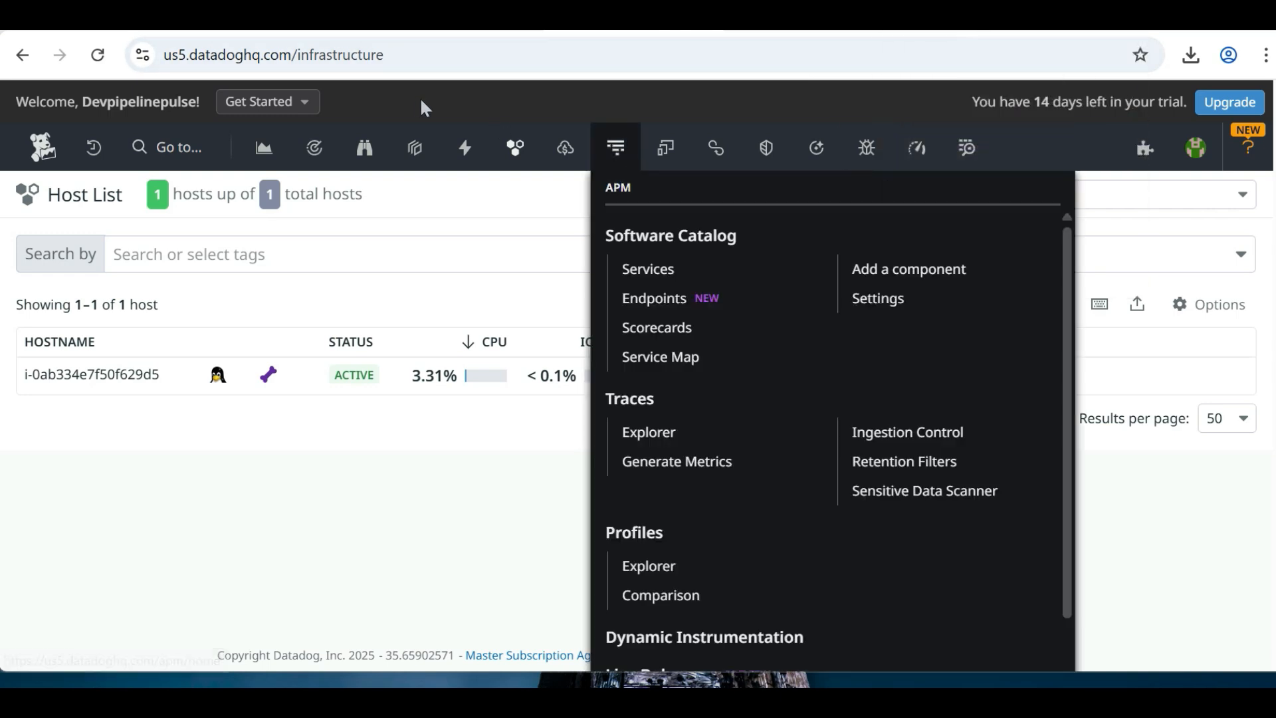
# - Switch to the EC2 instance terminal and run sudo yum remove datadog-agent, confirming the package removal with y
pyautogui.click(279, 18)
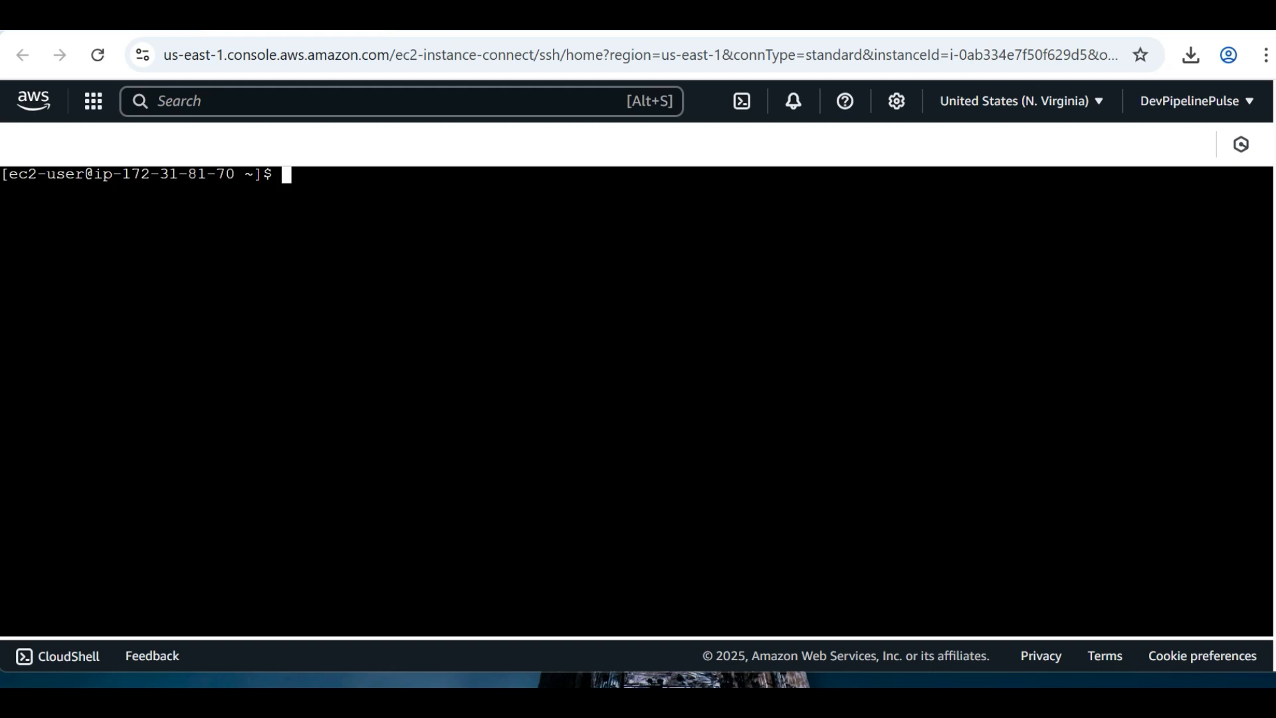
pyautogui.press('Return')
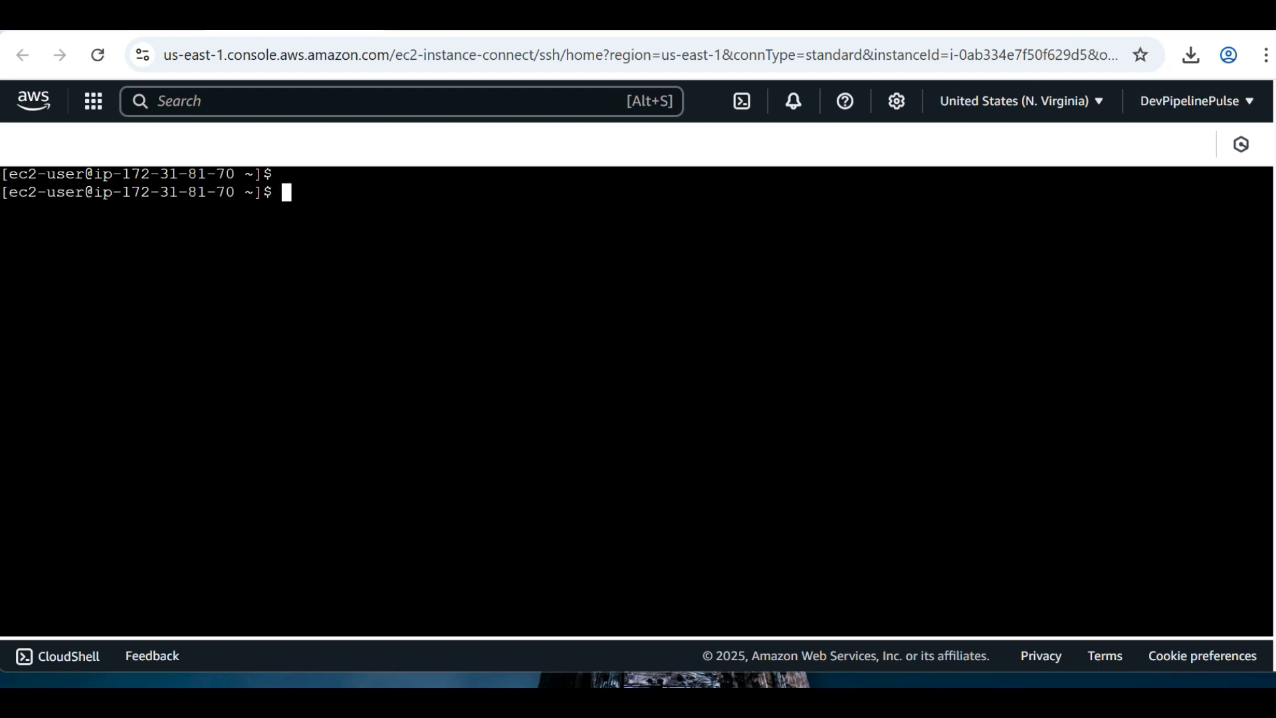
pyautogui.write('y')
pyautogui.press('BackSpace')
pyautogui.write('clear')
pyautogui.press('Up')
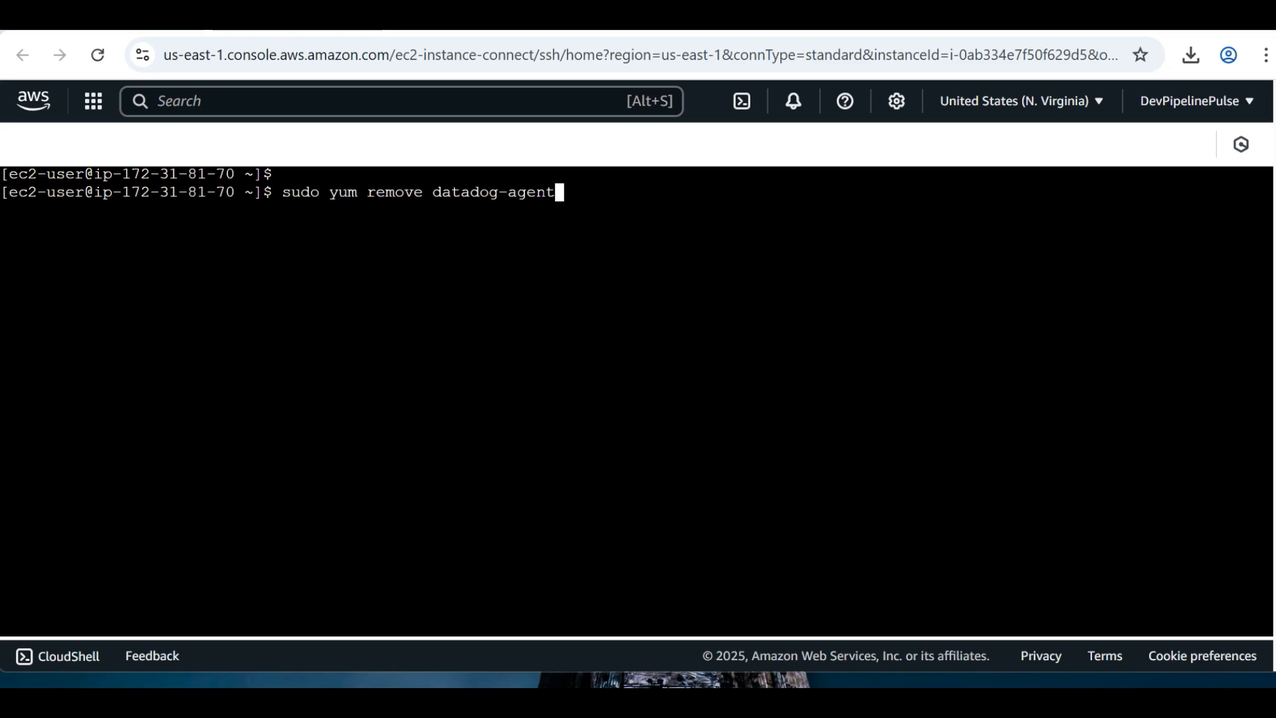
pyautogui.press('Return')
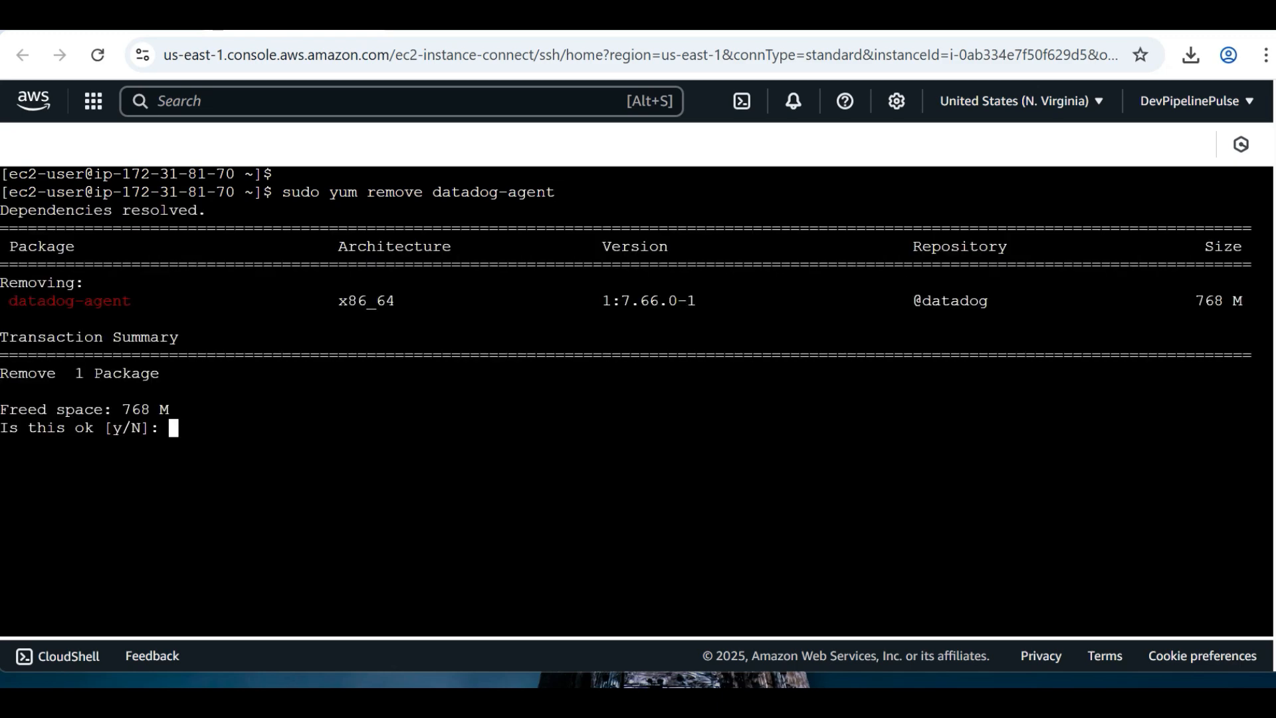
pyautogui.write('y')
pyautogui.press('Return')
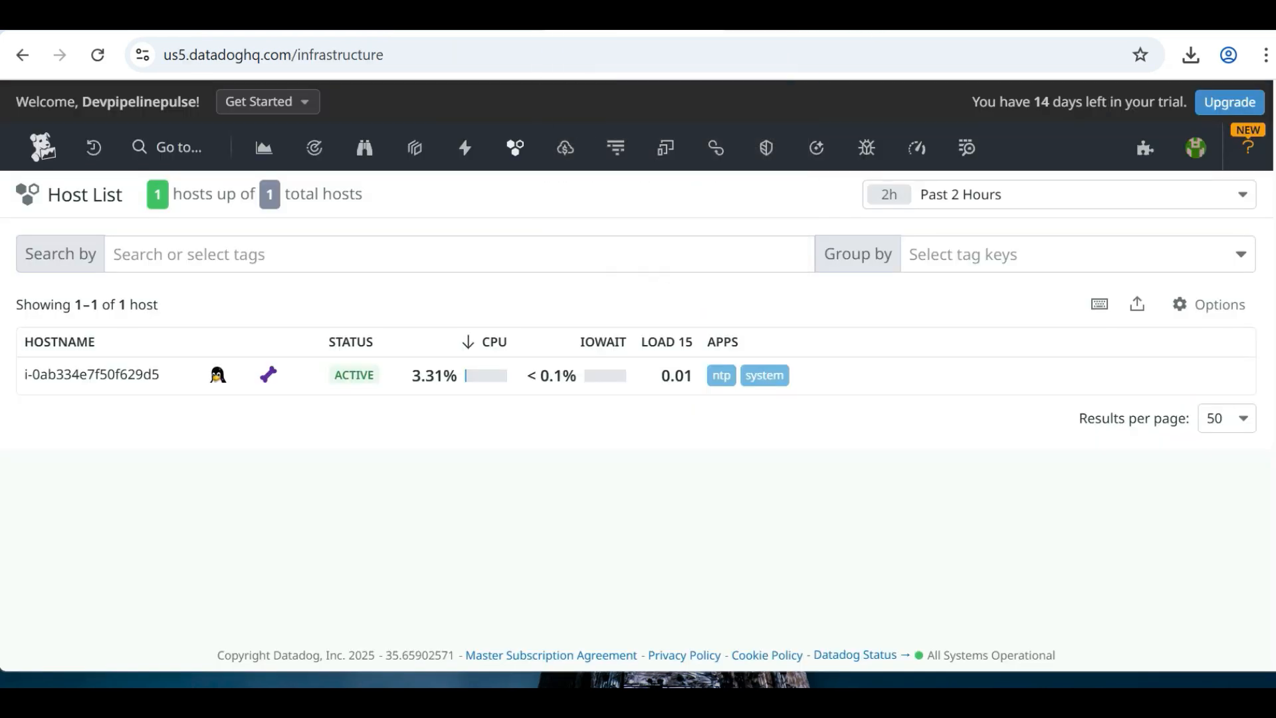
# - Switch to the Datadog Host List, check its time range options, and reopen the recently visited Hosts page
pyautogui.click(622, 18)
pyautogui.click(1173, 201)
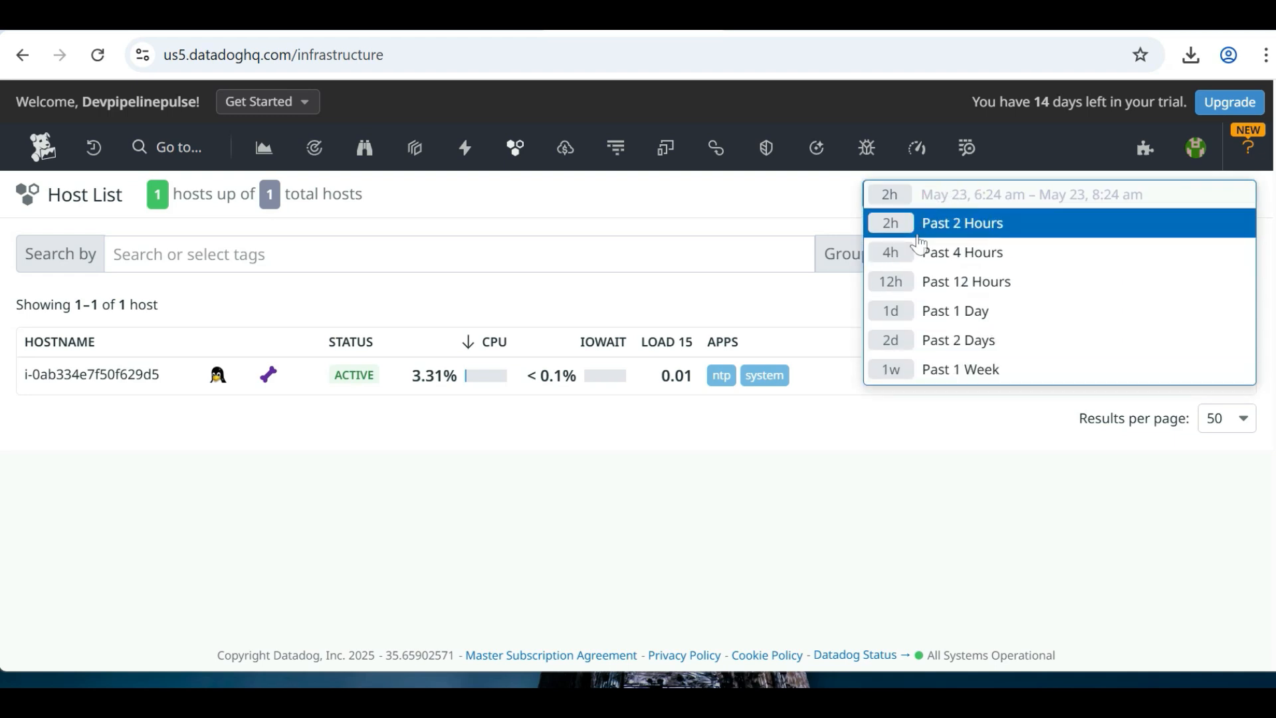
pyautogui.click(382, 427)
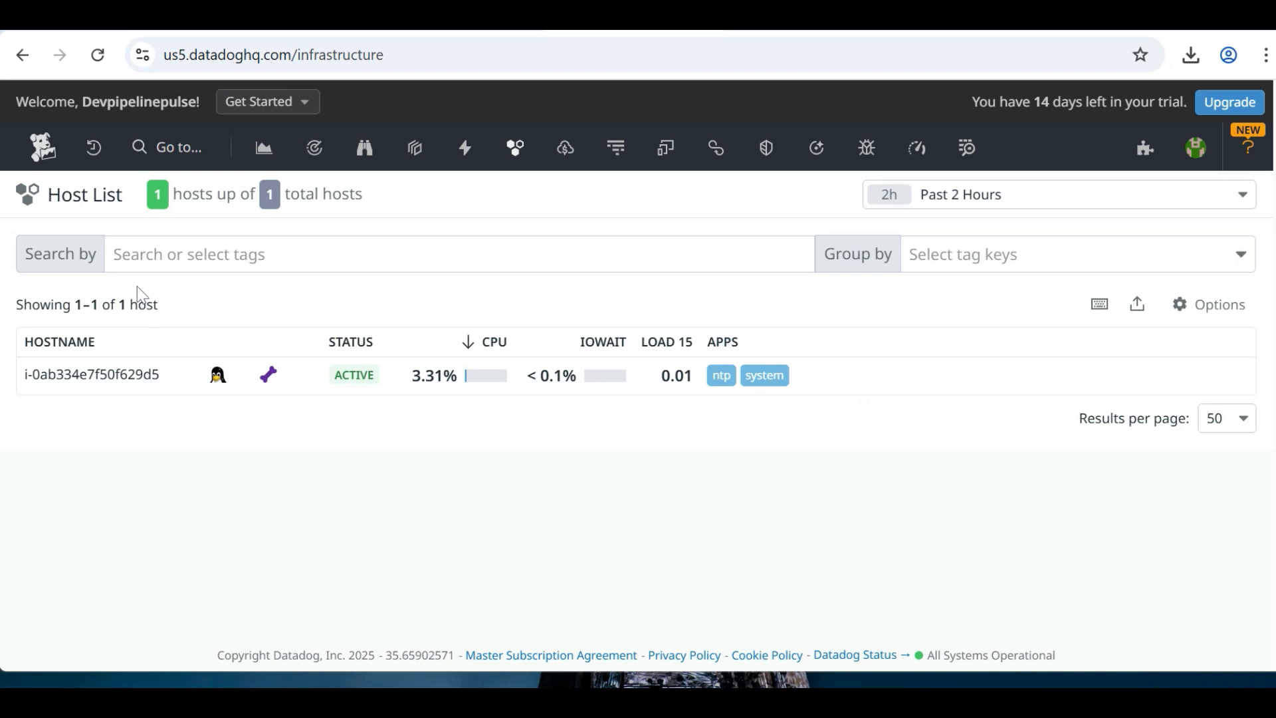
pyautogui.click(1047, 197)
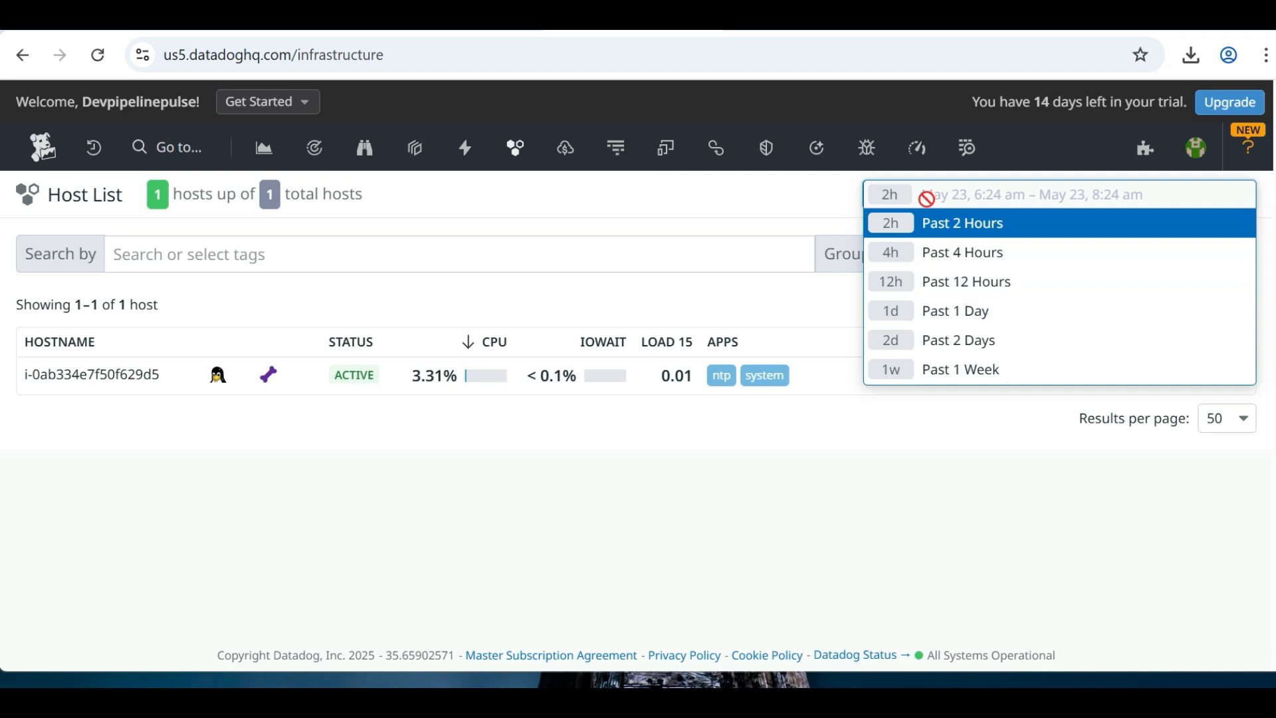
pyautogui.click(844, 499)
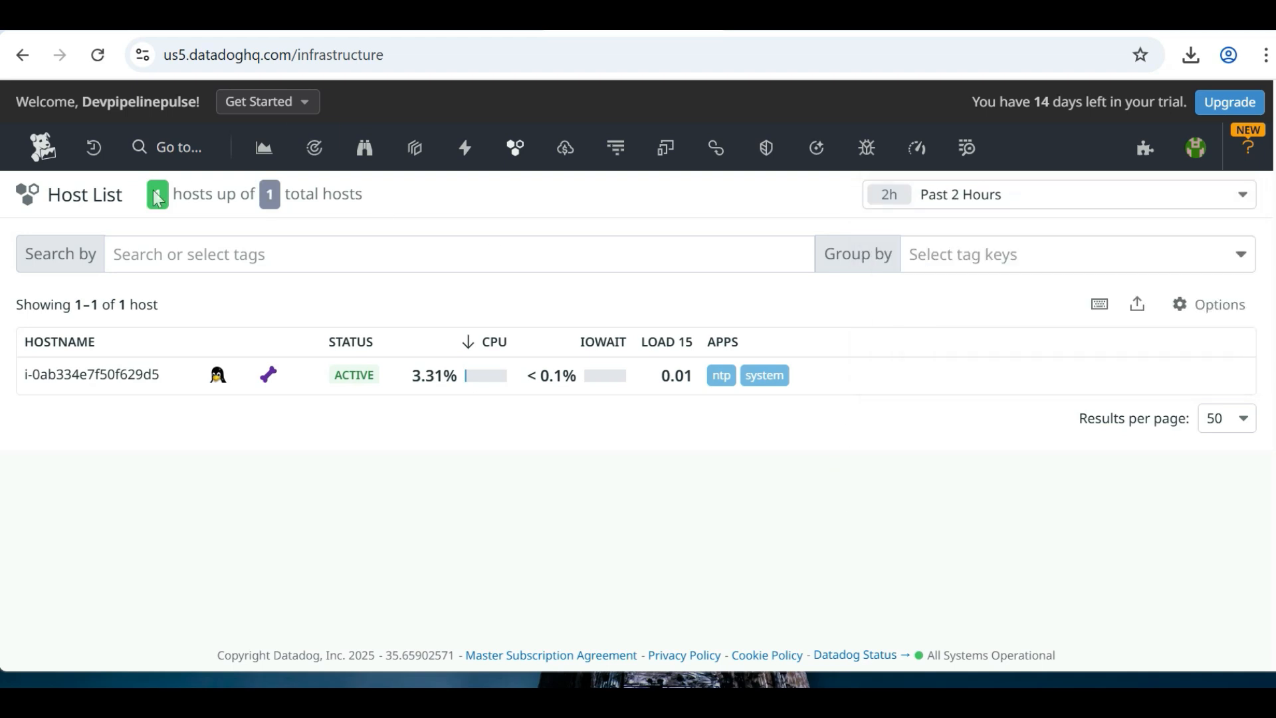
pyautogui.moveTo(98, 159)
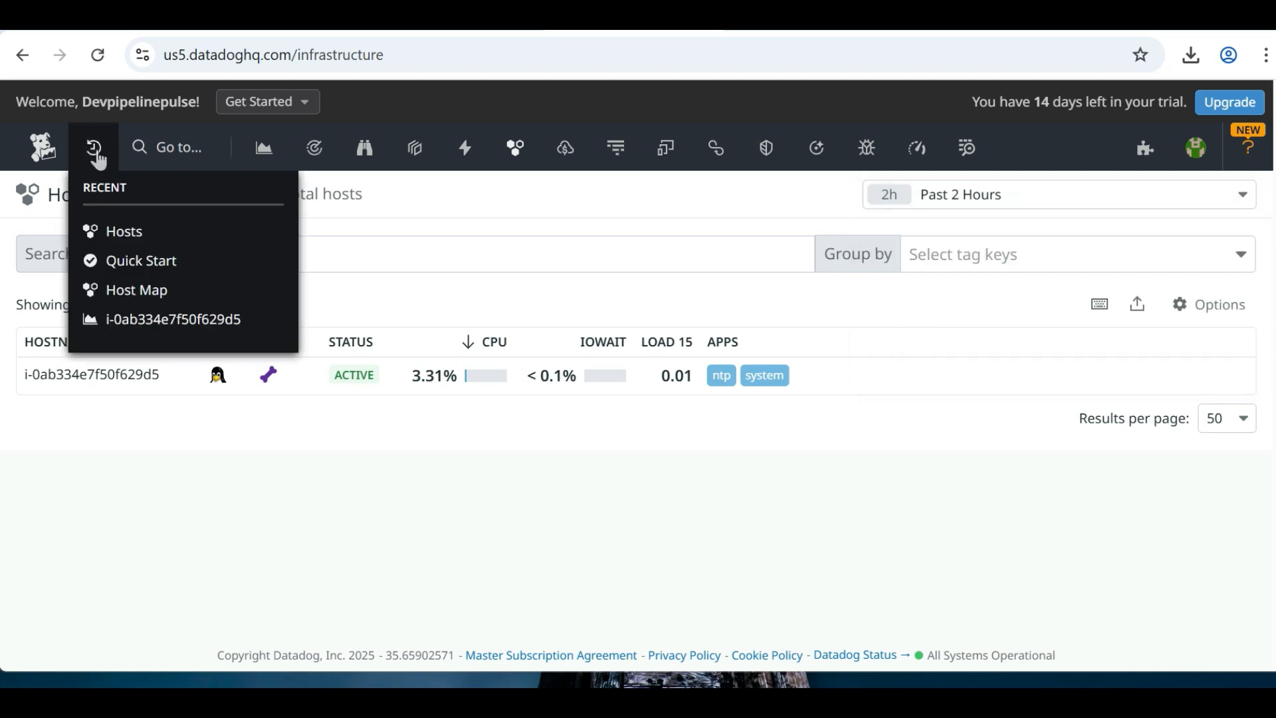
pyautogui.click(133, 241)
# - Open the recently visited Host Map and show the details of the EC2 host
pyautogui.moveTo(89, 158)
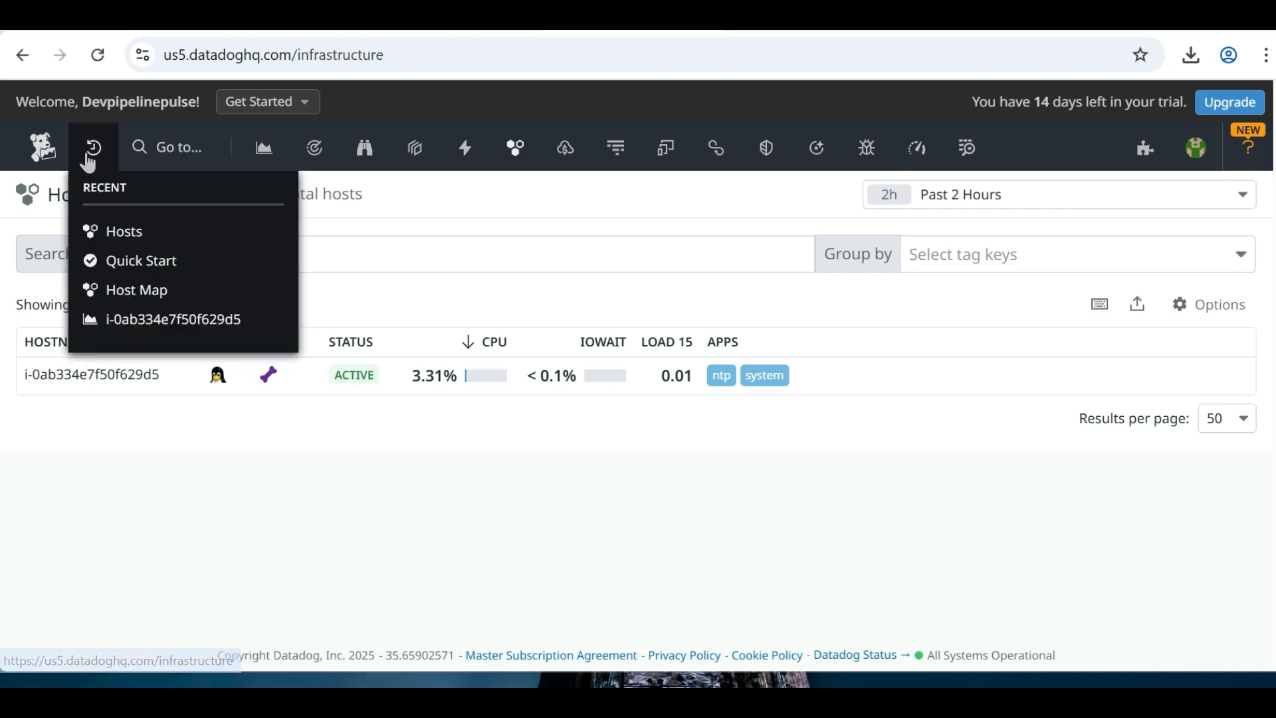
pyautogui.click(150, 295)
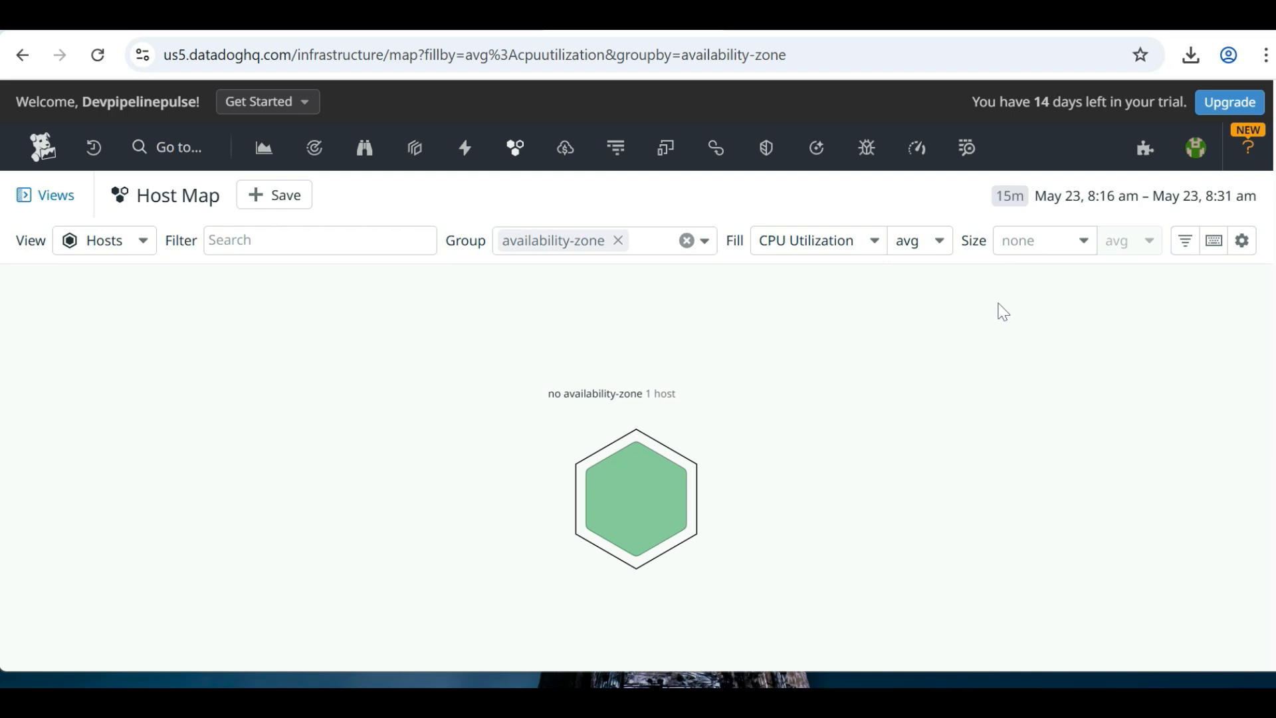
pyautogui.moveTo(1195, 152)
pyautogui.moveTo(641, 492)
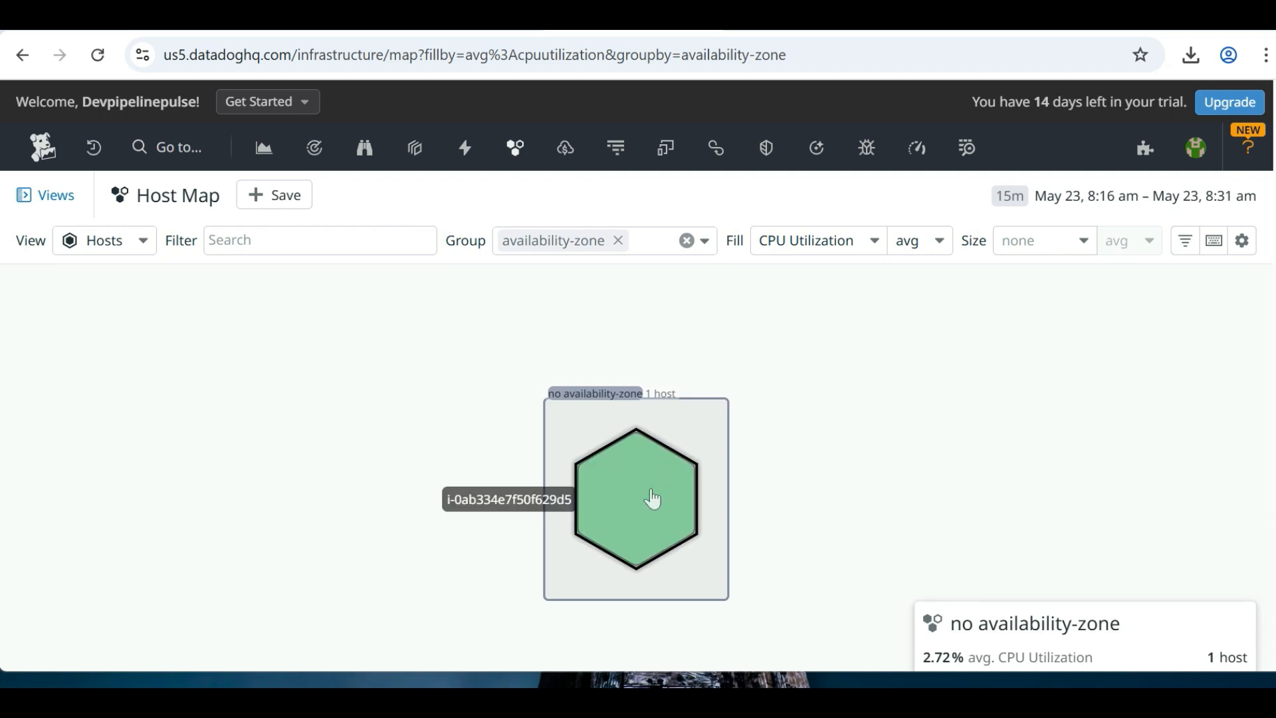
pyautogui.click(653, 498)
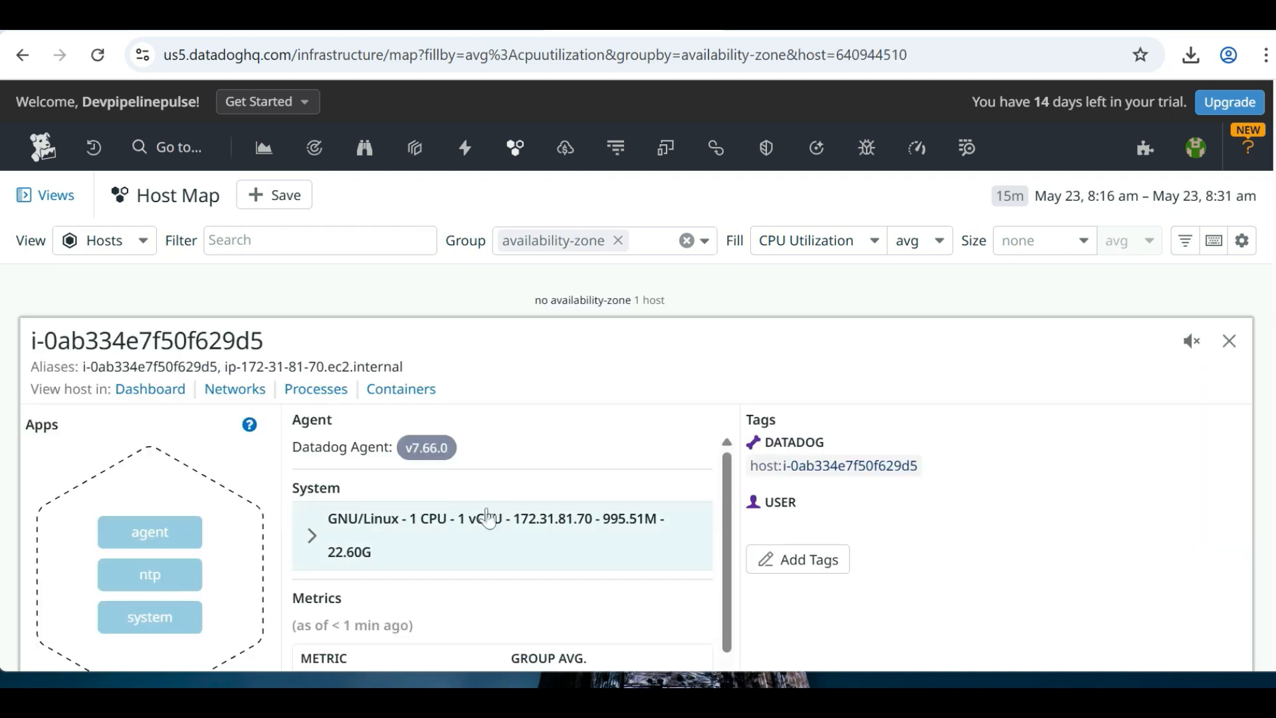
# - Open the EC2 host's dashboard and review its CPU, load, memory, swap, disk and network graphs
pyautogui.click(354, 308)
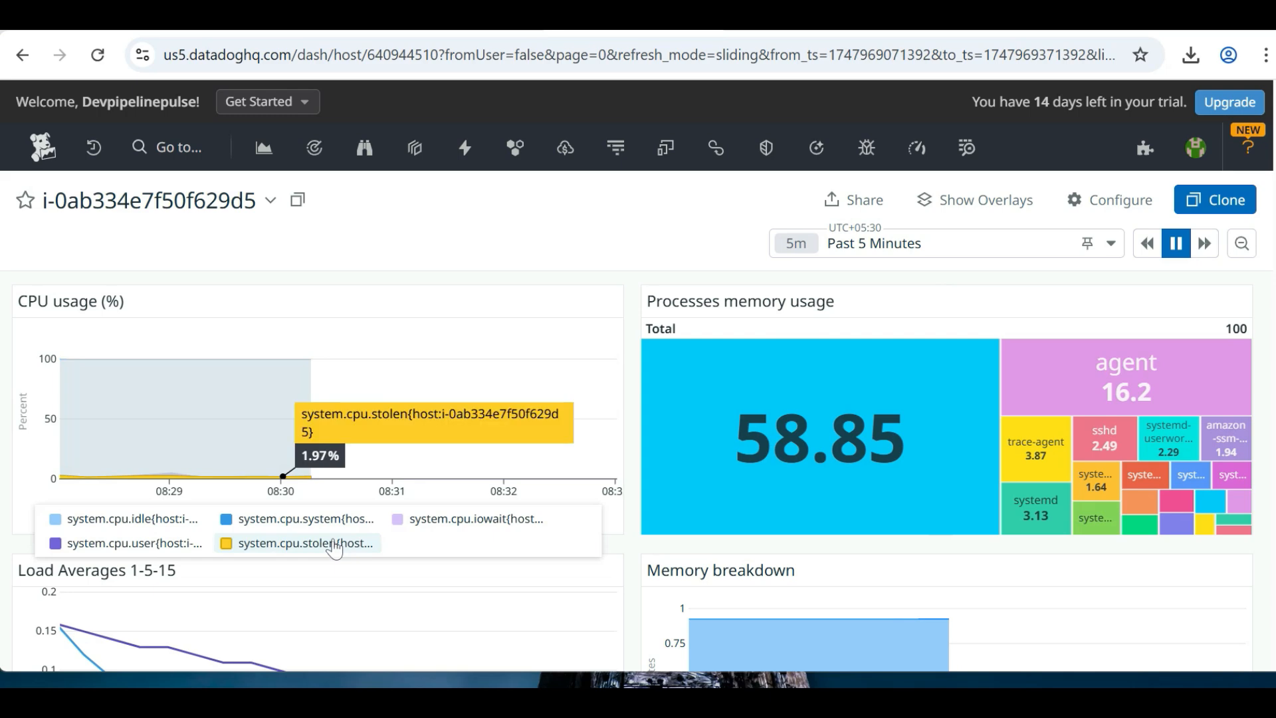
pyautogui.scroll(-3, 336, 547)
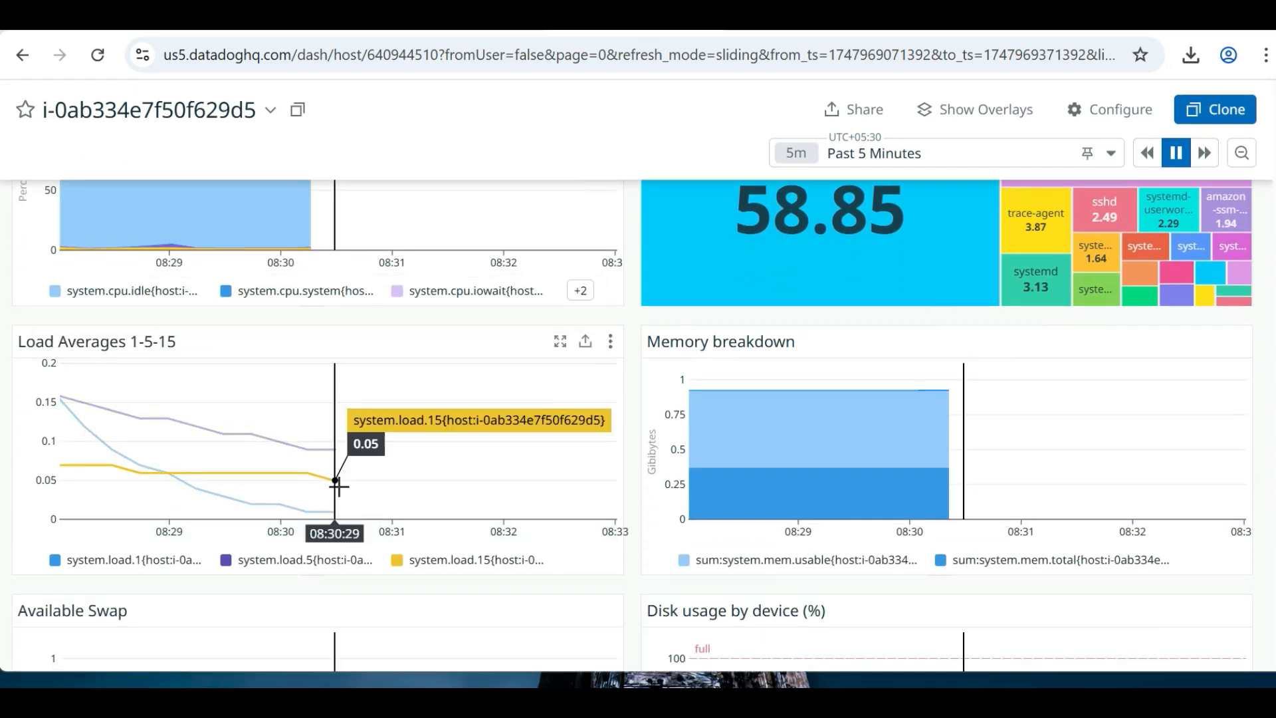
pyautogui.scroll(-3, 338, 486)
pyautogui.scroll(-3, 427, 515)
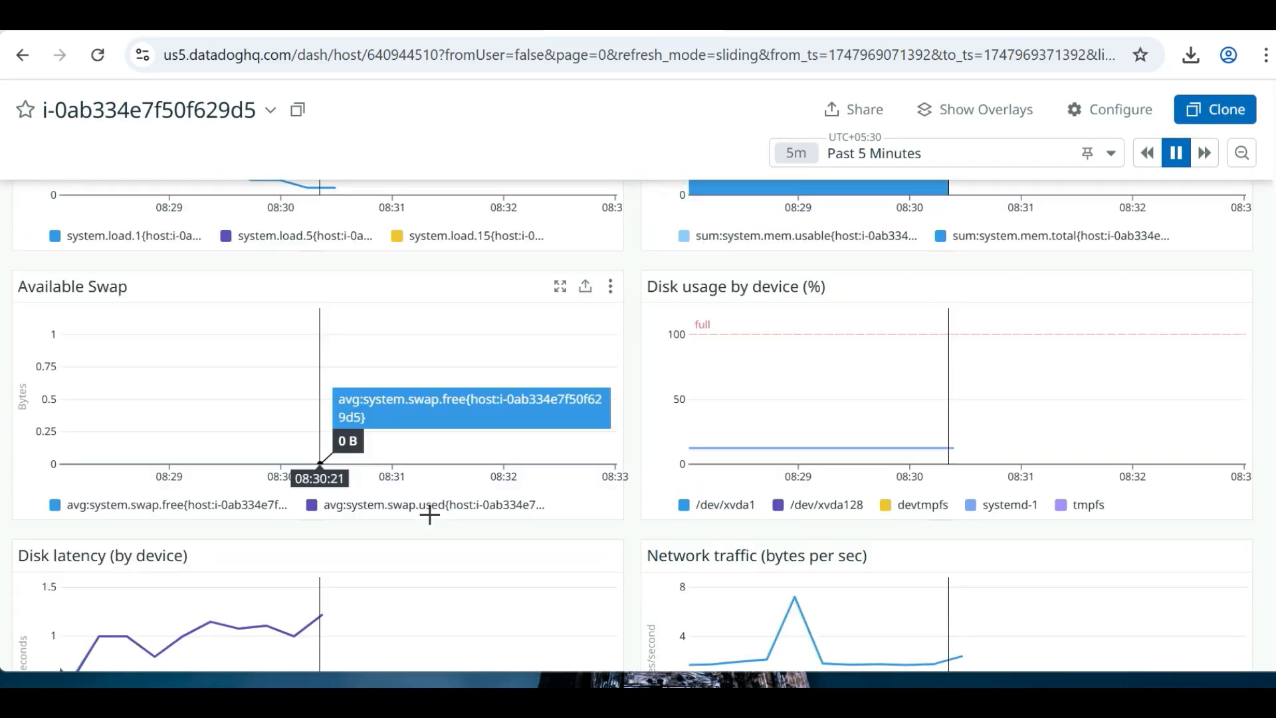
pyautogui.scroll(-2, 926, 447)
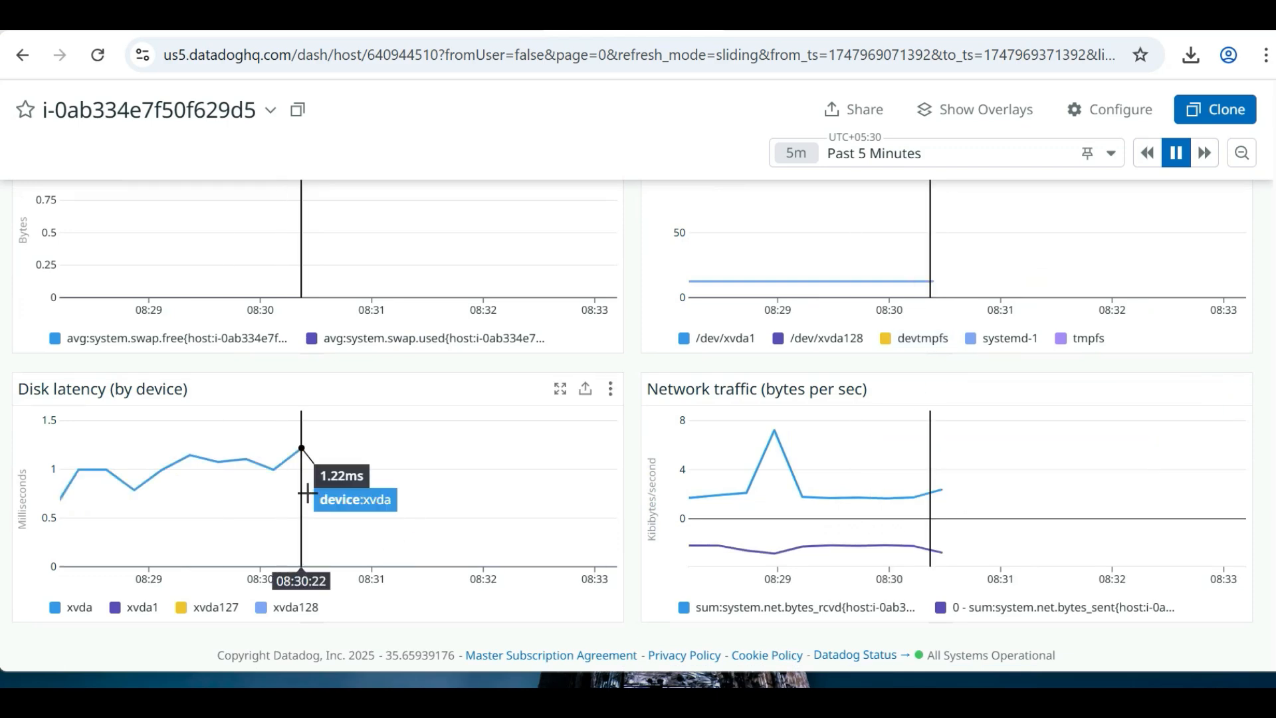
pyautogui.scroll(5, 490, 525)
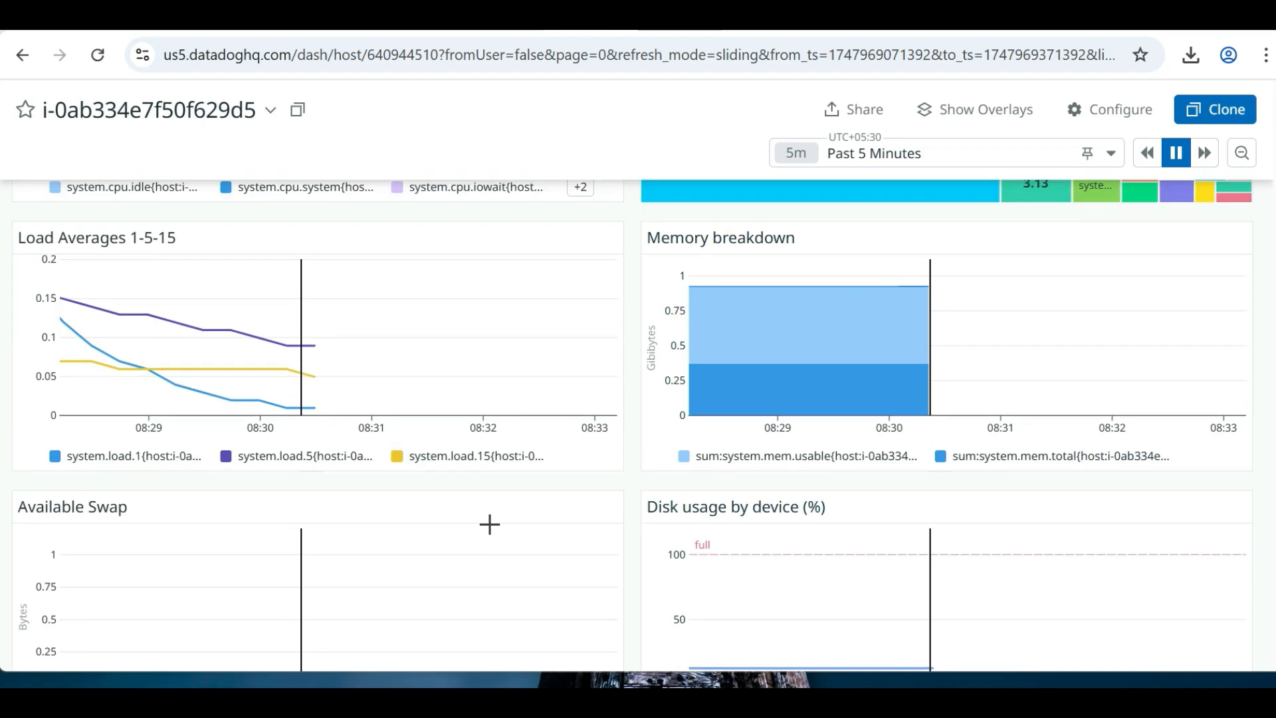
# - Reapply the Past 5 Minutes range to the host dashboard and review its graphs down to disk latency and network traffic
pyautogui.scroll(3, 489, 524)
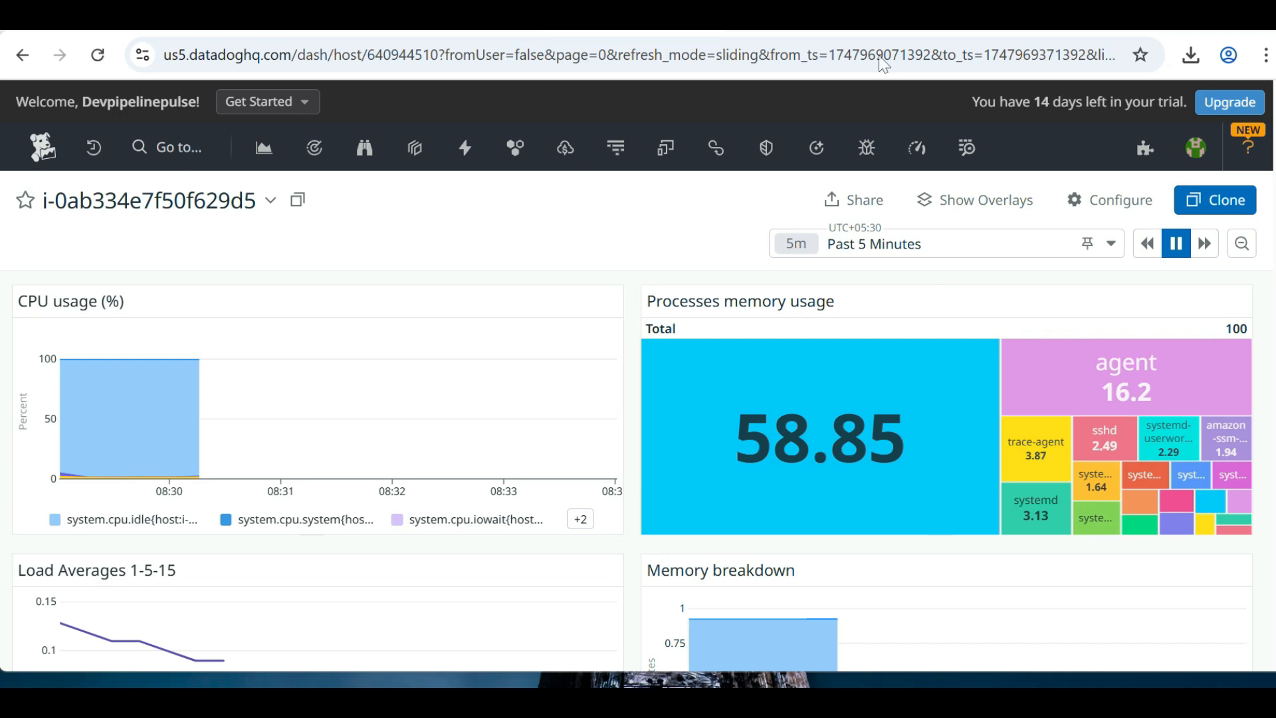
pyautogui.click(918, 252)
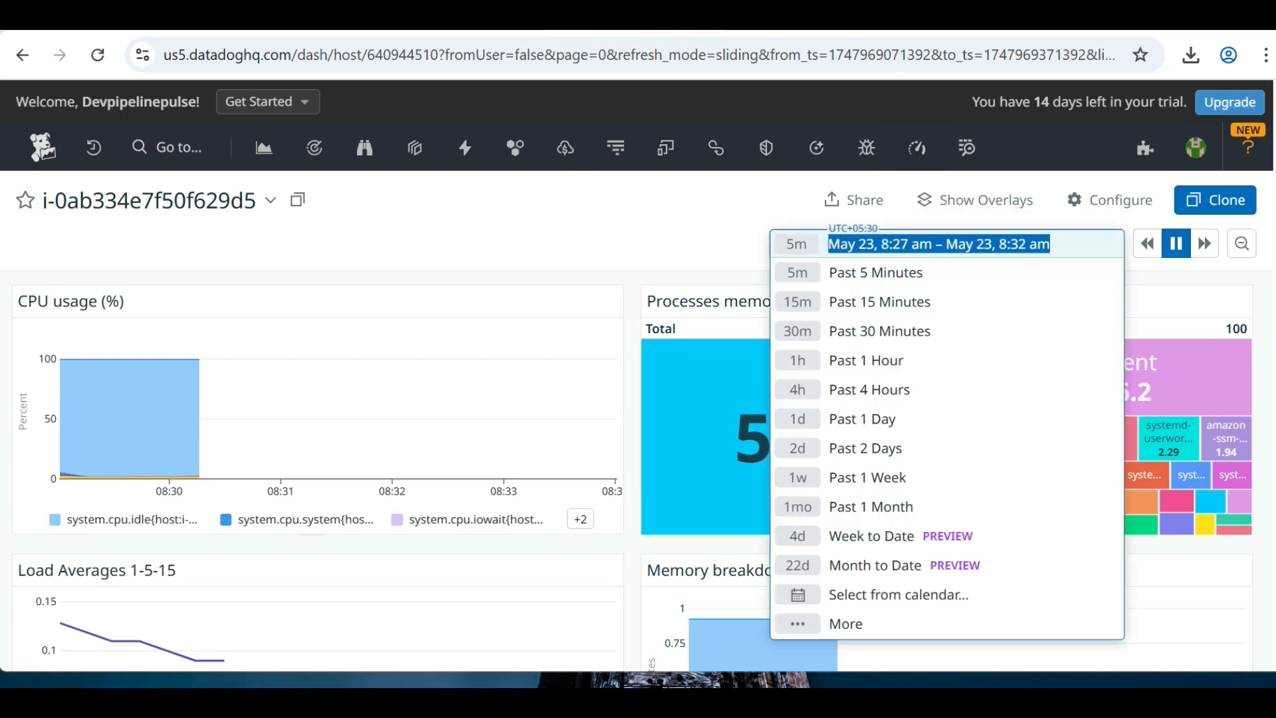
pyautogui.click(845, 286)
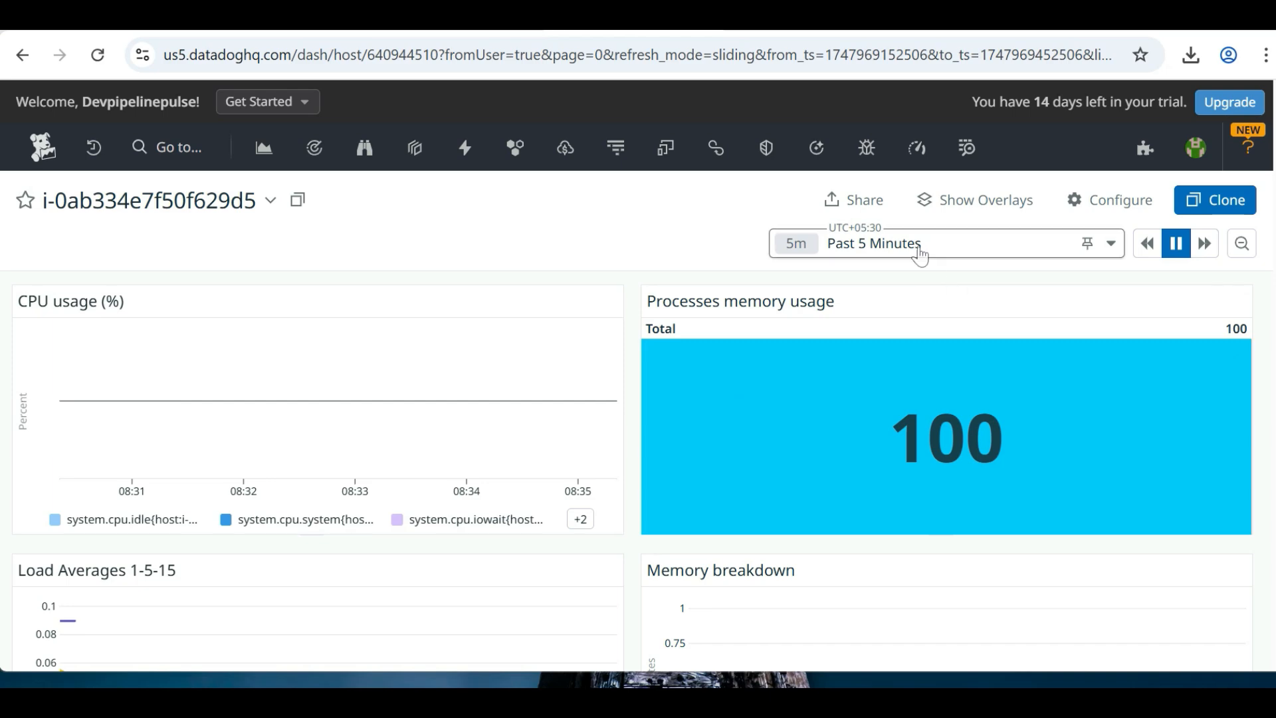
pyautogui.scroll(-8, 892, 571)
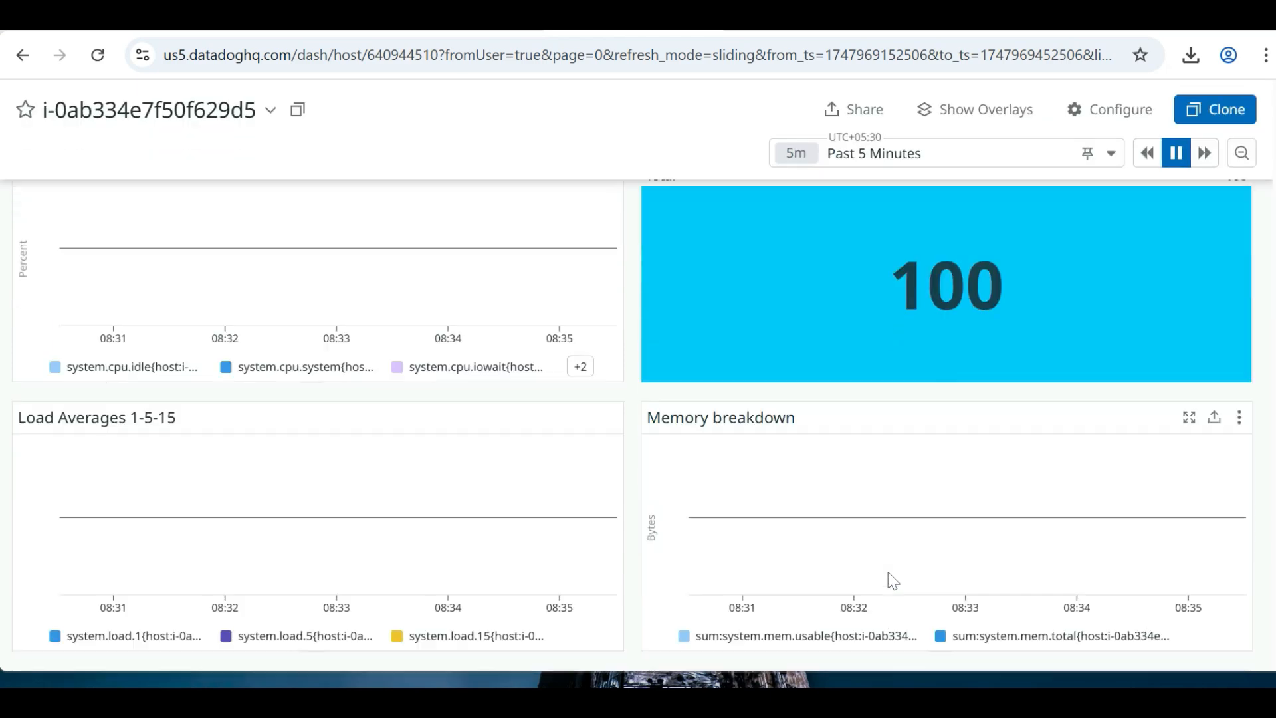
pyautogui.scroll(-2, 893, 581)
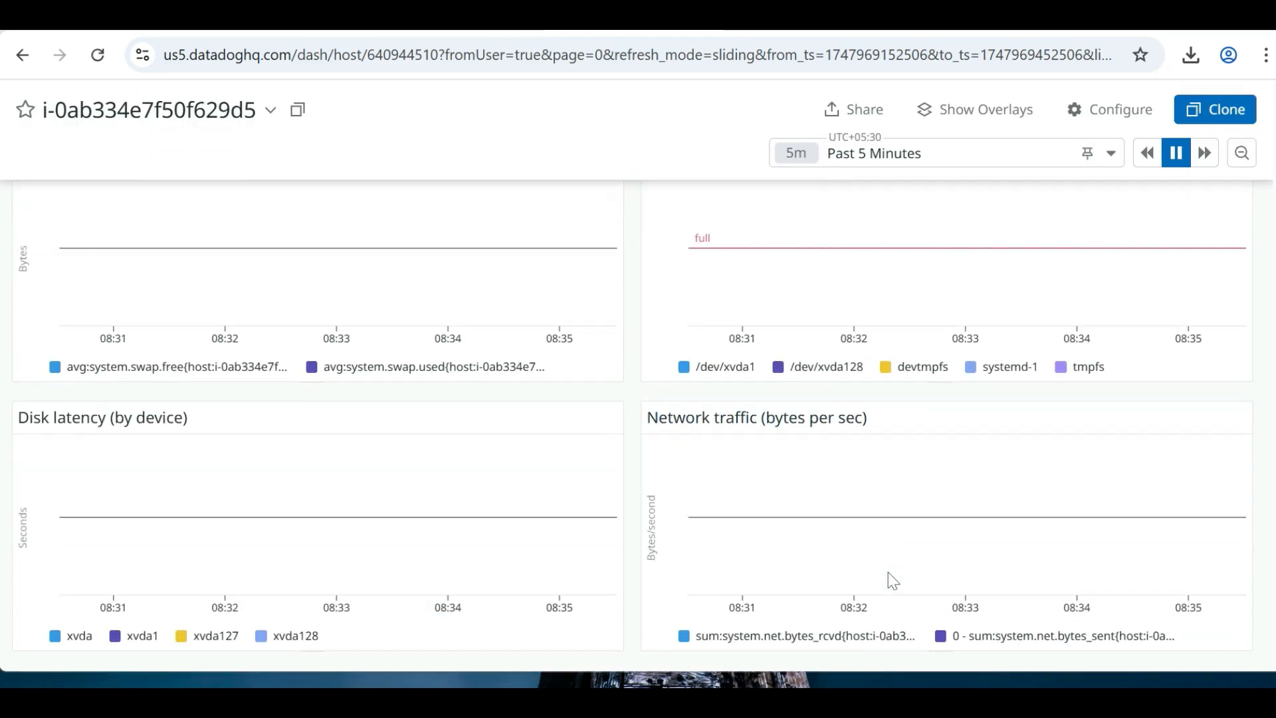
pyautogui.scroll(10, 893, 581)
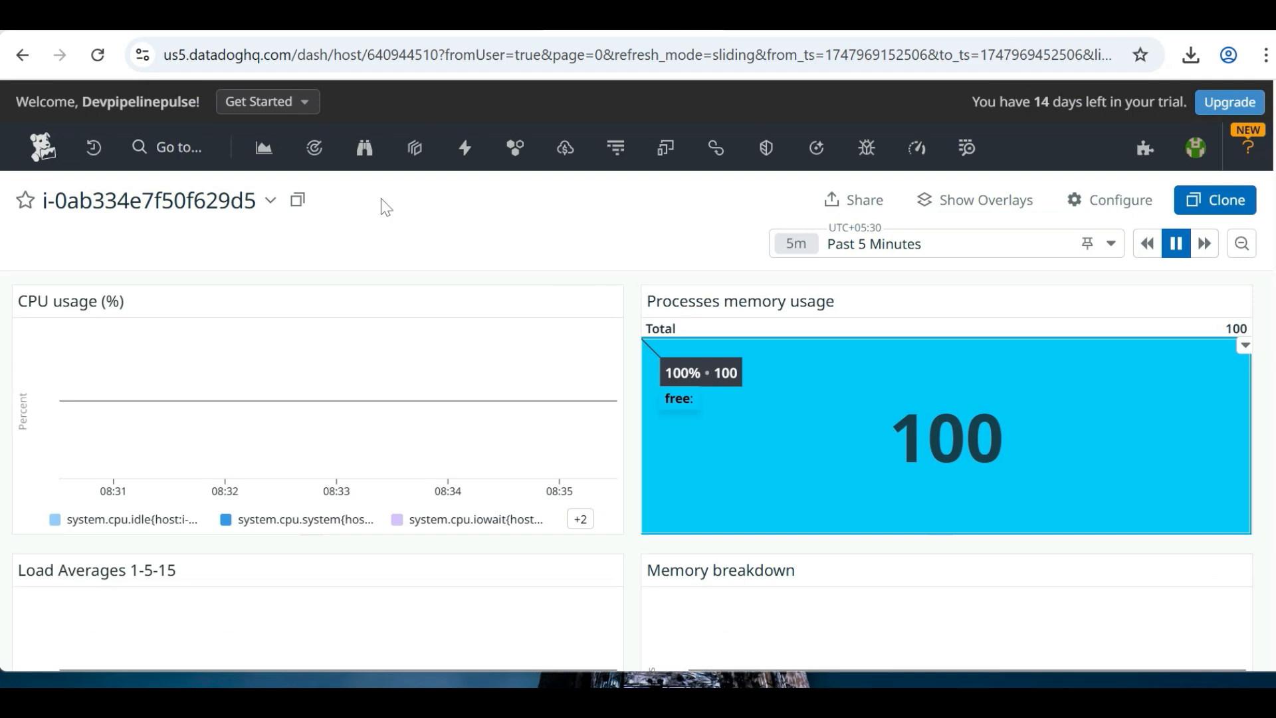
pyautogui.moveTo(415, 148)
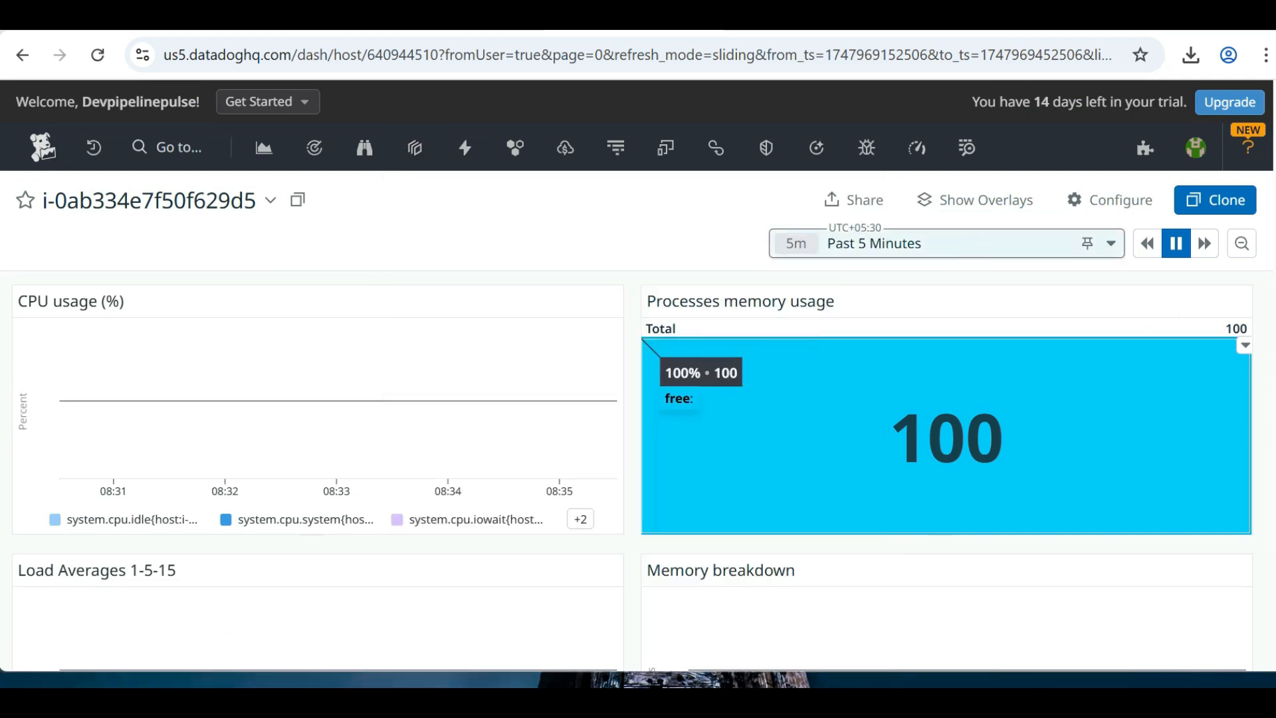
# - Compare the host dashboard's graphs over Past 15 Minutes and Past 5 Minutes, leaving Past 5 Minutes selected
pyautogui.click(972, 250)
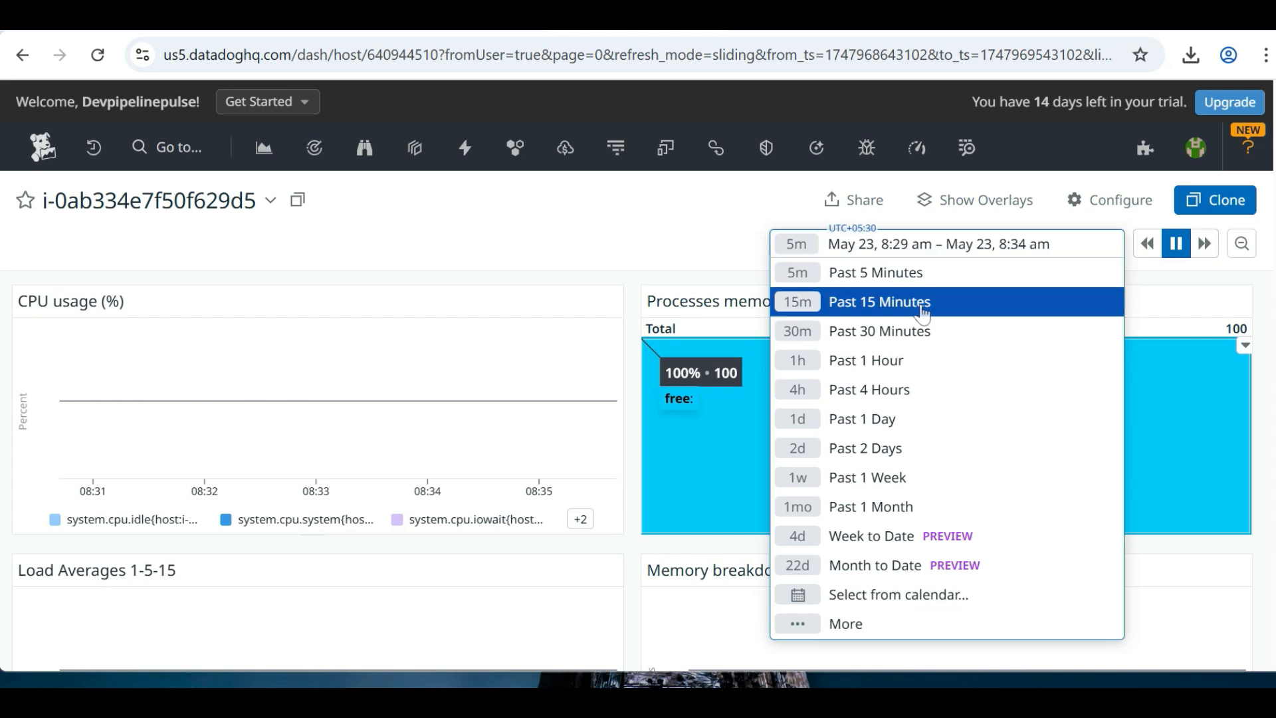
pyautogui.click(923, 311)
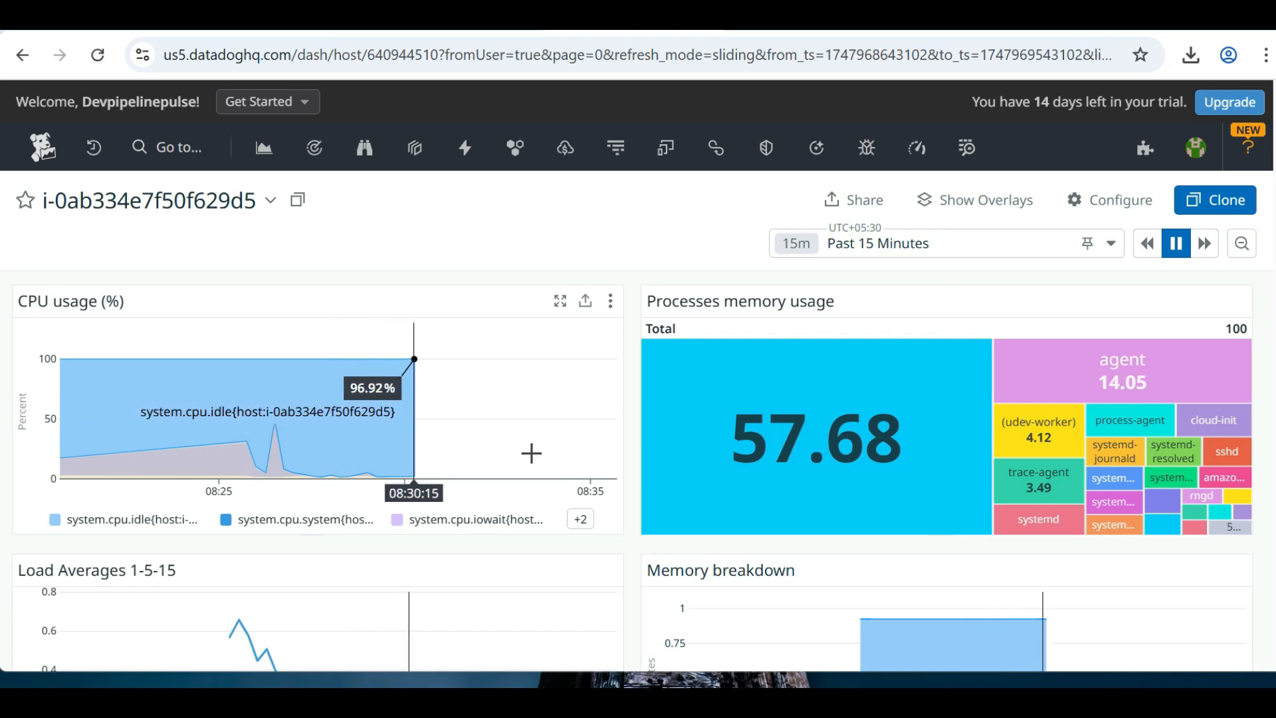
pyautogui.click(957, 250)
pyautogui.click(878, 274)
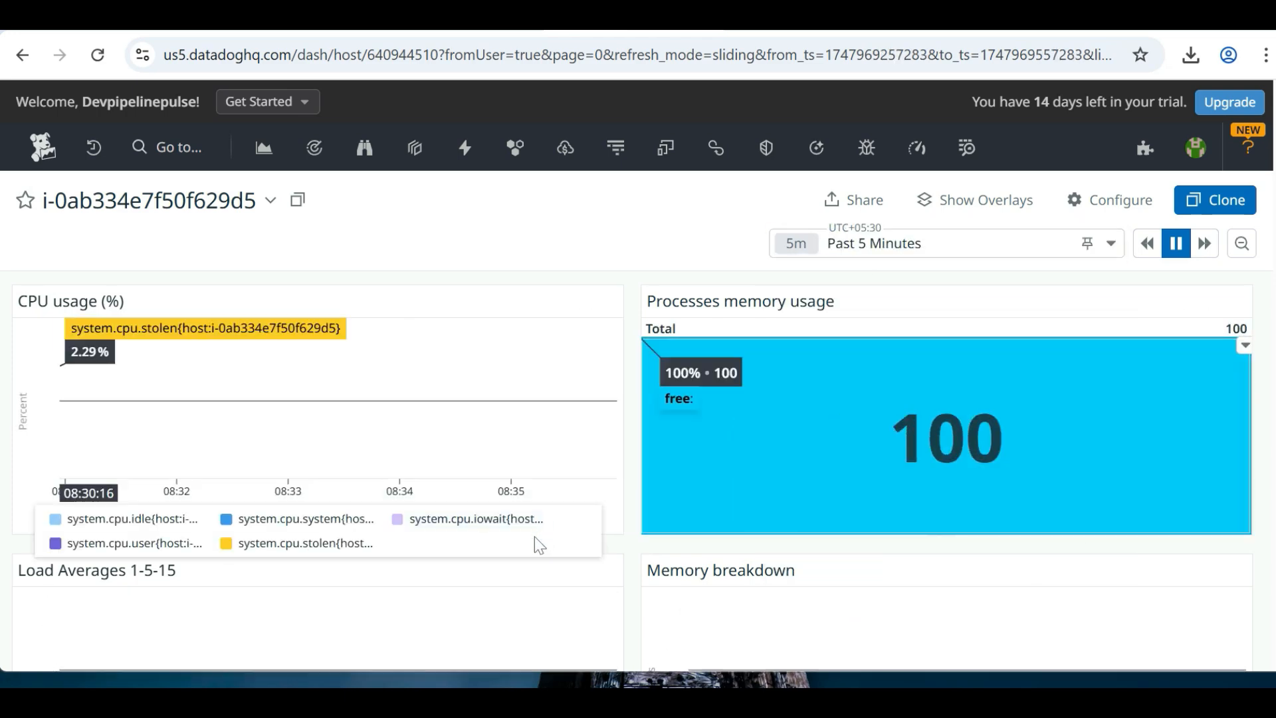
pyautogui.scroll(-3, 534, 536)
pyautogui.scroll(-6, 534, 536)
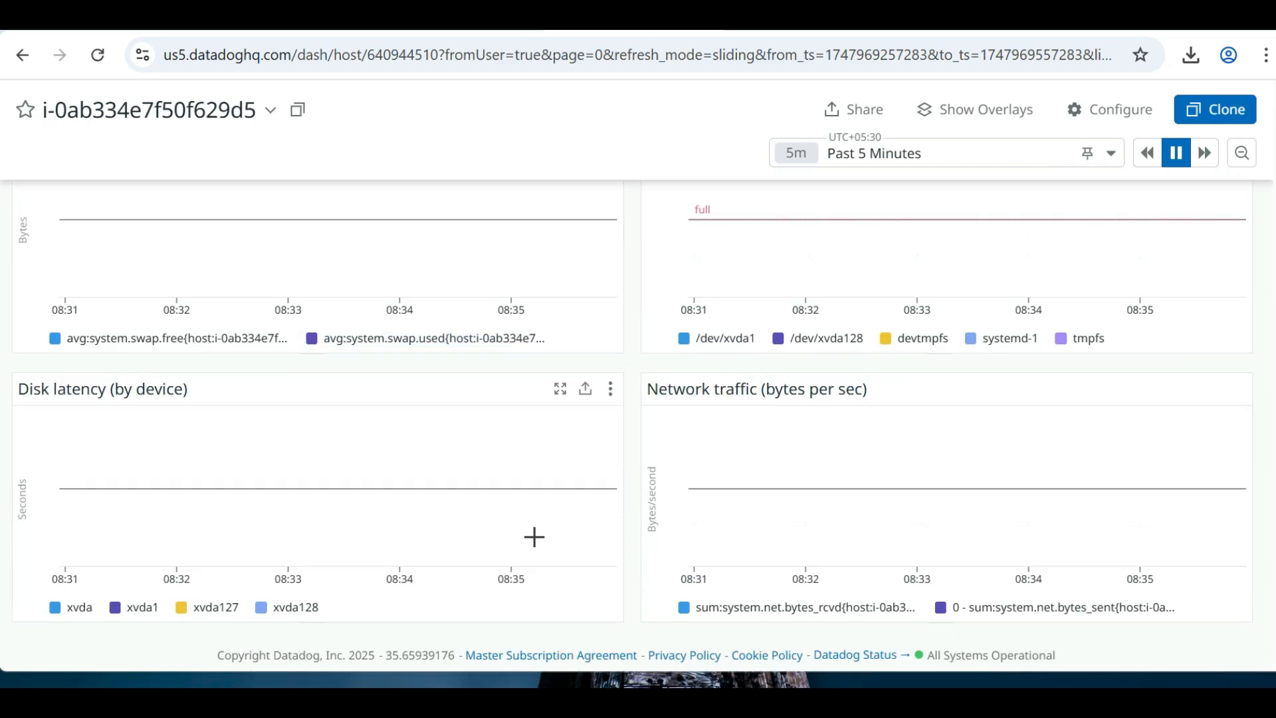
pyautogui.scroll(3, 492, 292)
pyautogui.scroll(5, 492, 292)
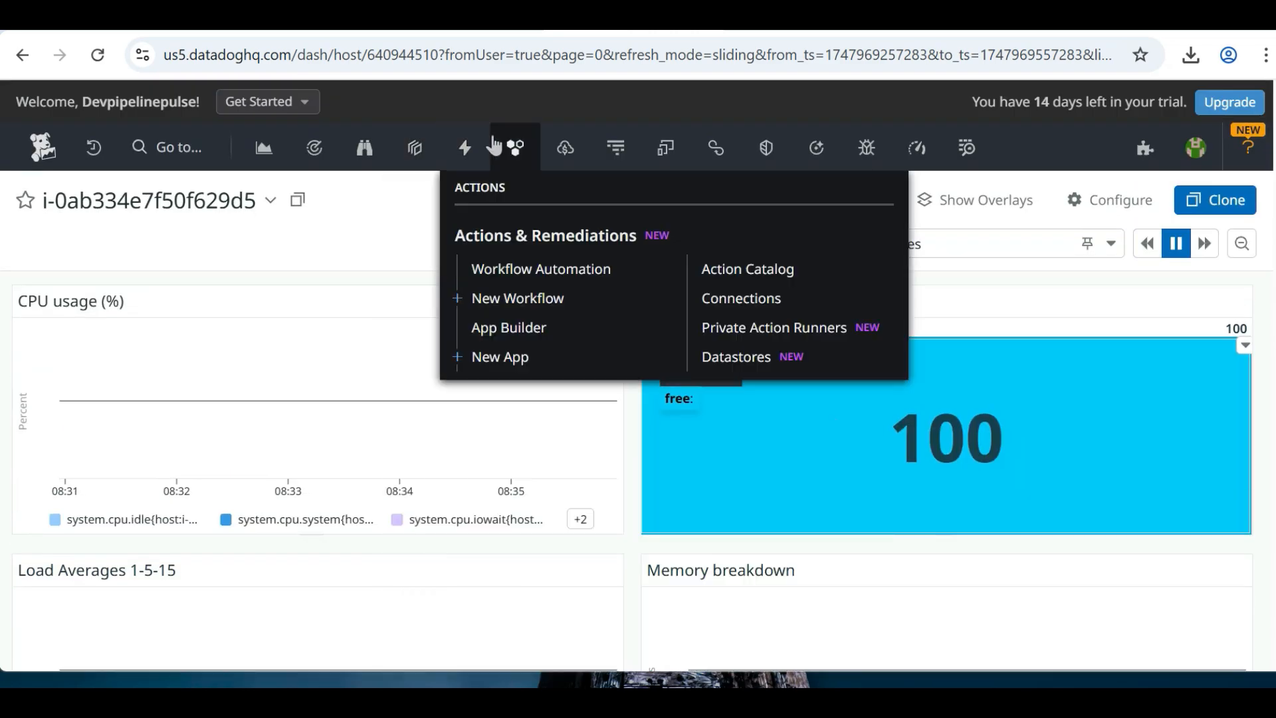
# - Open the infrastructure Host Map and inspect the EC2 host's hexagon
pyautogui.moveTo(515, 148)
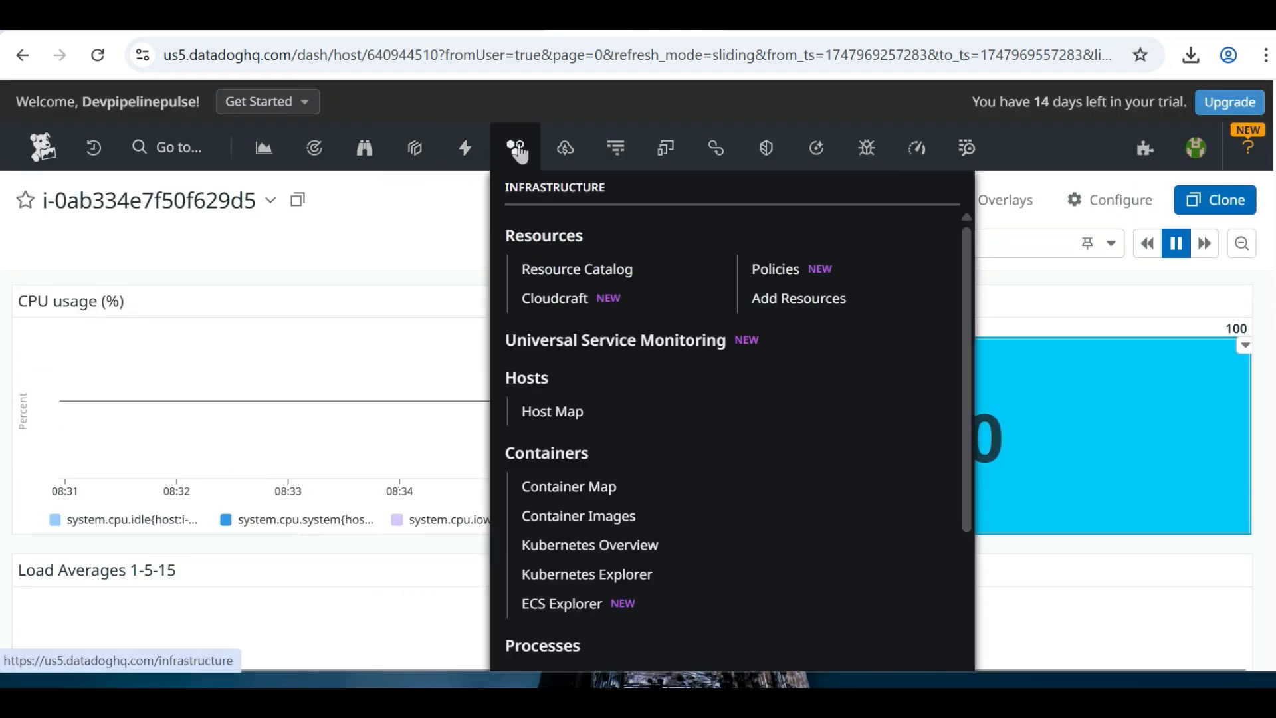
pyautogui.click(573, 416)
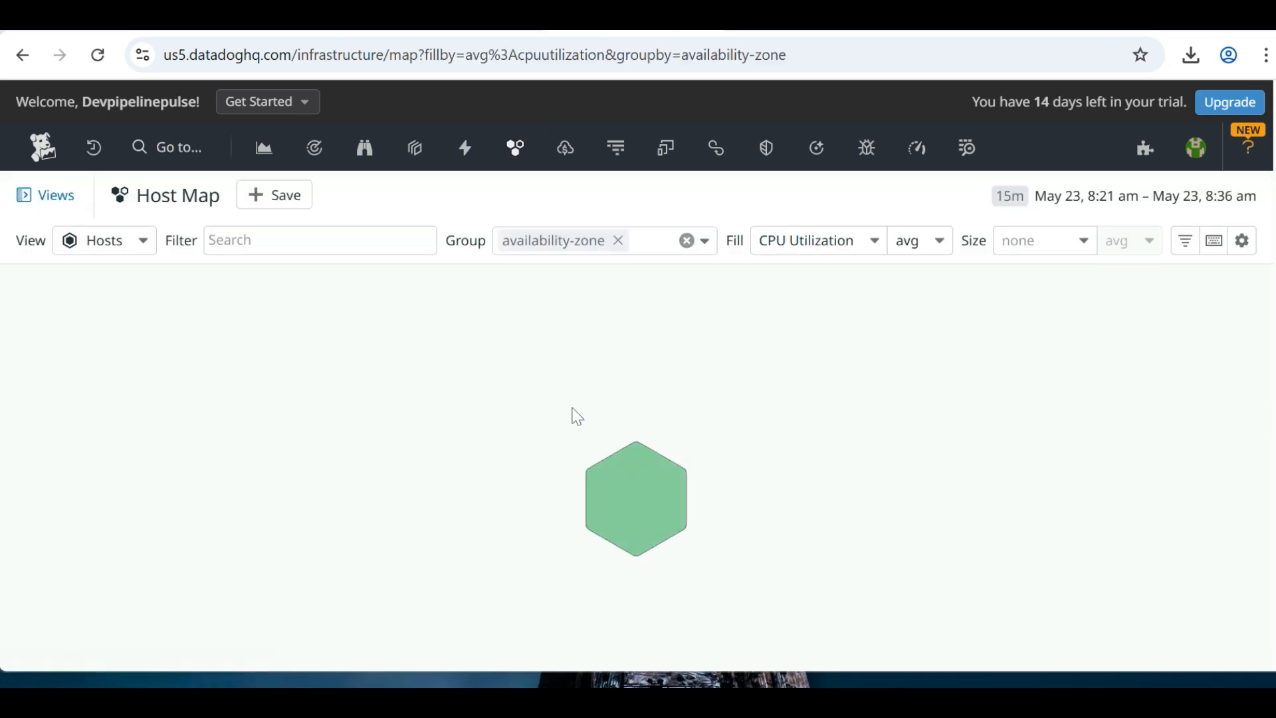
pyautogui.moveTo(668, 489)
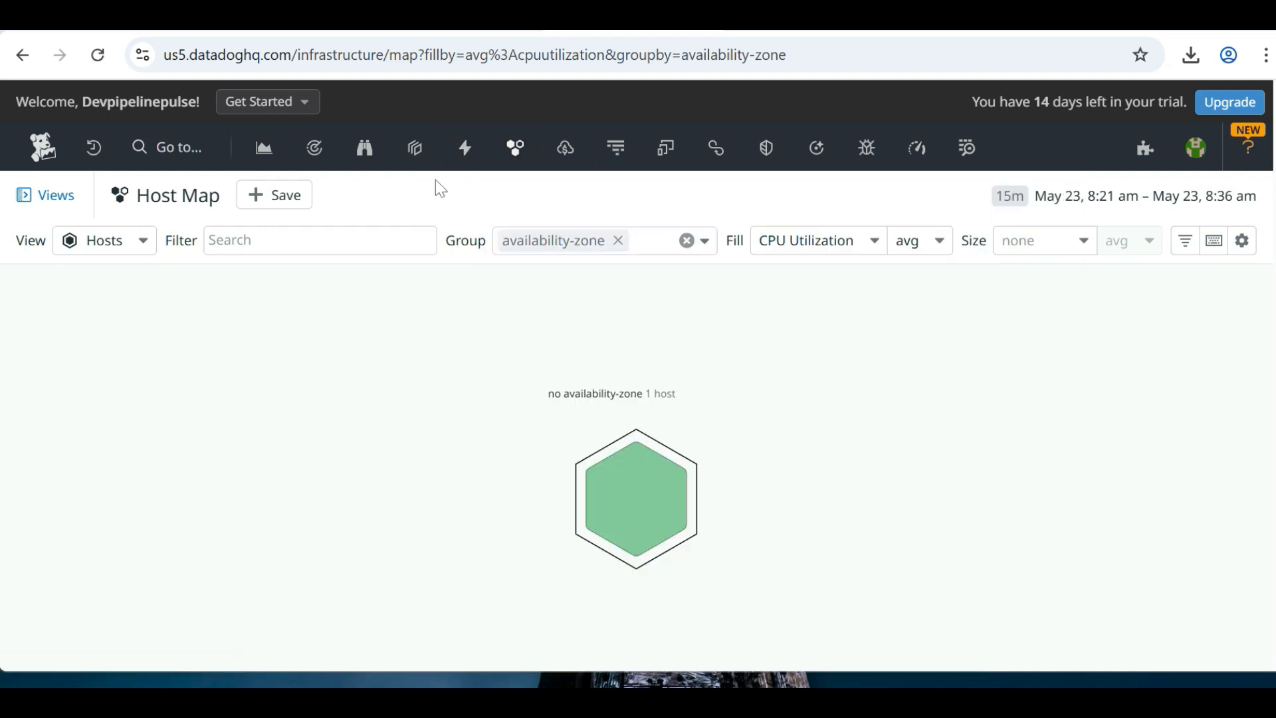
# - Open the infrastructure Host List and check its time range options without changing the range
pyautogui.moveTo(457, 177)
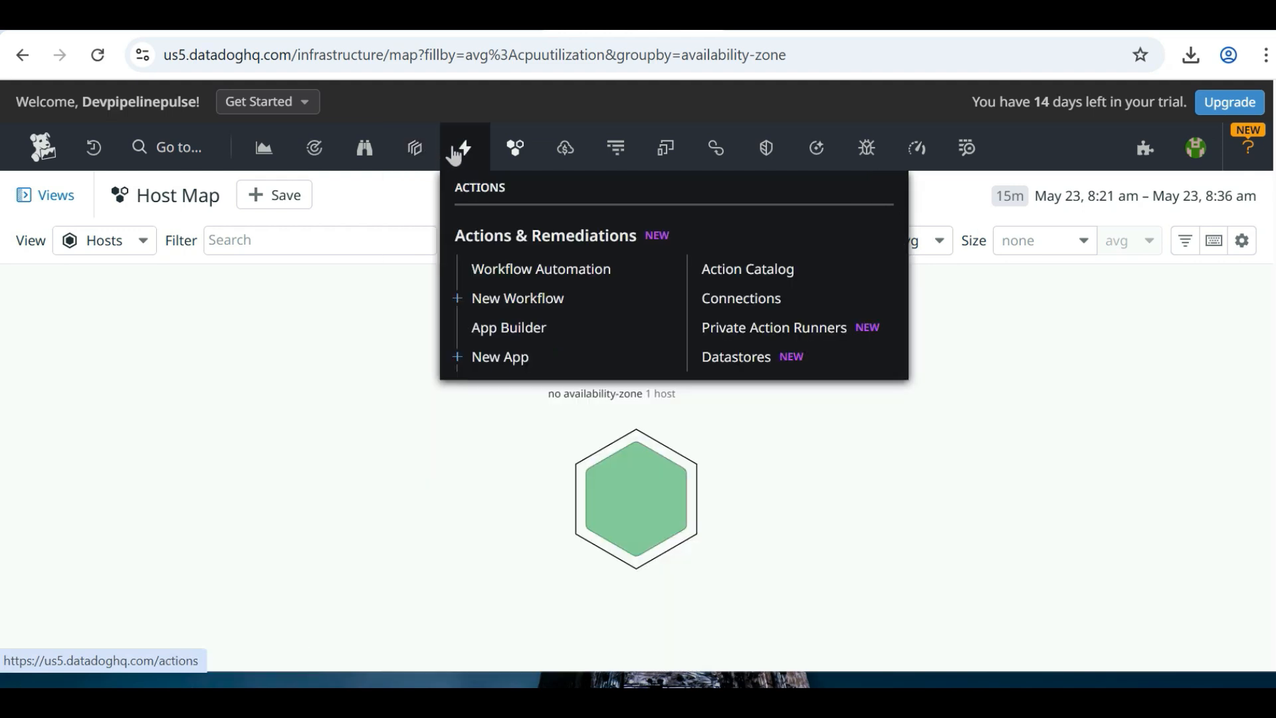
pyautogui.moveTo(526, 163)
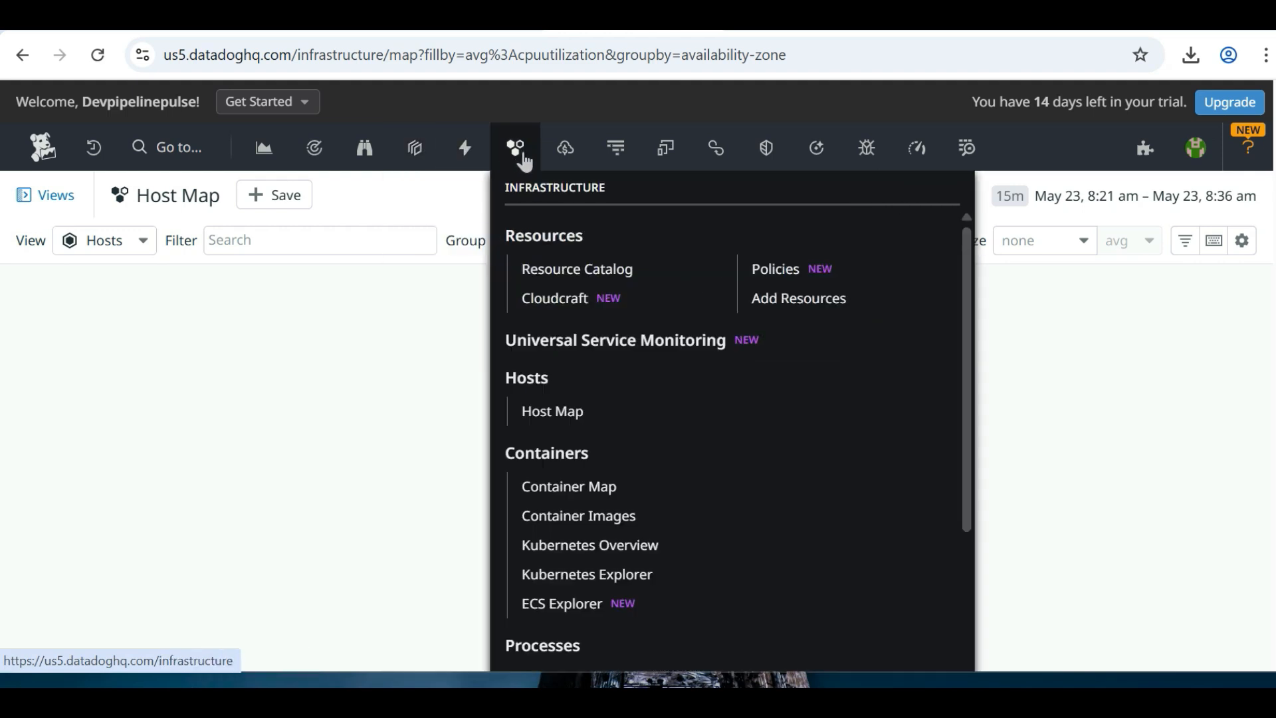
pyautogui.click(561, 385)
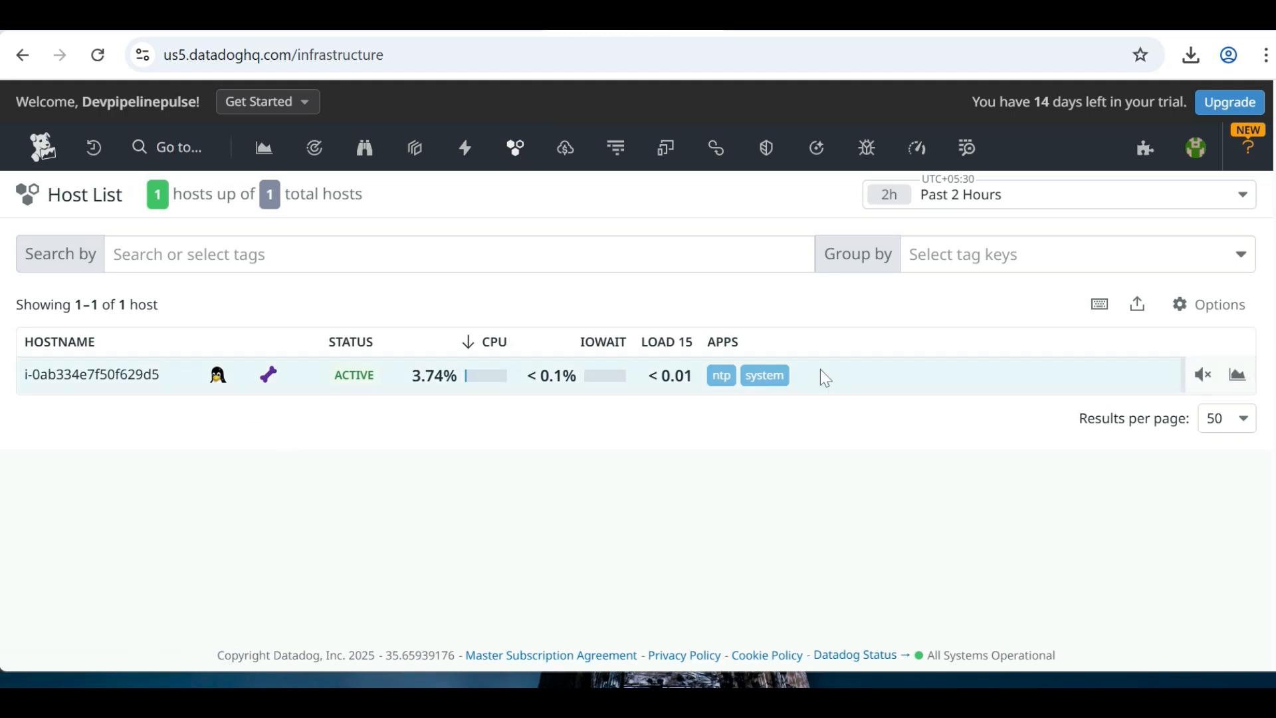
pyautogui.click(998, 194)
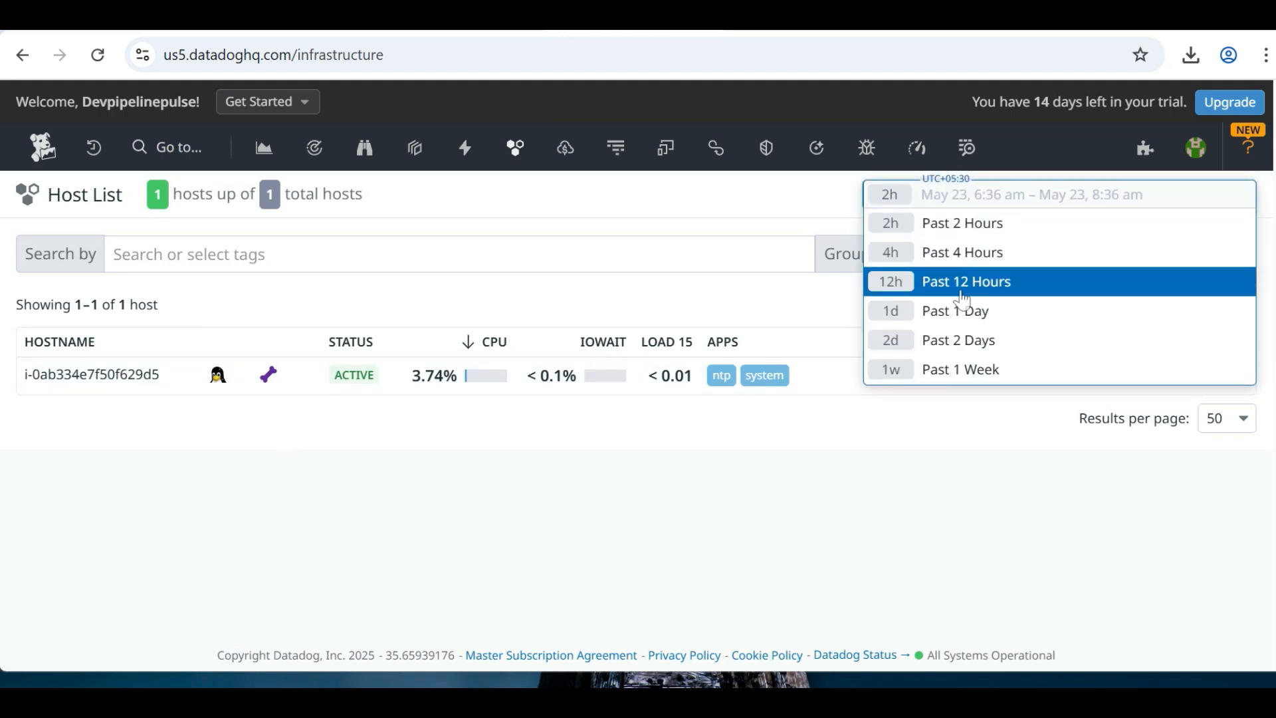
pyautogui.click(917, 503)
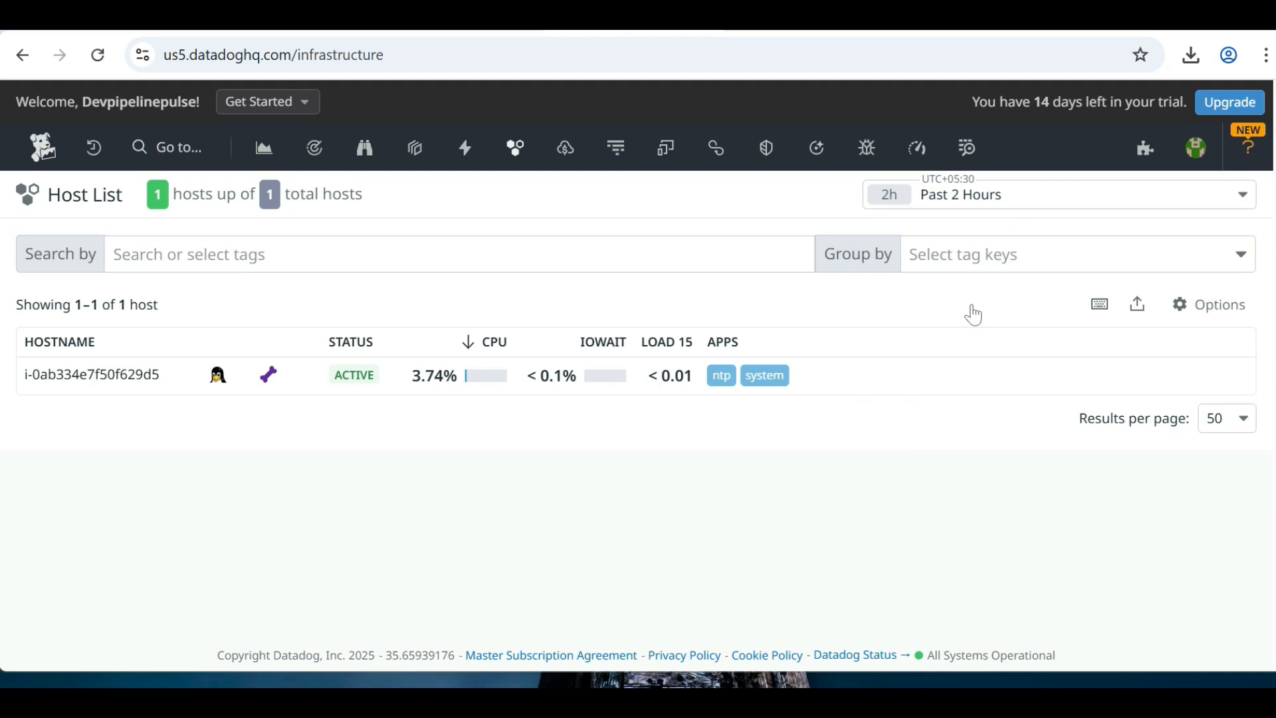